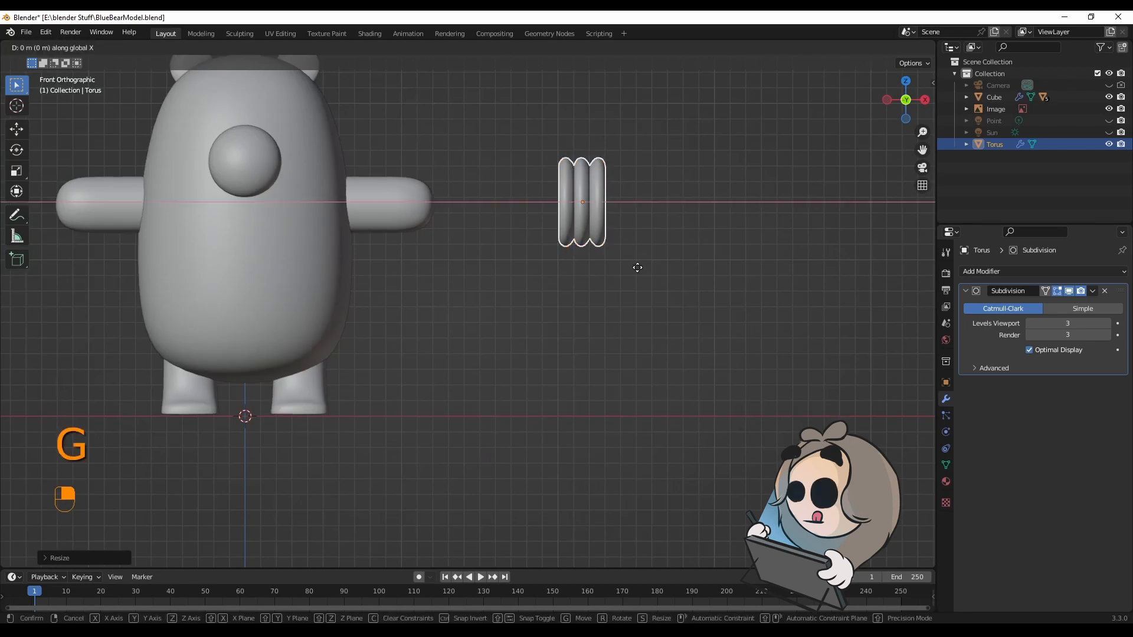
Step: Add a Mirror modifier to the arm rings, using the bear's body as the mirror object
middle_drag(636, 268, 593, 373)
click(1001, 271)
click(886, 408)
click(1105, 445)
click(463, 312)
Step: Move the arm rings vertically in the side view until they are centred around the arm
key(grave)
click(667, 373)
click(574, 303)
key(g)
middle_click(577, 306)
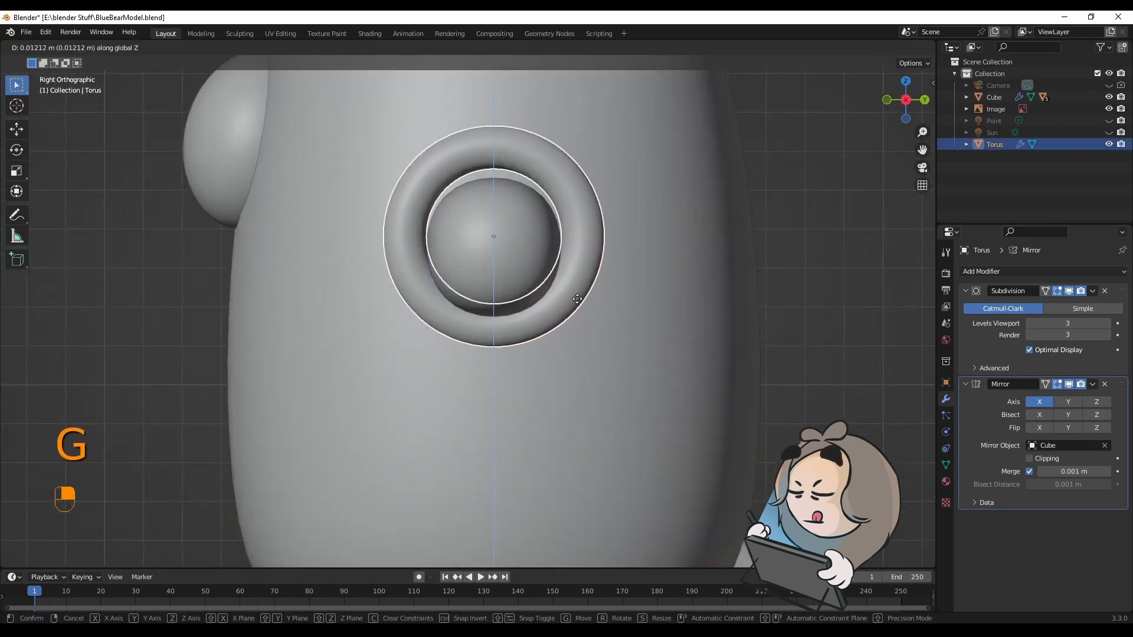
click(579, 317)
Step: Deselect the arm rings and switch the viewport to Material Preview shading
mouse_move(579, 317)
middle_down()
mouse_move(727, 359)
mouse_move(747, 386)
mouse_move(626, 399)
middle_up()
scroll(727, 360, down, 5)
click(747, 386)
key(grave)
click(690, 380)
click(902, 47)
middle_drag(620, 319, 639, 323)
Step: Assign the existing BasicBlue material to the arm rings after trying Material.001
click(584, 316)
click(945, 482)
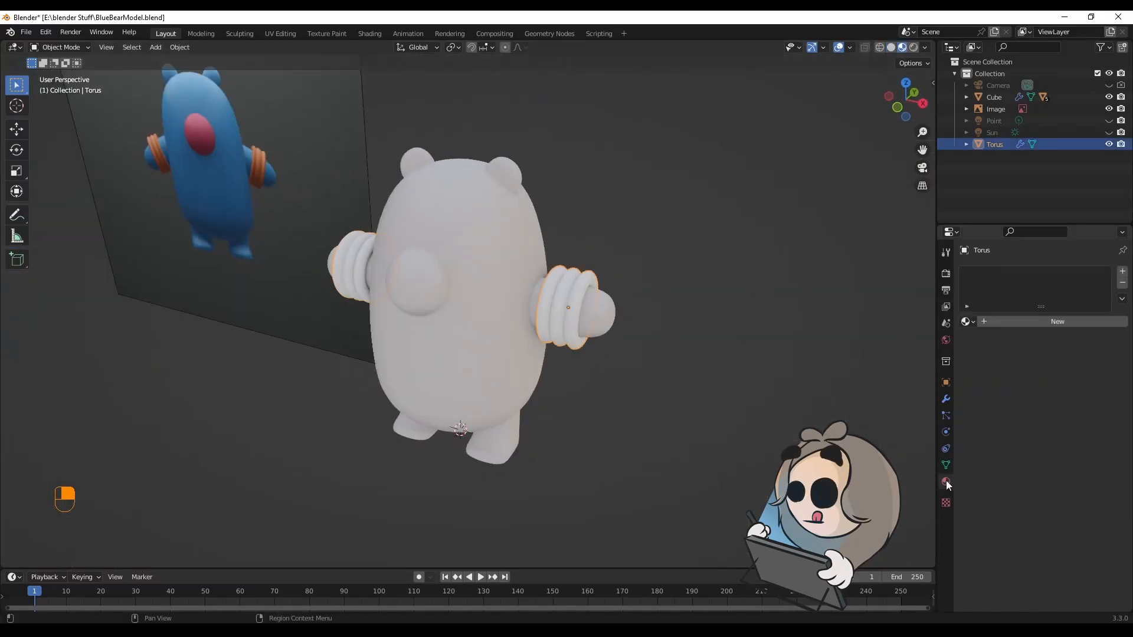
click(967, 321)
click(990, 362)
middle_drag(737, 386, 689, 373)
click(967, 322)
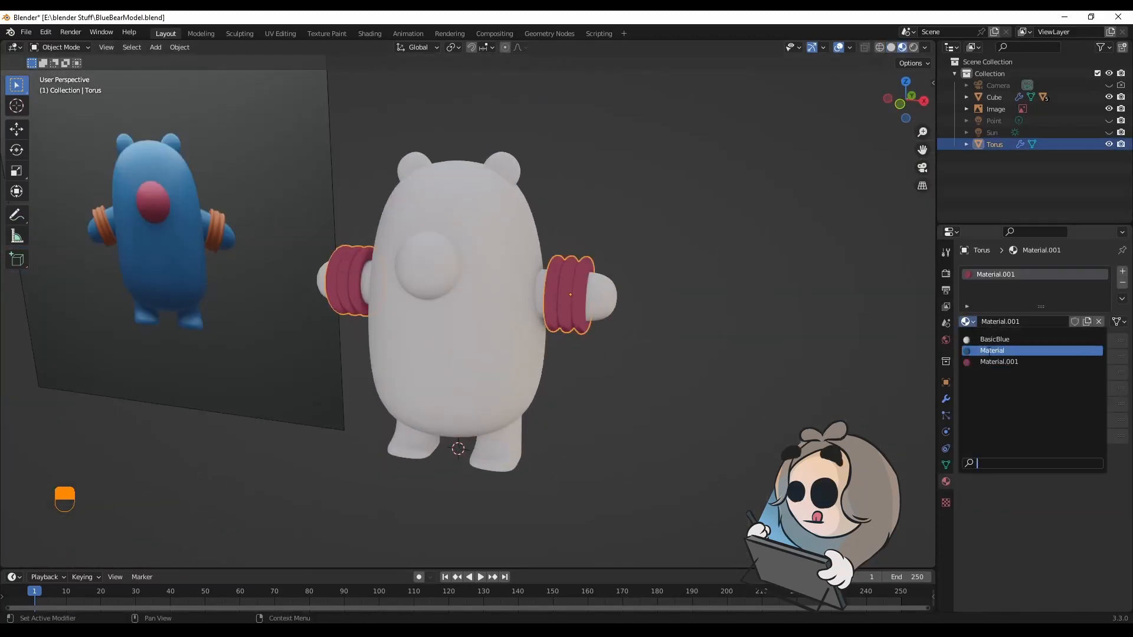
click(995, 339)
Step: Move the arm rings close against the bear's body and deselect them
middle_drag(873, 333, 820, 346)
scroll(700, 356, up, 5)
key(g)
click(785, 357)
scroll(760, 345, down, 5)
click(767, 346)
Step: Display the scene's render properties
click(945, 253)
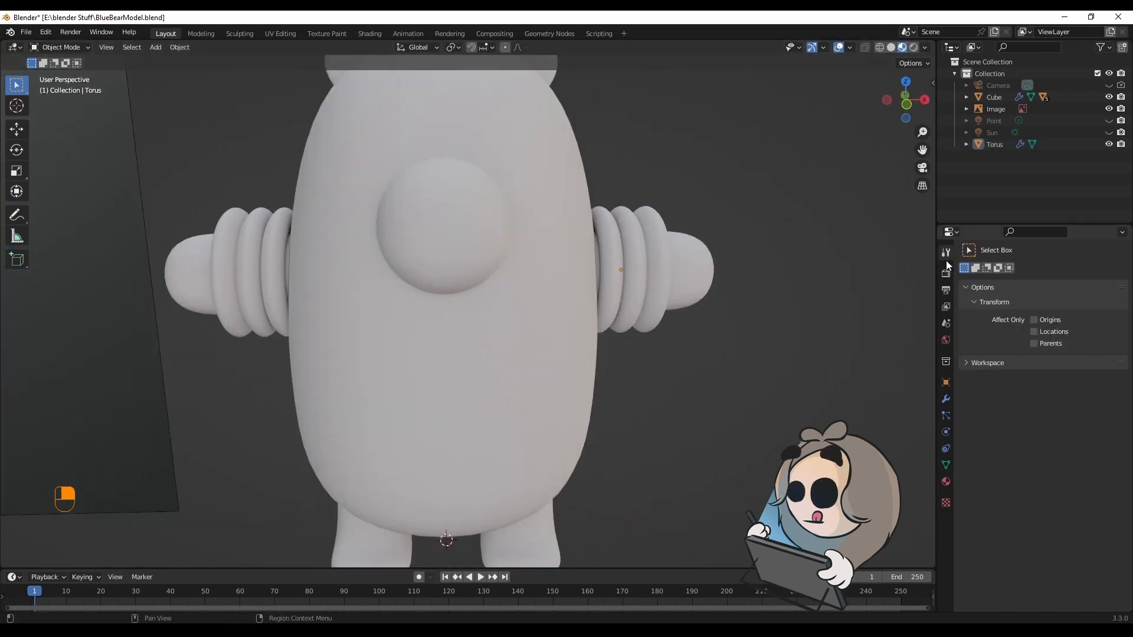
click(945, 273)
scroll(688, 353, down, 1)
scroll(712, 338, down, 2)
Step: Add a mesh cube to the scene
key(shift+a)
mouse_move(714, 337)
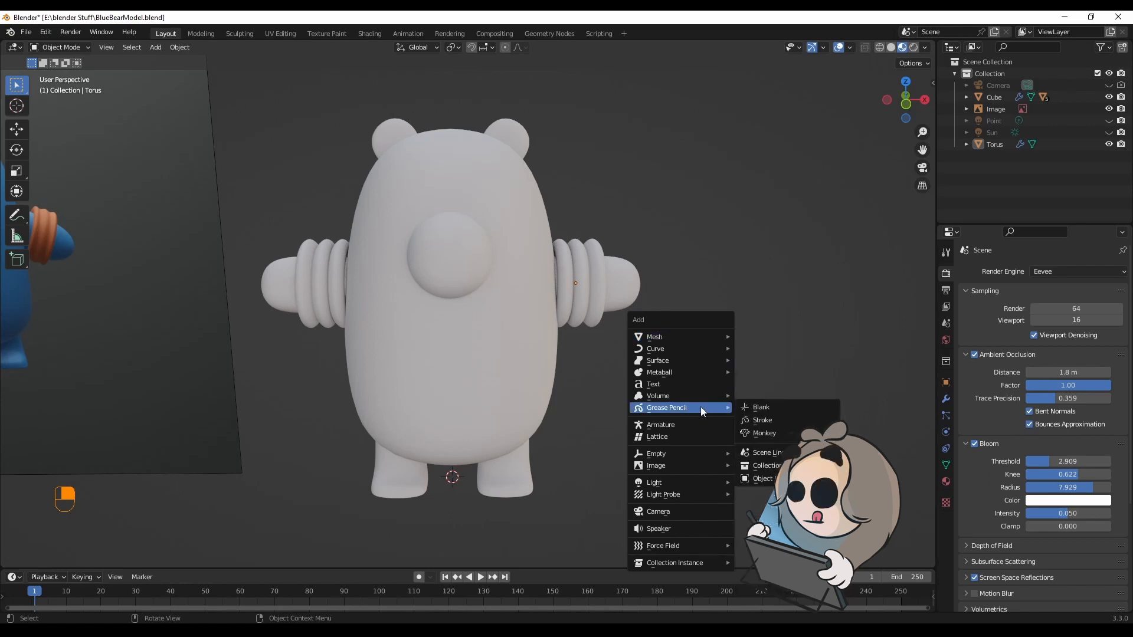
mouse_move(676, 359)
mouse_move(673, 337)
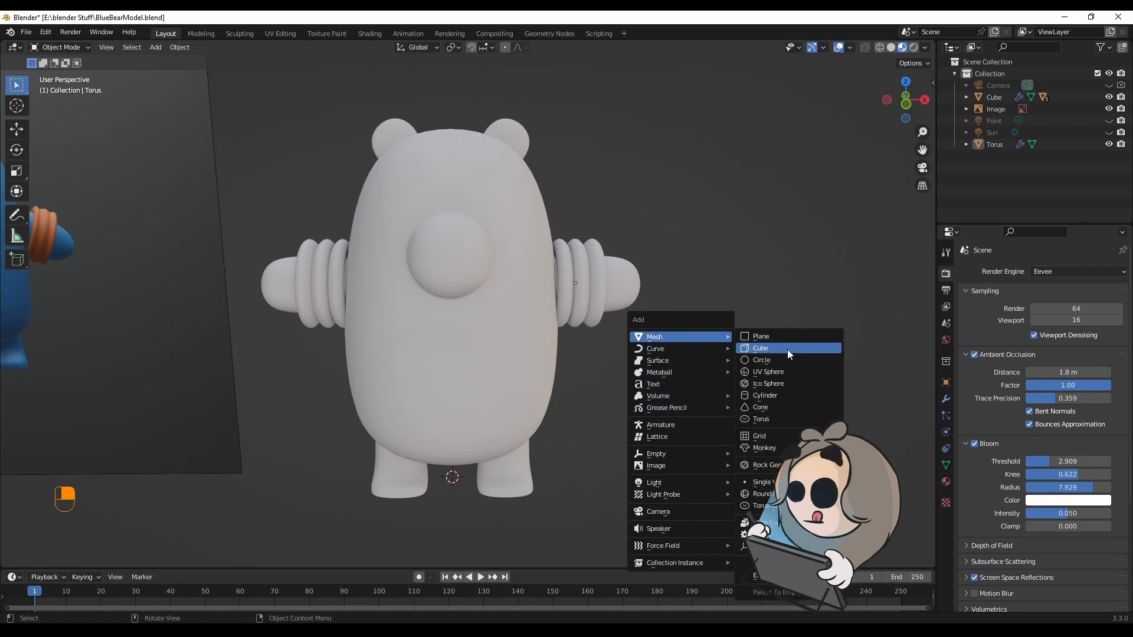
click(787, 349)
scroll(695, 433, down, 2)
key(s)
click(483, 411)
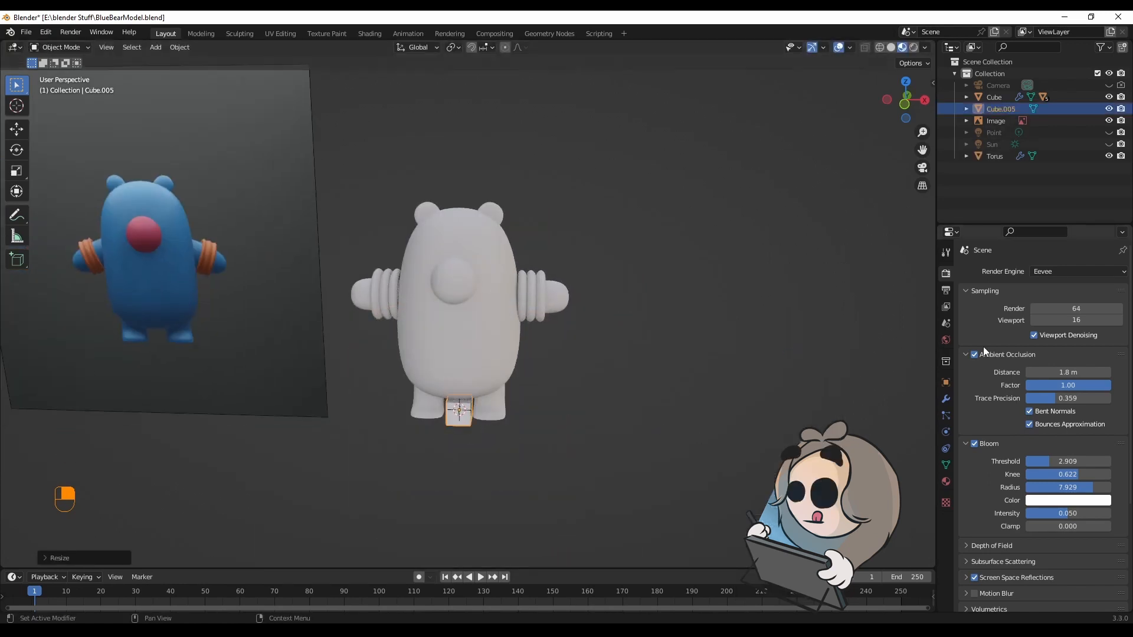
key(ctrl+z)
key(ctrl+z)
Step: Add a Subdivision modifier to the new cube with viewport and render levels of 3, and shade it smooth
click(946, 398)
click(1007, 271)
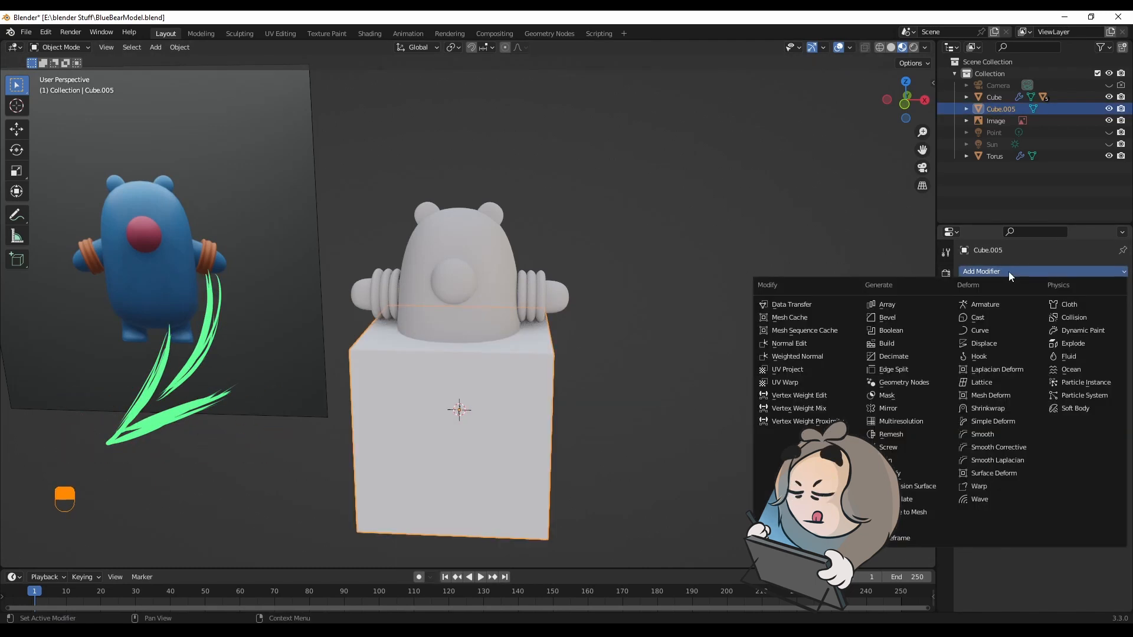
click(887, 508)
click(1029, 335)
right_click(491, 424)
click(472, 371)
Step: Scale the smoothed cube down and move it up onto the front of the bear's snout ball
middle_drag(660, 420, 551, 404)
key(s)
click(489, 405)
key(g)
click(559, 257)
key(g)
middle_drag(560, 258, 663, 348)
click(484, 258)
Step: Add a horizontal loop cut to the small nose cube and slide it close to the cube's upper edge
scroll(515, 277, up, 6)
shift+middle_drag(516, 278, 617, 307)
middle_drag(617, 306, 635, 316)
key(Tab)
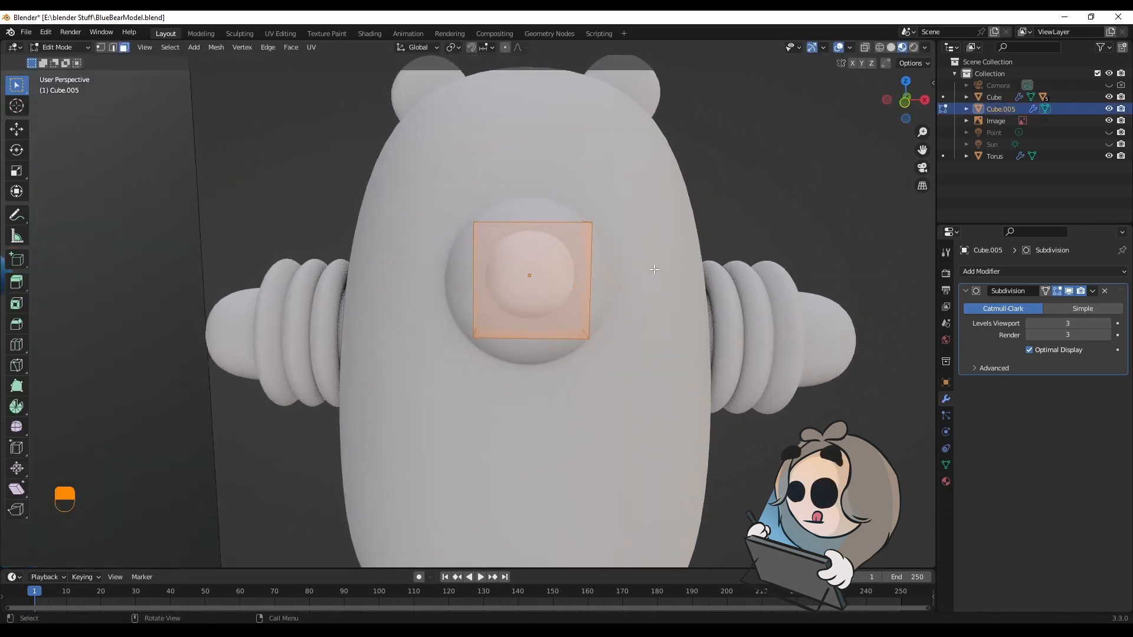
key(ctrl+r)
click(878, 49)
key(ctrl+r)
click(560, 271)
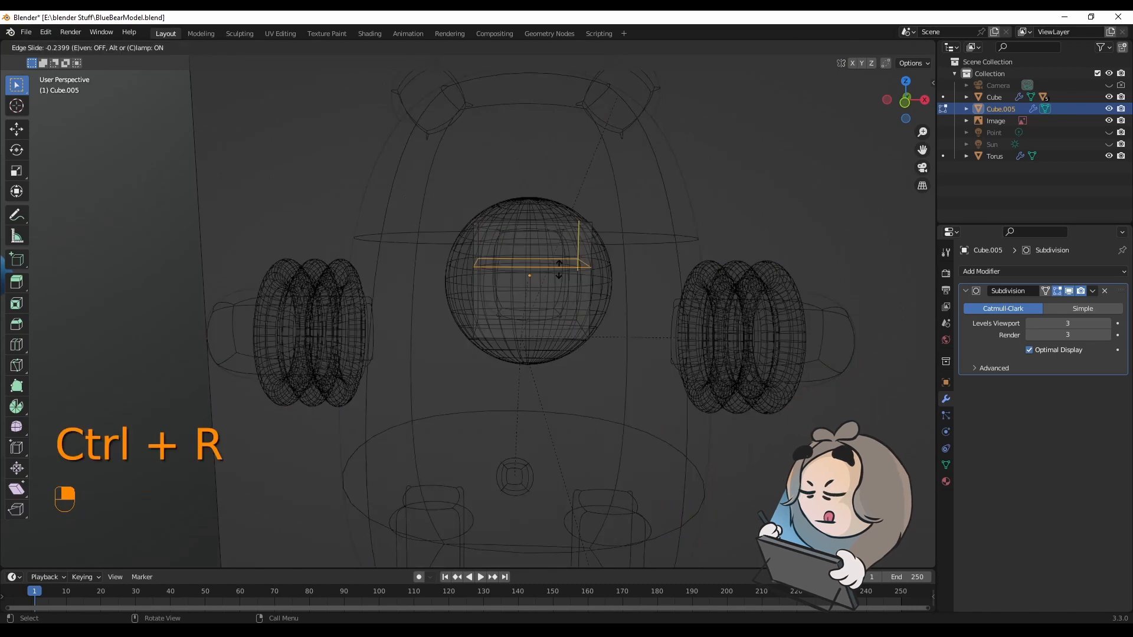
click(576, 242)
key(shift+z)
Step: Scale the nose's lower edges inward in the front view to taper it into a rounded triangle
key(KP_1)
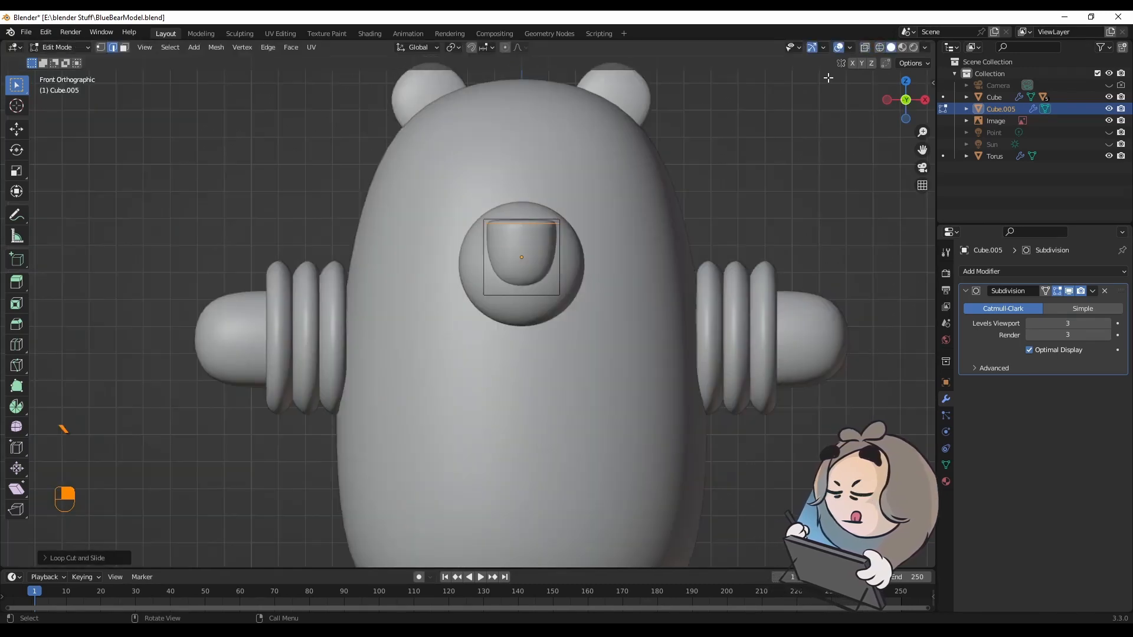
click(878, 48)
drag(466, 277, 599, 329)
key(shift+z)
key(s)
click(531, 303)
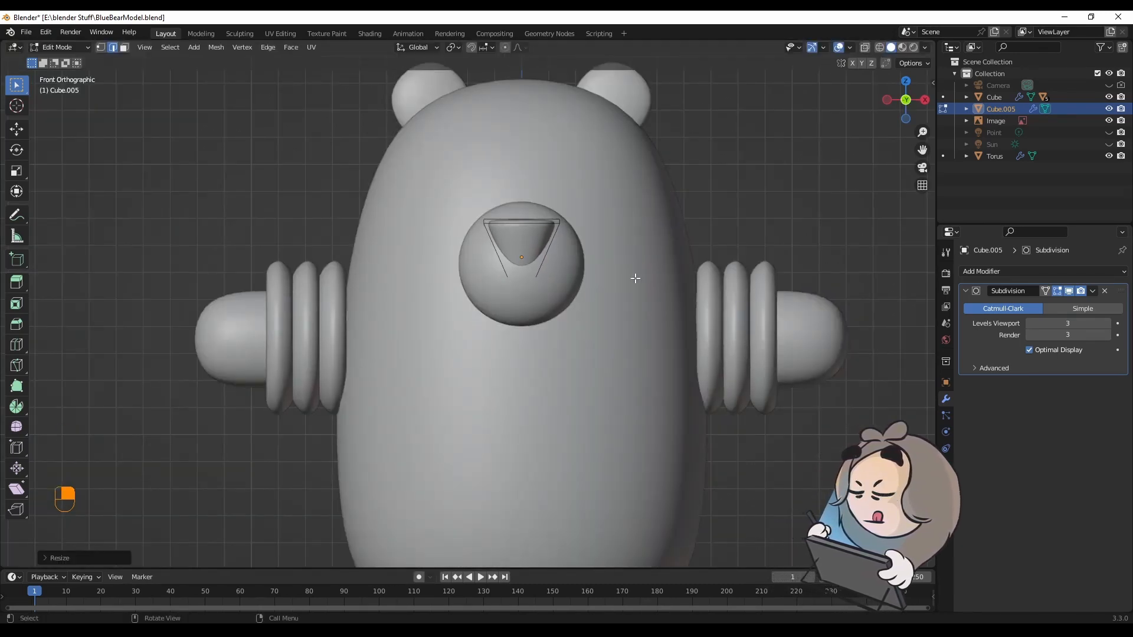
Step: Move the nose's upper front edges back toward the snout ball in the side view
middle_drag(637, 278, 536, 273)
click(711, 234)
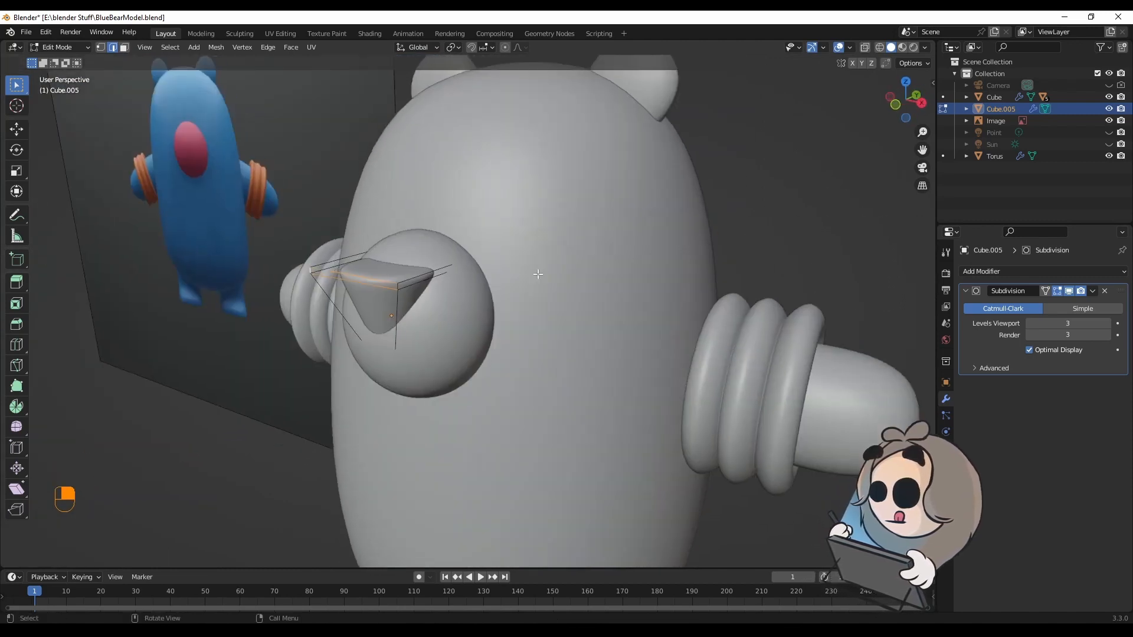
scroll(278, 295, up, 5)
scroll(278, 296, down, 5)
middle_drag(655, 265, 811, 256)
key(grave)
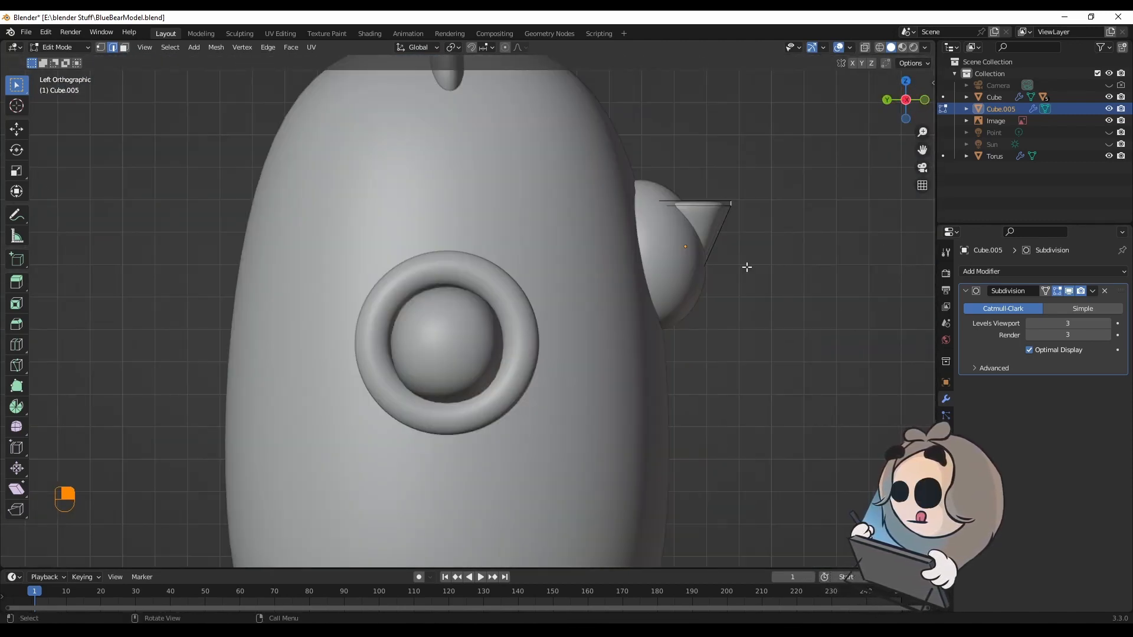
key(g)
click(732, 252)
middle_drag(915, 183, 786, 180)
key(g)
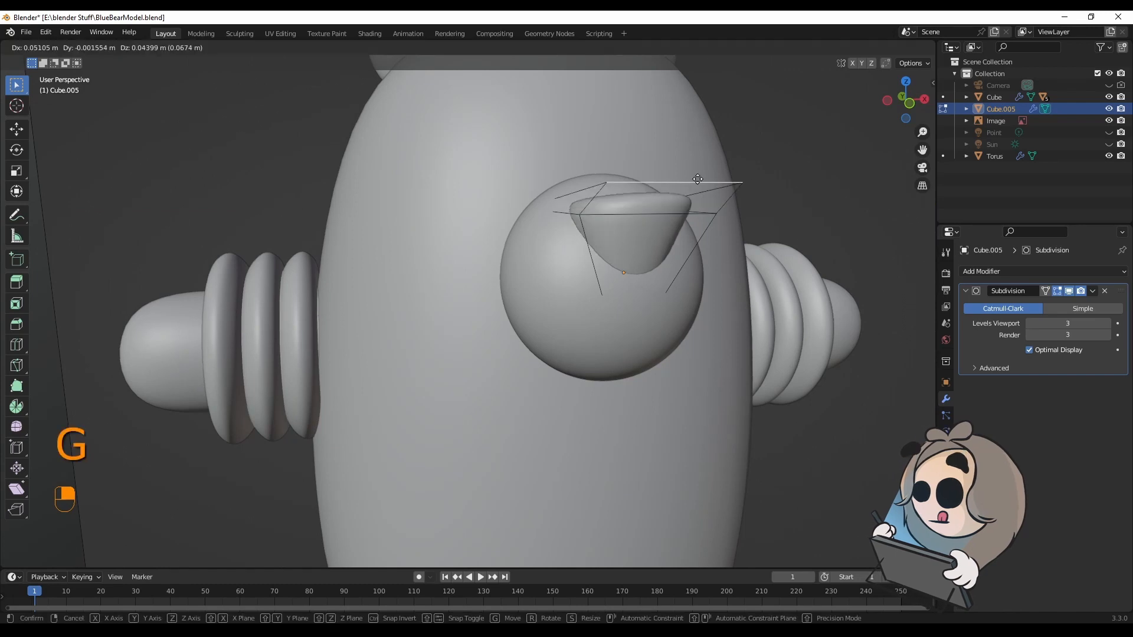
right_click(693, 255)
Step: Reposition the nose geometry against the snout ball in the side view and return to Object Mode
middle_drag(693, 254, 793, 254)
key(grave)
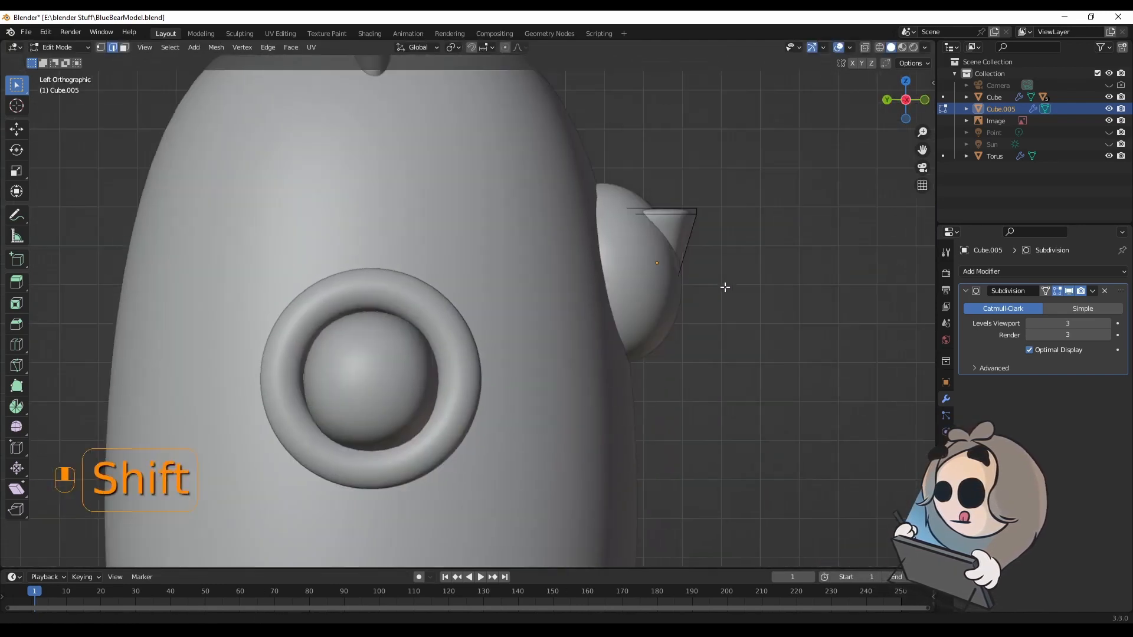
key(g)
shift+middle_drag(720, 285, 513, 289)
click(591, 242)
scroll(567, 295, down, 4)
key(Tab)
click(790, 260)
Step: Switch back to Material Preview shading and assign the BasicBlue material to the nose
middle_drag(790, 260, 705, 277)
key(z)
click(473, 320)
click(945, 481)
click(966, 321)
click(982, 348)
middle_drag(846, 350, 617, 366)
key(ctrl+z)
Step: Parent the triangular nose to the bear's body with the Object option
click(483, 305)
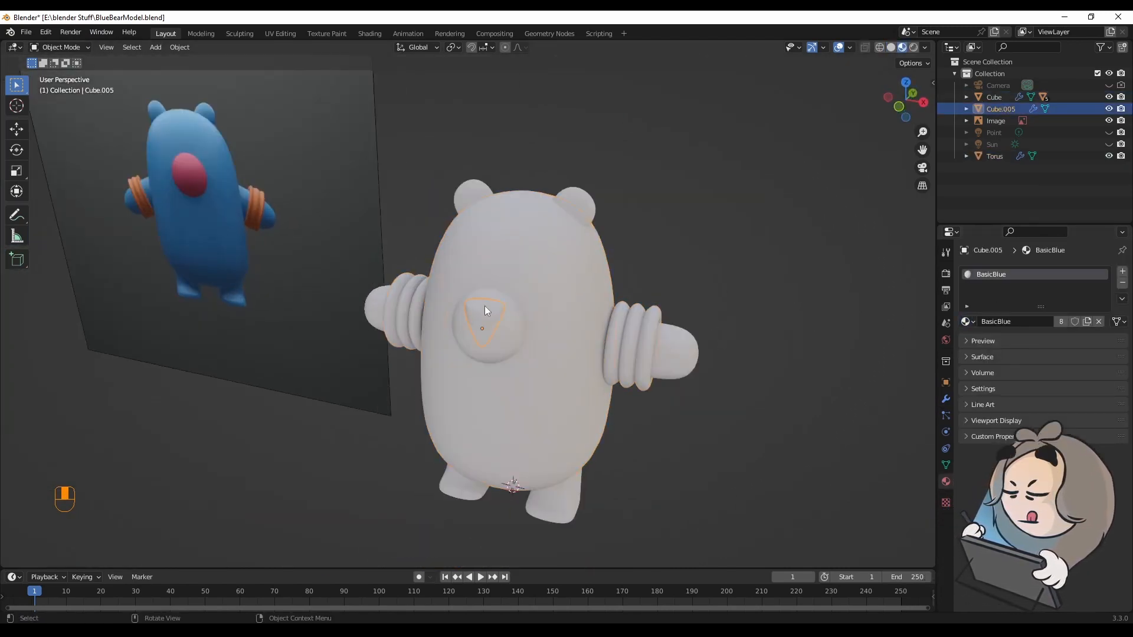
shift+click(567, 365)
key(ctrl+p)
click(567, 362)
Step: Try moving the bear's body to test which parts follow it, and undo the move
key(g)
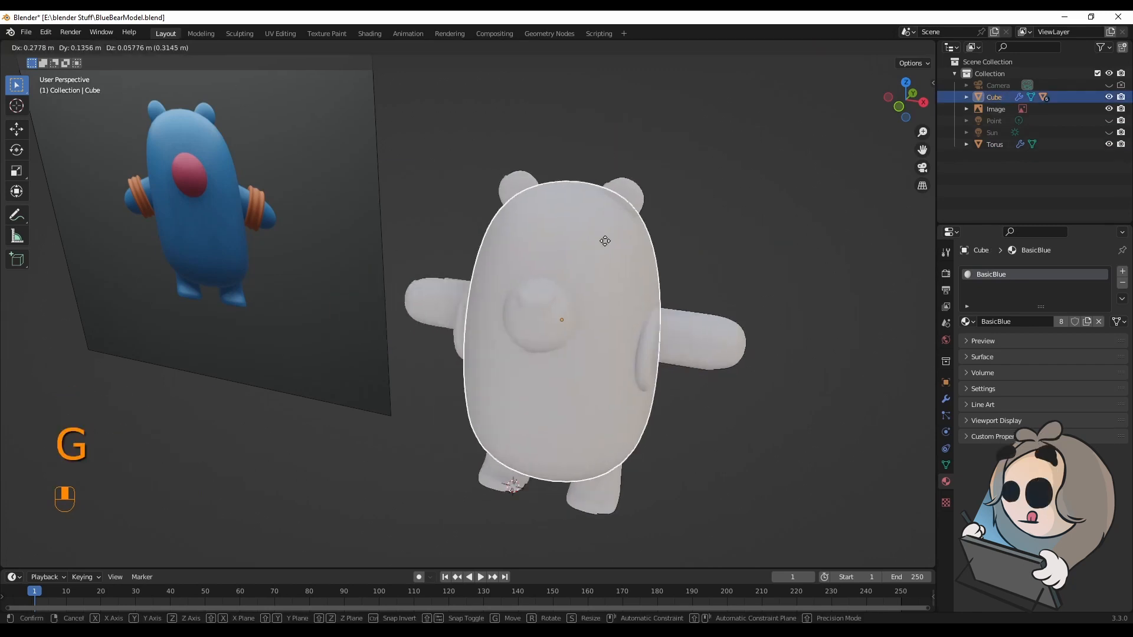
click(640, 298)
right_click(639, 298)
click(639, 299)
key(ctrl+z)
key(ctrl+z)
Step: Parent the arm rings to the bear with the Object option, then test-move the body and undo that move
key(ctrl+p)
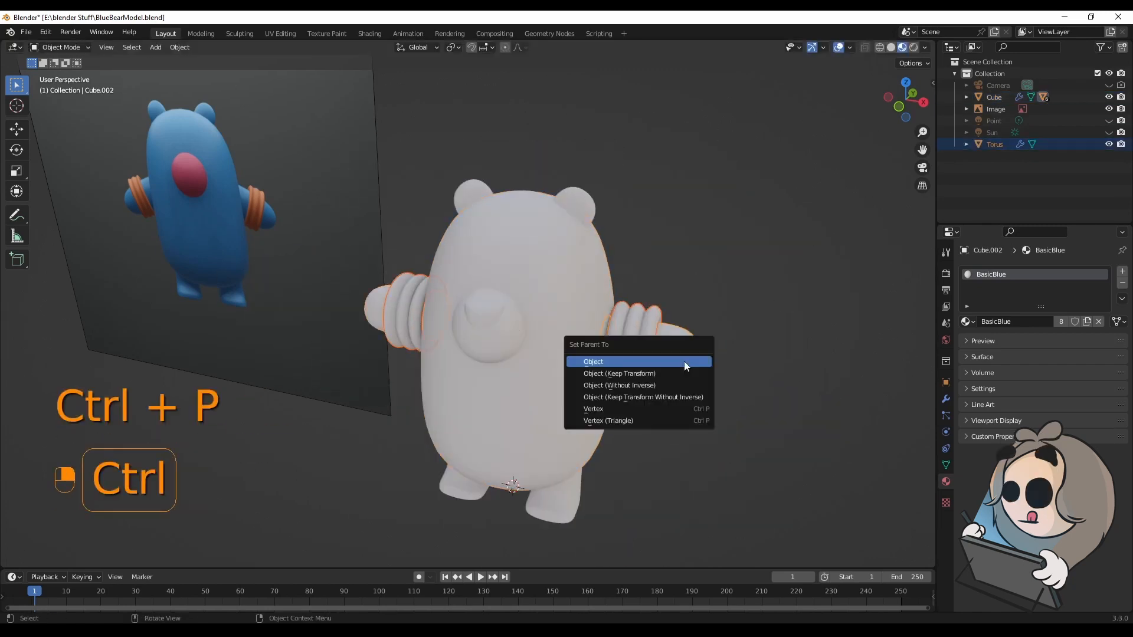
click(685, 361)
key(g)
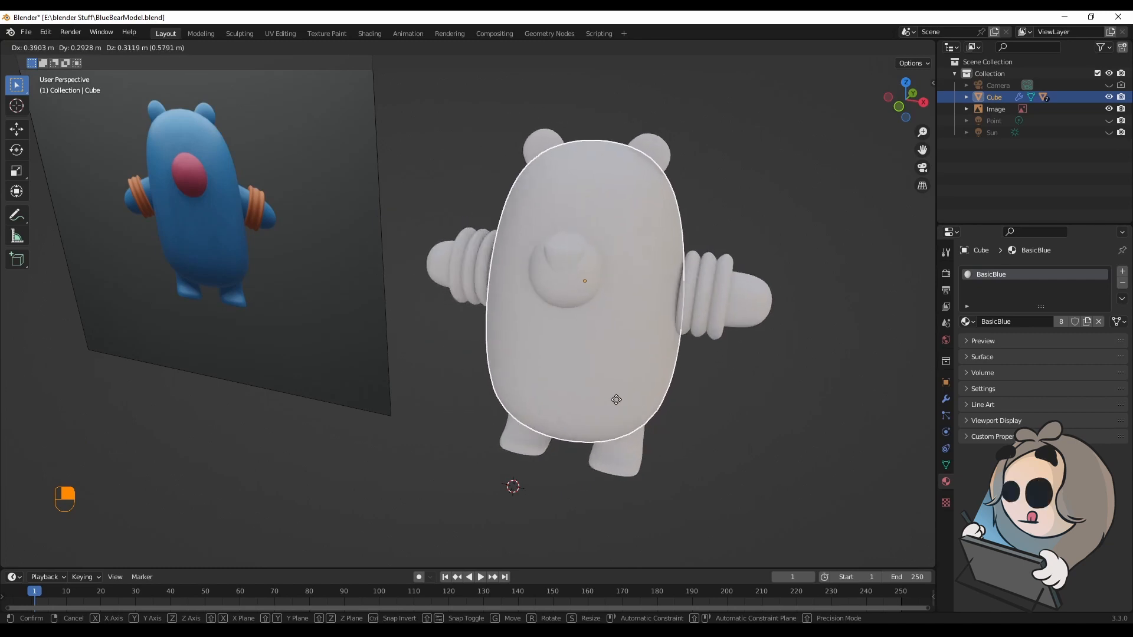
click(579, 401)
key(ctrl+z)
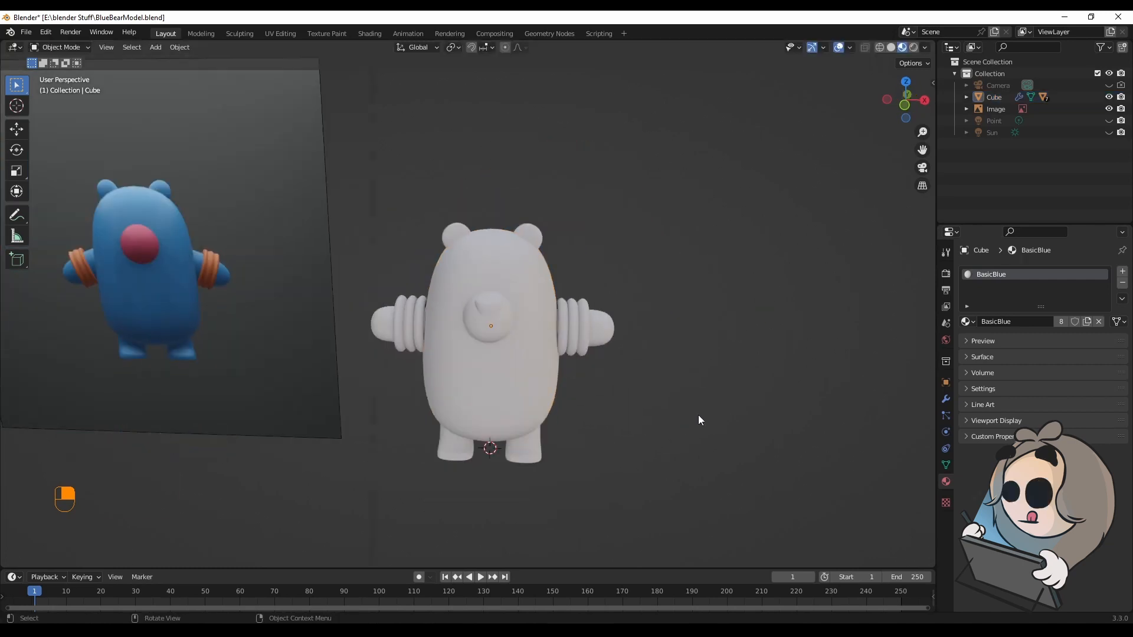
key(F12)
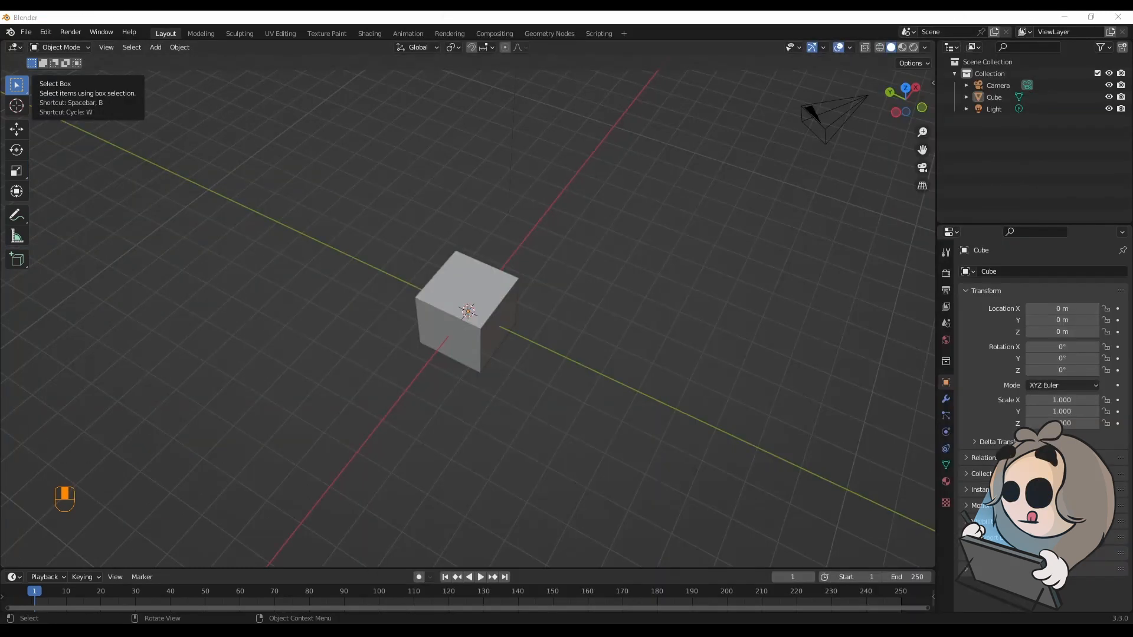
Step: Load Fb5HMvbXwAQNiZ2.jpg from the E:\Blue Bear folder as a reference image aligned to the front view
middle_drag(331, 177, 706, 238)
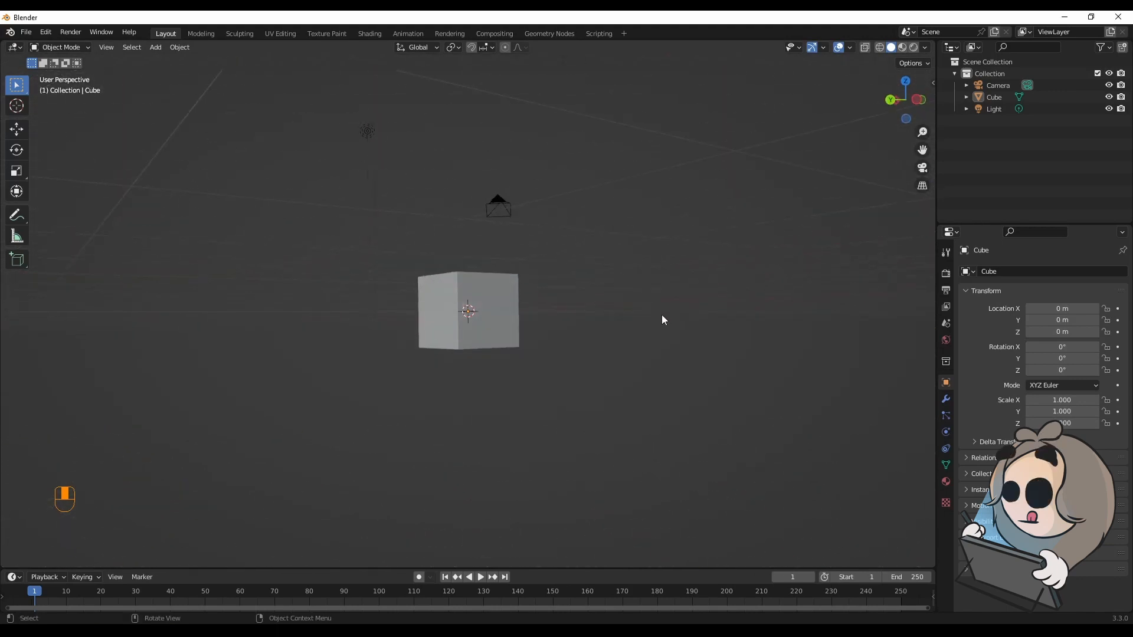
key(grave)
click(617, 278)
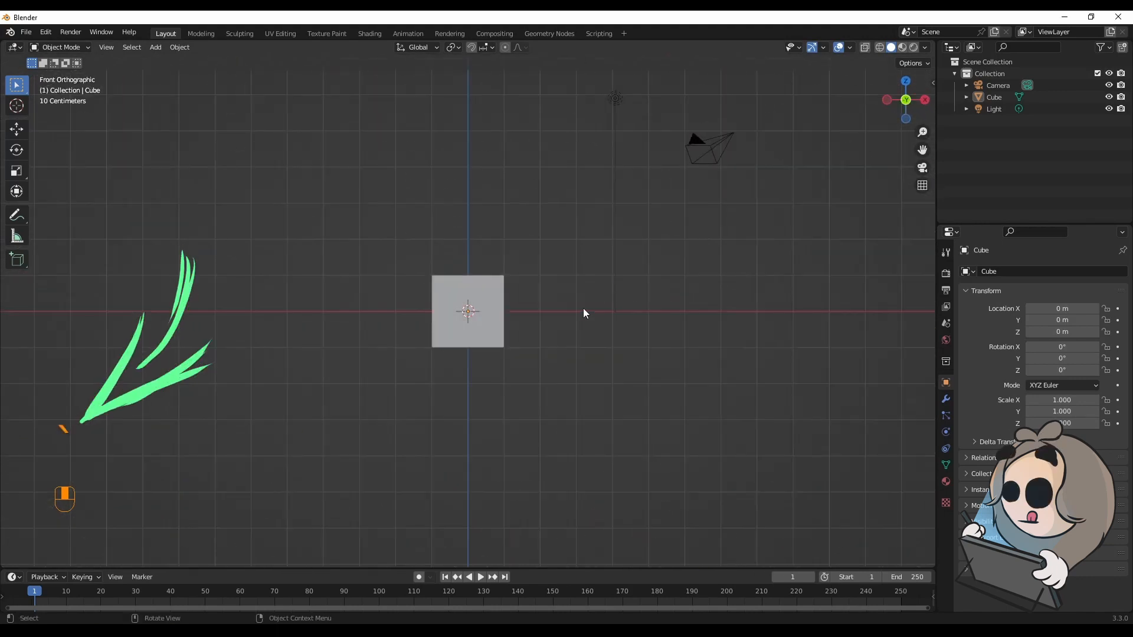
key(shift+a)
mouse_move(584, 310)
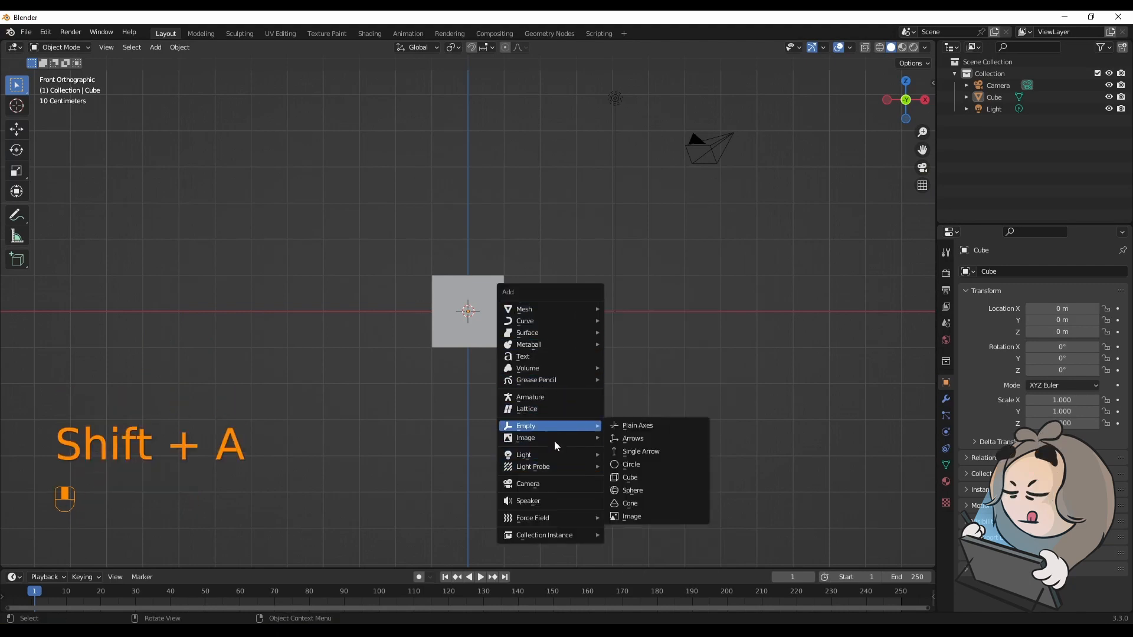
mouse_move(555, 442)
click(649, 439)
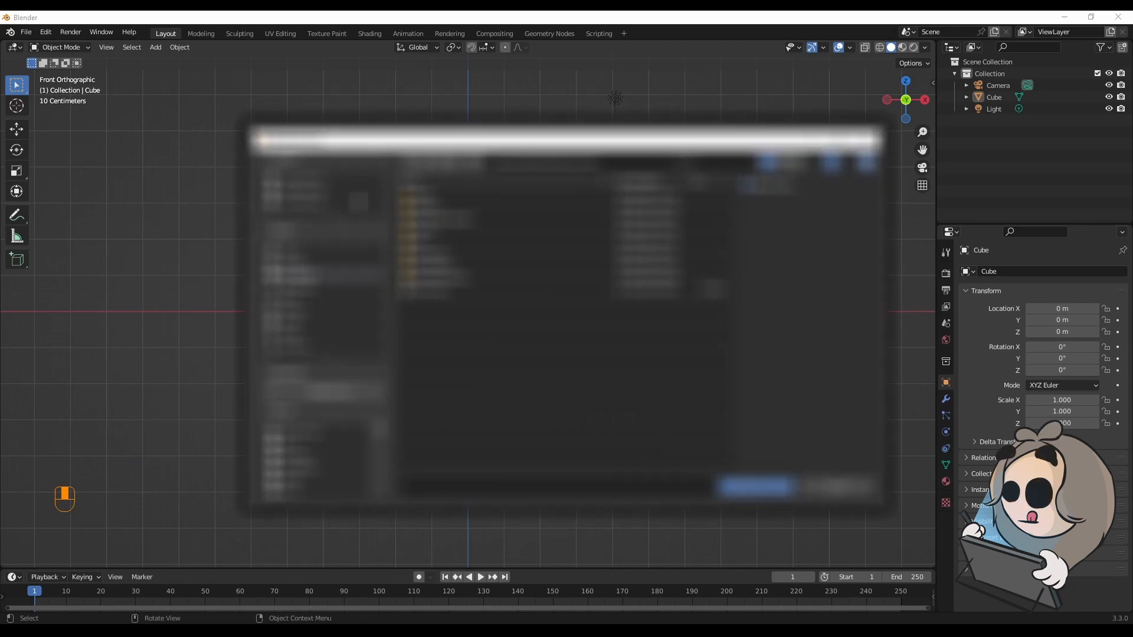
click(321, 180)
click(312, 203)
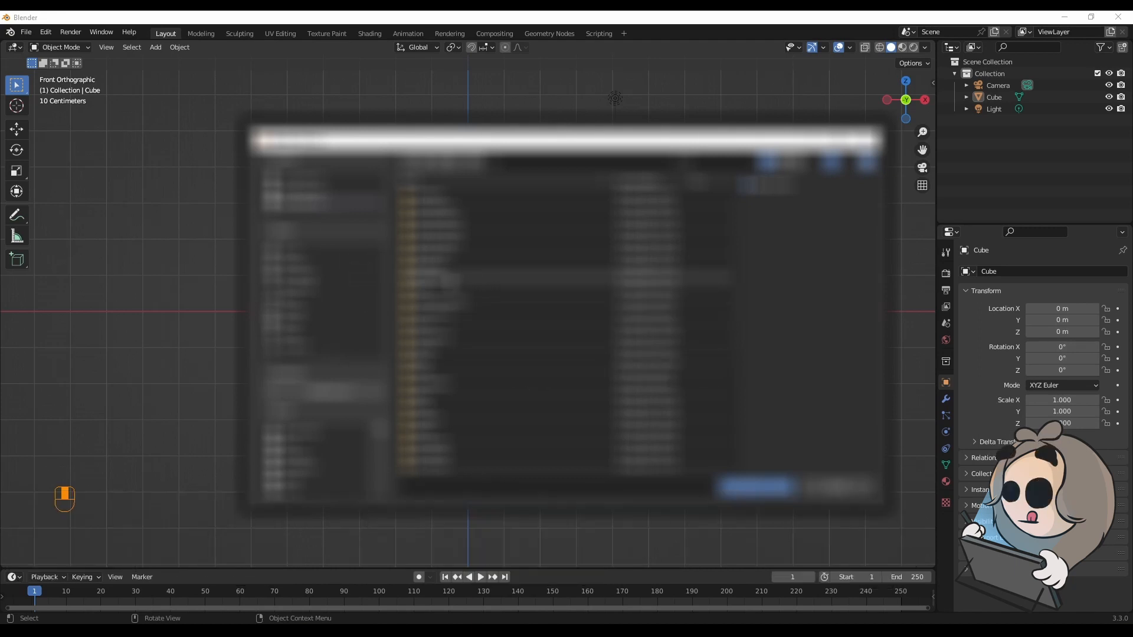
double_click(436, 266)
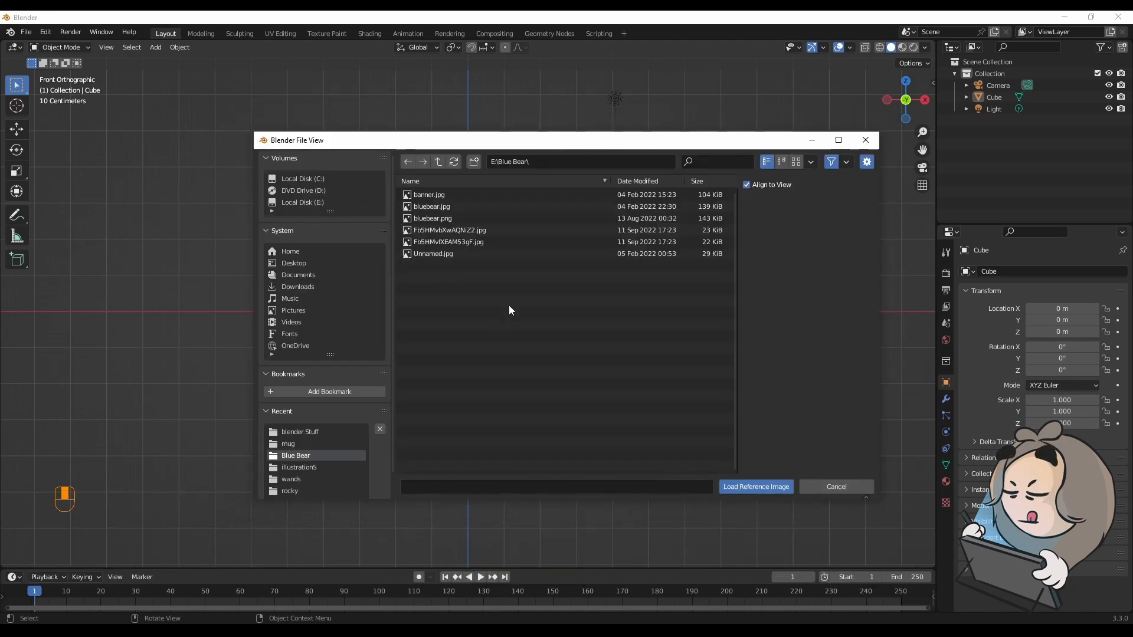
click(491, 229)
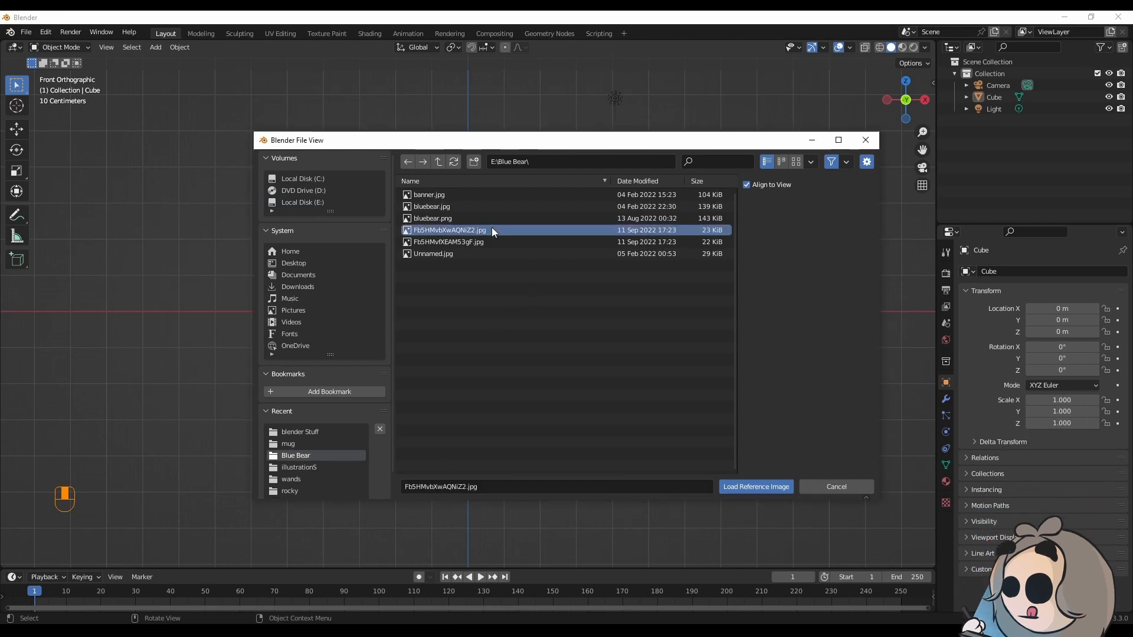
click(756, 486)
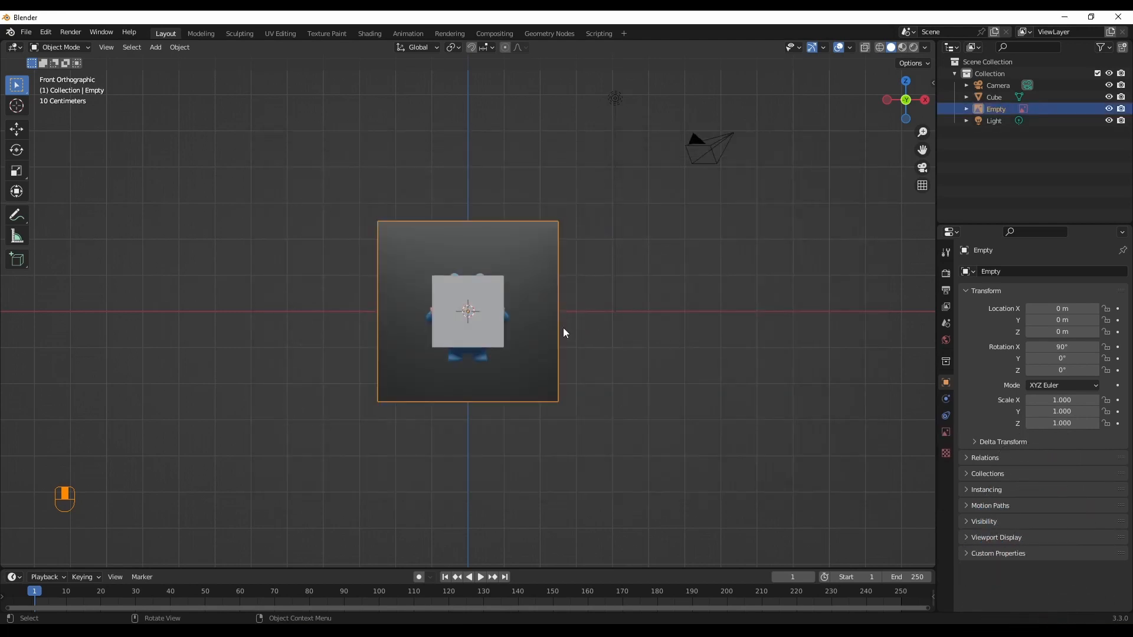
Step: Enable opacity for the reference image and set it to 0.449
click(943, 433)
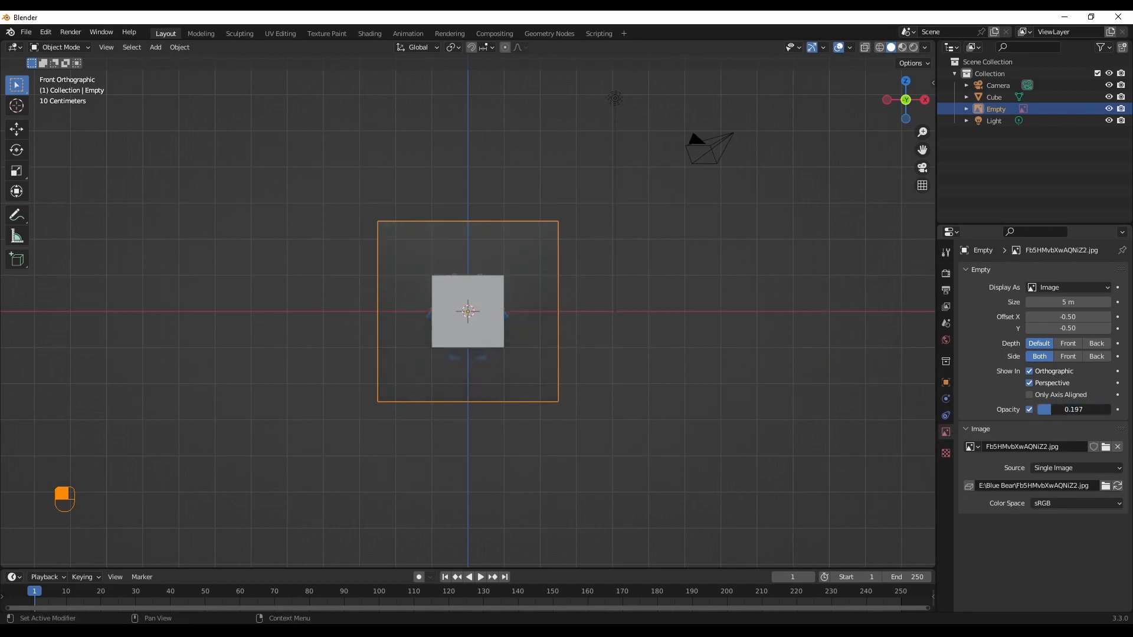
middle_drag(610, 328, 639, 338)
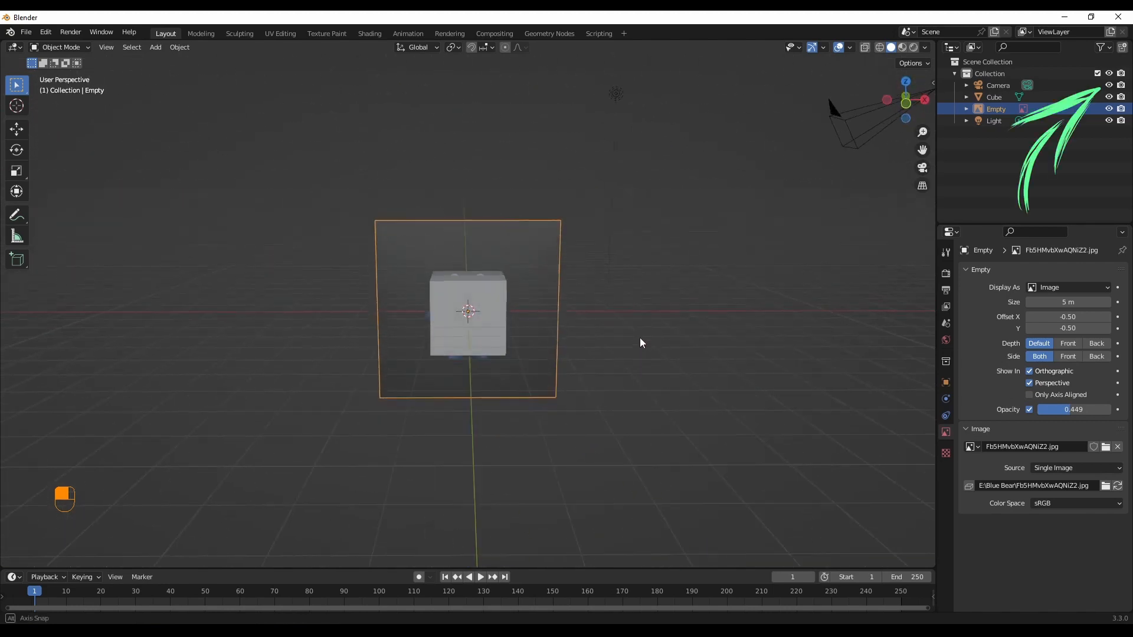
Step: Hide the camera and the light in the viewport
click(1108, 85)
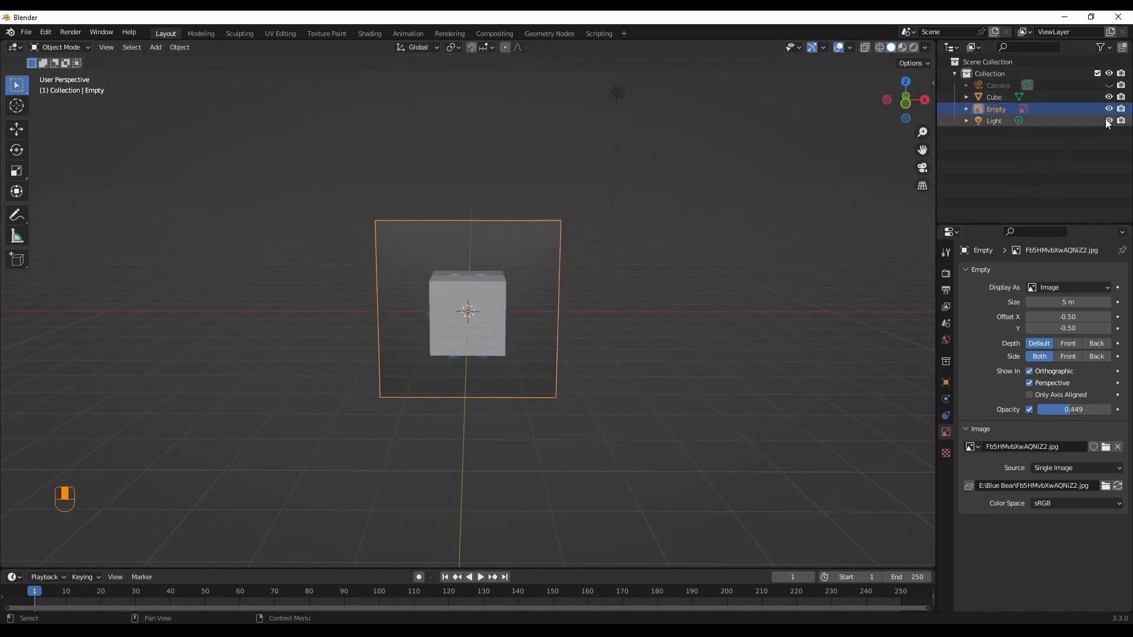
middle_drag(646, 276, 502, 308)
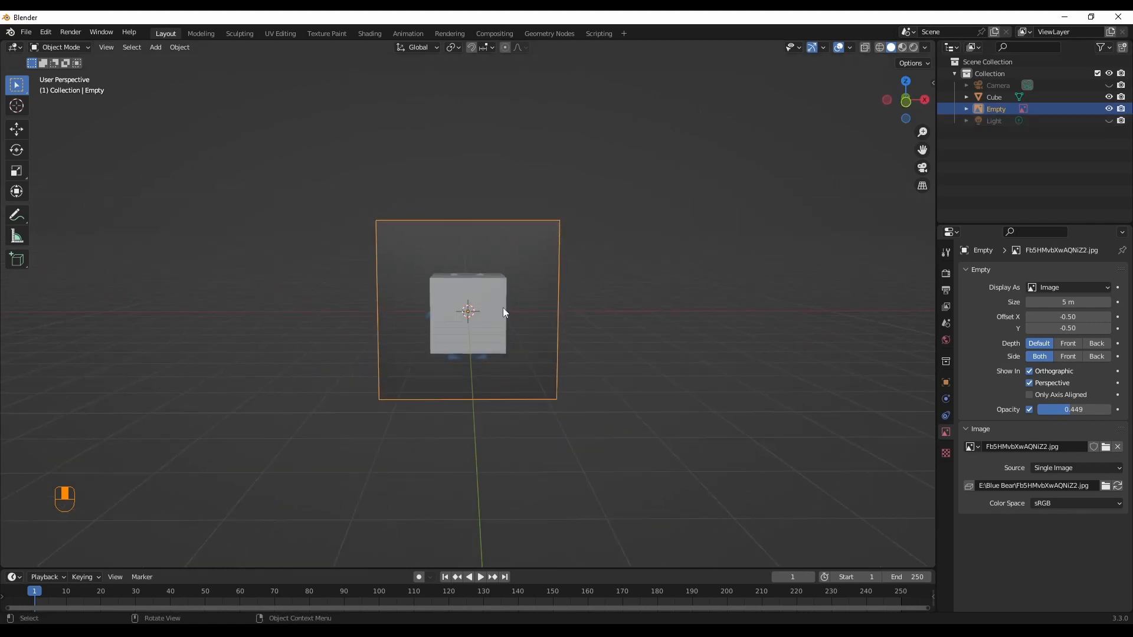
scroll(531, 339, up, 3)
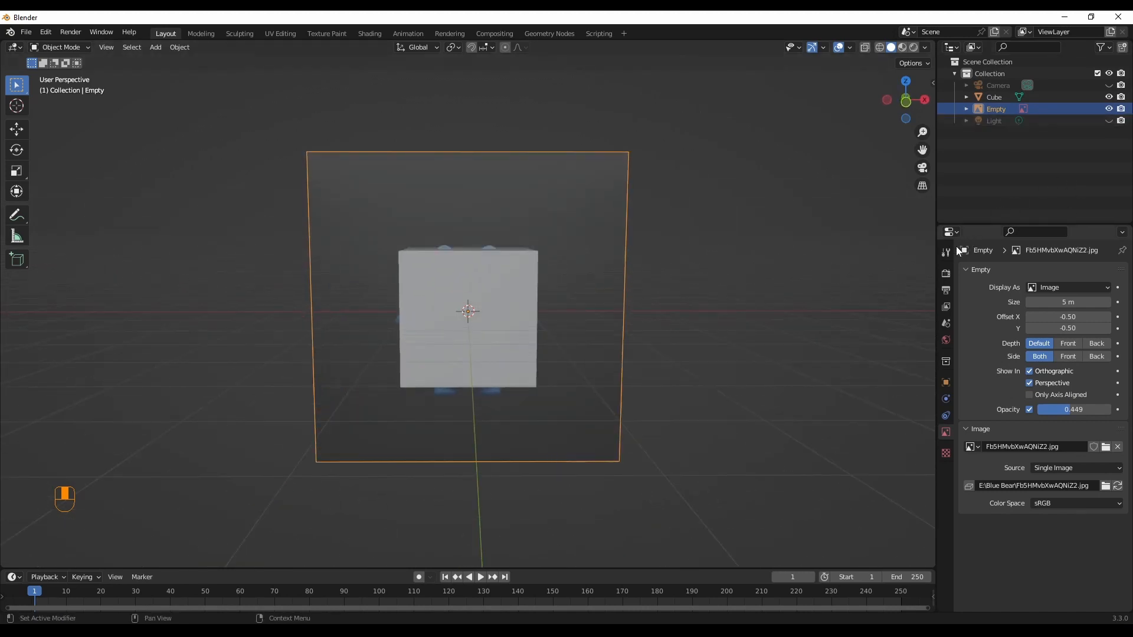
Step: Turn on X-ray display and give the cube a level 1 Subdivision Surface modifier
click(516, 285)
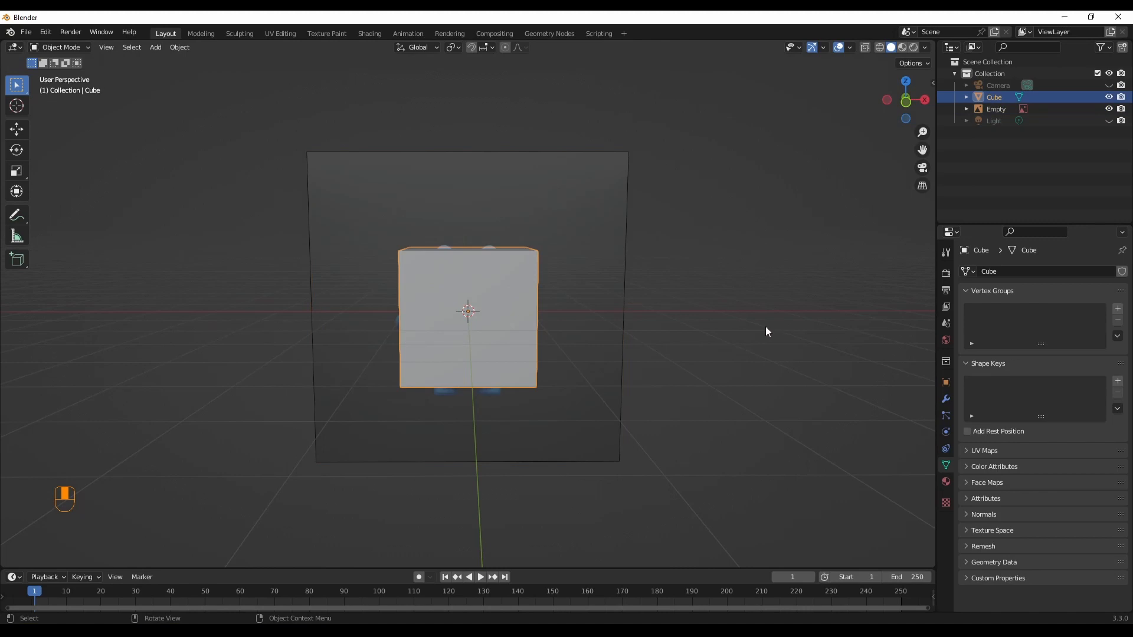
click(866, 50)
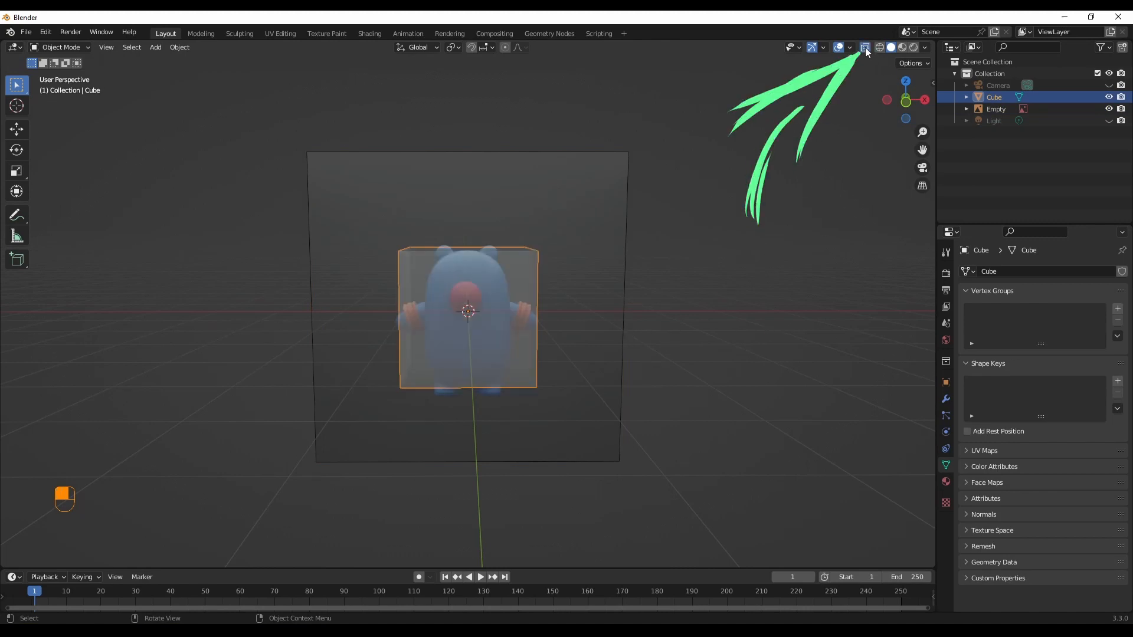
middle_drag(721, 325, 669, 353)
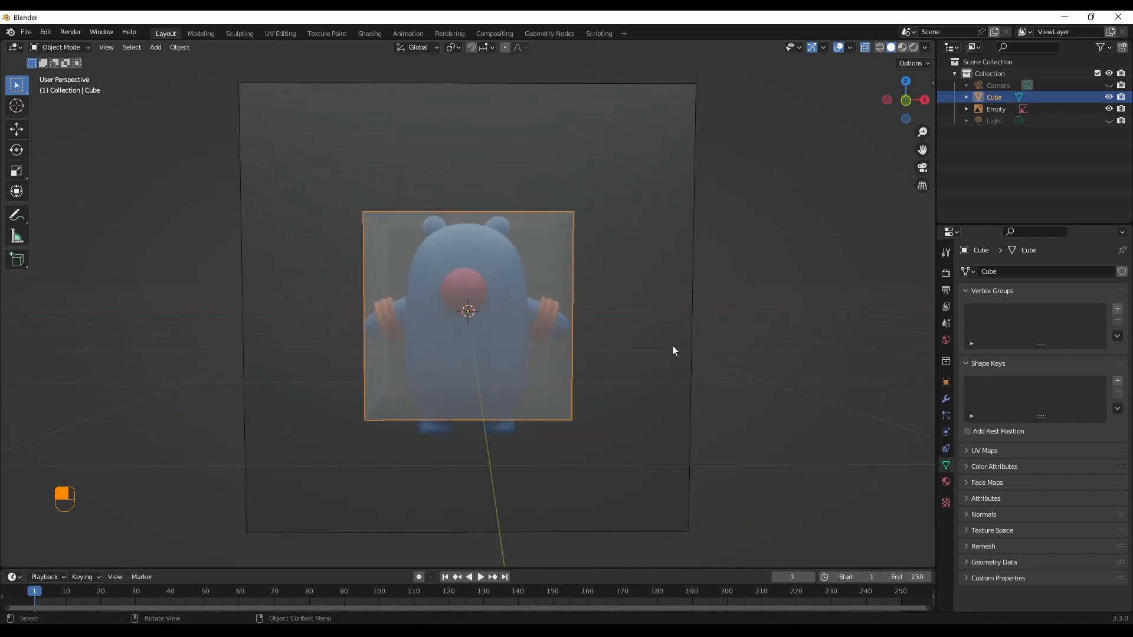
key(ctrl+1)
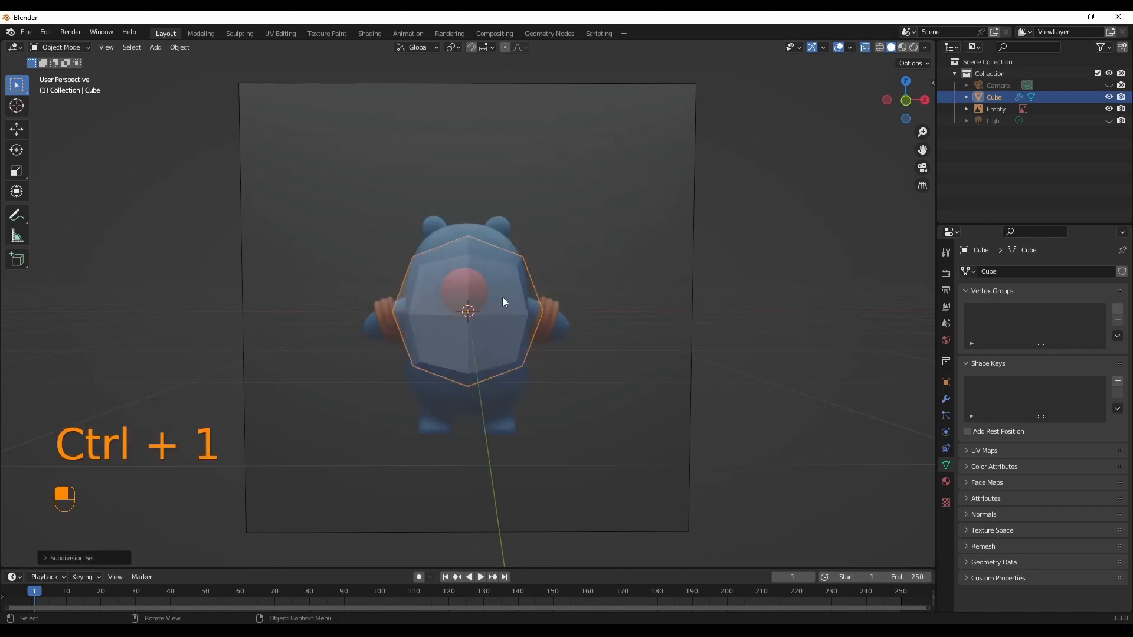
Step: Enter Edit Mode on the cube, align to the front orthographic view and clear the mesh selection
key(Tab)
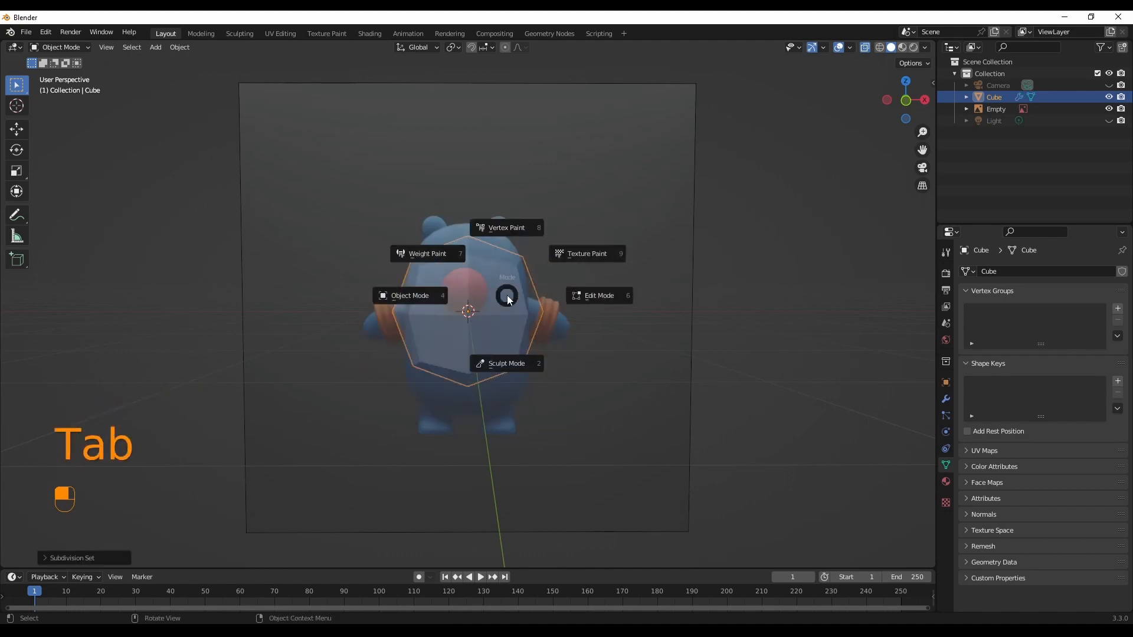
click(605, 299)
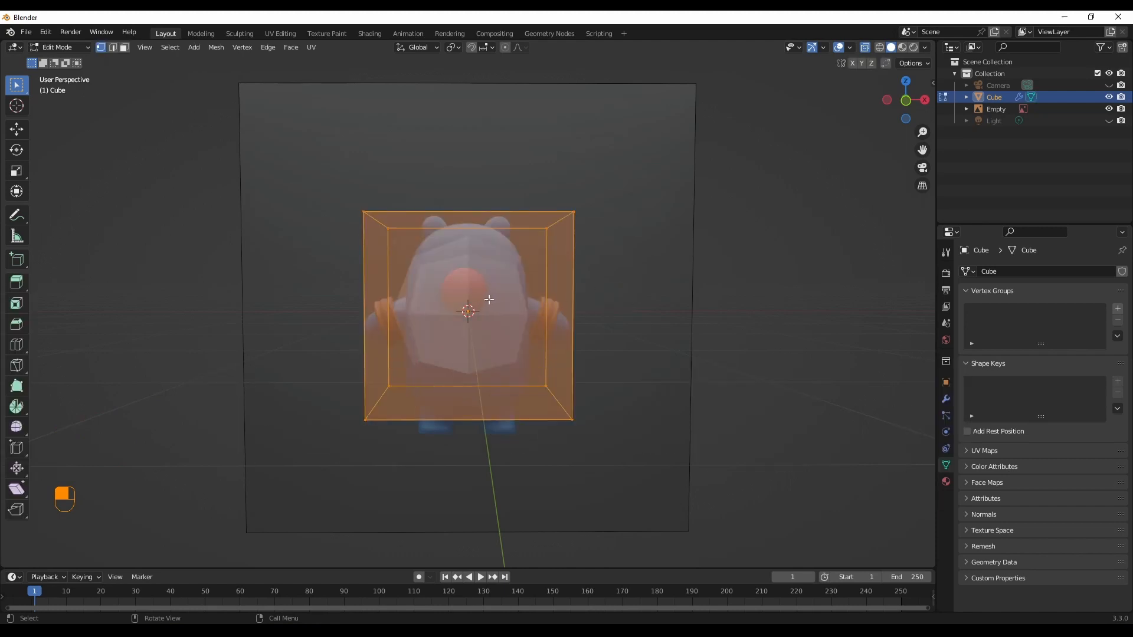
key(grave)
click(450, 246)
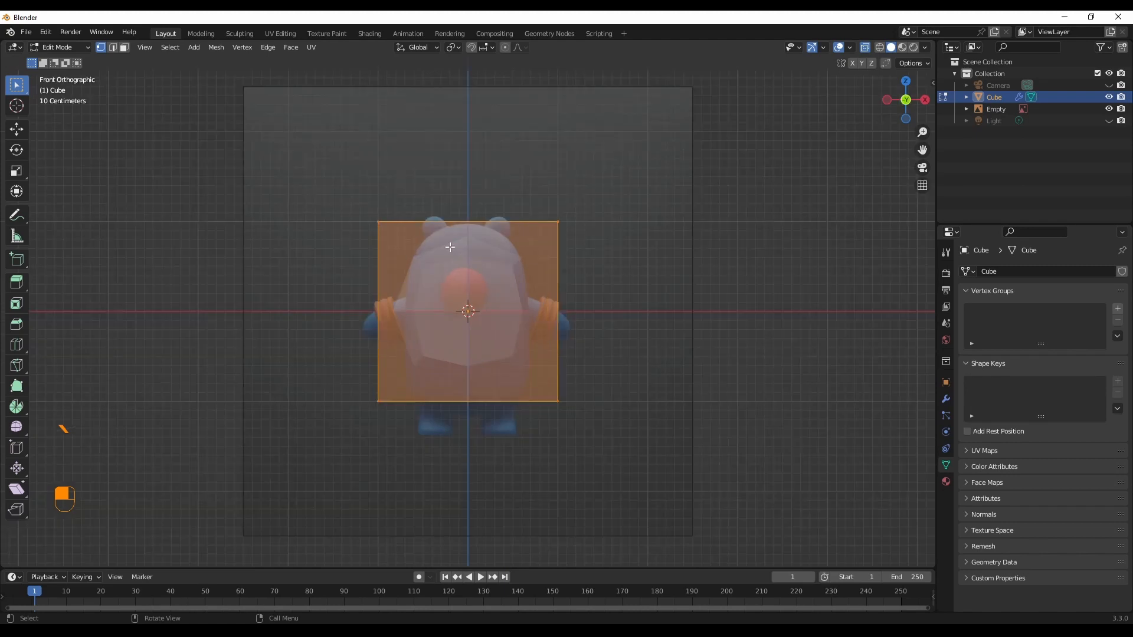
click(594, 207)
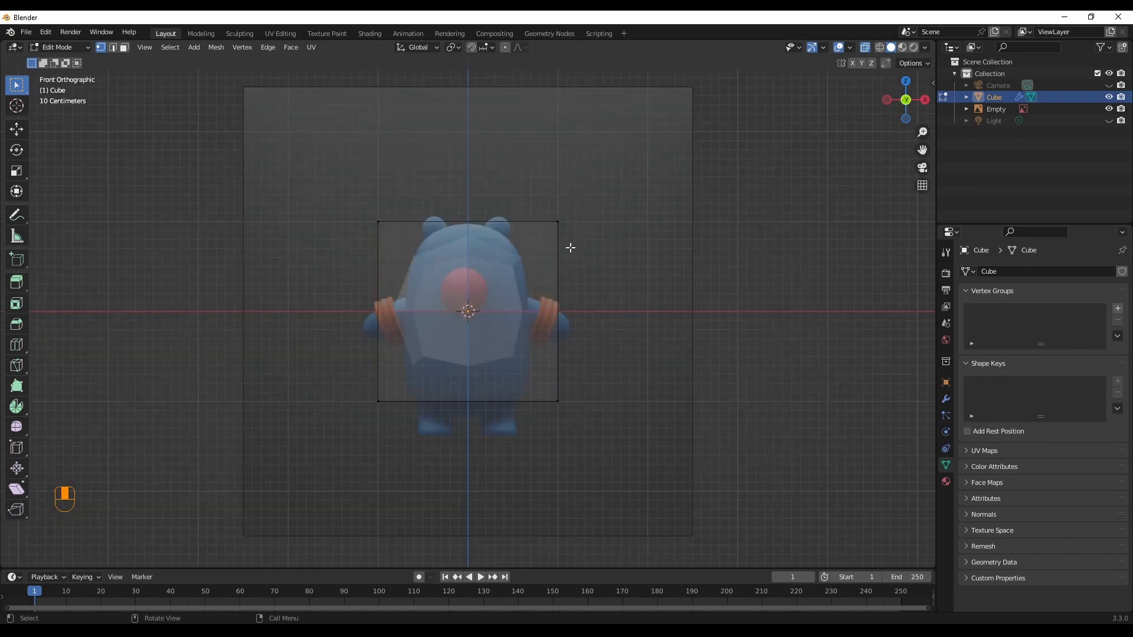
Step: Try two horizontal loop cuts on the cube, one towards its upper edge and one towards its lower edge, and undo both
key(ctrl+r)
click(515, 314)
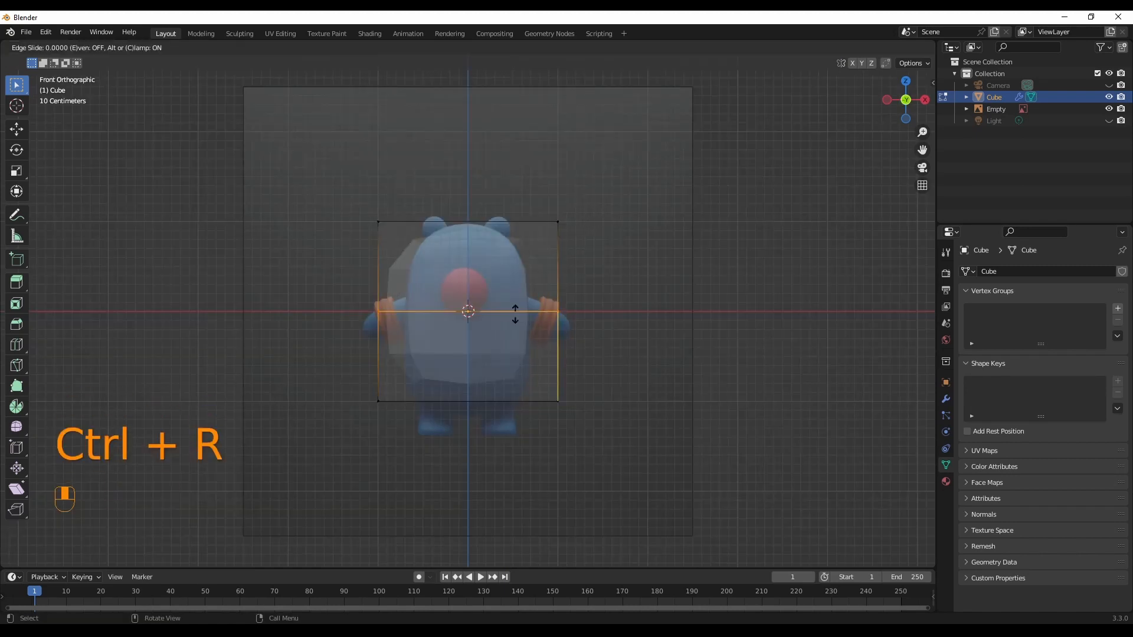
drag(515, 314, 520, 219)
key(ctrl+r)
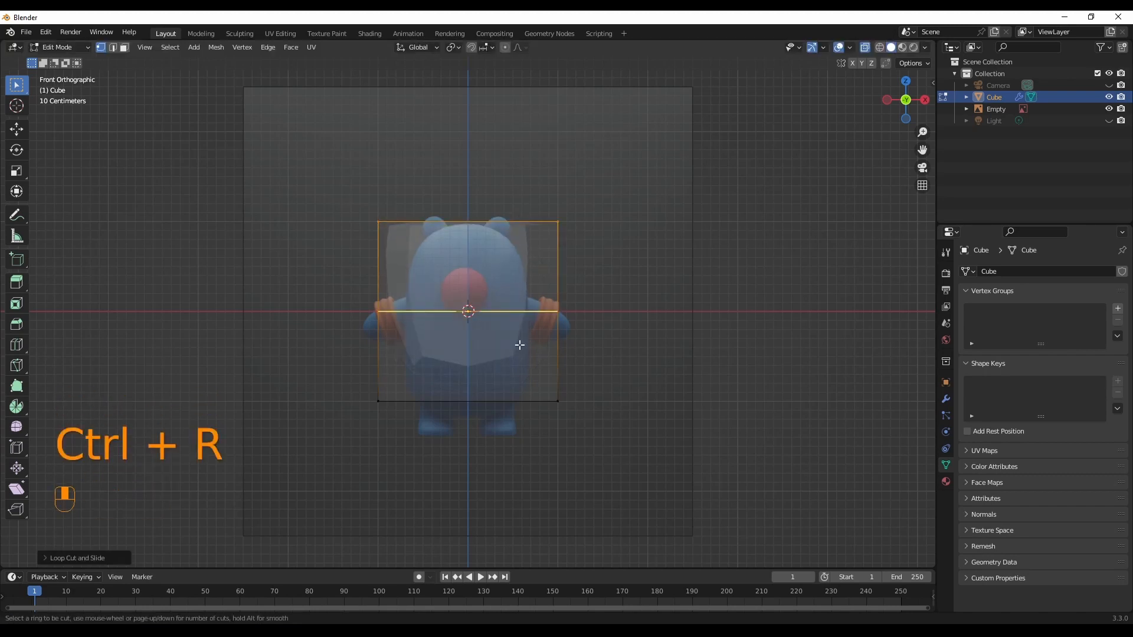
drag(519, 345, 532, 424)
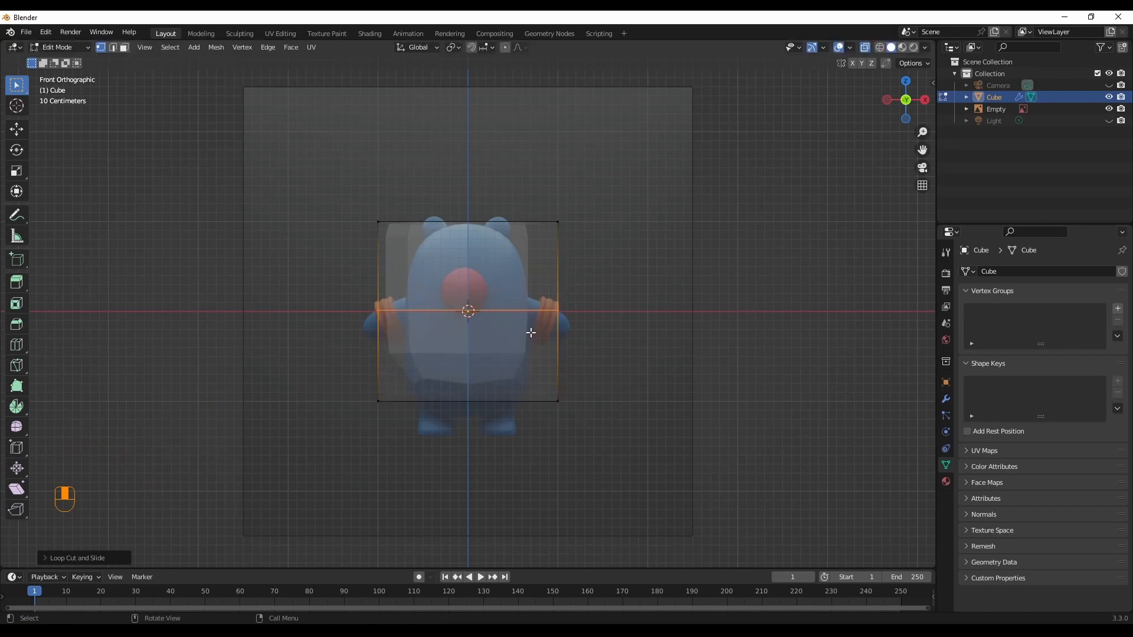
key(ctrl+z)
key(ctrl+z)
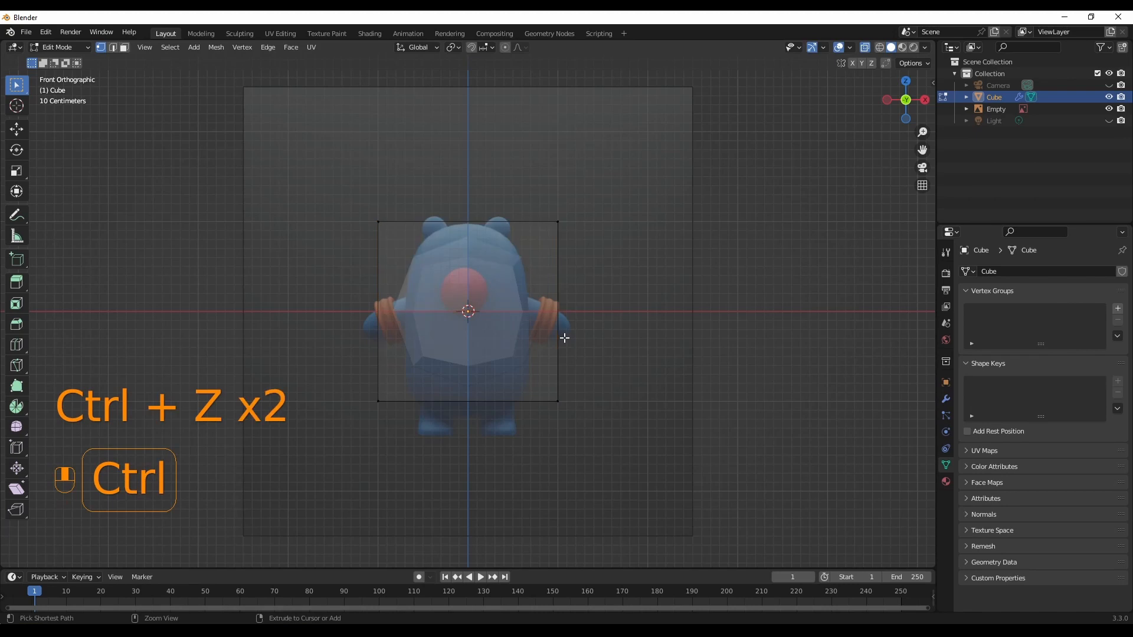
Step: Add one horizontal loop cut around the cube and slide it slightly below the middle, by a factor of about 0.24
key(ctrl+r)
click(537, 326)
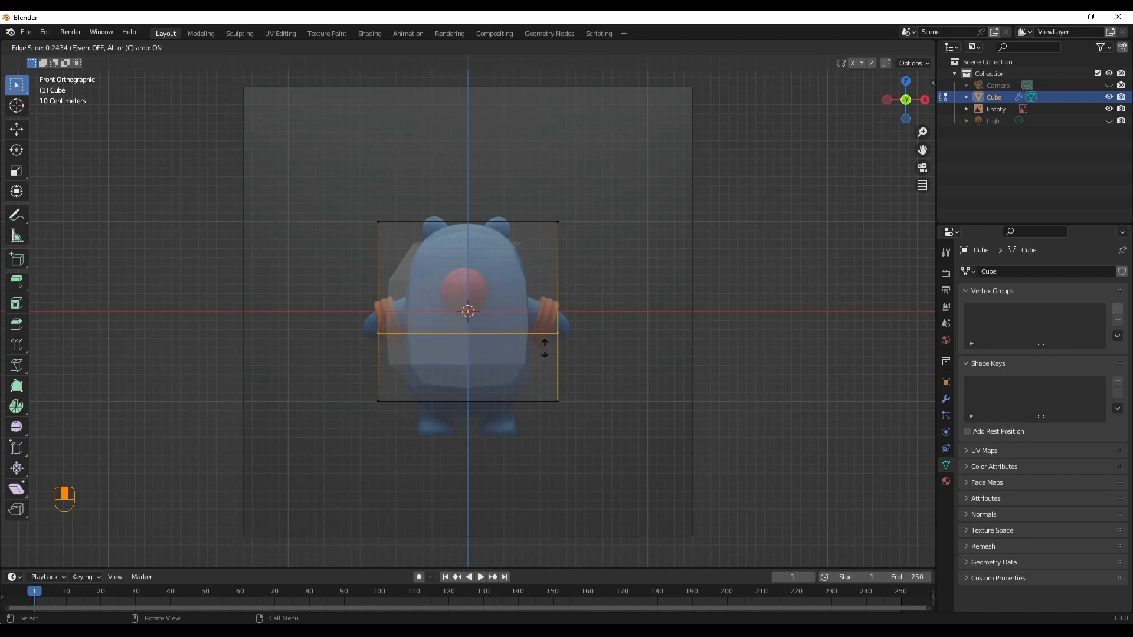
click(545, 348)
Step: Select the whole mesh, switch to wireframe shading and scale it down uniformly towards the width of the bear's body
drag(634, 200, 255, 514)
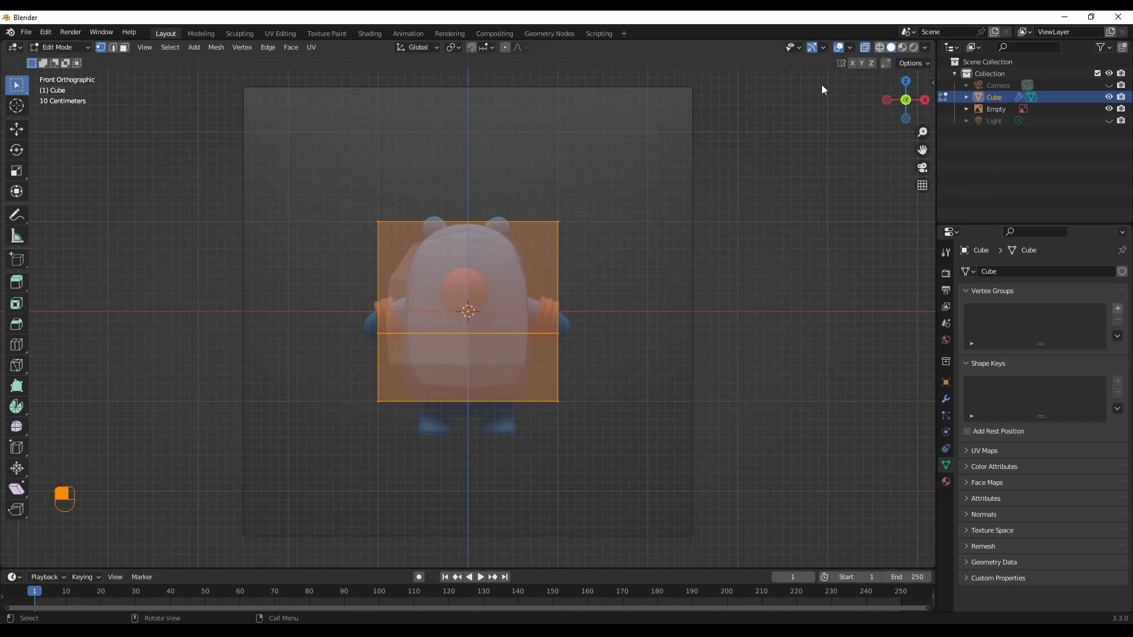
click(883, 47)
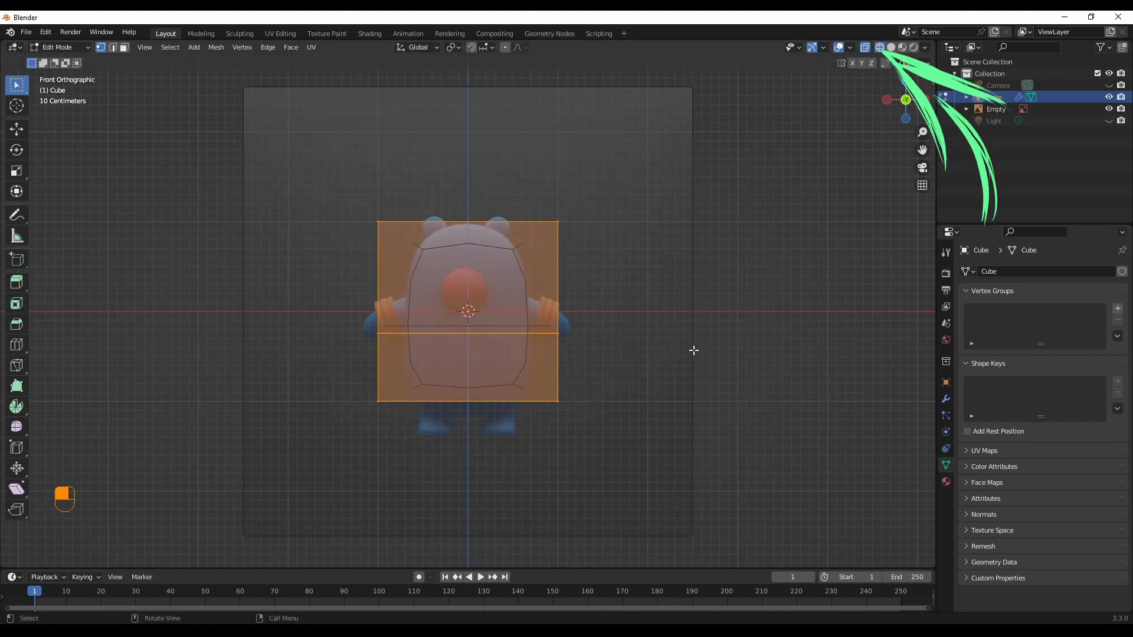
mouse_move(693, 350)
middle_down()
mouse_move(733, 354)
mouse_move(690, 354)
middle_up()
key(s)
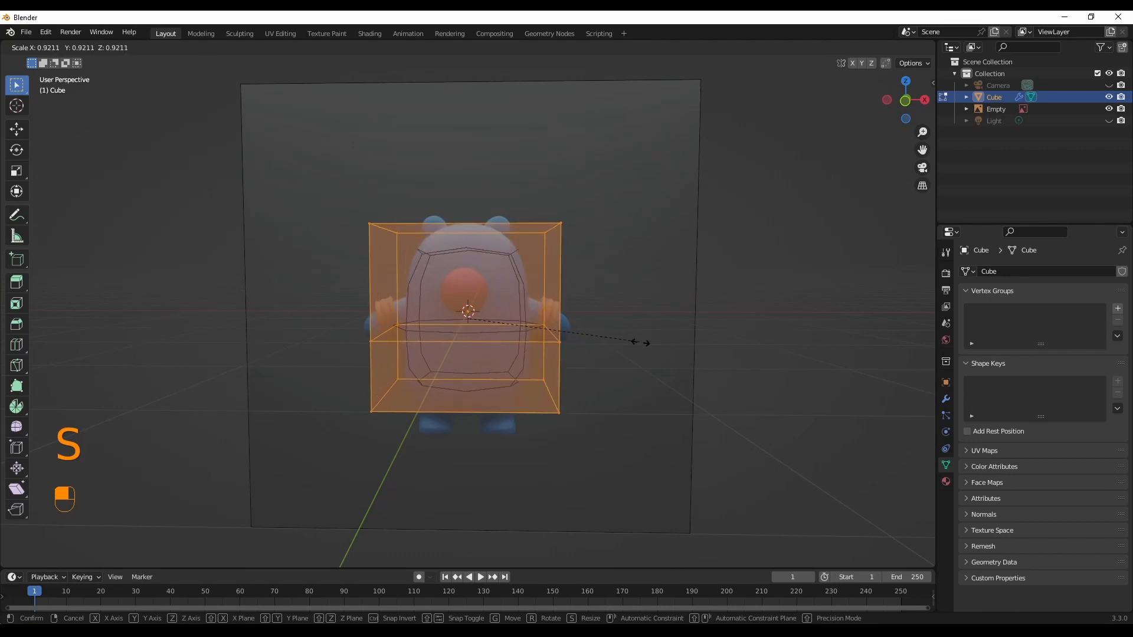
click(615, 339)
middle_drag(614, 341, 655, 370)
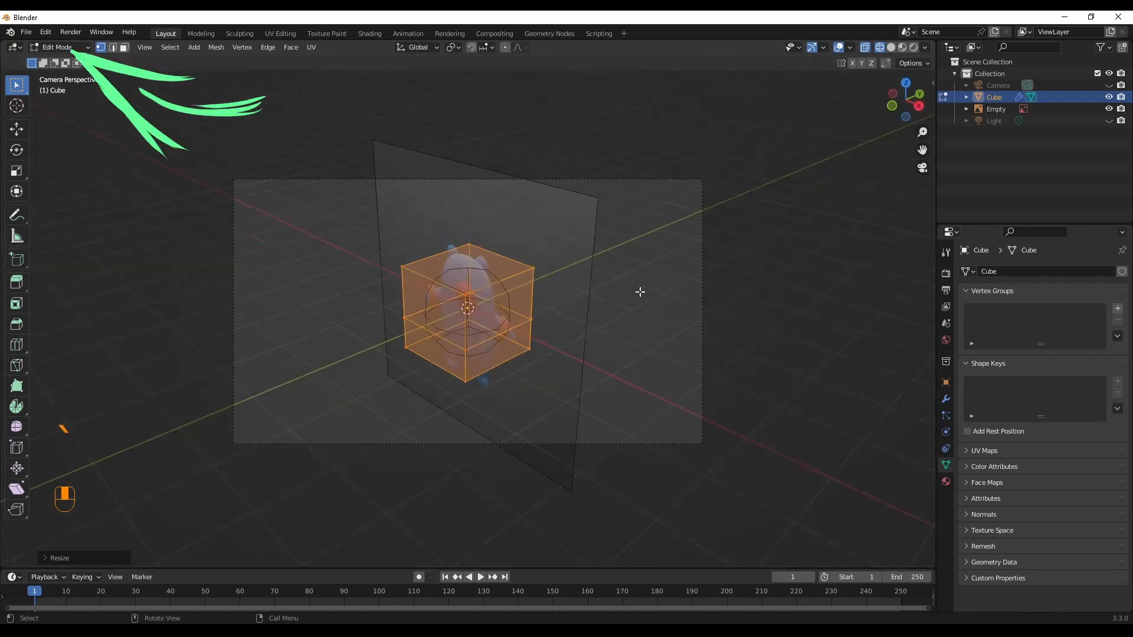
Step: In the front view, raise the mesh's top vertices about 0.3 m along Z towards the top of the bear's head
key(grave)
key(grave)
key(Escape)
click(895, 104)
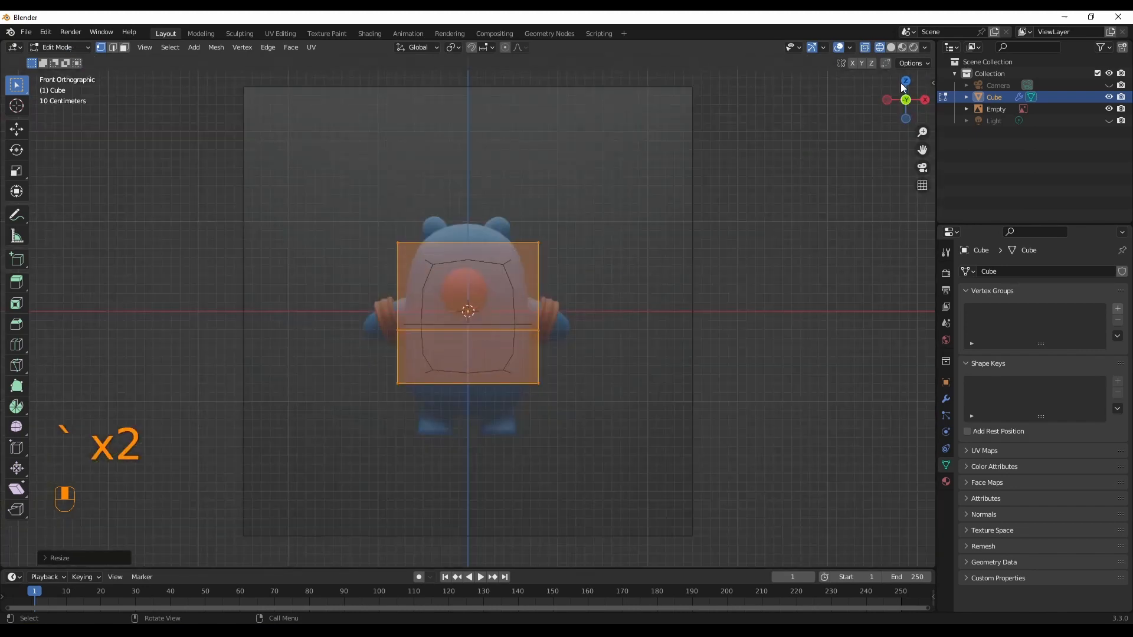
click(626, 309)
drag(592, 214, 337, 269)
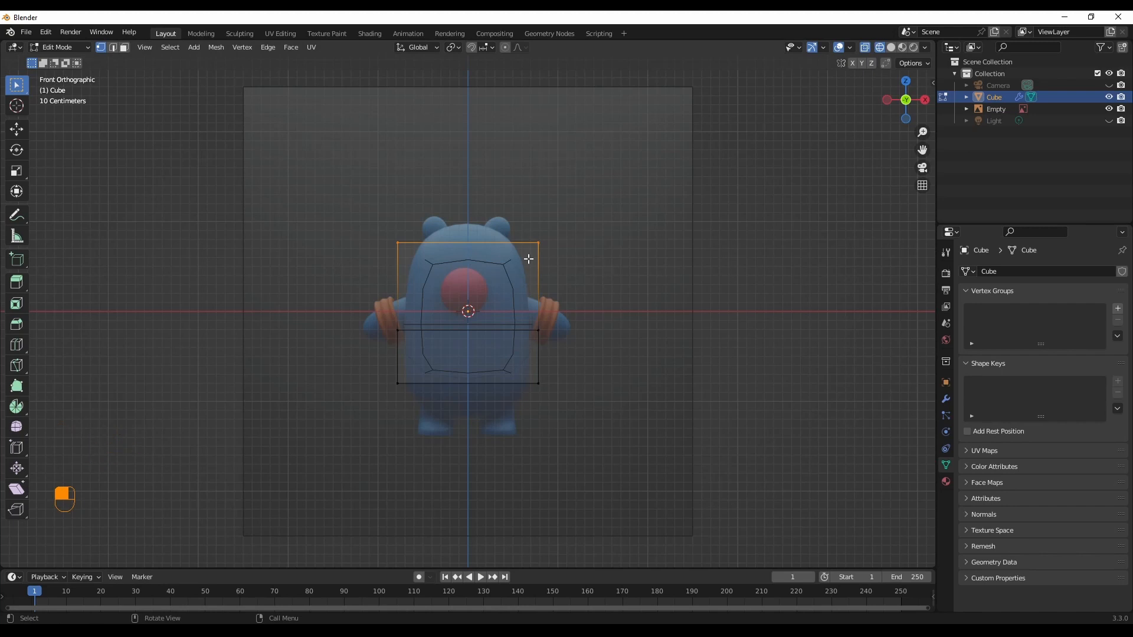
key(g)
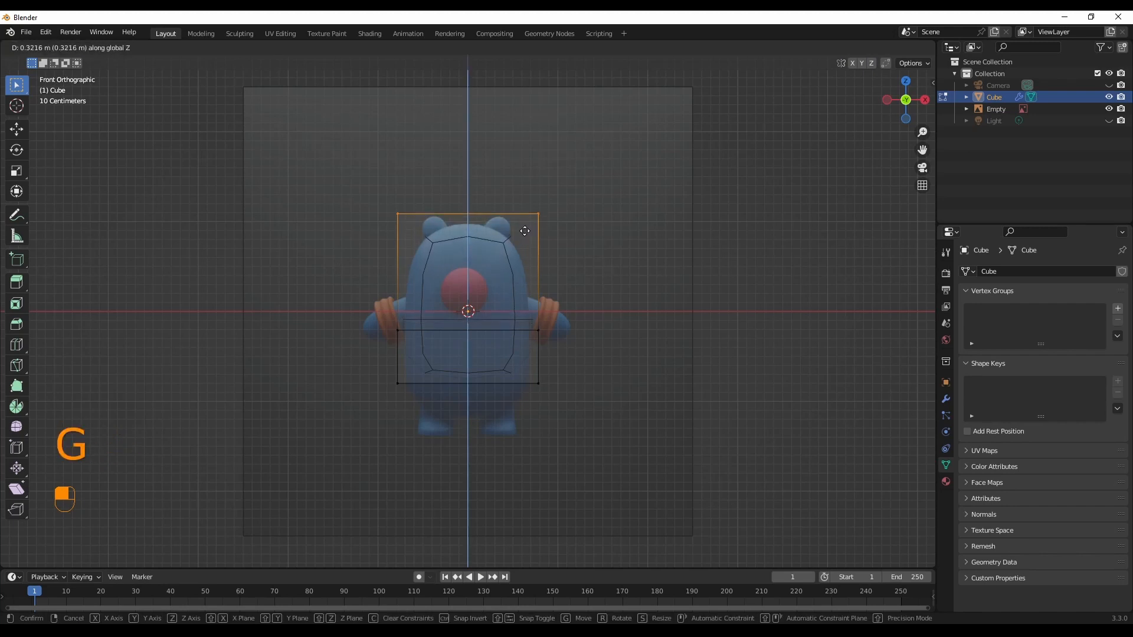
click(521, 230)
Step: Lower the loop cut and the bottom vertices together along Z towards the bear's feet
drag(427, 384, 413, 386)
drag(587, 313, 237, 428)
key(g)
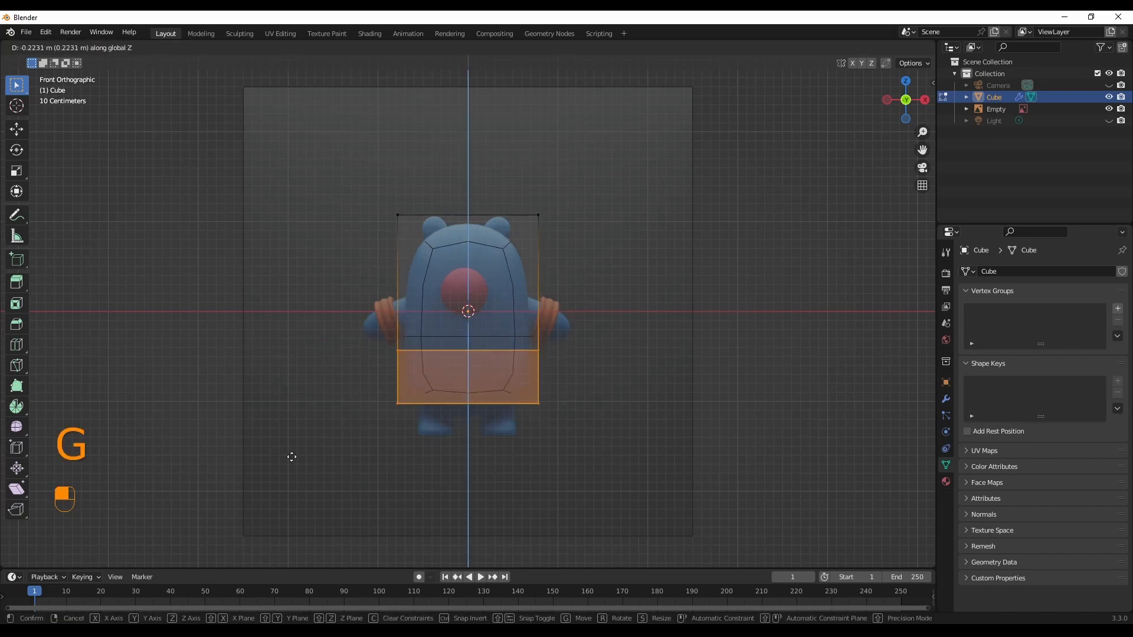
key(z)
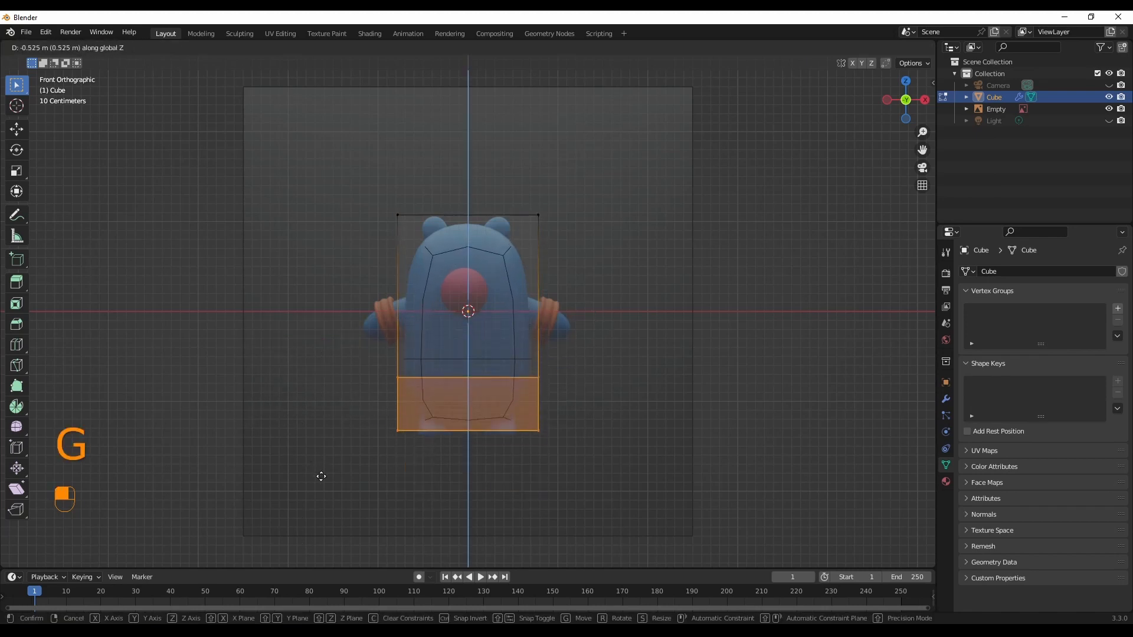
click(328, 464)
Step: Check the body in solid shading, then raise its top vertices about 0.05 m along Z in the wireframe front view
middle_drag(606, 472, 655, 413)
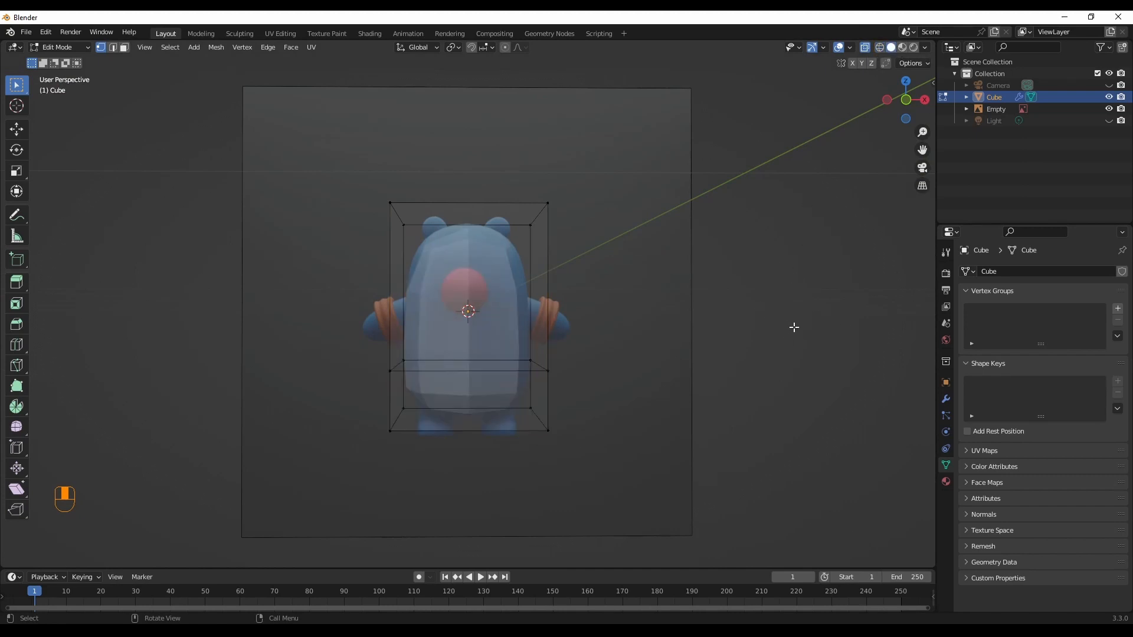
mouse_move(794, 327)
middle_down()
mouse_move(710, 384)
mouse_move(746, 338)
mouse_move(844, 316)
mouse_move(831, 330)
mouse_move(786, 328)
mouse_move(786, 313)
mouse_move(633, 323)
mouse_move(773, 330)
middle_up()
middle_drag(795, 333, 794, 332)
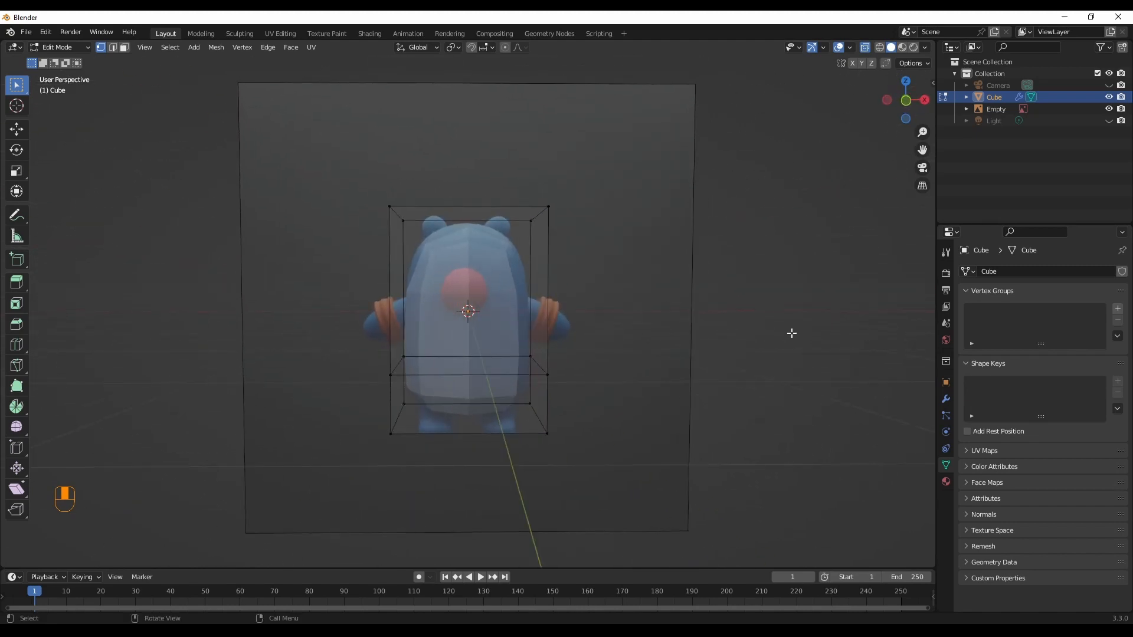
click(865, 47)
middle_drag(619, 379, 786, 192)
key(ctrl+z)
click(879, 49)
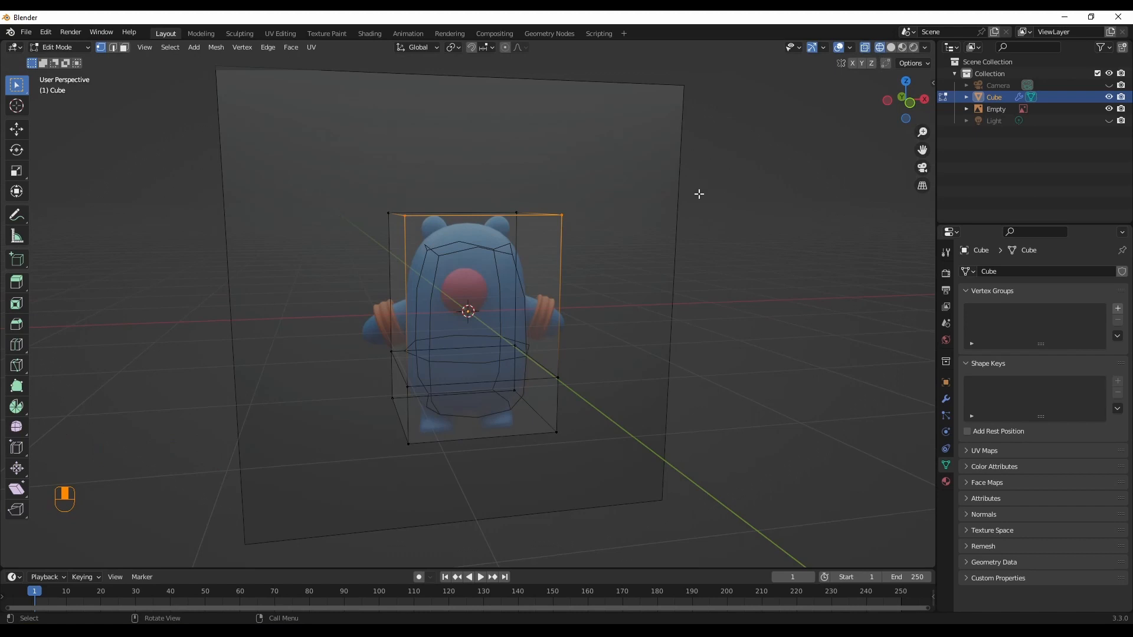
key(grave)
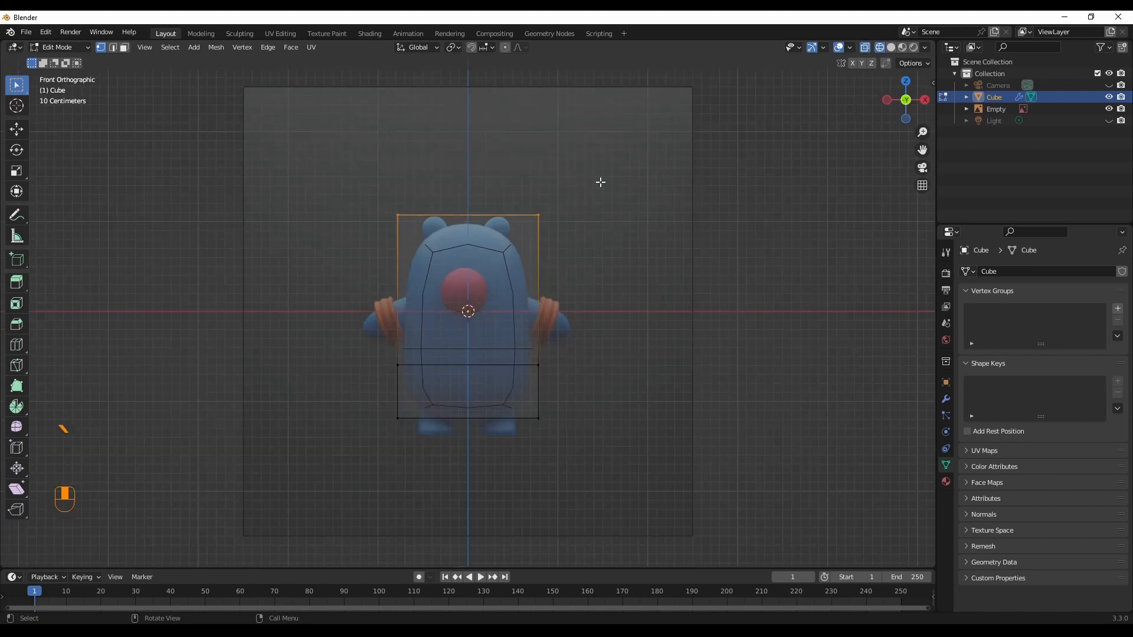
key(g)
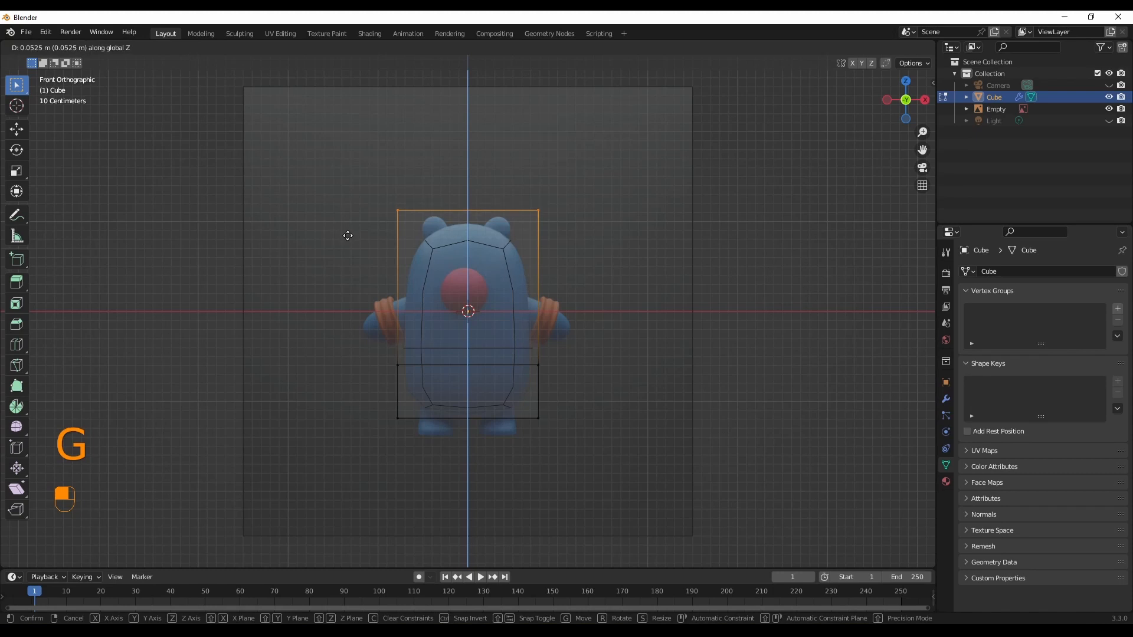
click(385, 236)
Step: Add a horizontal loop cut around the upper body and slide it up to just above the bear's nose
key(ctrl+r)
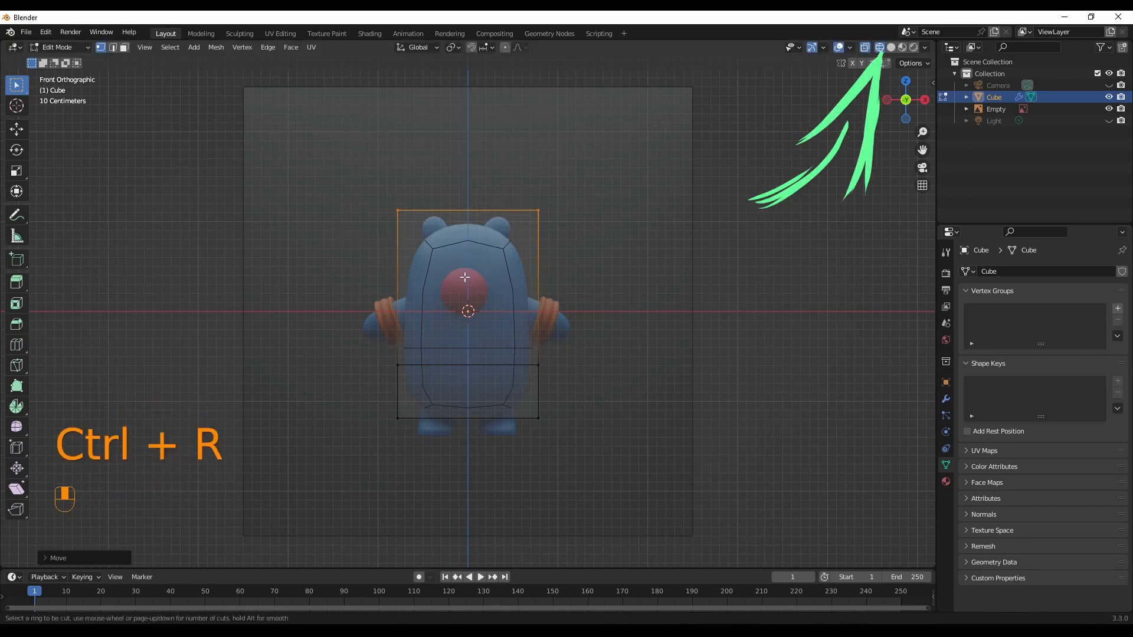
click(398, 275)
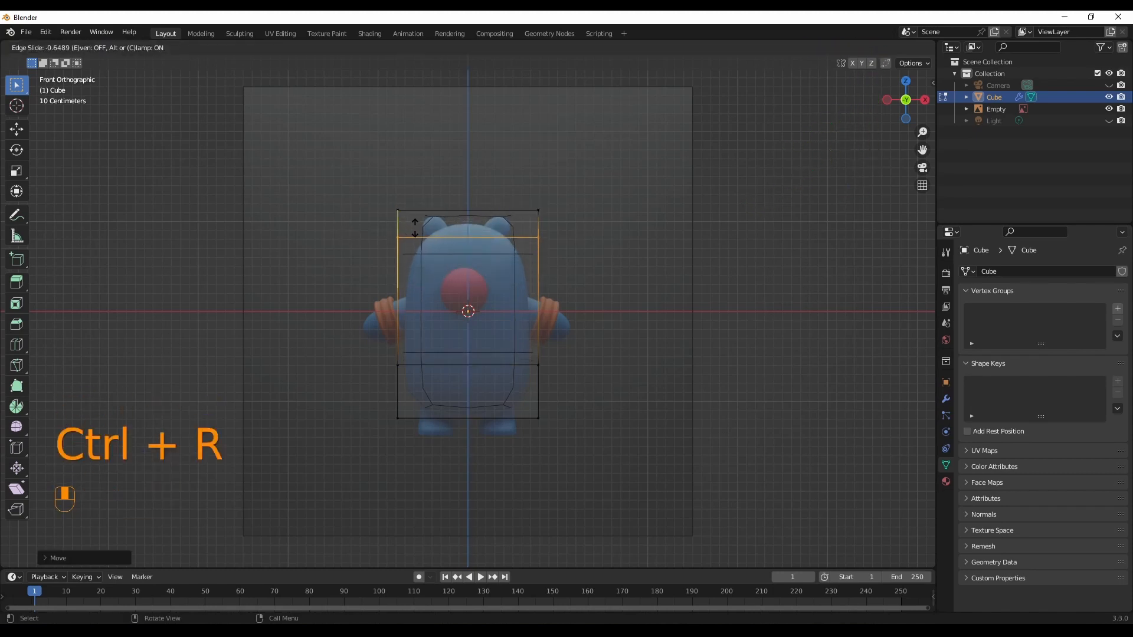
click(416, 250)
Step: Scale the body's upper section down to narrow the head and lower it along Z to match the reference
drag(619, 174, 290, 279)
key(s)
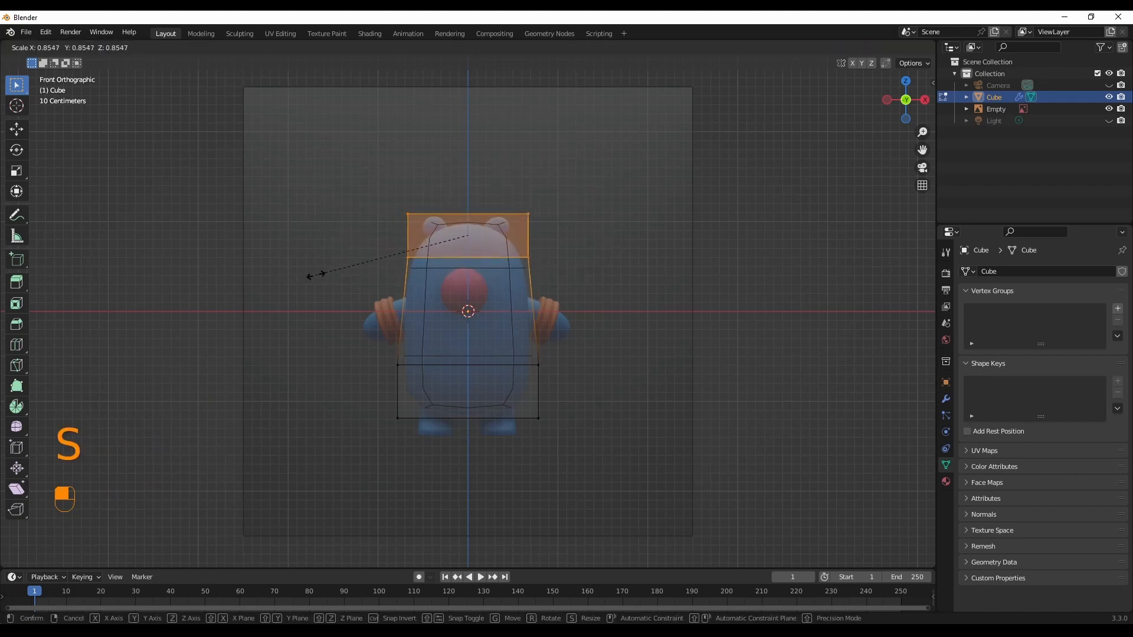
click(312, 275)
key(g)
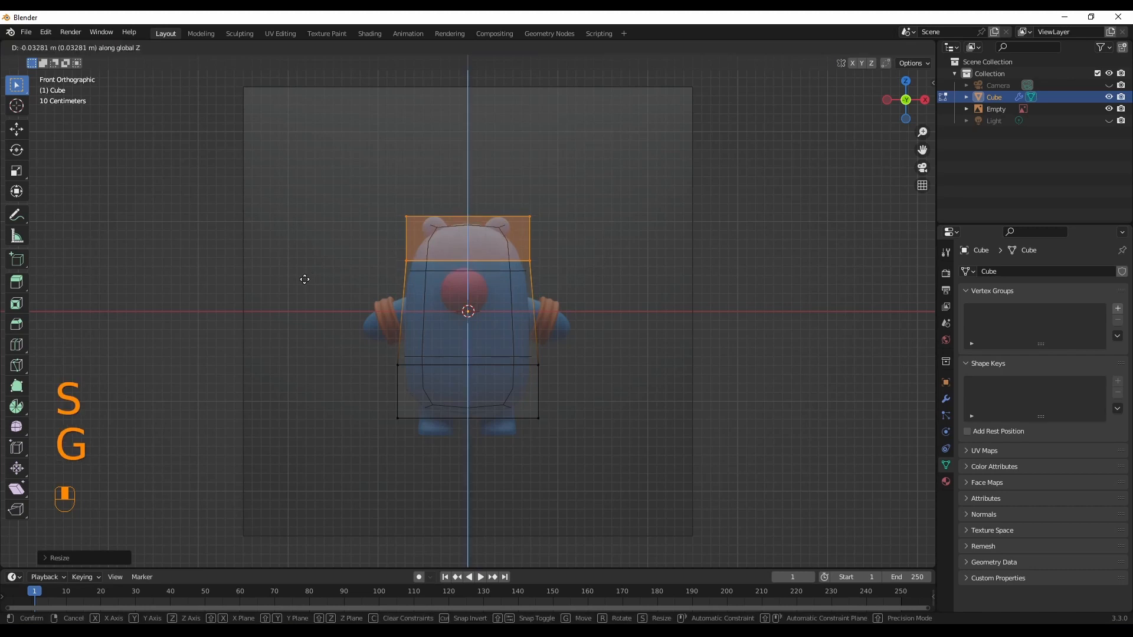
click(303, 283)
click(659, 271)
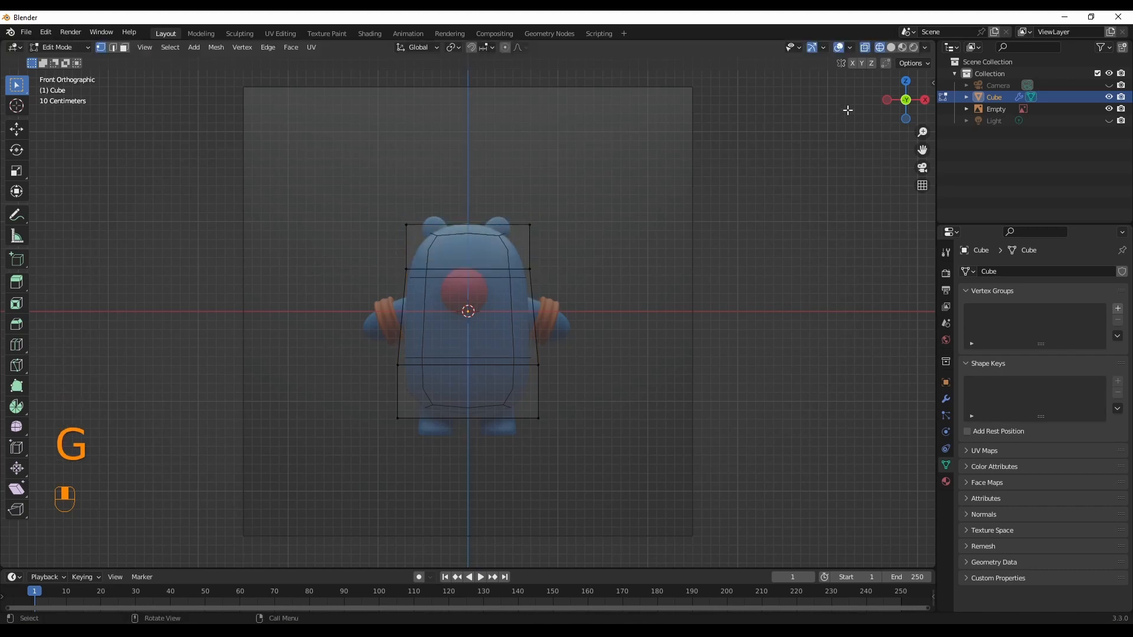
Step: Return to solid shading and set the Subdivision modifier's viewport level to 3
click(891, 48)
mouse_move(772, 271)
middle_down()
mouse_move(787, 278)
mouse_move(614, 294)
mouse_move(911, 197)
mouse_move(753, 292)
mouse_move(789, 280)
middle_up()
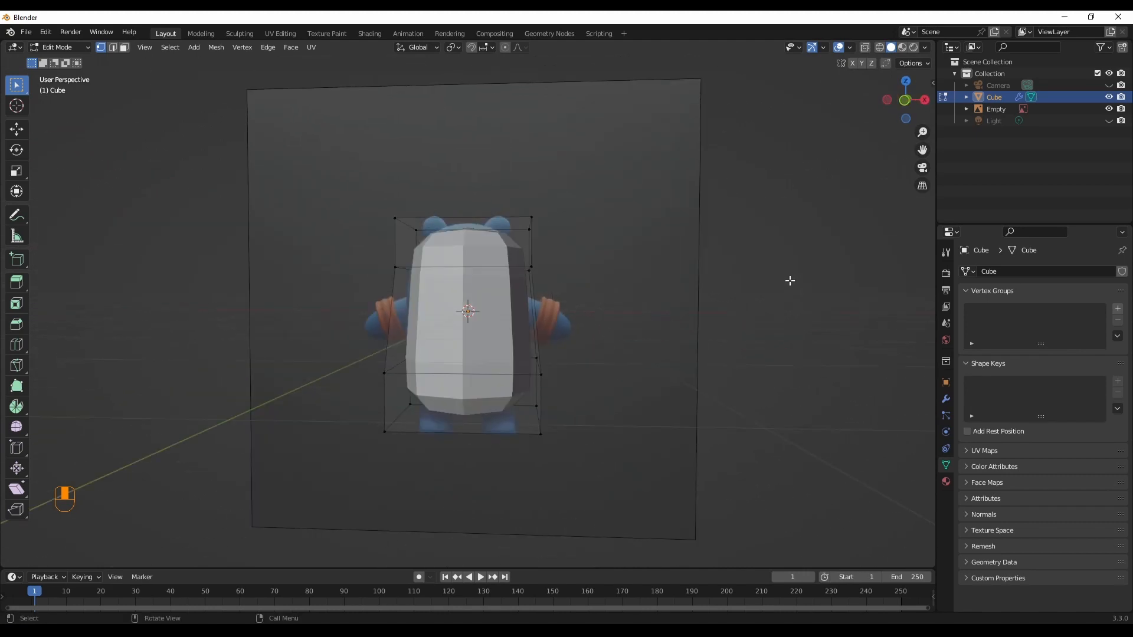
click(945, 399)
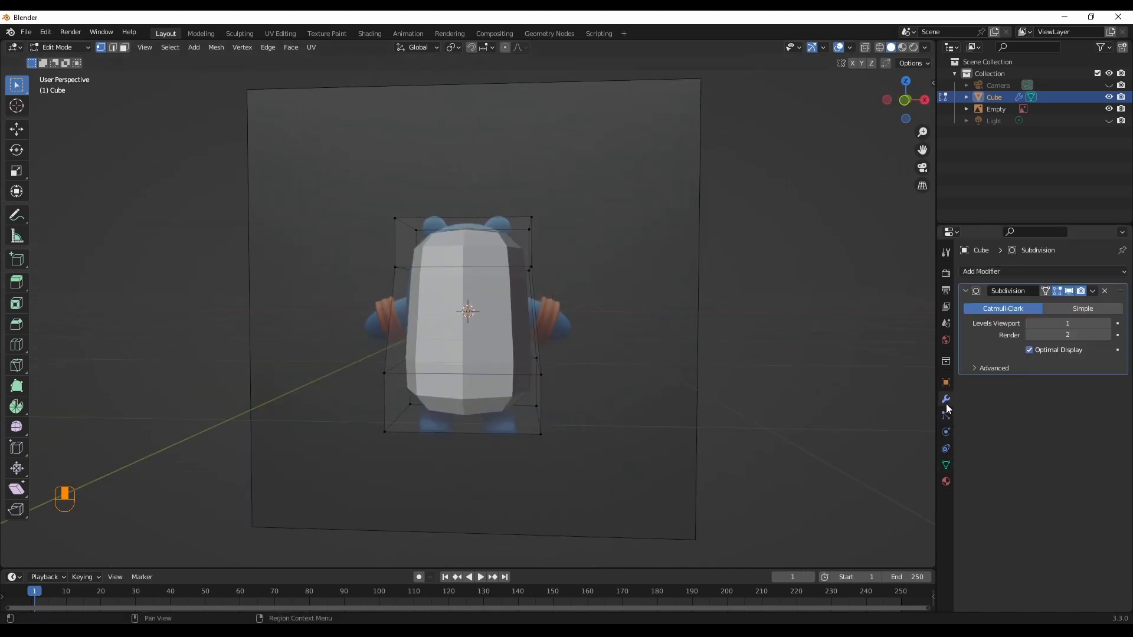
click(1107, 323)
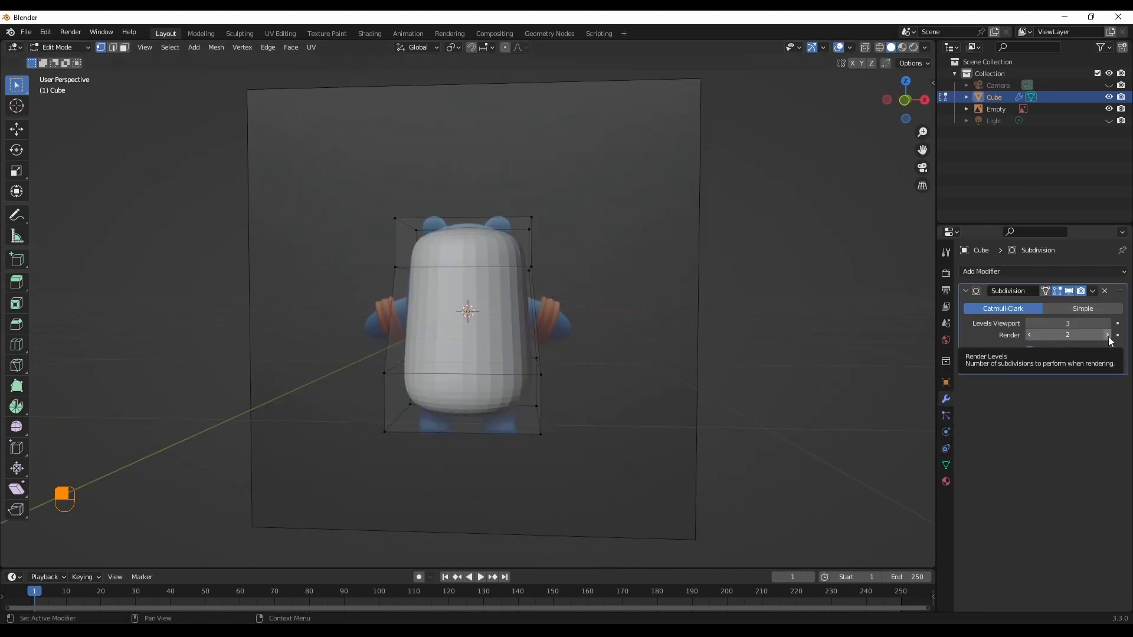
Step: Set the body's Subdivision render level to 3, then scale its upper vertex section down slightly
click(1107, 335)
middle_drag(741, 344, 501, 257)
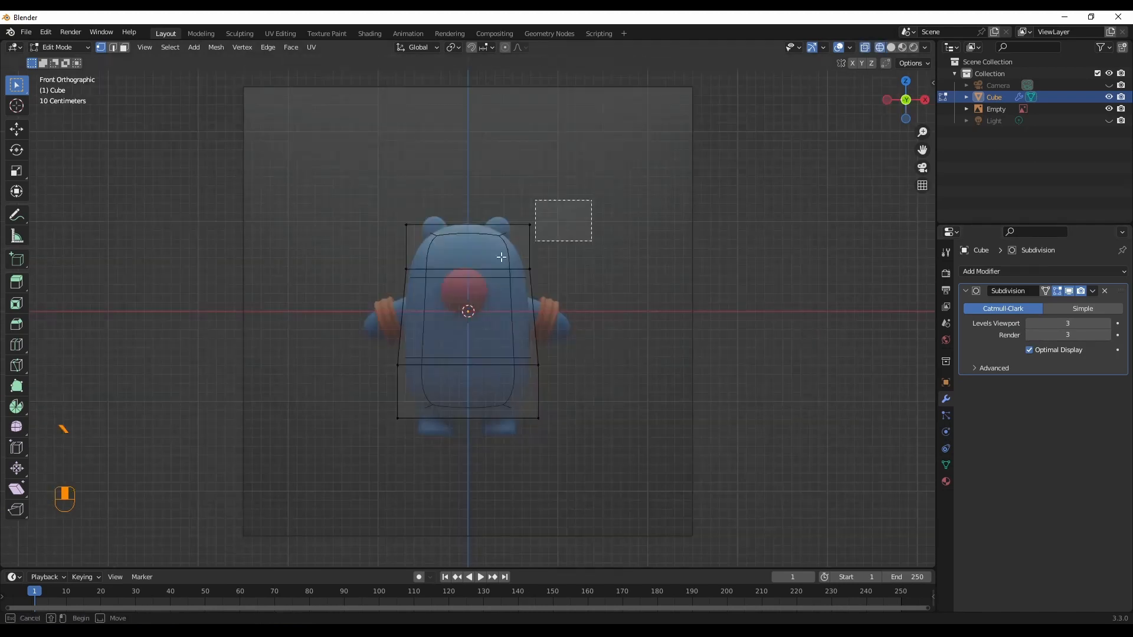
drag(501, 257, 357, 284)
click(891, 50)
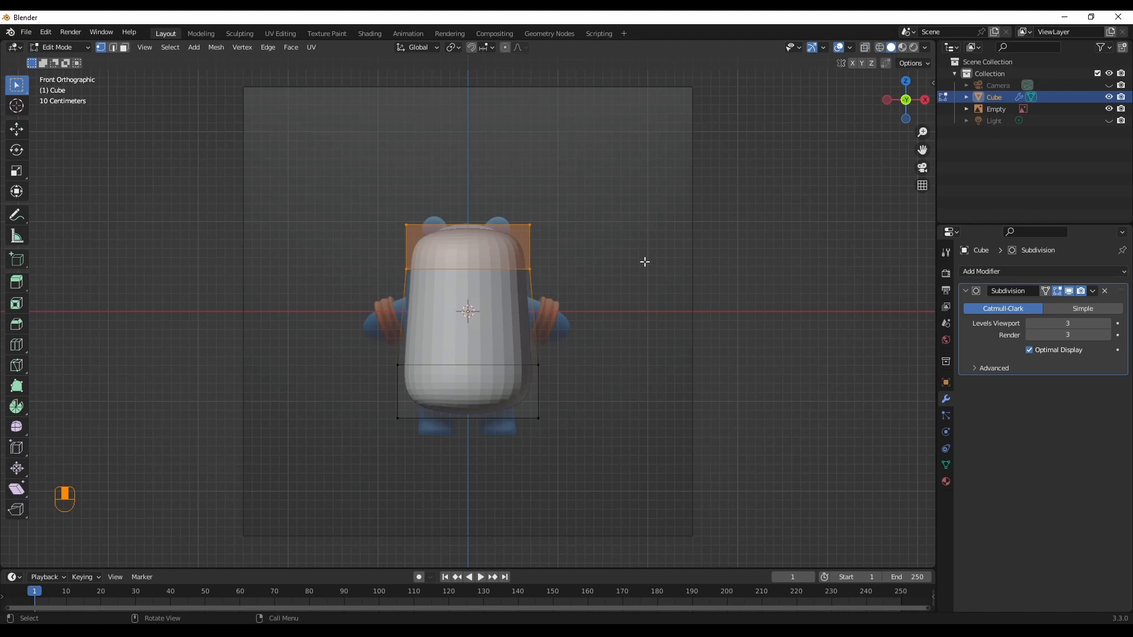
key(s)
click(620, 253)
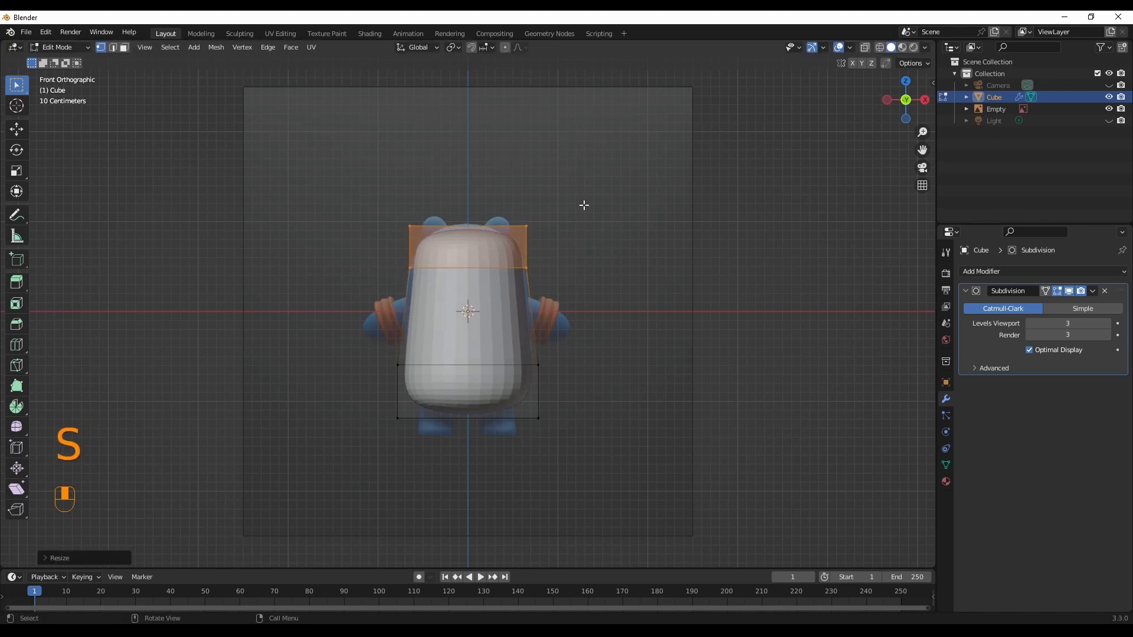
Step: Scale the body's topmost vertices down to about 0.74 to taper the top of the head
drag(587, 202, 359, 233)
click(865, 47)
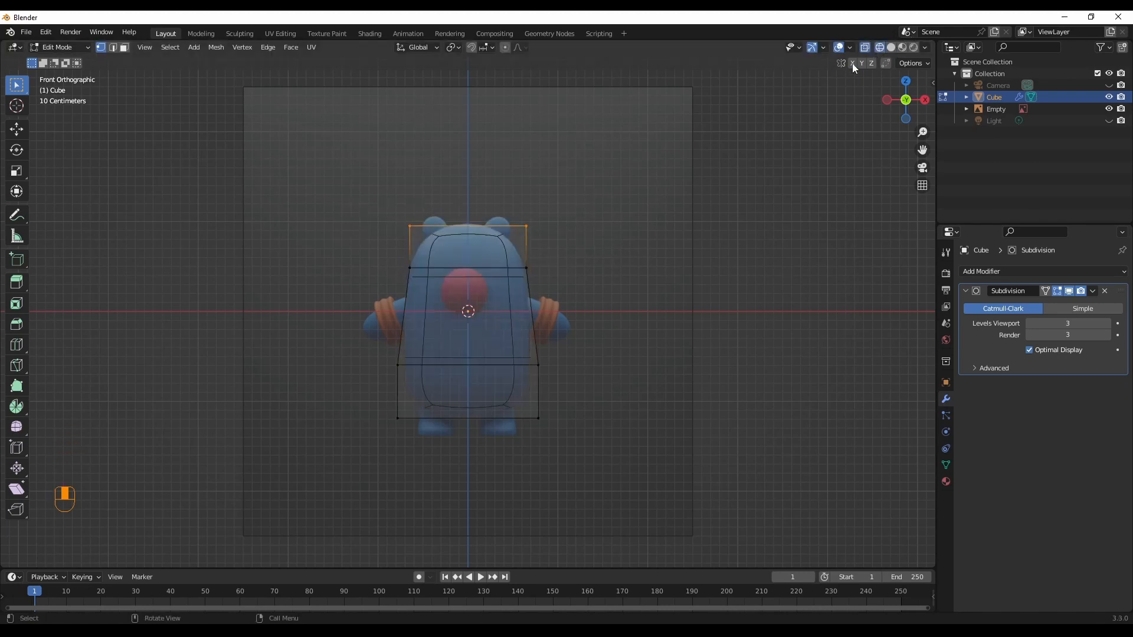
drag(603, 192, 322, 243)
key(alt+z)
key(s)
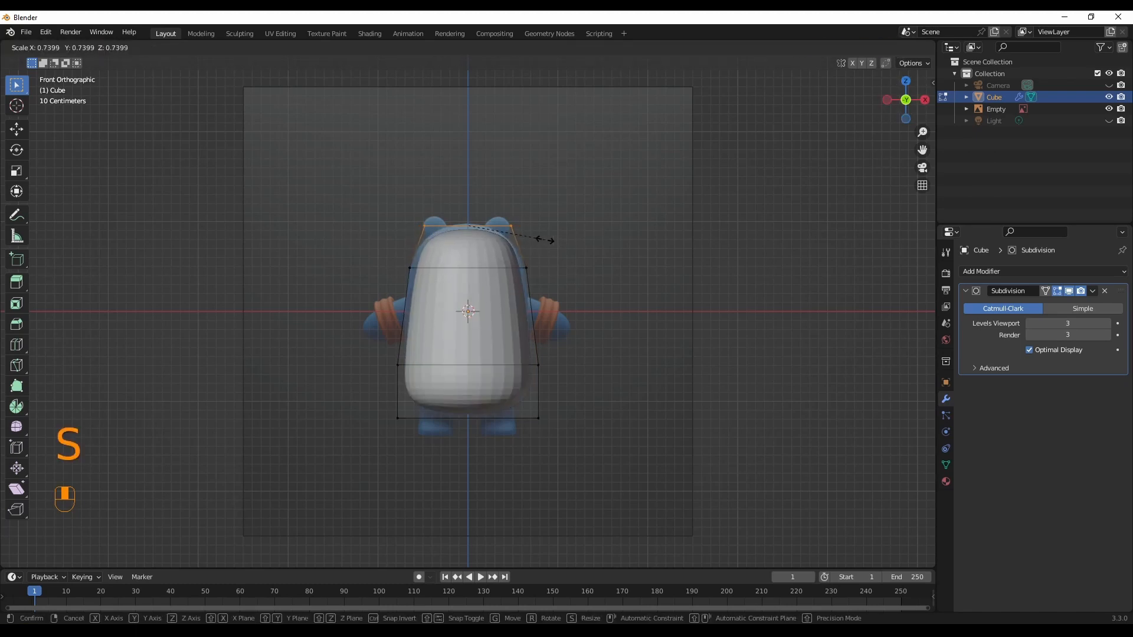
click(546, 240)
middle_drag(546, 240, 655, 273)
Step: Return to Object Mode and apply Shade Smooth to the body
click(79, 48)
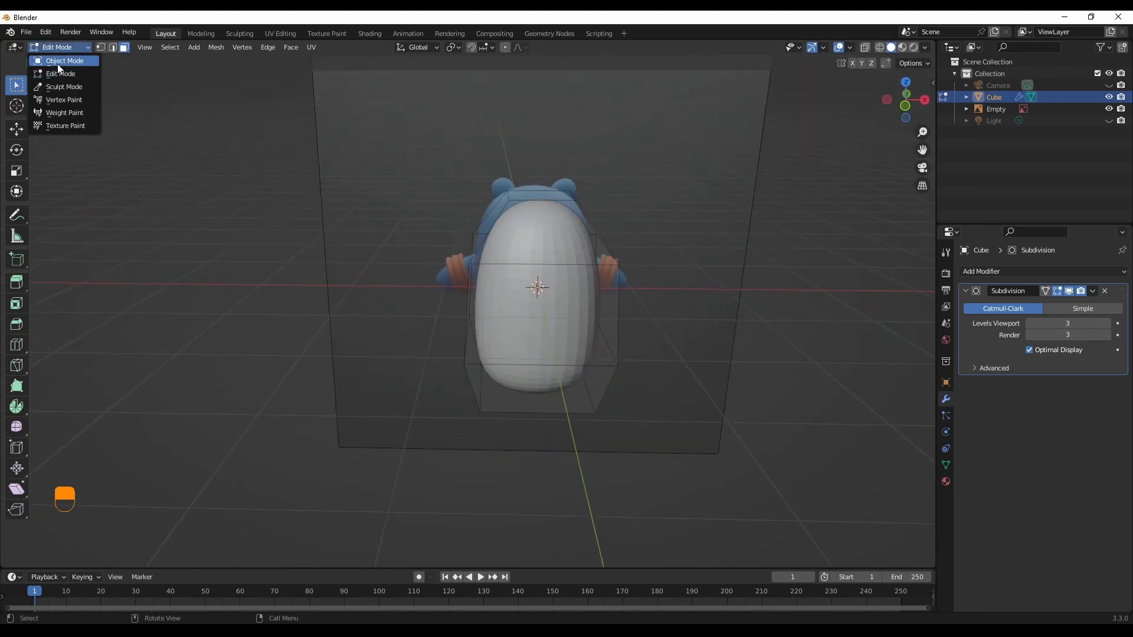
click(58, 64)
right_click(558, 314)
click(561, 315)
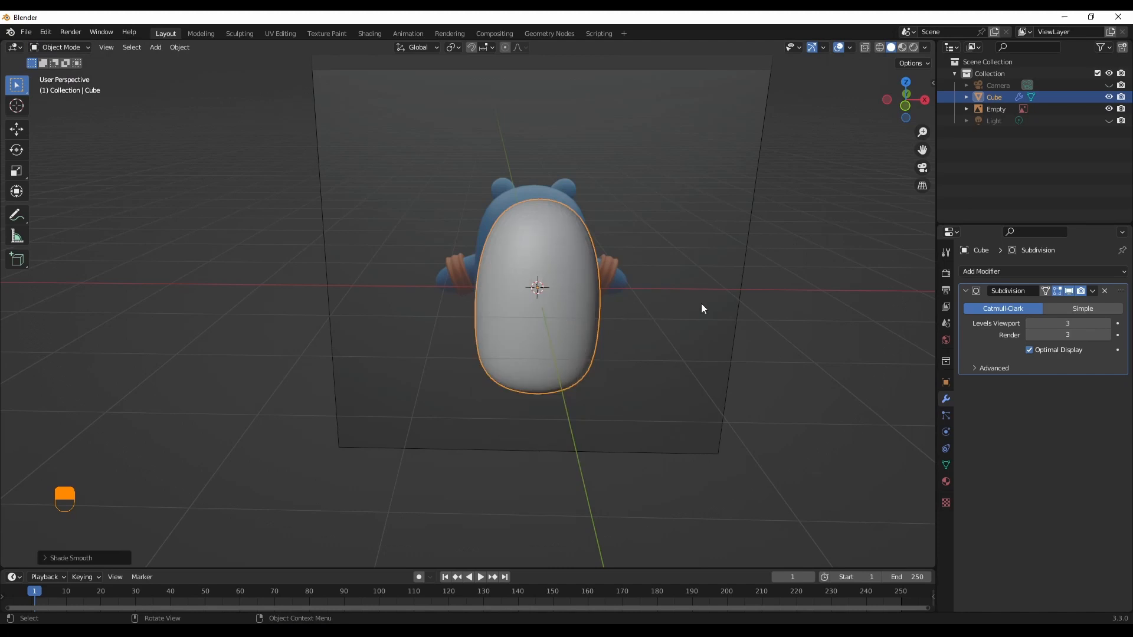
middle_drag(702, 308, 720, 268)
Step: Move the bear reference image back along Y to about 4.64 m, behind the body
click(731, 276)
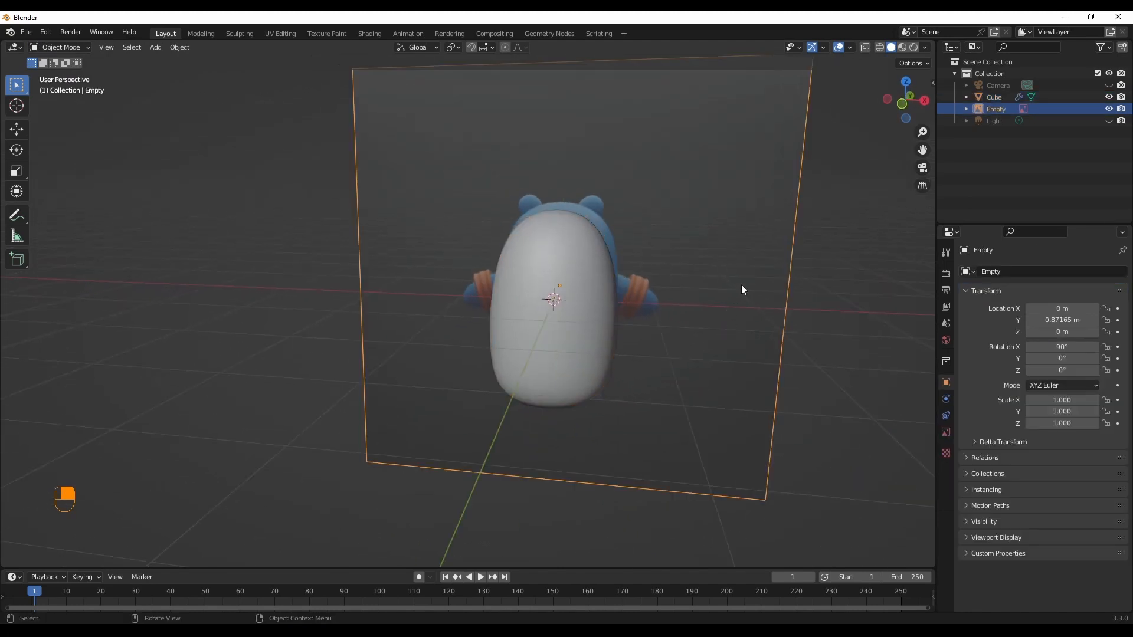
key(g)
click(827, 303)
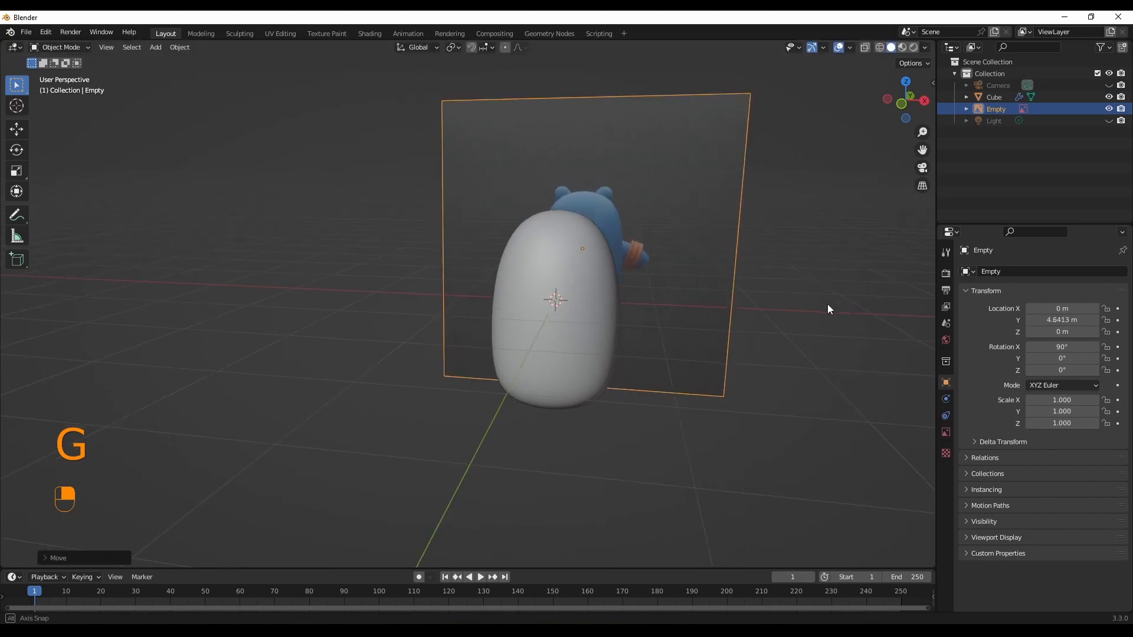
middle_drag(827, 303, 660, 331)
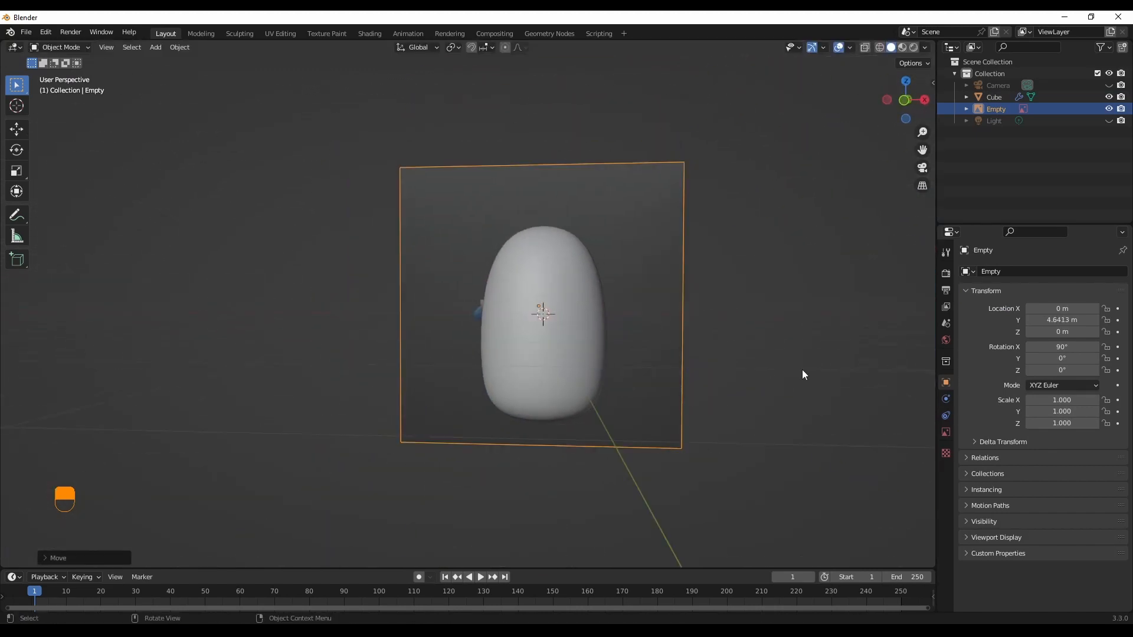
Step: Add a UV sphere for the nose and scale it down to about 0.21
key(shift+a)
mouse_move(759, 289)
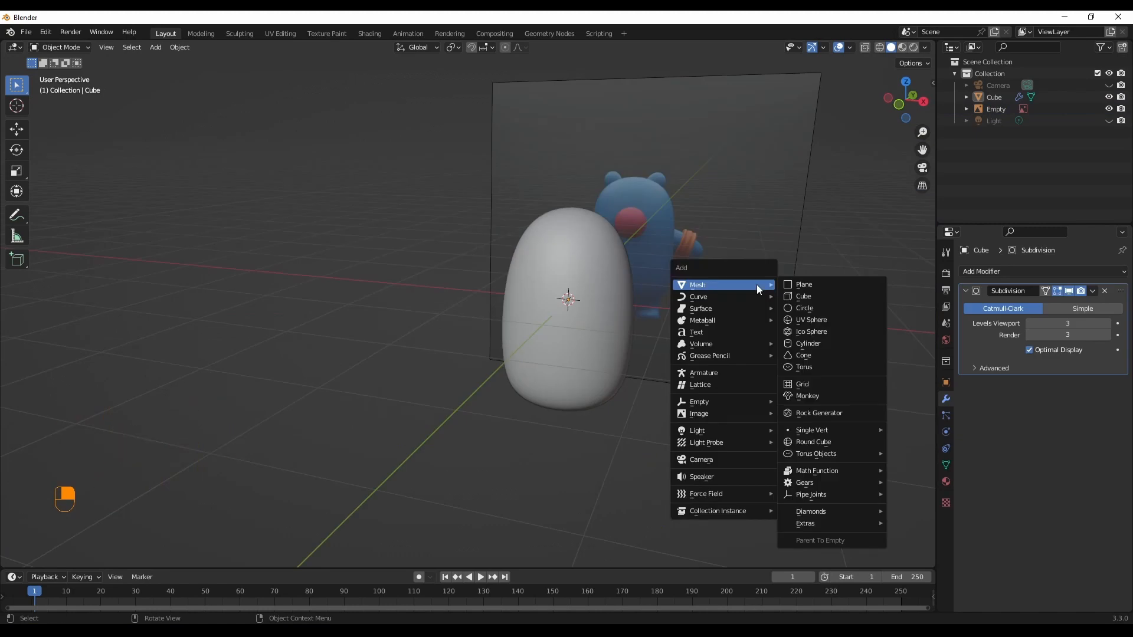
click(824, 324)
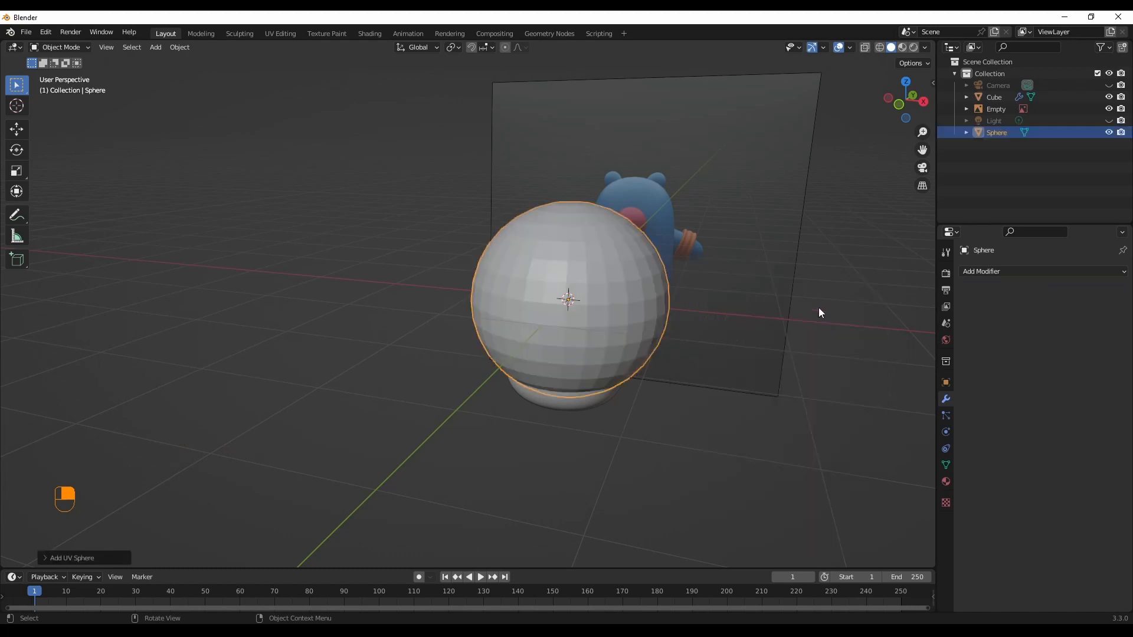
key(s)
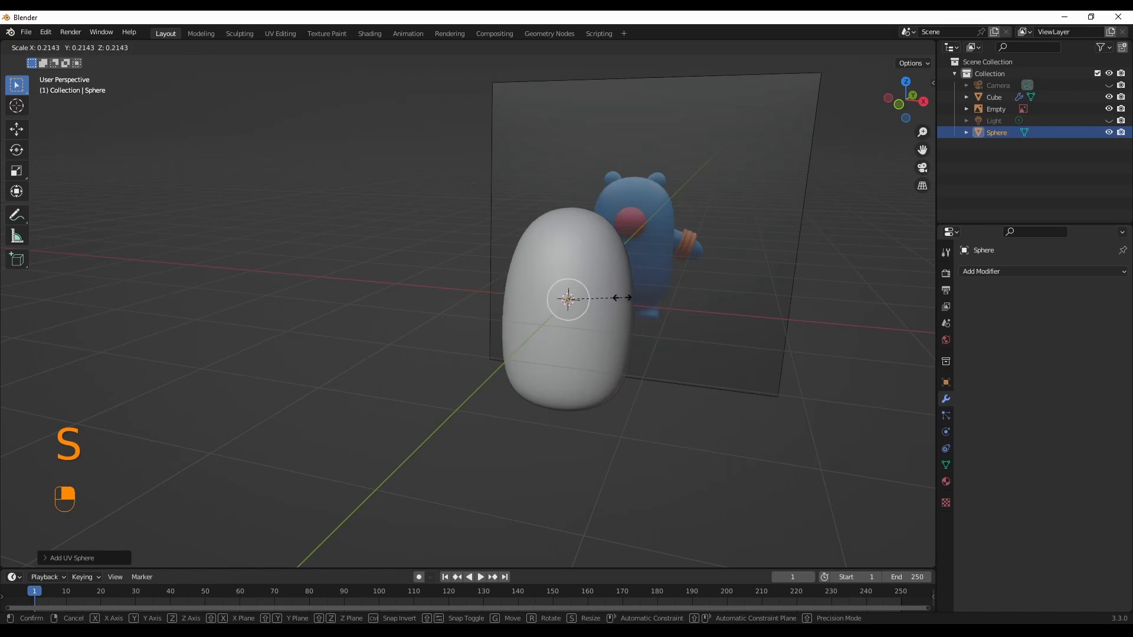
click(621, 297)
Step: Move the nose sphere along Y to the front surface of the body and raise it along Z to nose height
middle_drag(821, 320, 709, 314)
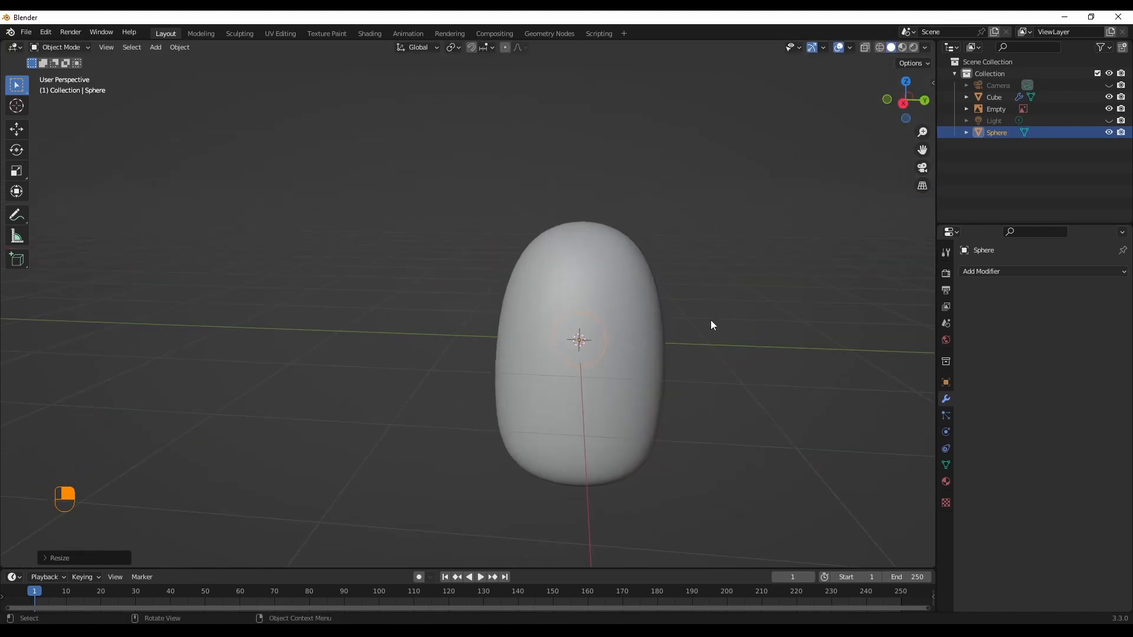
key(g)
click(635, 302)
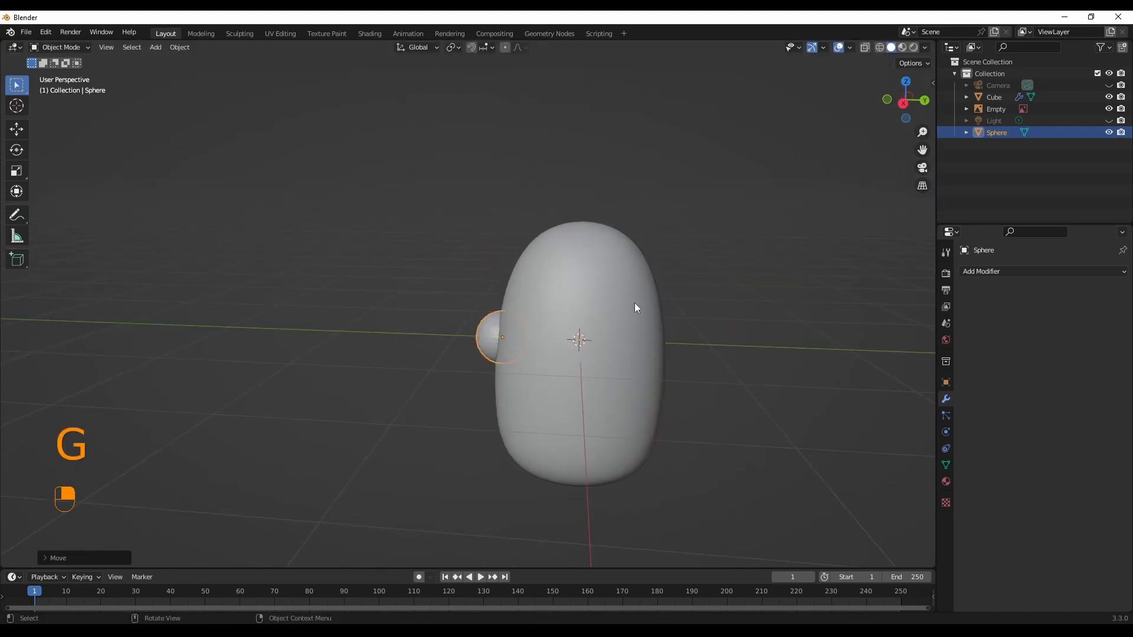
key(g)
click(676, 272)
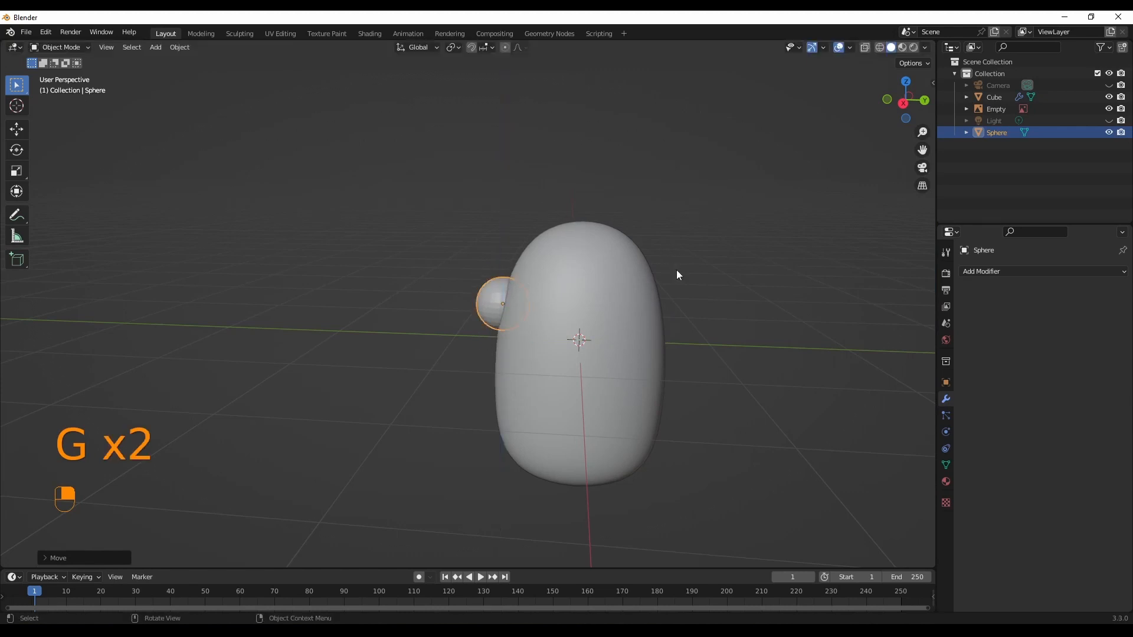
middle_drag(676, 275, 927, 343)
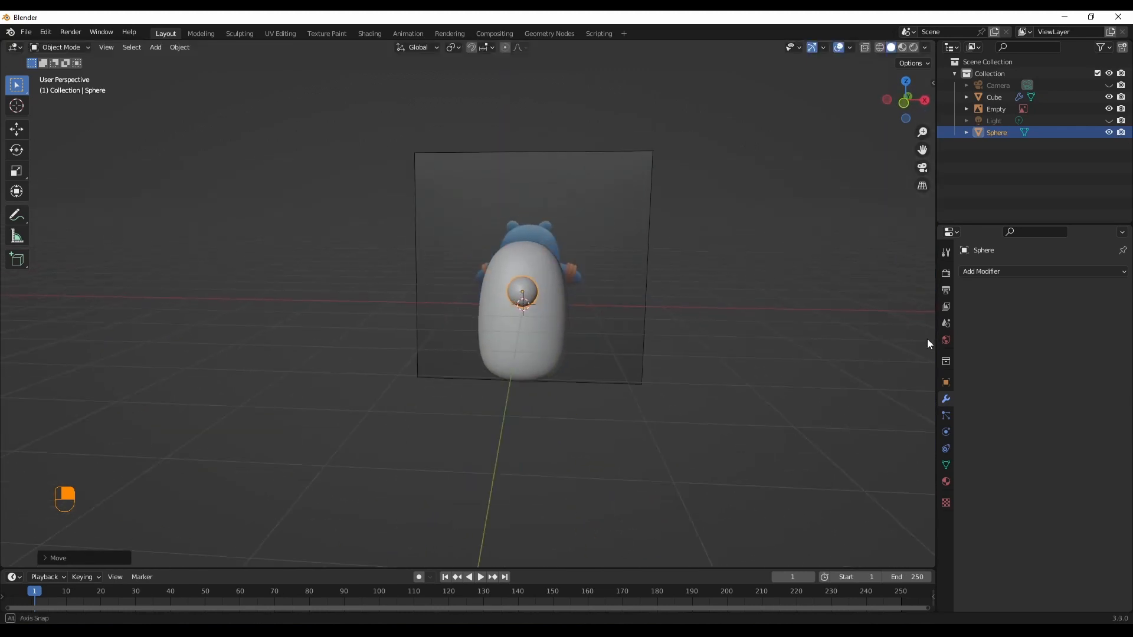
scroll(847, 321, down, 1)
scroll(767, 325, up, 4)
shift+middle_drag(787, 342, 834, 386)
Step: Flatten the nose sphere by scaling it along Y to about 0.76
key(s)
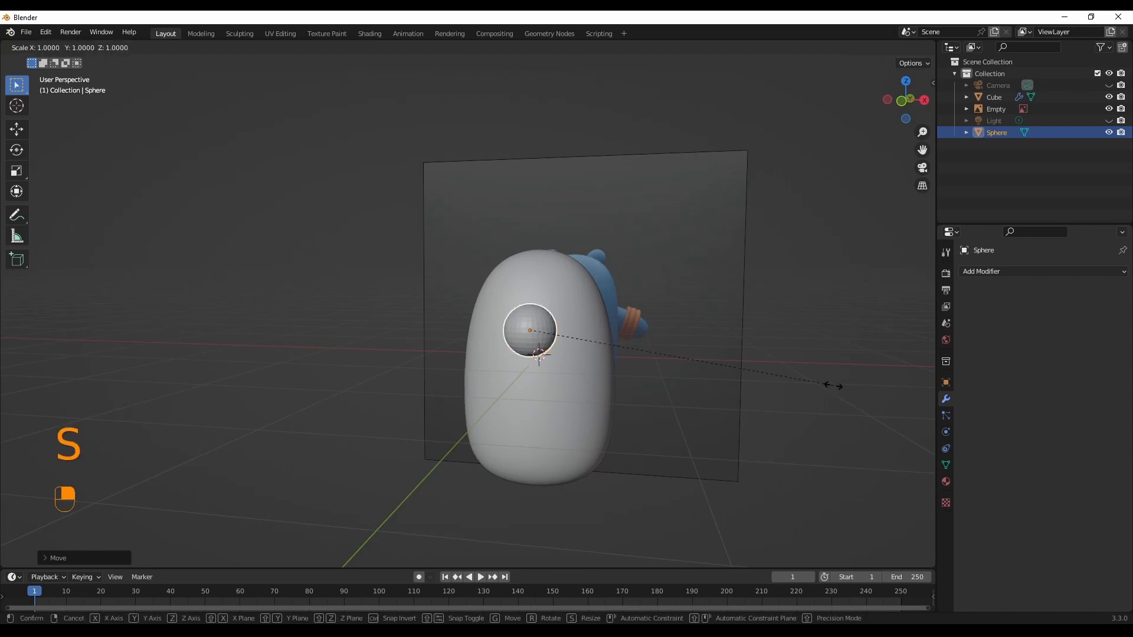
key(y)
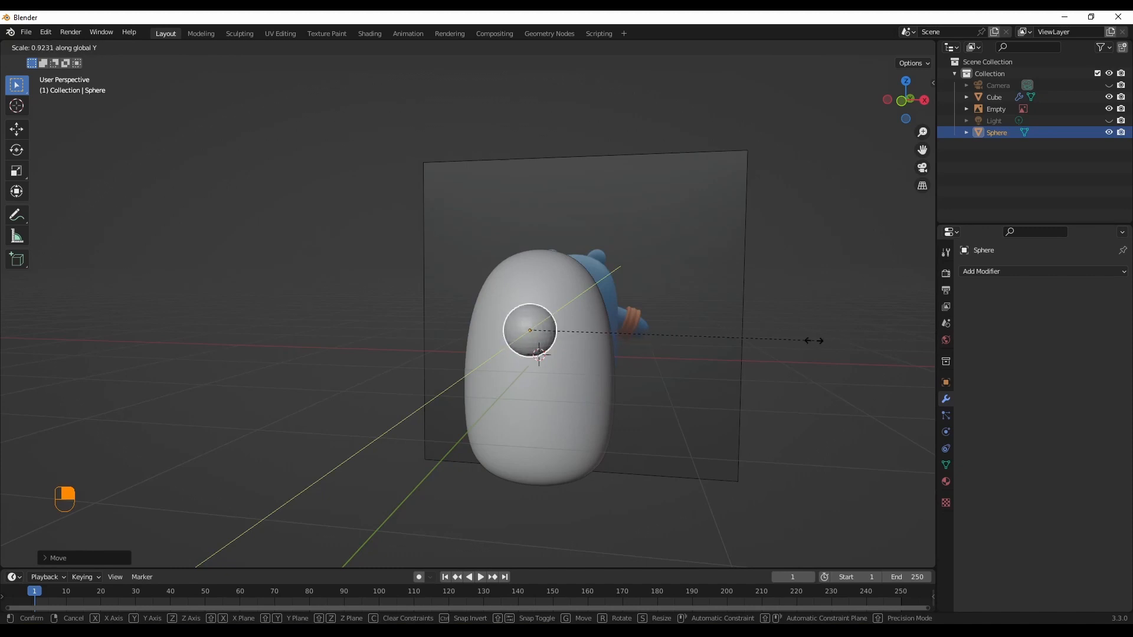
click(844, 348)
middle_drag(844, 348, 790, 372)
key(s)
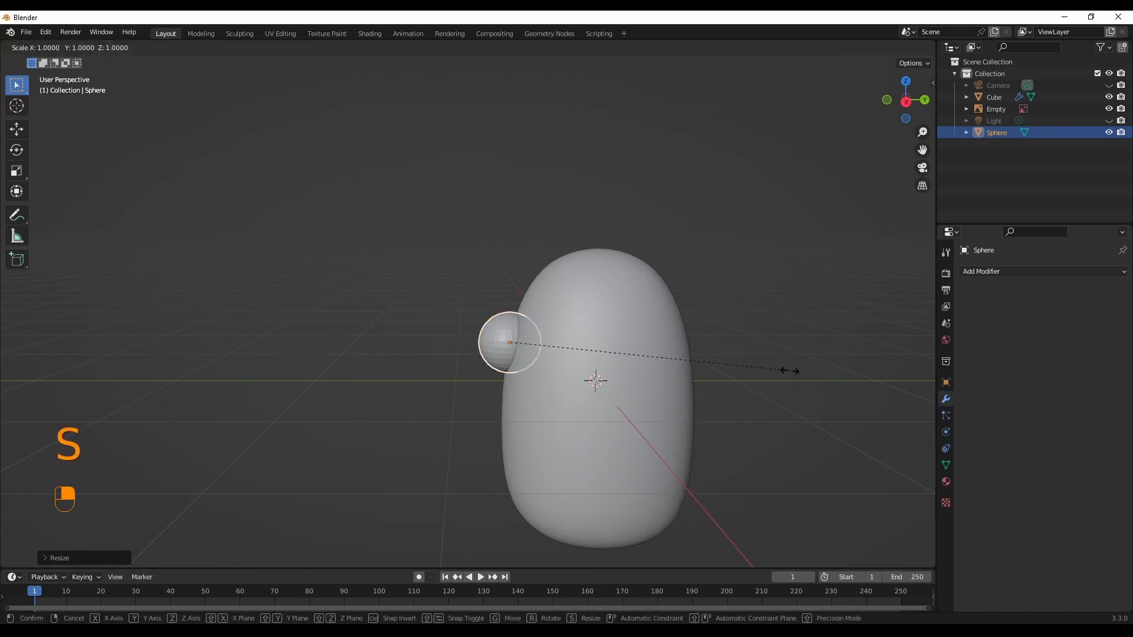
key(y)
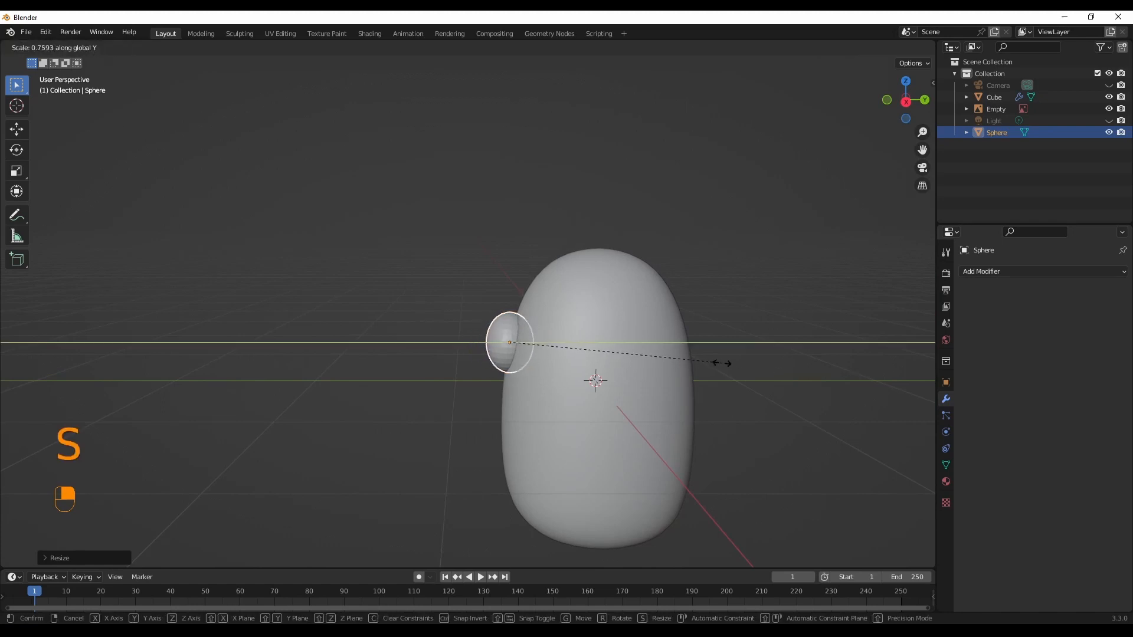
click(721, 362)
Step: Rotate the nose sphere about the X axis to follow the slope of the body's front
key(r)
key(y)
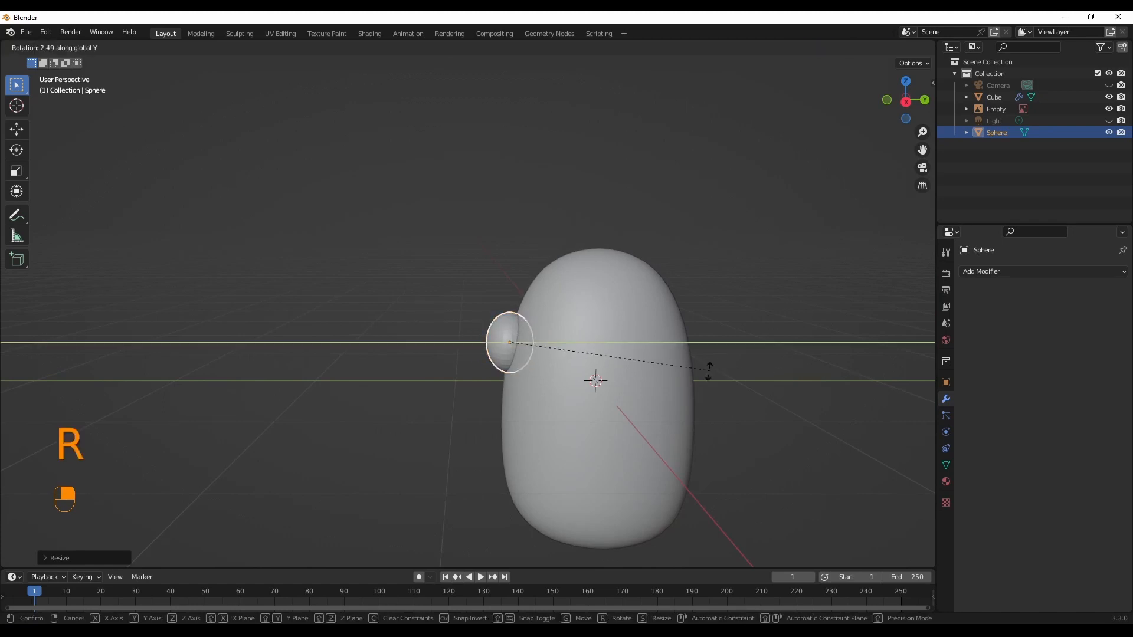
key(x)
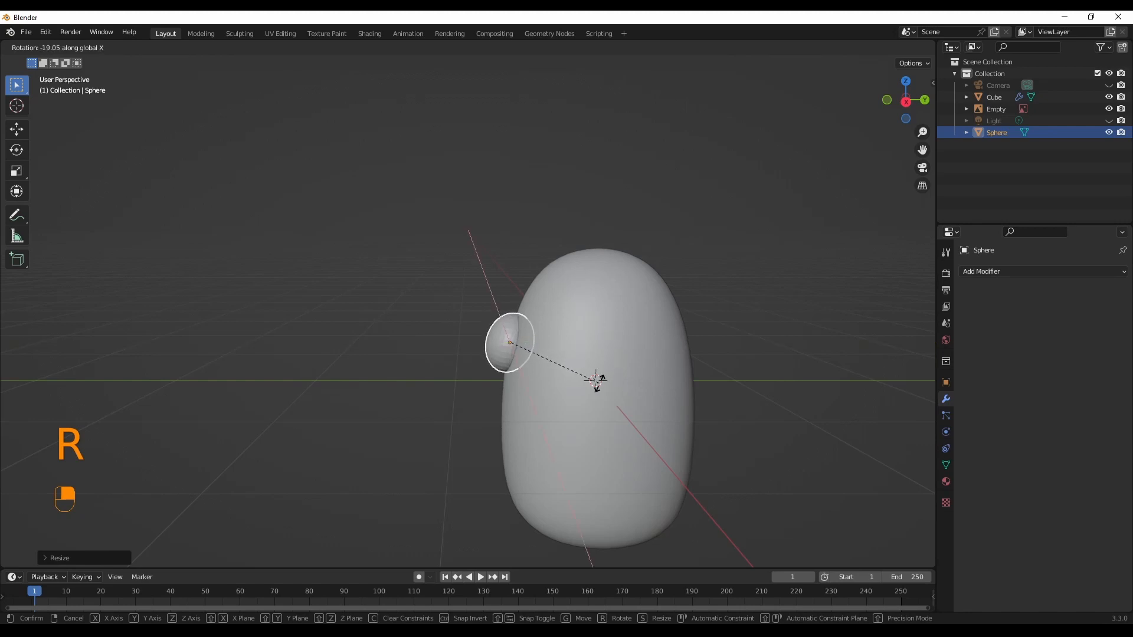
click(645, 386)
Step: Apply Shade Smooth to the nose sphere
middle_drag(792, 384, 934, 404)
right_click(525, 331)
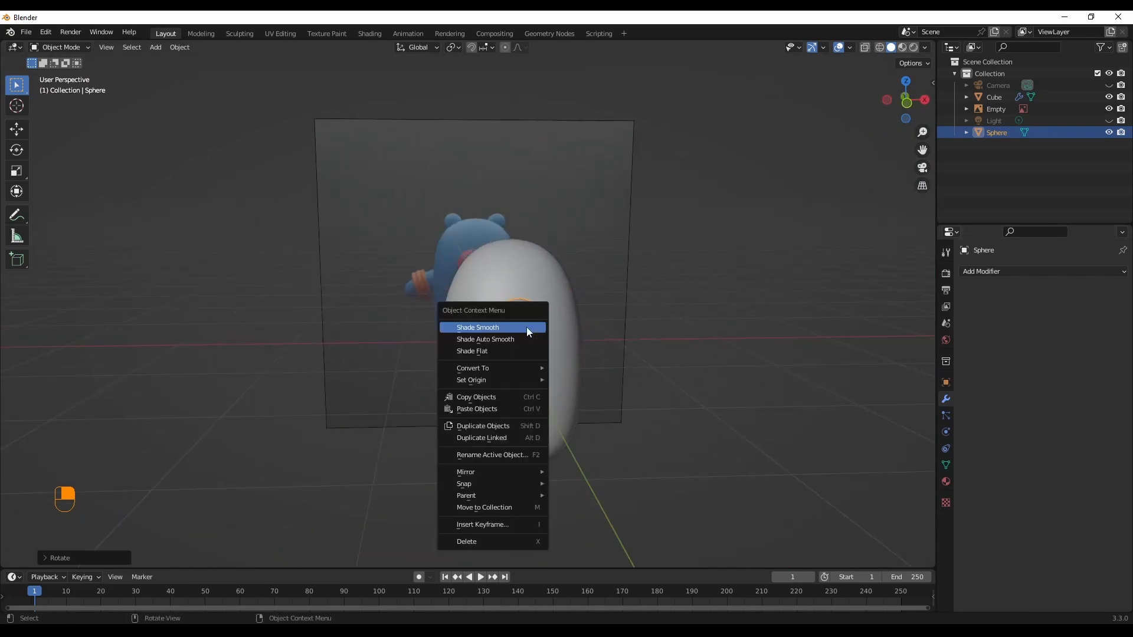
click(527, 327)
click(780, 357)
middle_drag(780, 357, 714, 355)
middle_drag(746, 472, 805, 473)
Step: Add a cube, scale it down to roughly a quarter of its size and move it along X to beside the body
click(803, 472)
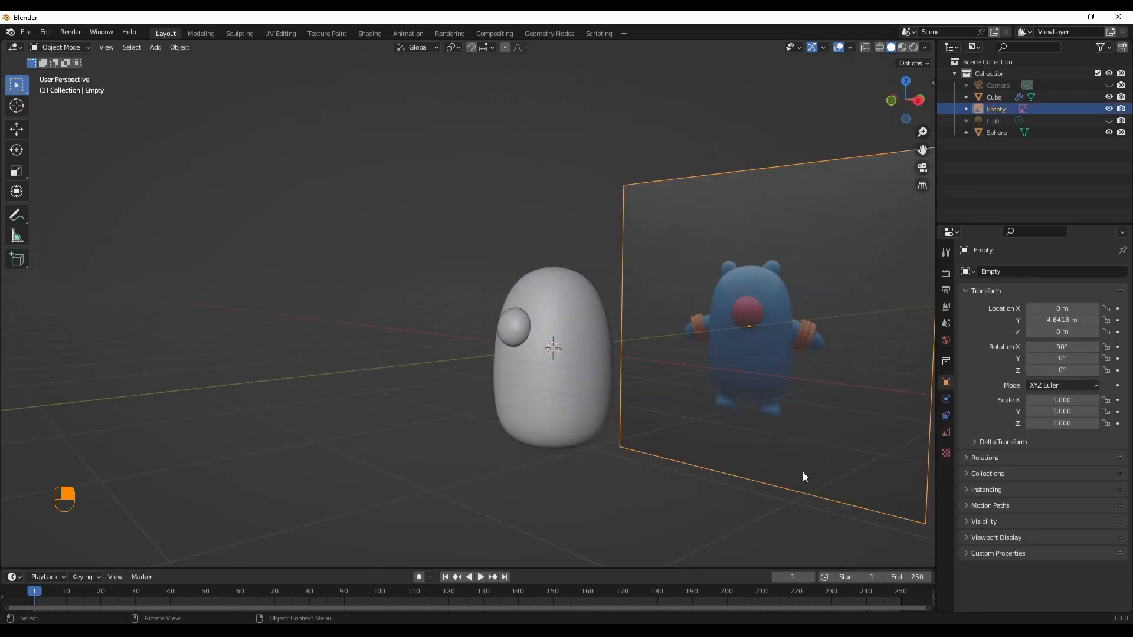
middle_drag(619, 505, 757, 492)
scroll(742, 437, up, 2)
middle_drag(769, 412, 771, 423)
key(shift+a)
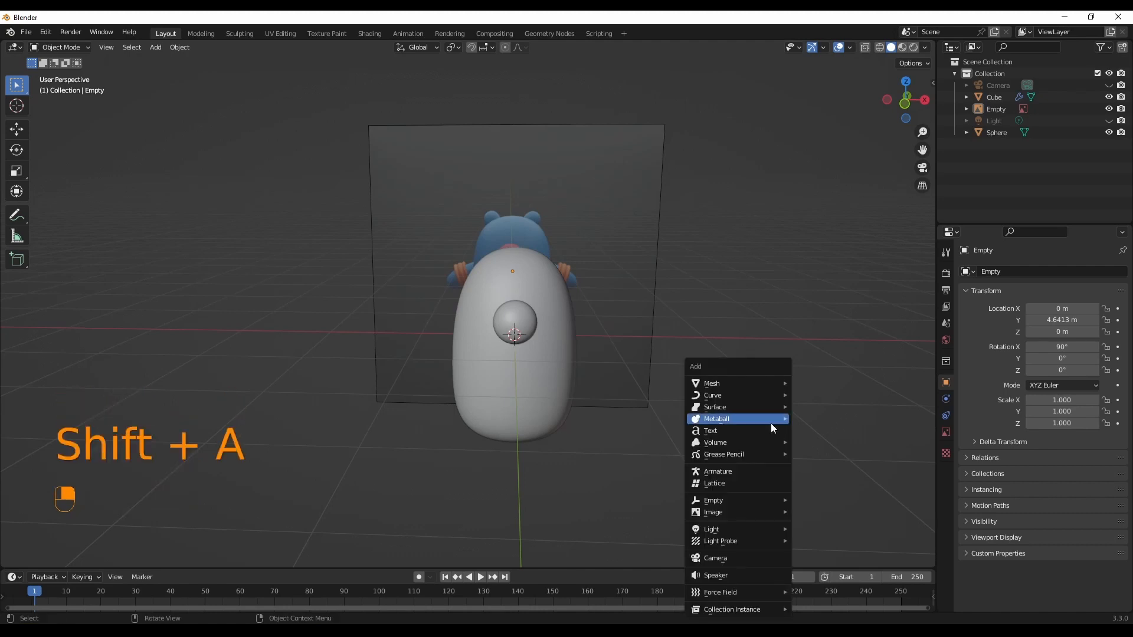
mouse_move(731, 385)
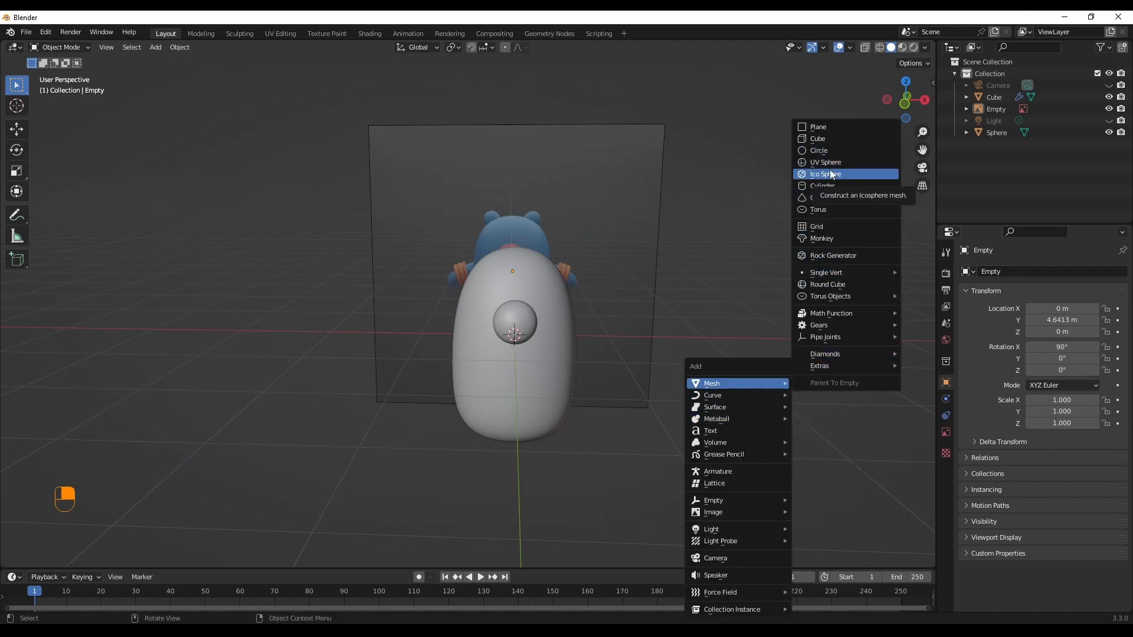
click(836, 138)
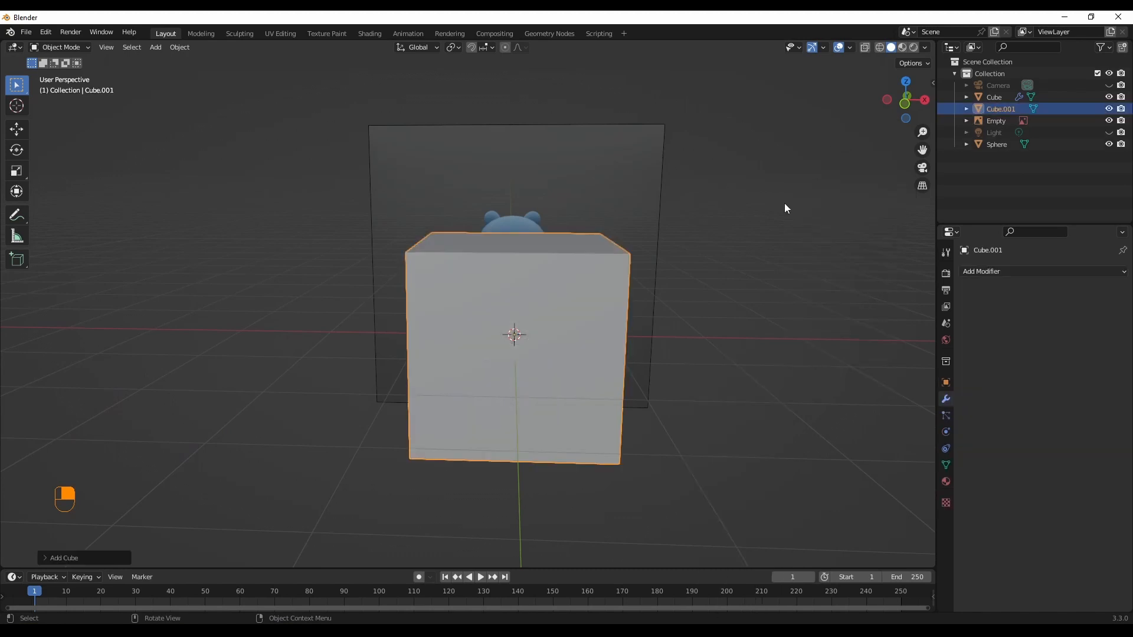
key(s)
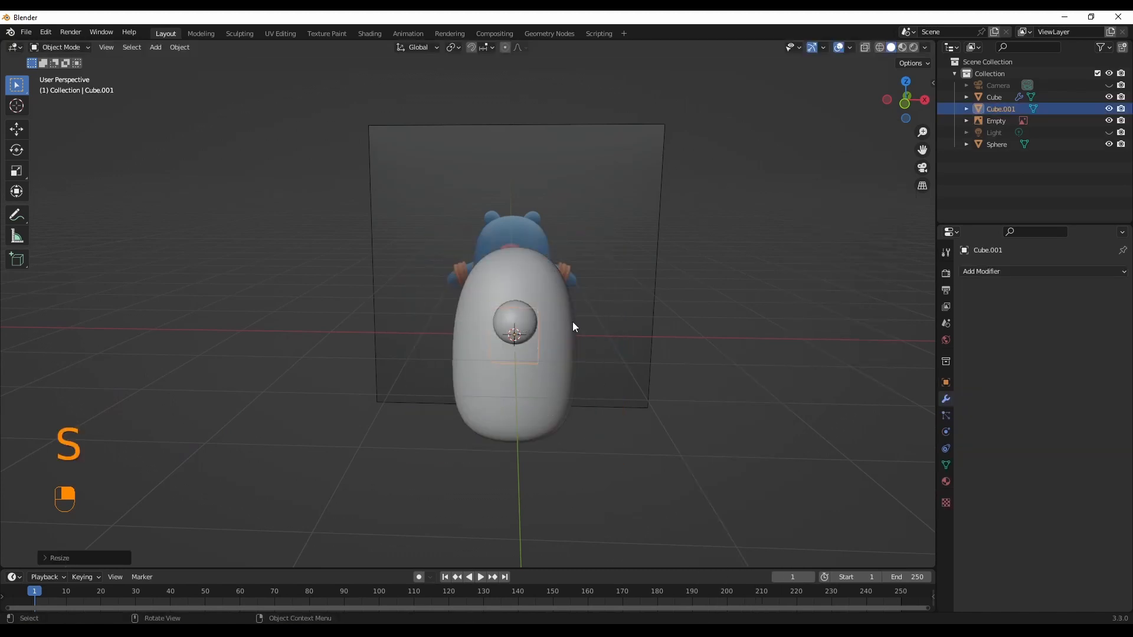
click(572, 321)
key(g)
click(683, 338)
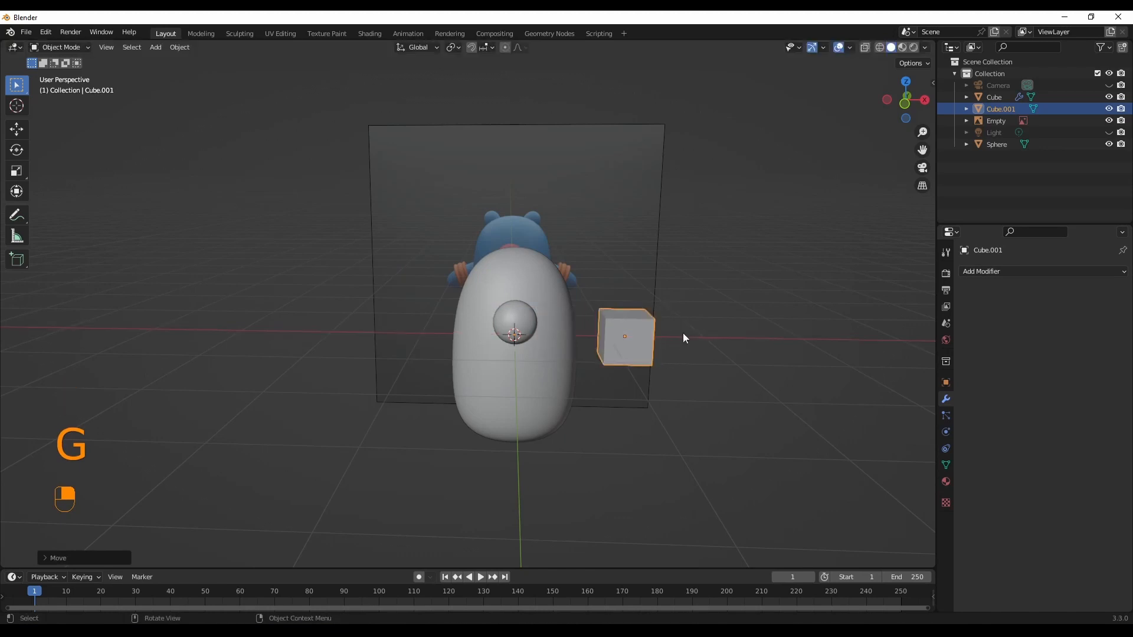
Step: Add a Subdivision Surface modifier to the small cube with viewport and render levels of 3
click(995, 272)
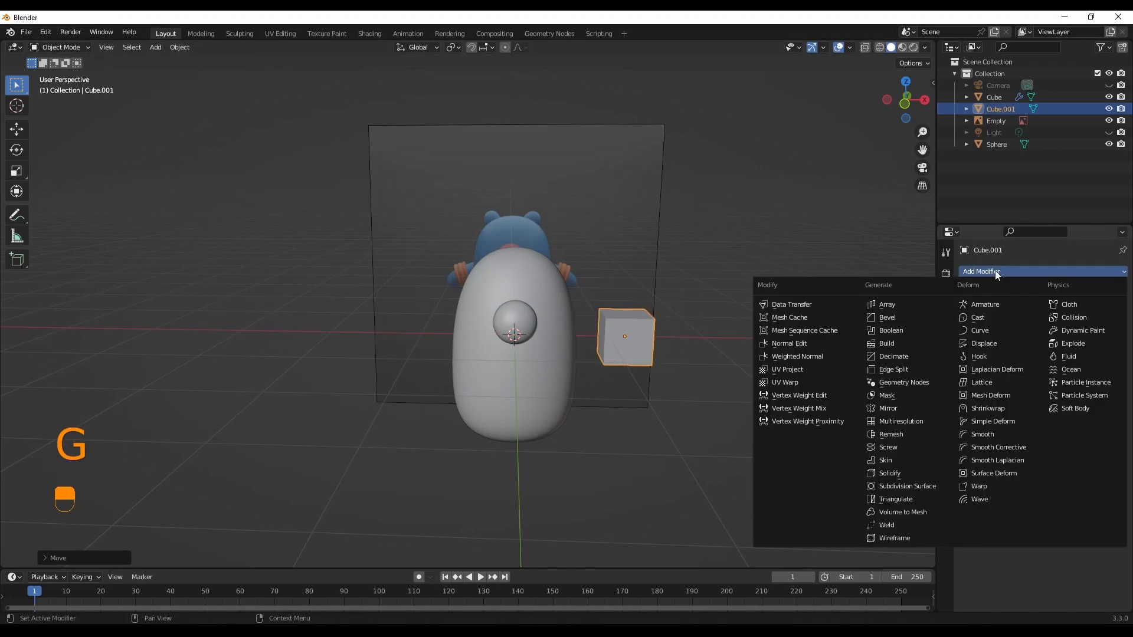
click(937, 485)
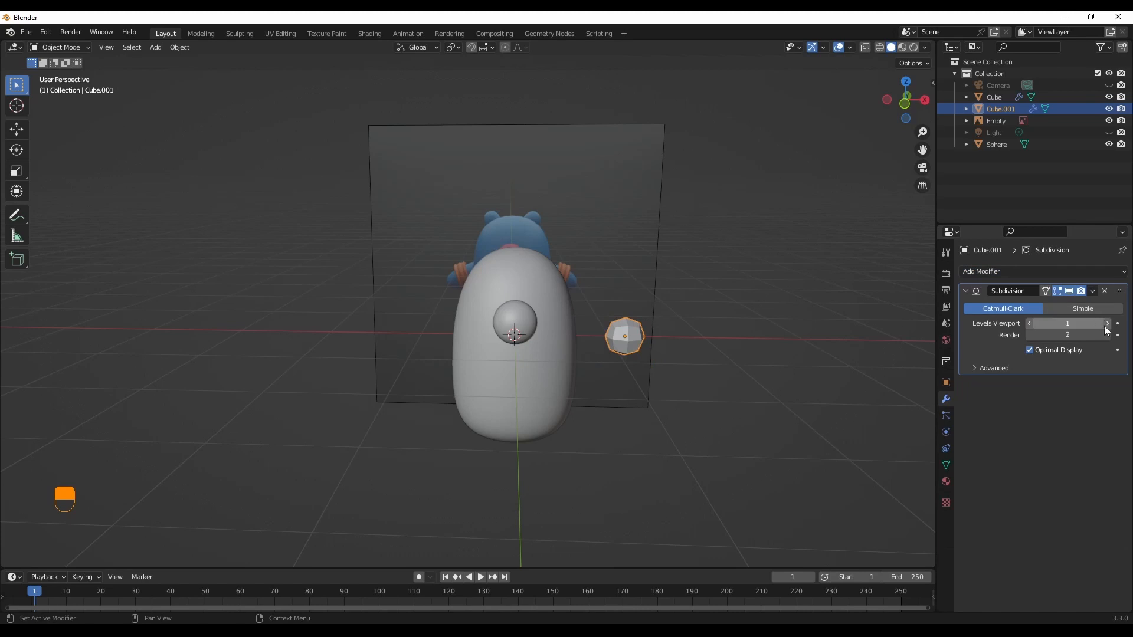
click(1105, 327)
click(1105, 327)
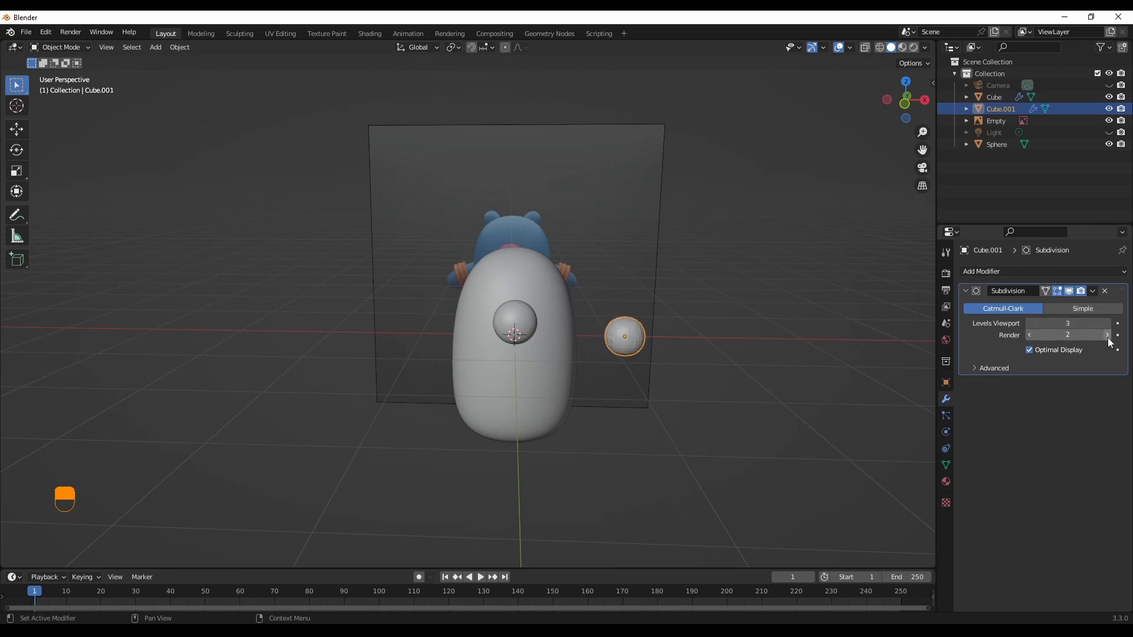
click(1030, 334)
middle_drag(681, 341, 734, 349)
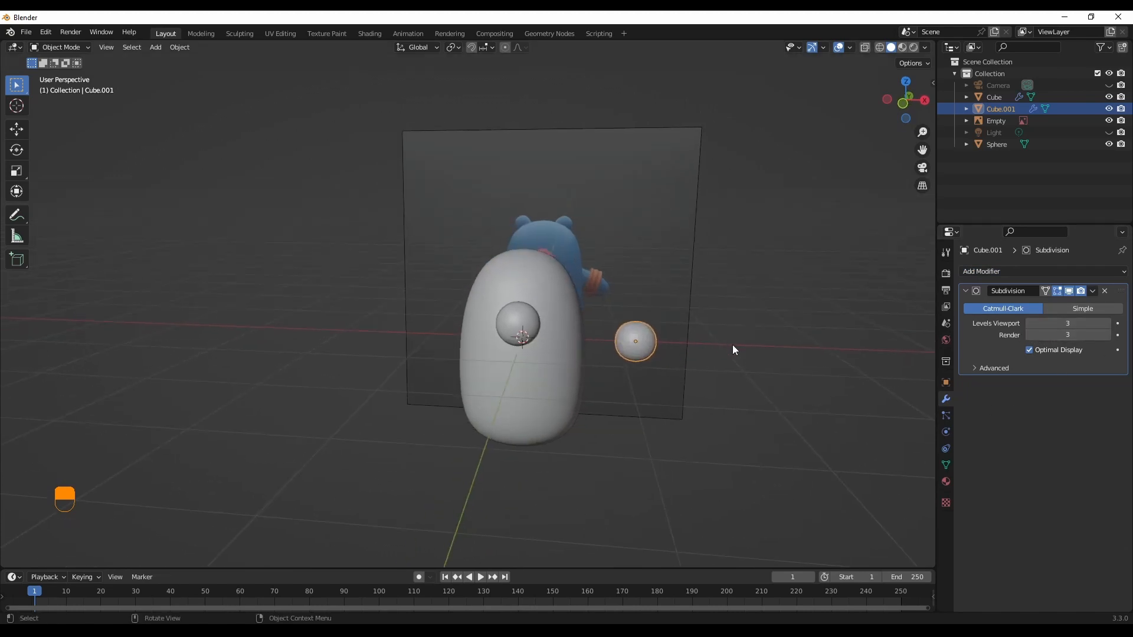
scroll(773, 352, up, 3)
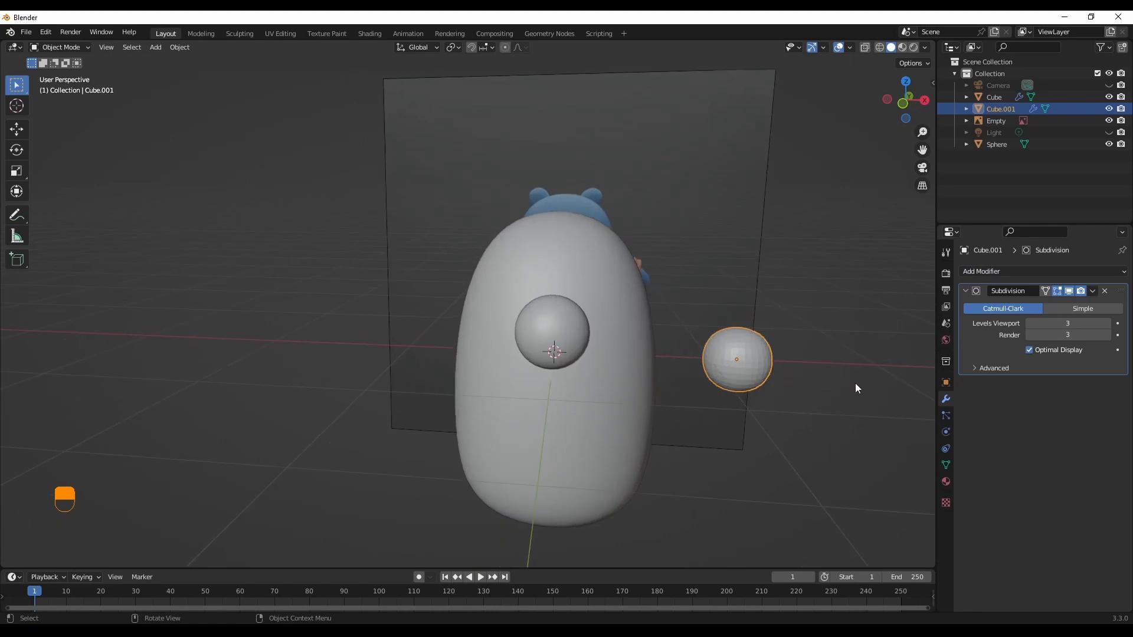
Step: Move the small rounded cube up and inward along X onto the +X side of the head's top
key(g)
click(807, 230)
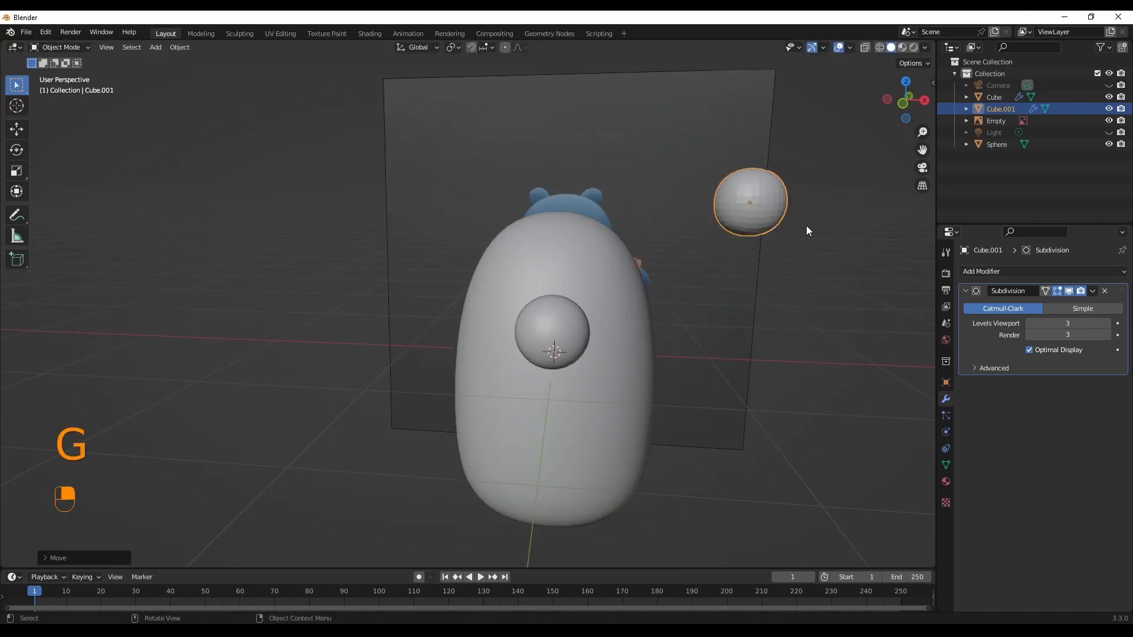
key(g)
key(g)
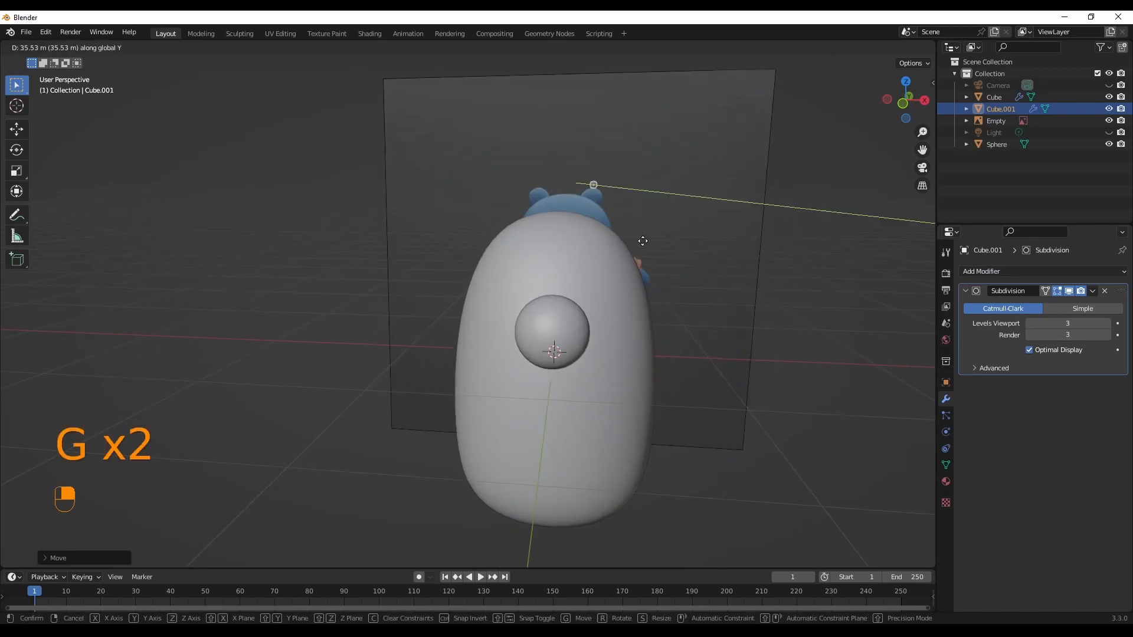
key(x)
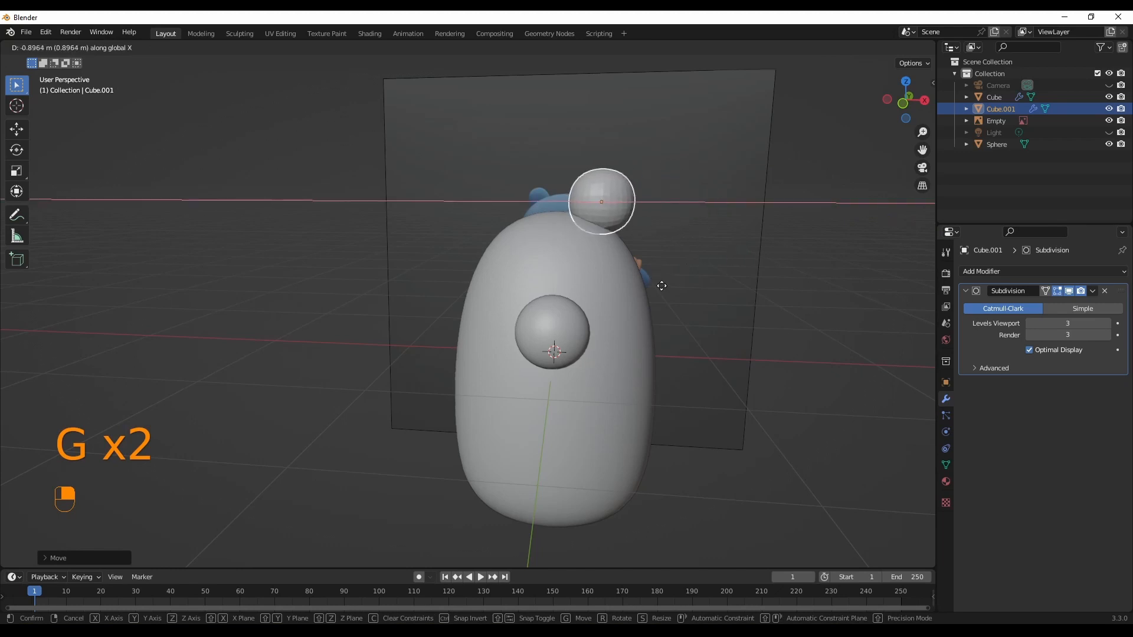
click(663, 293)
Step: Flatten the ear along Y to less than half its original thickness
middle_drag(665, 296, 752, 349)
key(s)
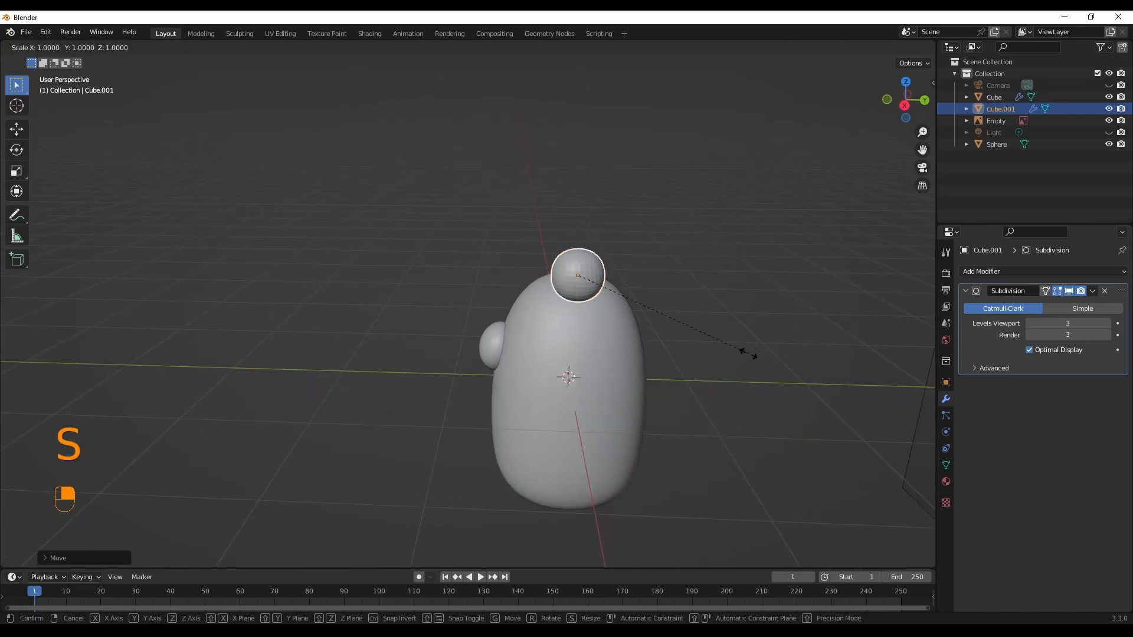
key(y)
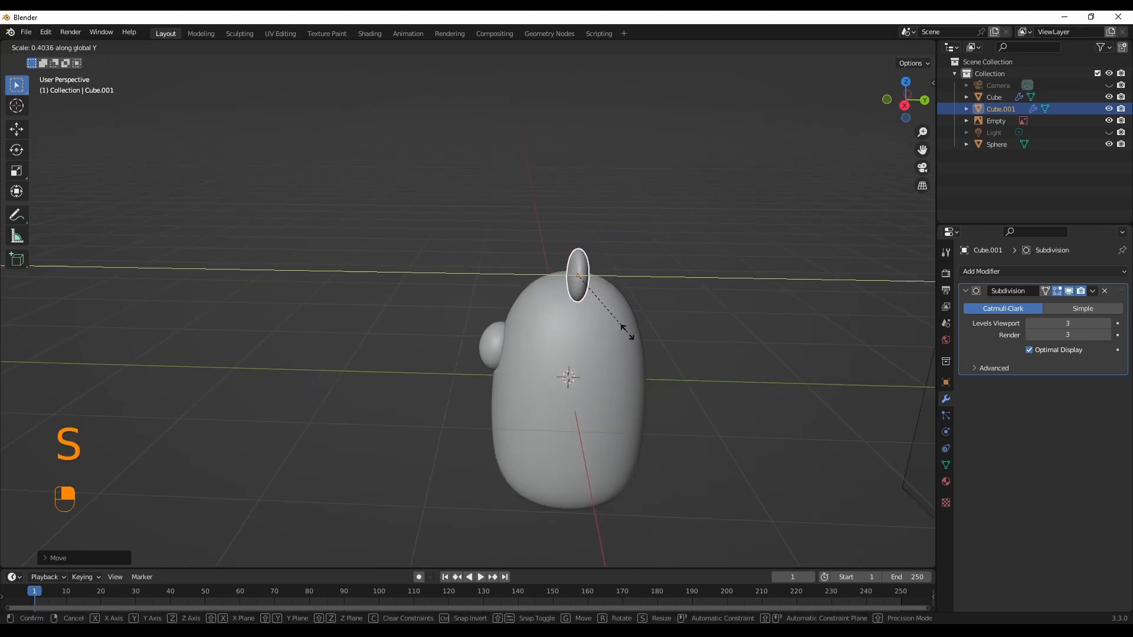
click(643, 332)
middle_drag(656, 329, 782, 319)
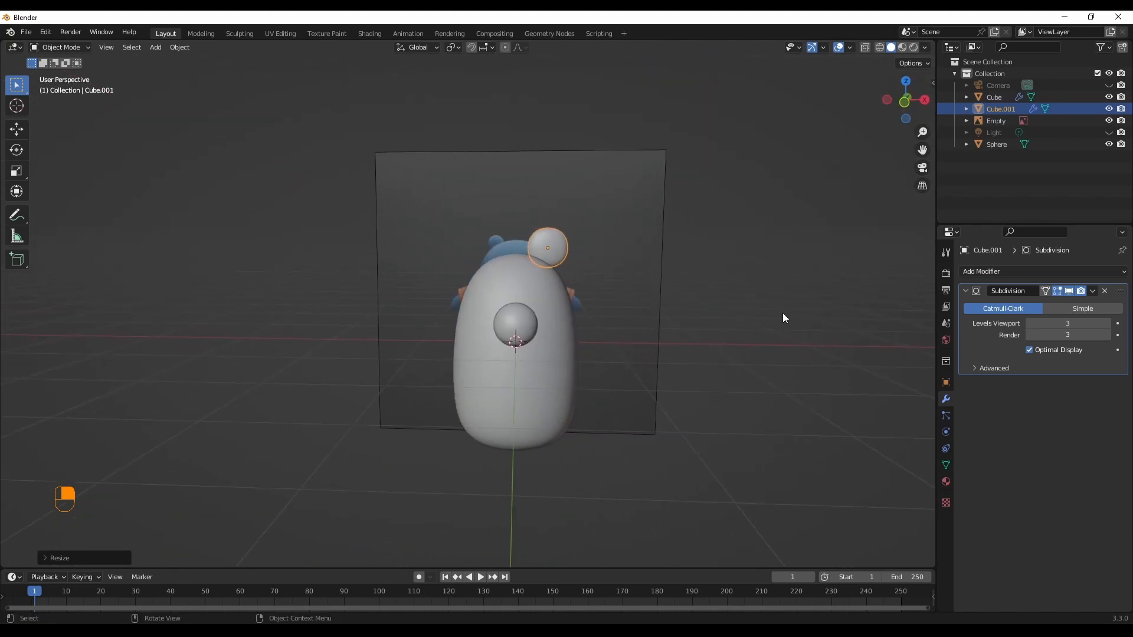
key(s)
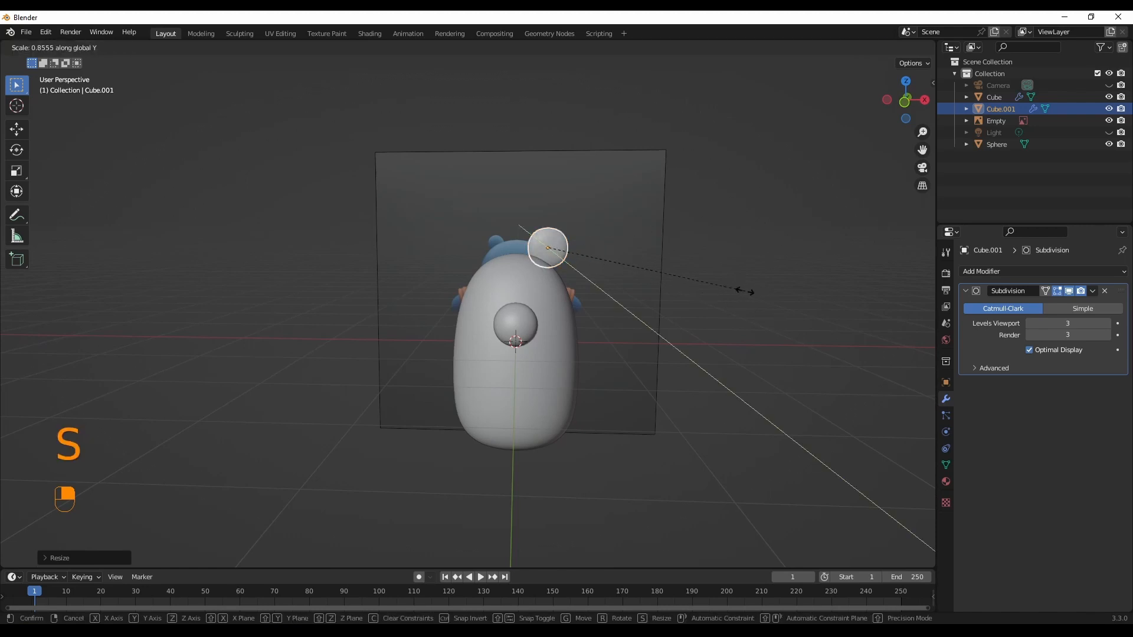
click(687, 287)
middle_drag(687, 287, 624, 290)
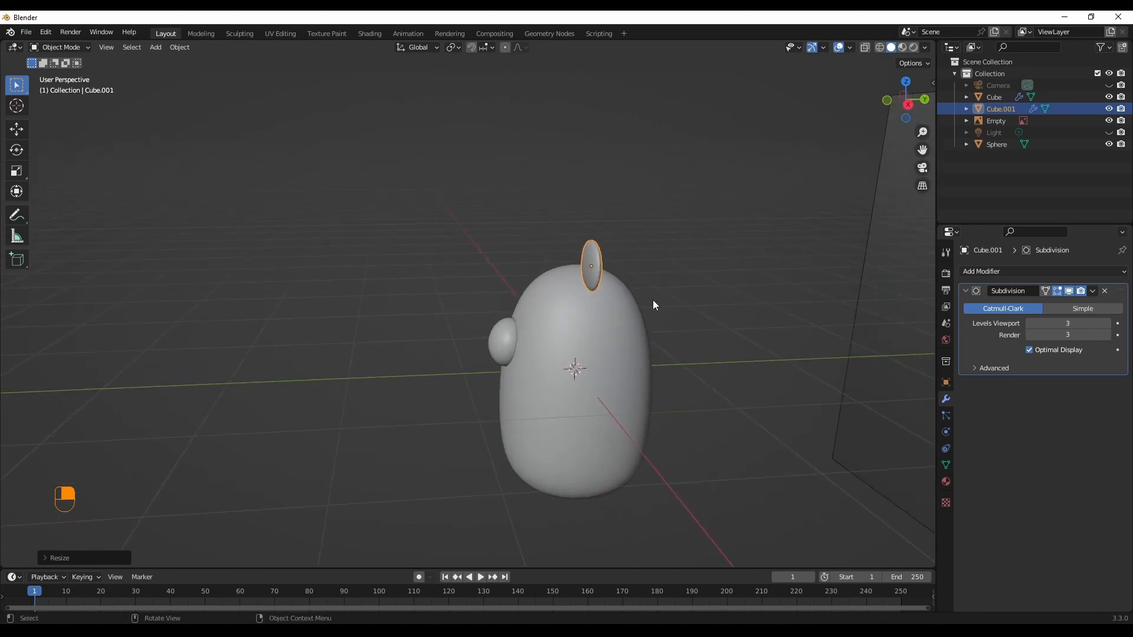
Step: Adjust the ear's width along X to give it a compact, roughly round front shape
key(s)
key(x)
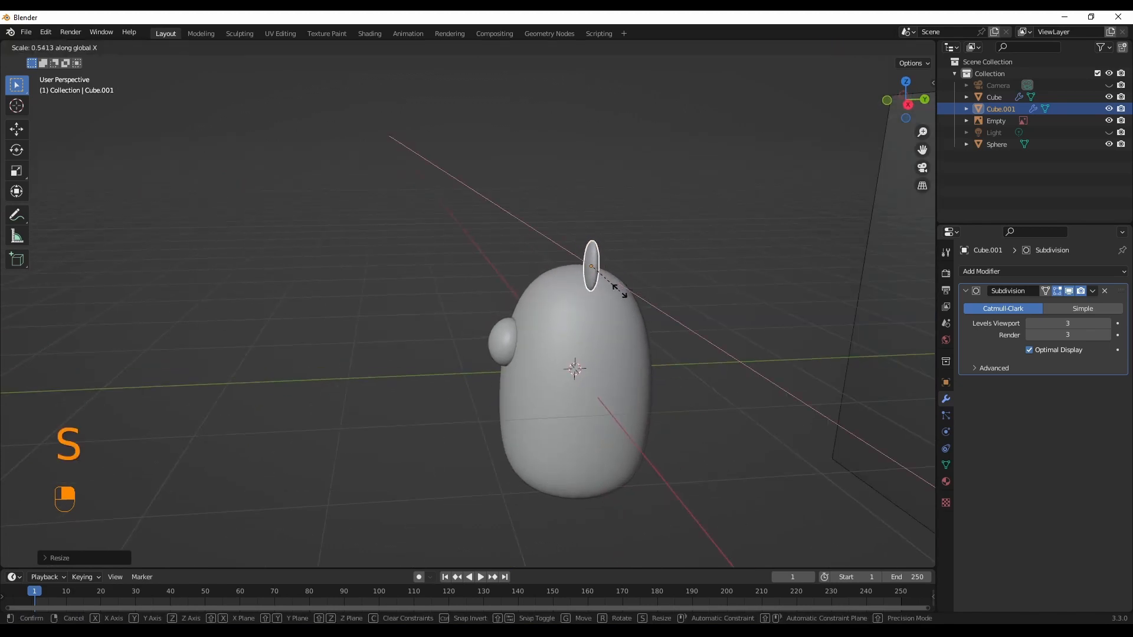
click(631, 298)
middle_drag(631, 298, 774, 318)
key(s)
key(x)
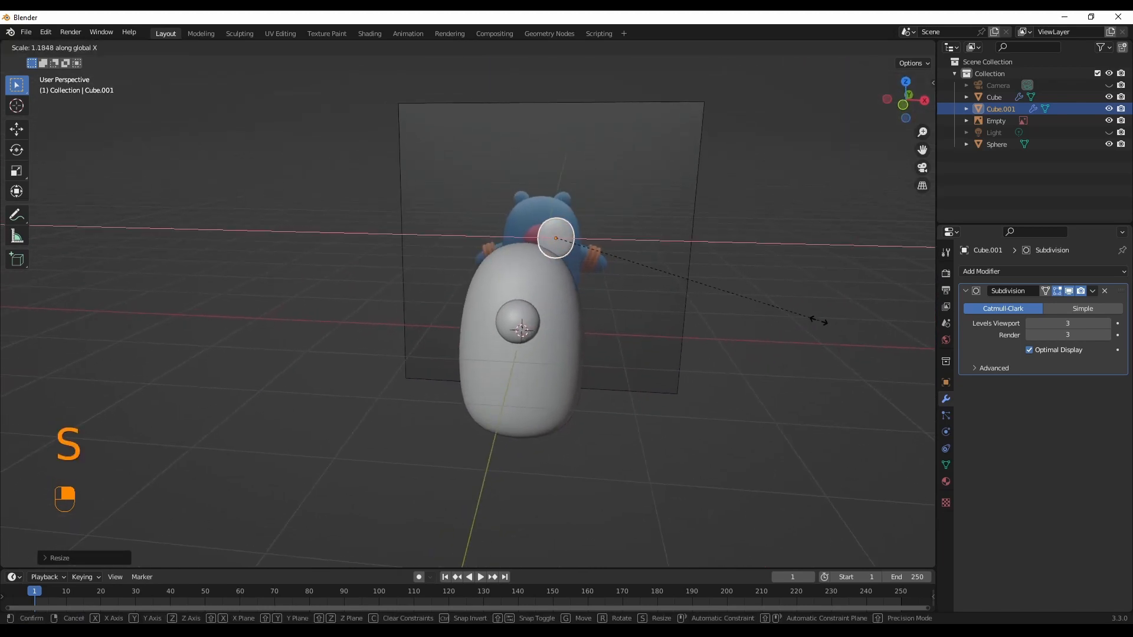
click(792, 316)
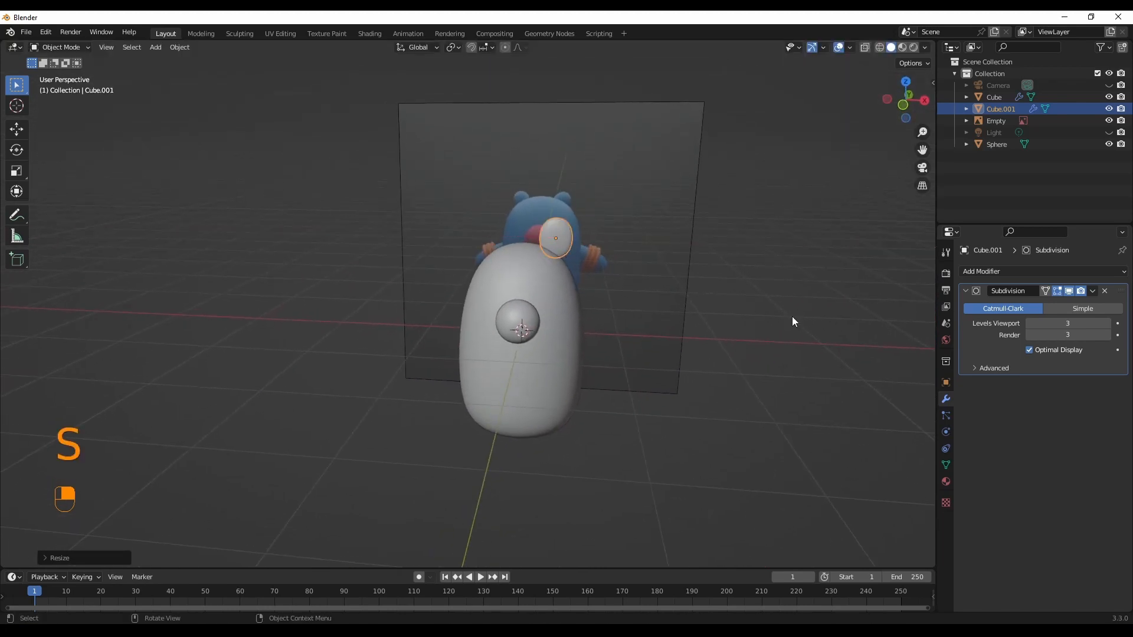
Step: In front view, rotate the ear about 11° around Y and move it onto the reference bear's ear
key(KP_1)
key(r)
key(y)
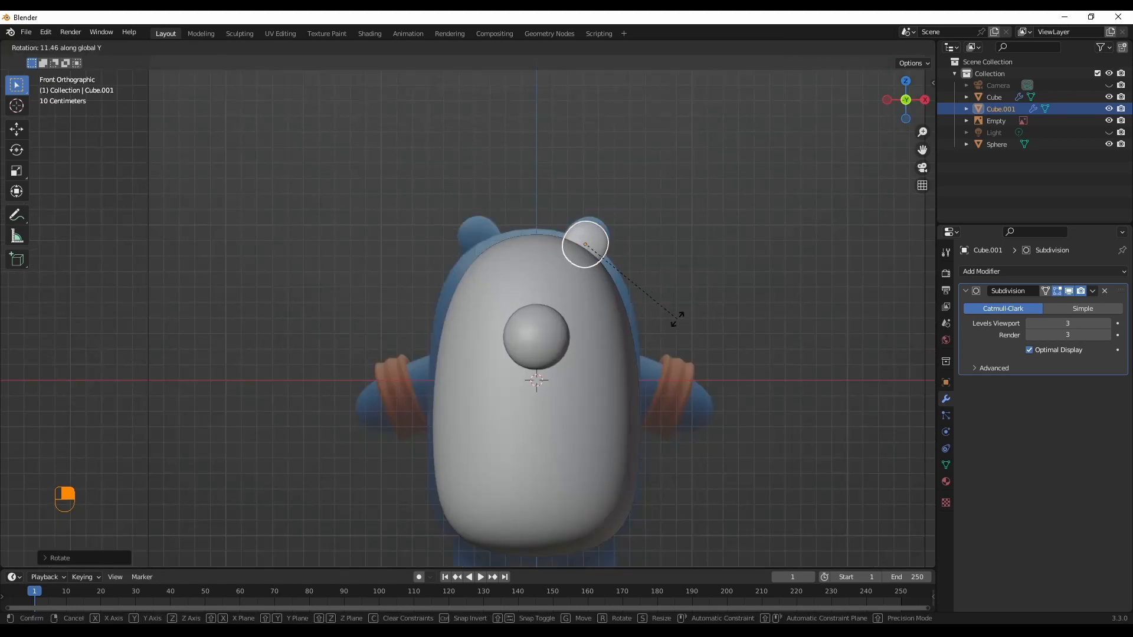
click(676, 319)
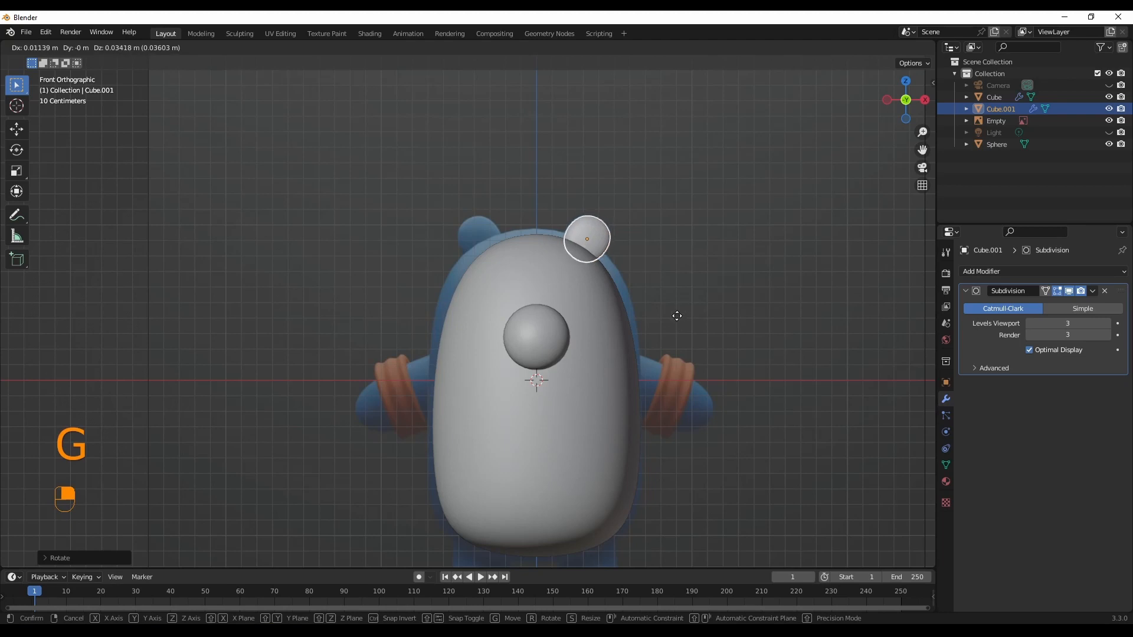
click(679, 320)
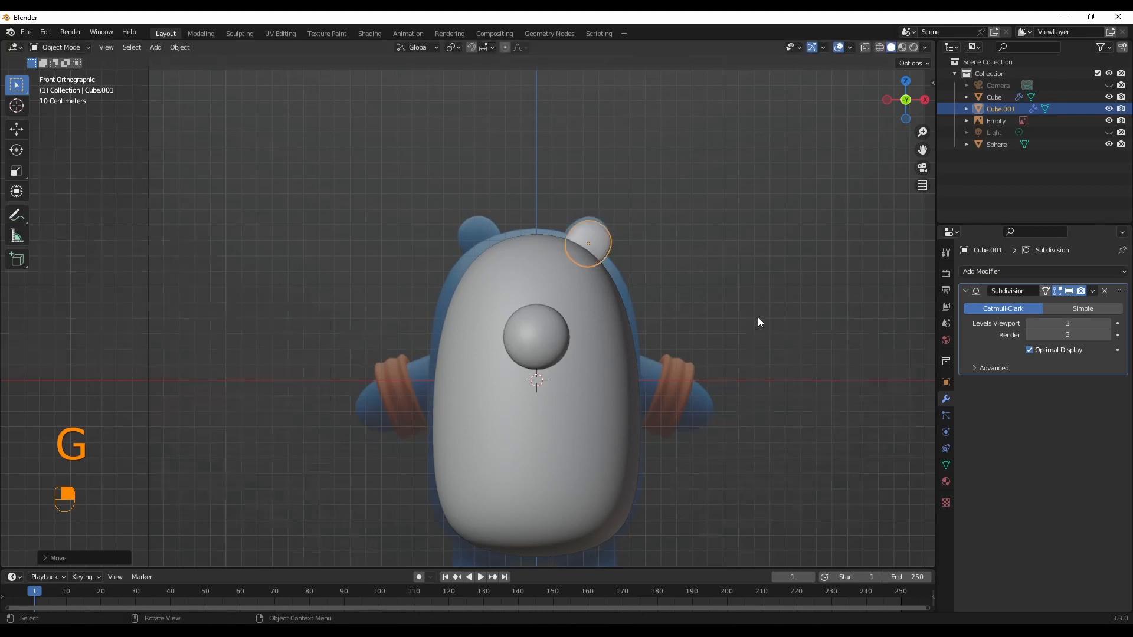
Step: Apply Shade Smooth to the ear and deselect it
mouse_move(758, 317)
middle_down()
mouse_move(671, 352)
mouse_move(535, 341)
mouse_move(763, 334)
middle_up()
scroll(536, 341, down, 6)
right_click(576, 241)
click(575, 231)
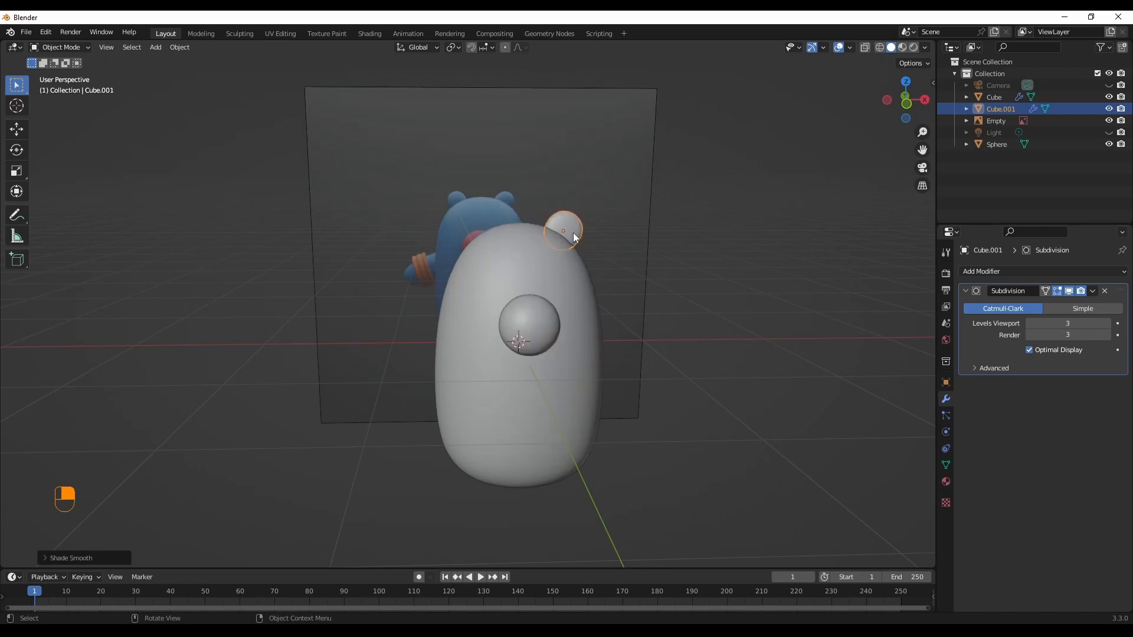
click(716, 292)
Step: Fine-tune the ear's position in front view so it overlaps the reference ear at the edge of the head
middle_drag(716, 291, 759, 299)
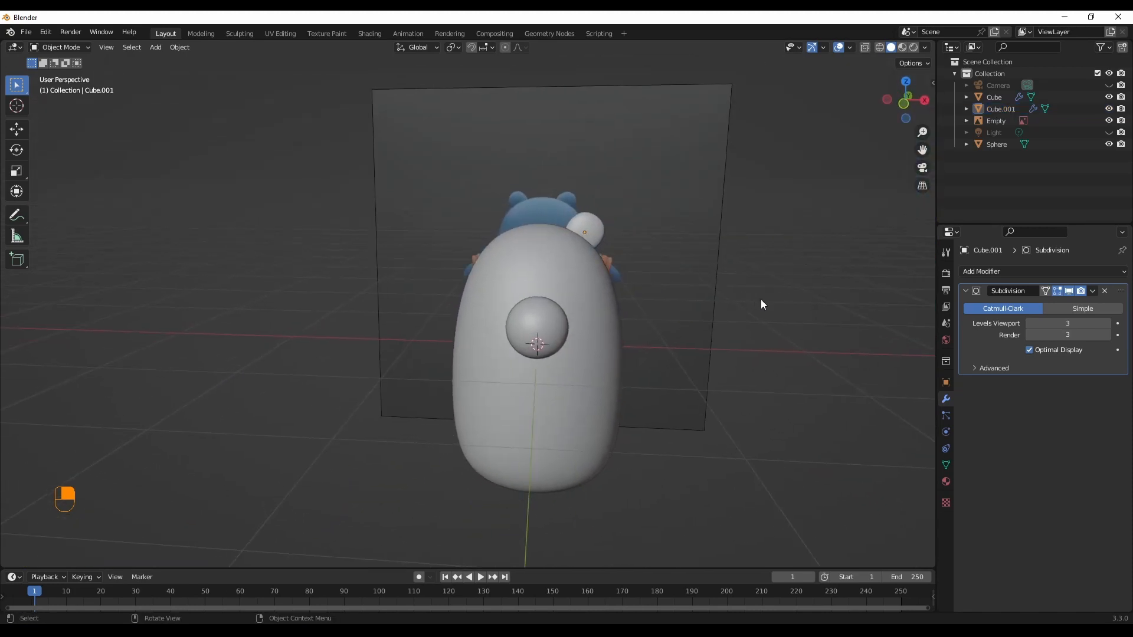
key(grave)
click(701, 263)
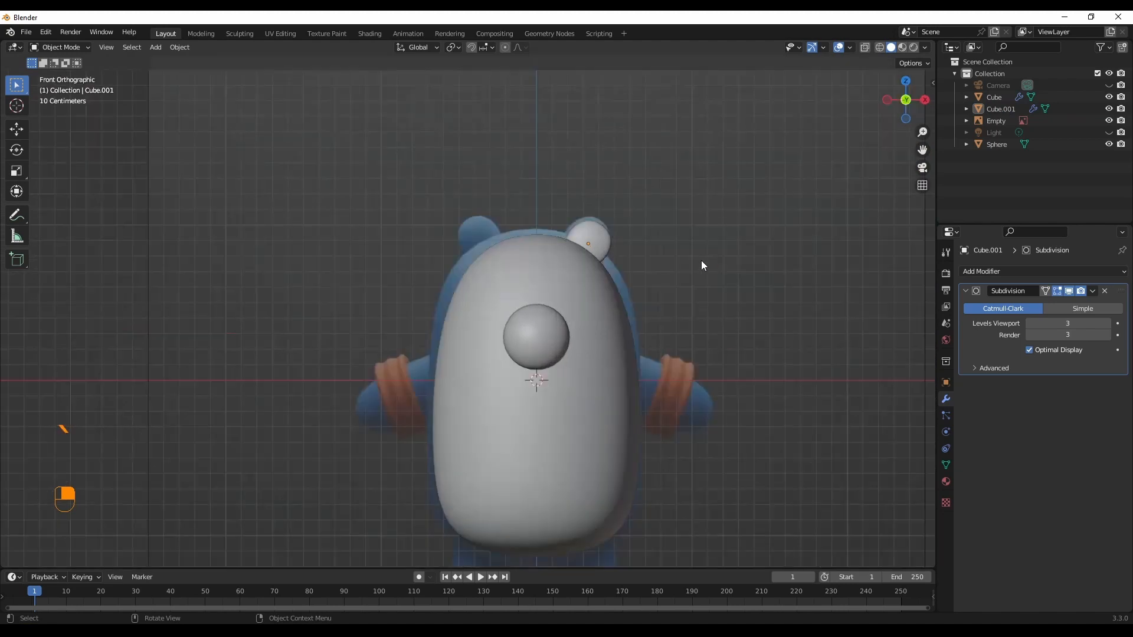
click(598, 244)
key(g)
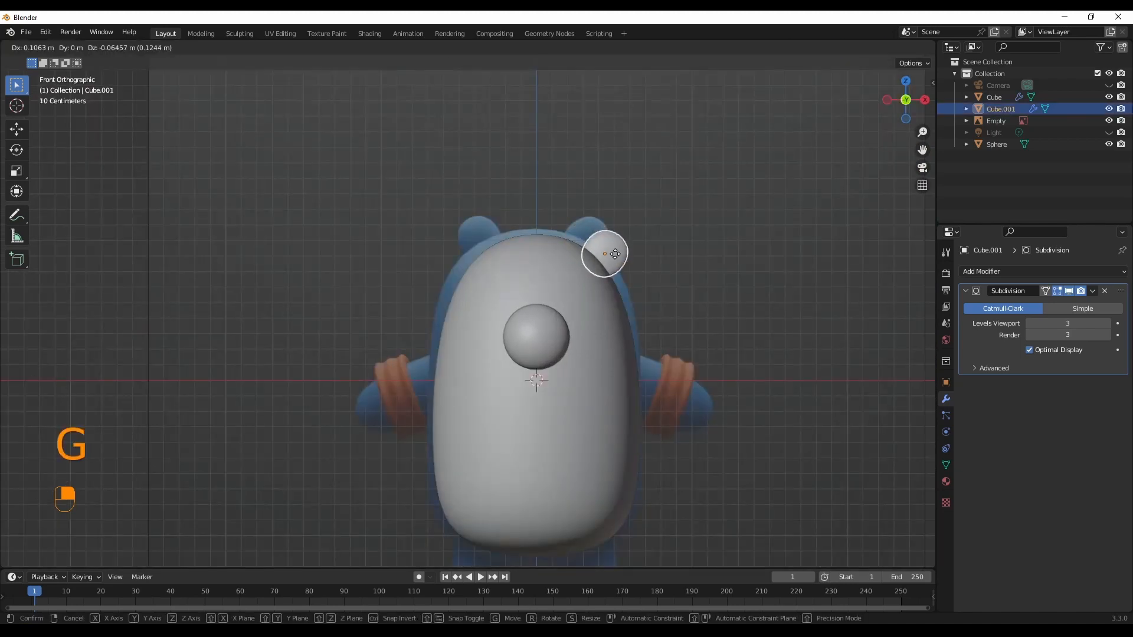
click(598, 244)
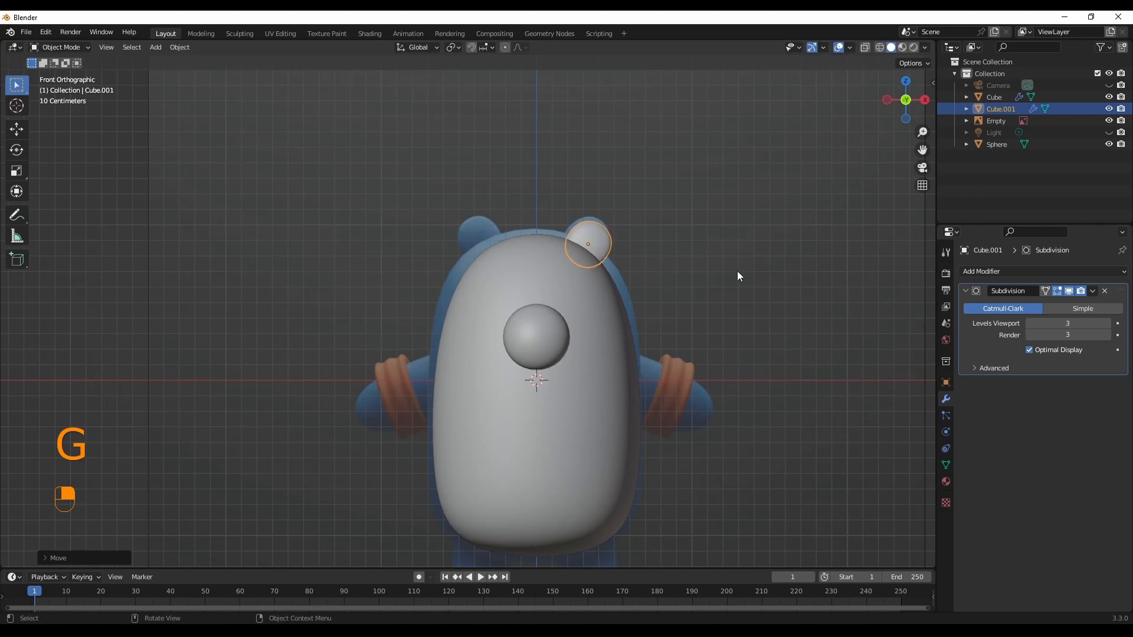
Step: Add a Mirror modifier on the X axis to the ear, using the body as the mirror object
click(994, 272)
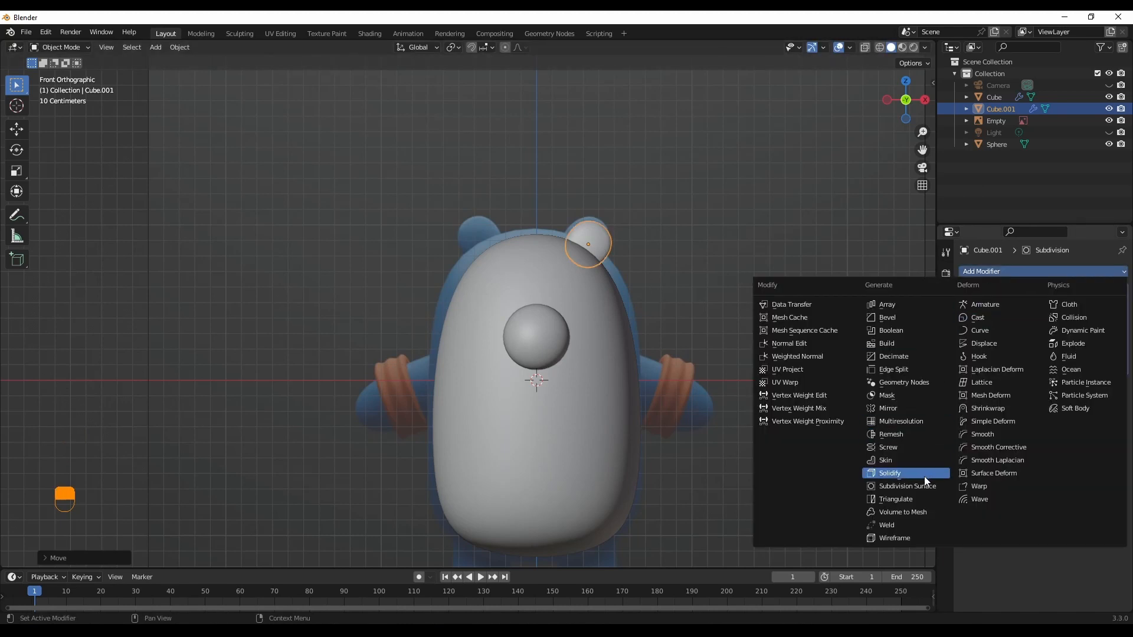
click(908, 408)
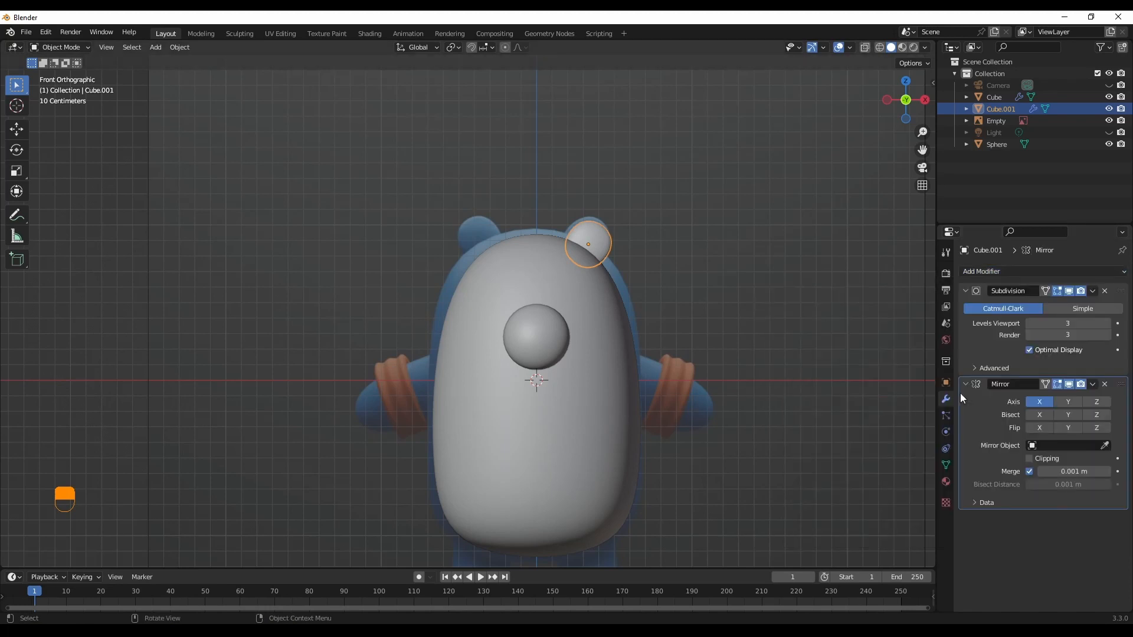
click(1105, 445)
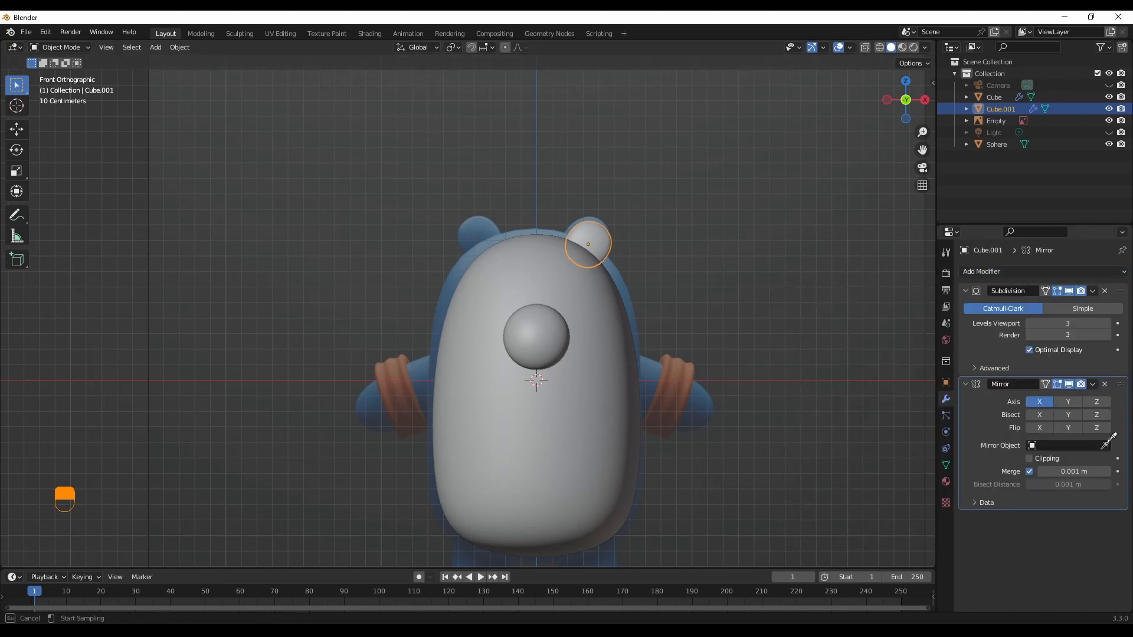
click(579, 459)
click(761, 312)
middle_drag(761, 312, 784, 364)
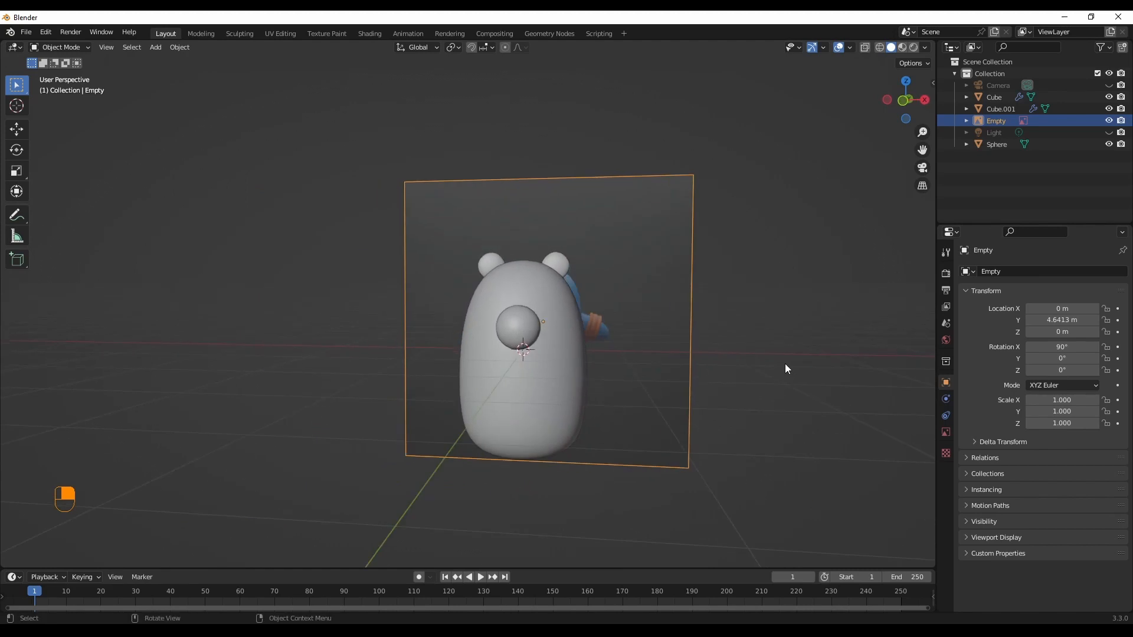
Step: Select the top face of the body in Edit Mode and scale it up to about 1.5 times
click(515, 422)
middle_drag(710, 361, 715, 361)
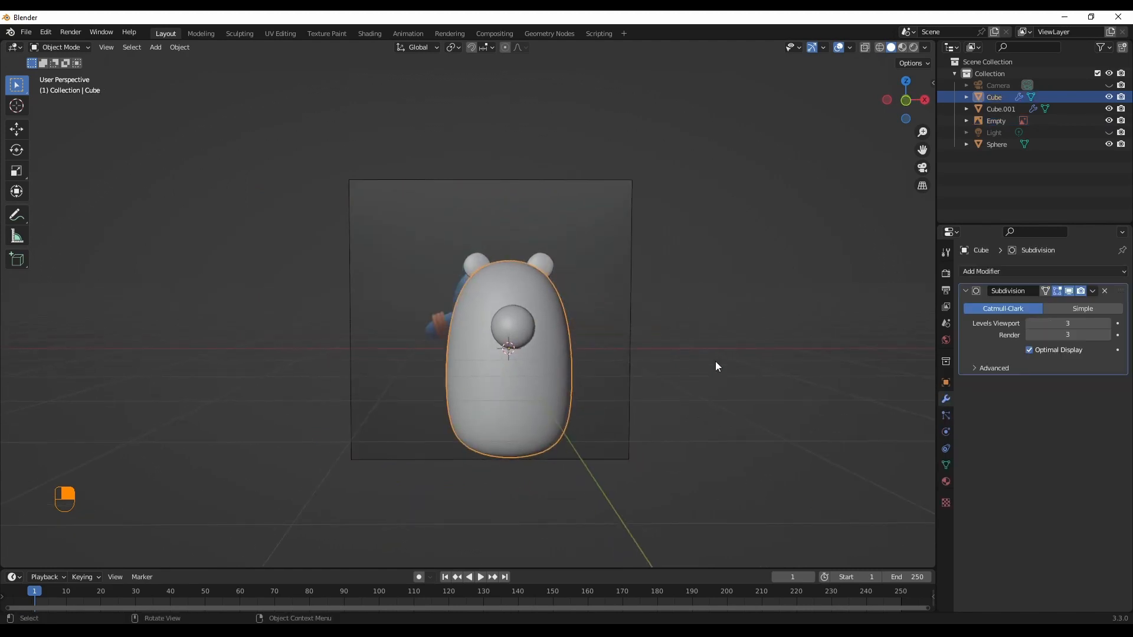
click(79, 48)
click(76, 62)
drag(599, 249, 506, 247)
scroll(667, 265, down, 1)
middle_drag(667, 265, 657, 308)
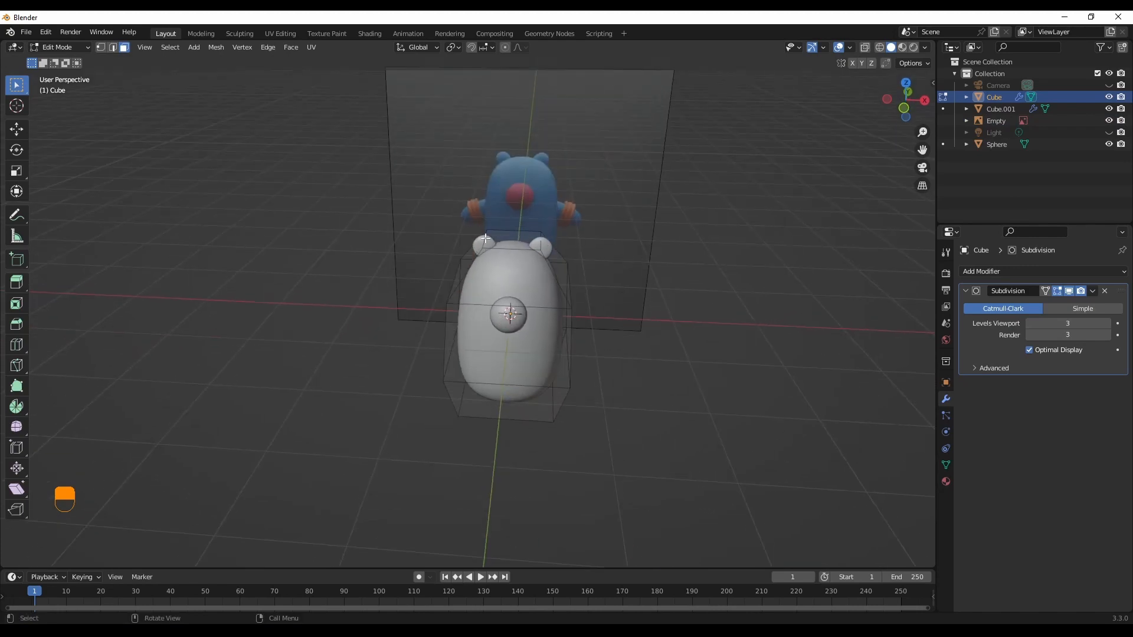
click(522, 243)
key(s)
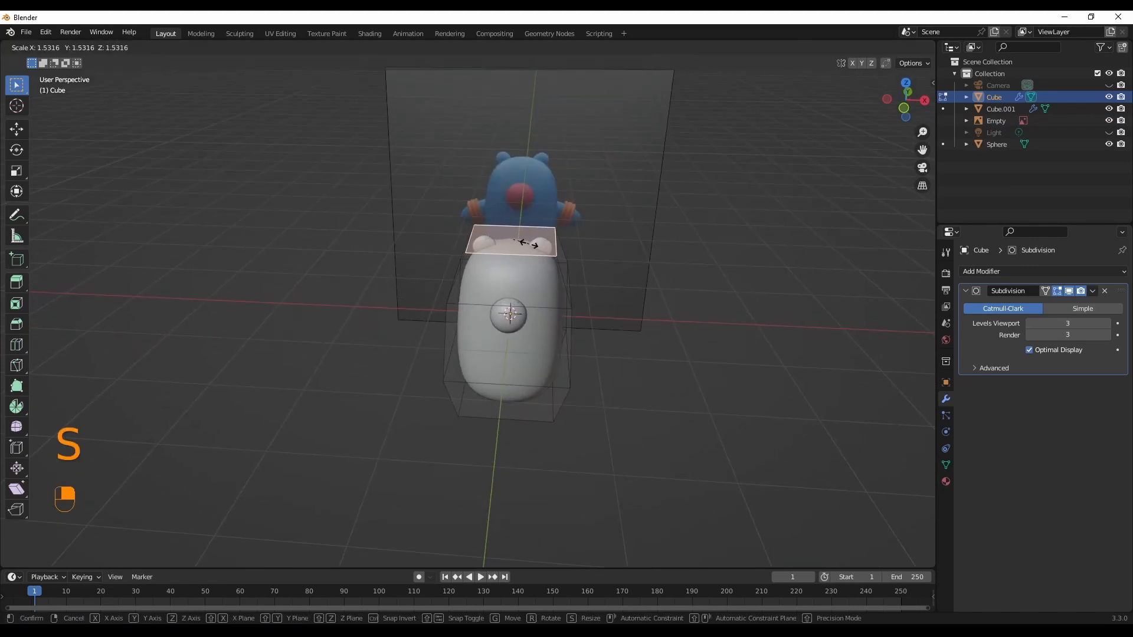
click(530, 244)
Step: Readjust the scale of the body's top face to broaden the head and return to Object Mode
middle_drag(637, 292, 689, 300)
key(s)
click(612, 261)
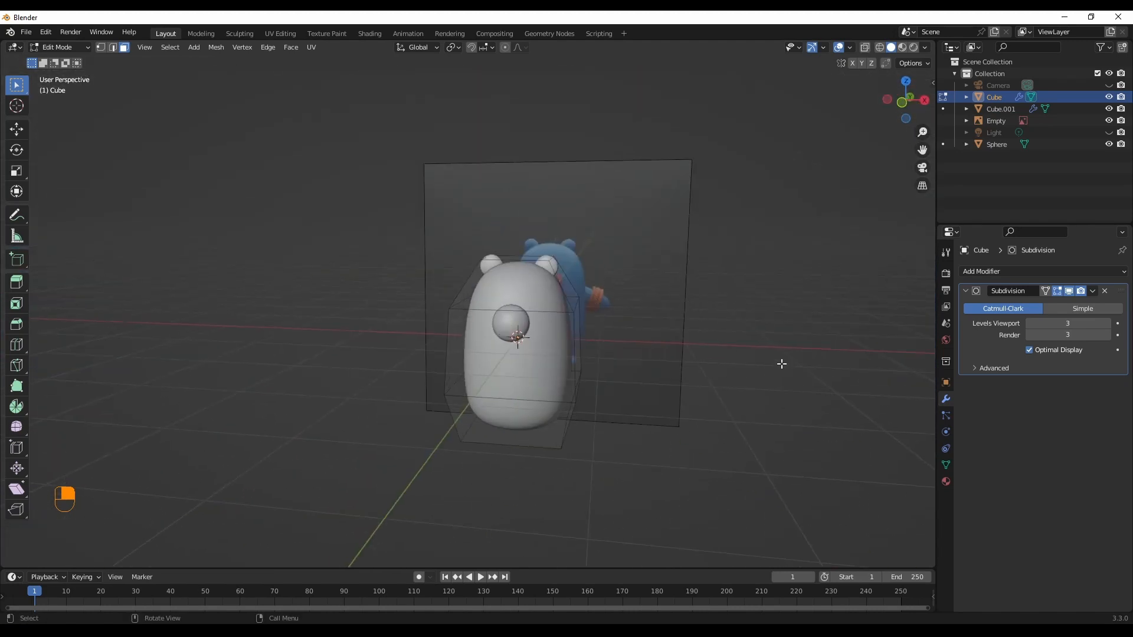
middle_drag(781, 362, 741, 377)
click(59, 47)
click(59, 59)
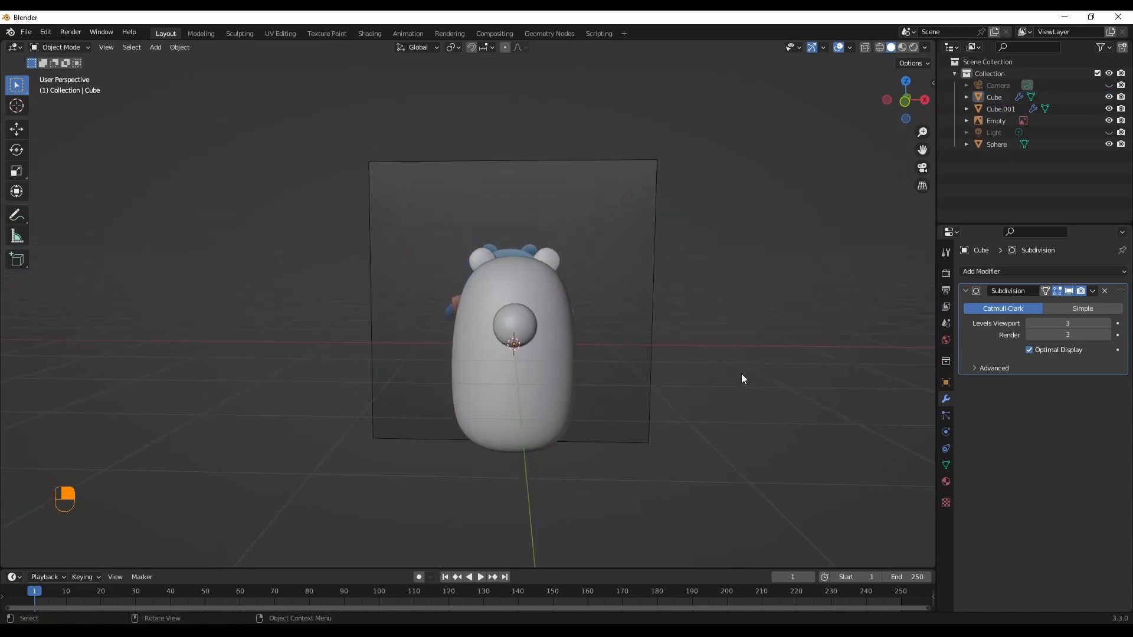
Step: Add a cube, scale it down to about 0.3 and move it about 1.39 m along X to beside the body
scroll(740, 377, down, 1)
key(shift+a)
mouse_move(740, 377)
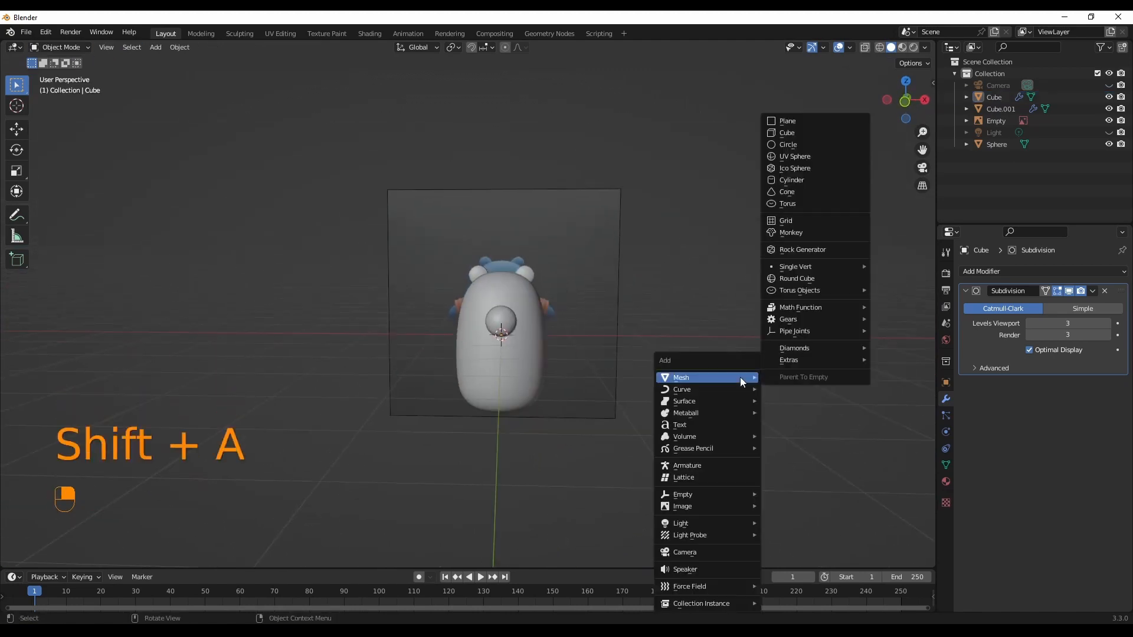
click(796, 134)
key(s)
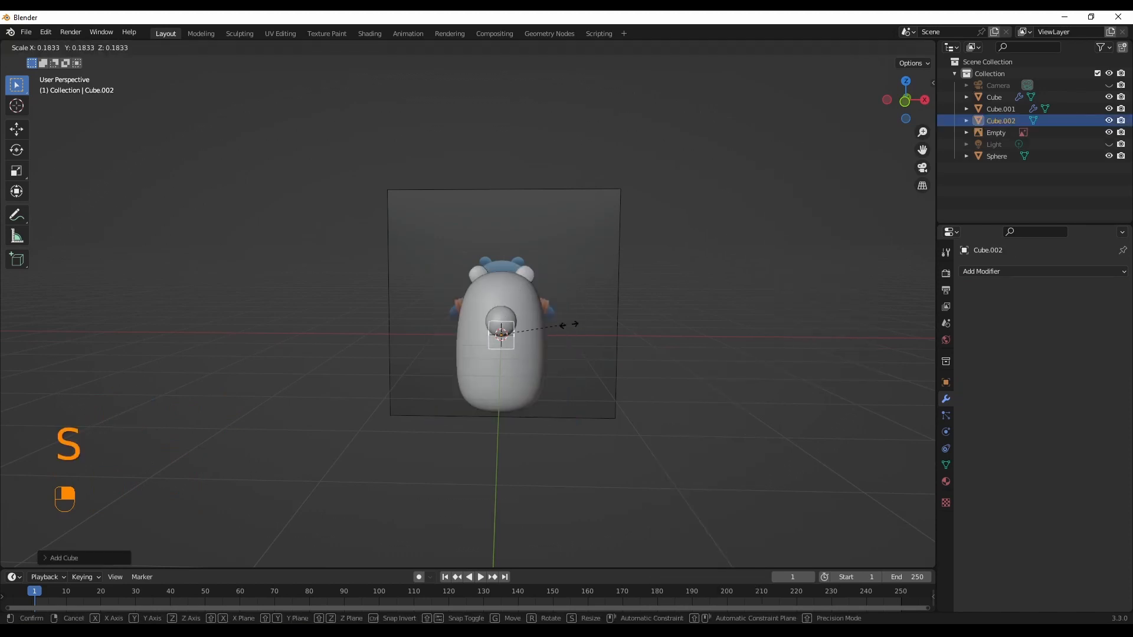
click(611, 326)
key(g)
key(y)
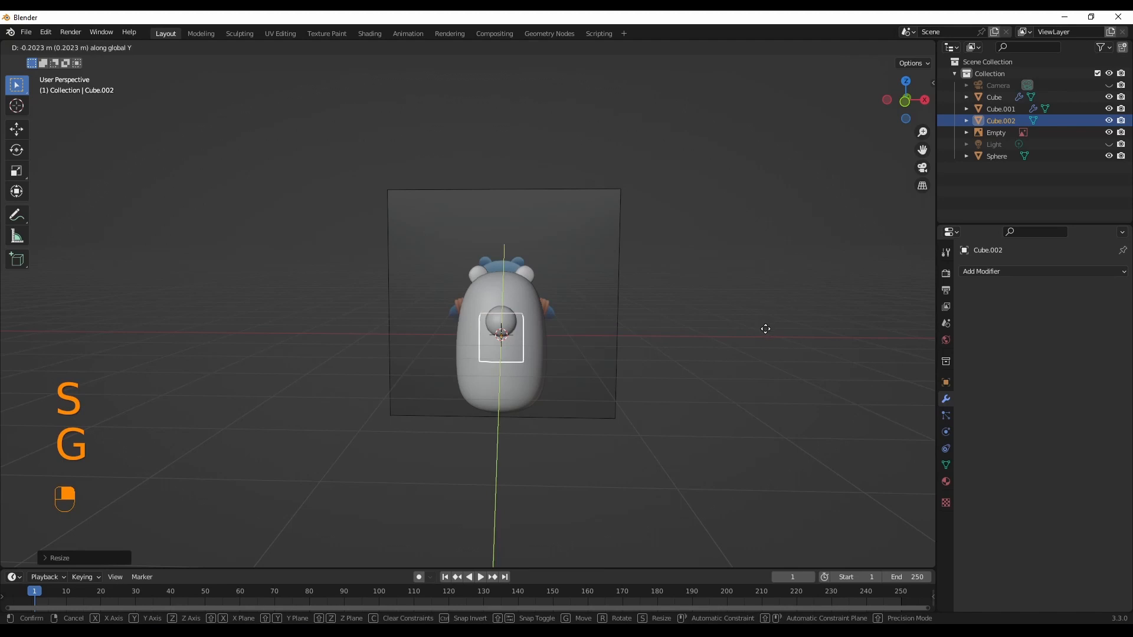
key(x)
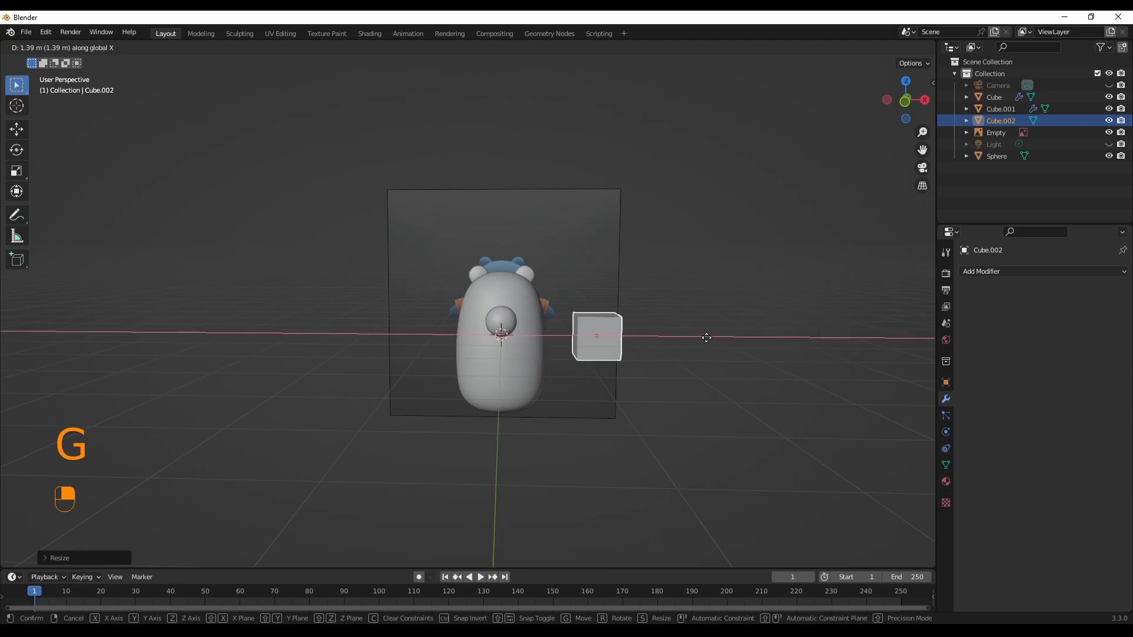
click(707, 338)
Step: Add a Subdivision Surface modifier to the new cube beside the body with viewport and render levels of 3
click(1015, 271)
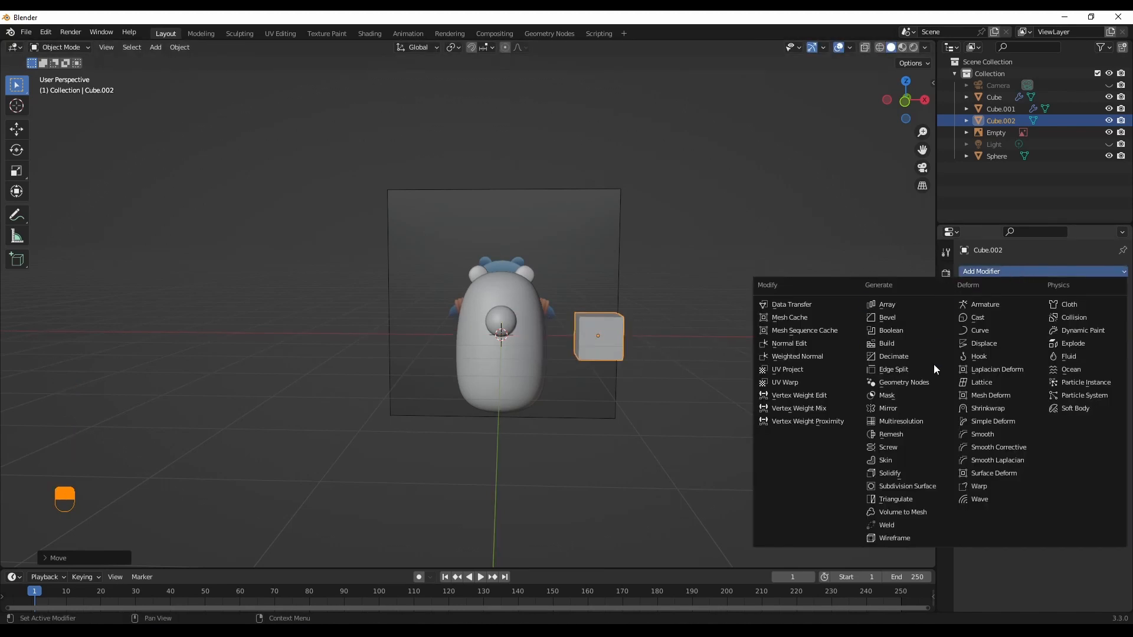
click(924, 488)
click(1106, 323)
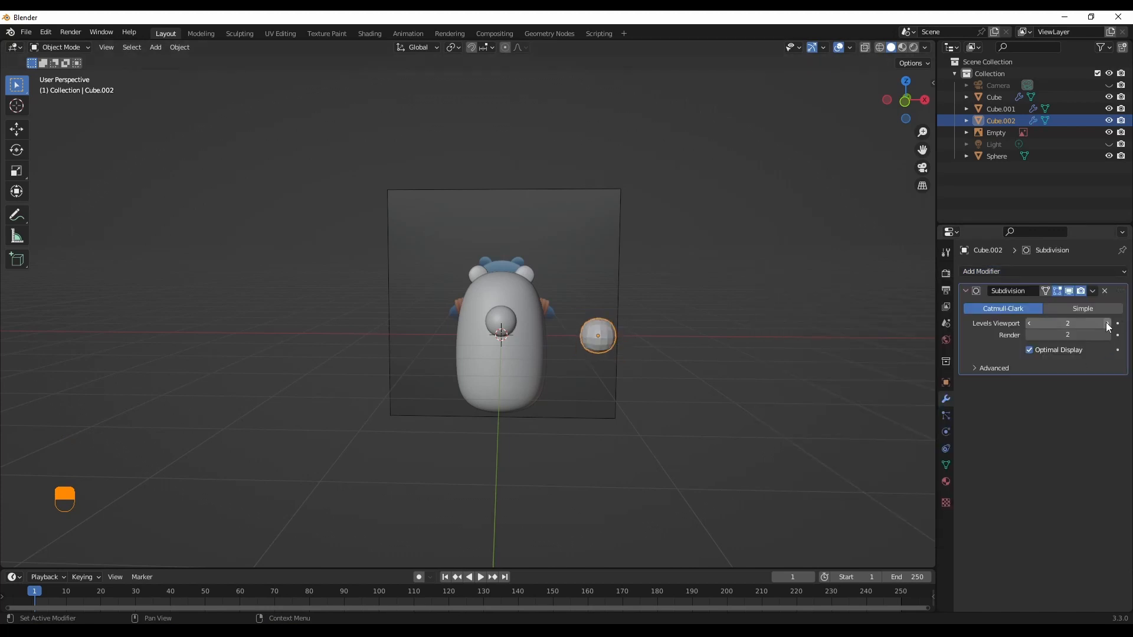
click(1107, 324)
middle_drag(600, 335, 708, 364)
scroll(720, 384, up, 3)
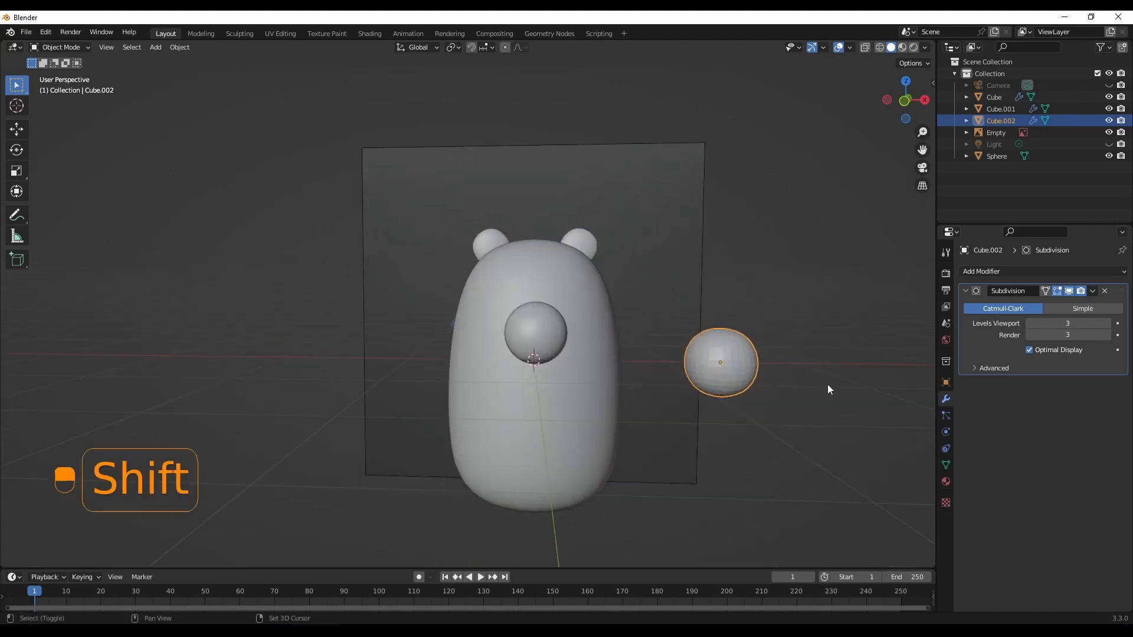
Step: Enter Edit Mode on the cube beside the body and add a horizontal loop cut slid up close to its top edge
shift+middle_drag(827, 384, 649, 361)
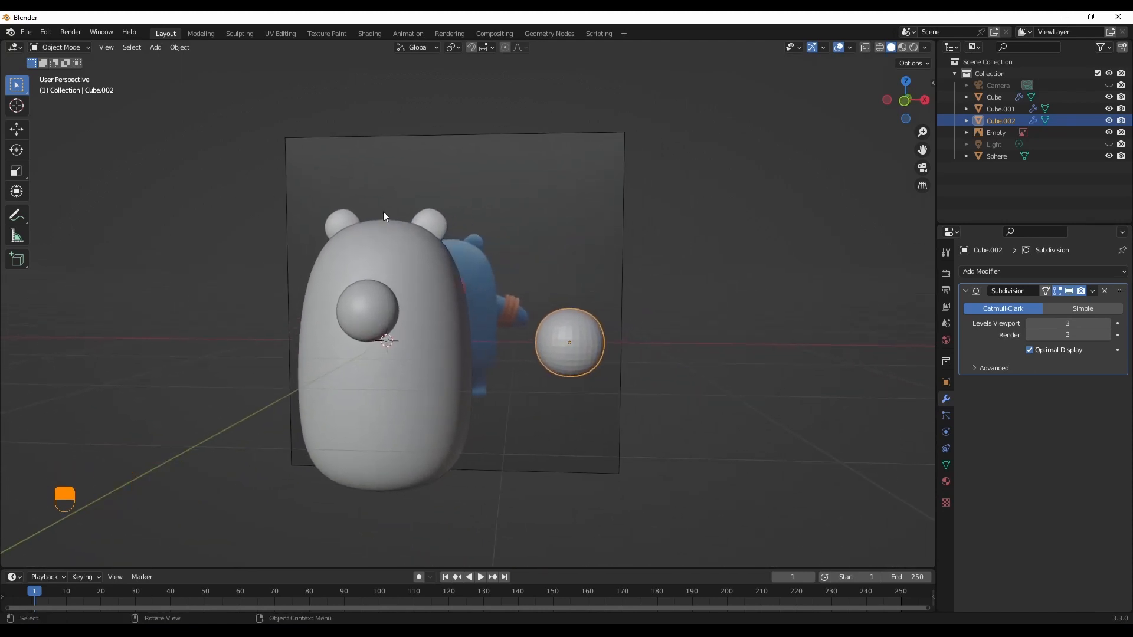
key(Tab)
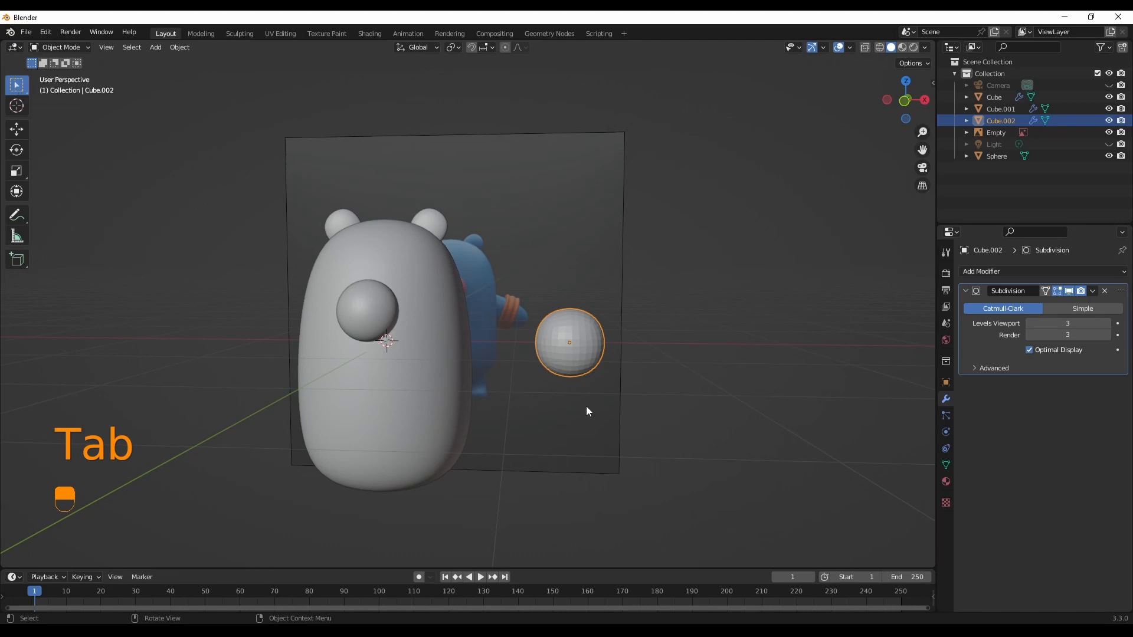
key(Tab)
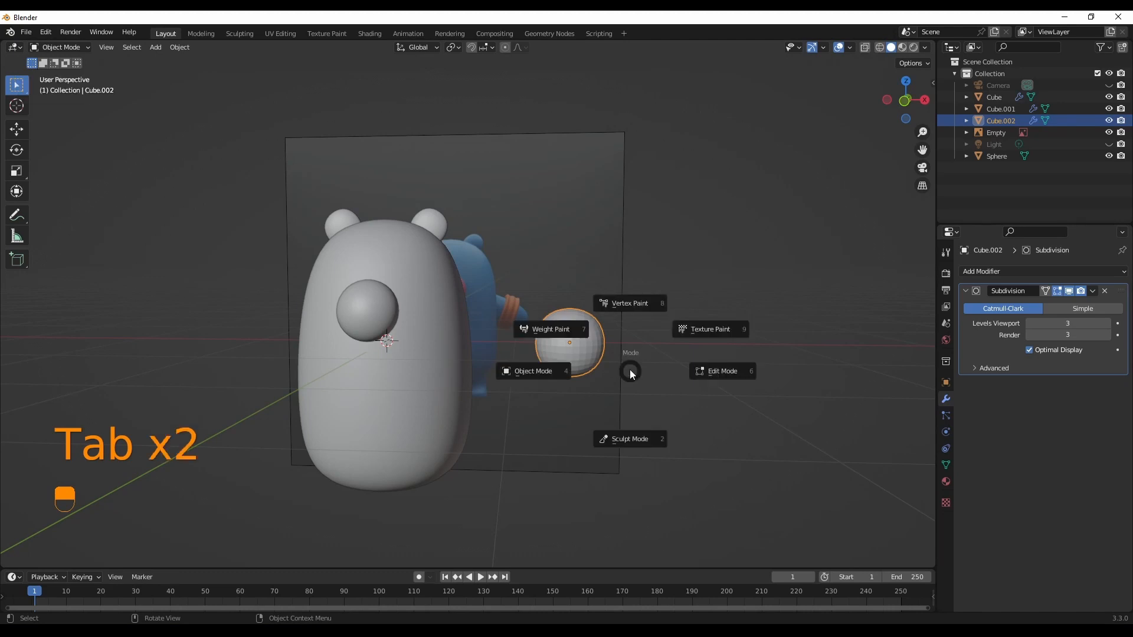
key(Tab)
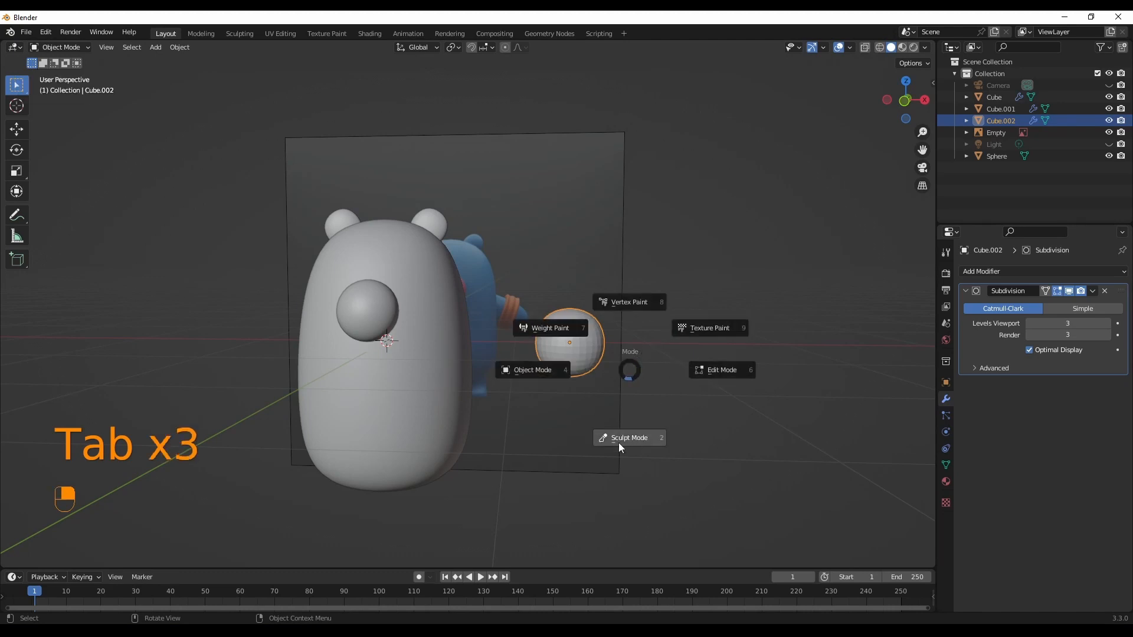
click(723, 370)
scroll(630, 372, up, 1)
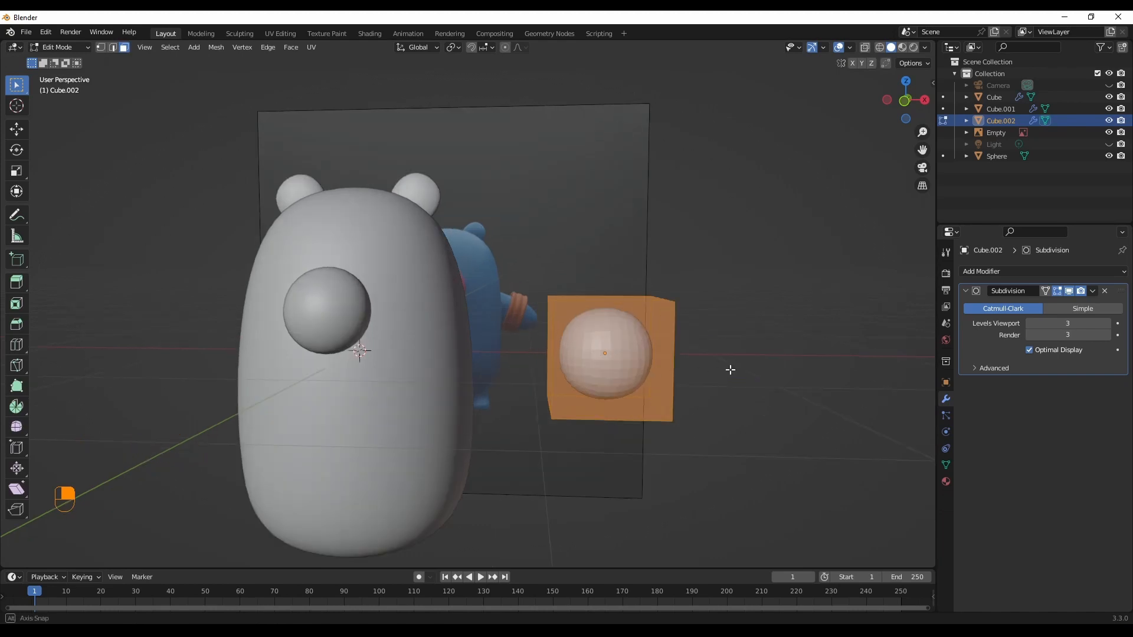
middle_drag(731, 371, 722, 368)
key(grave)
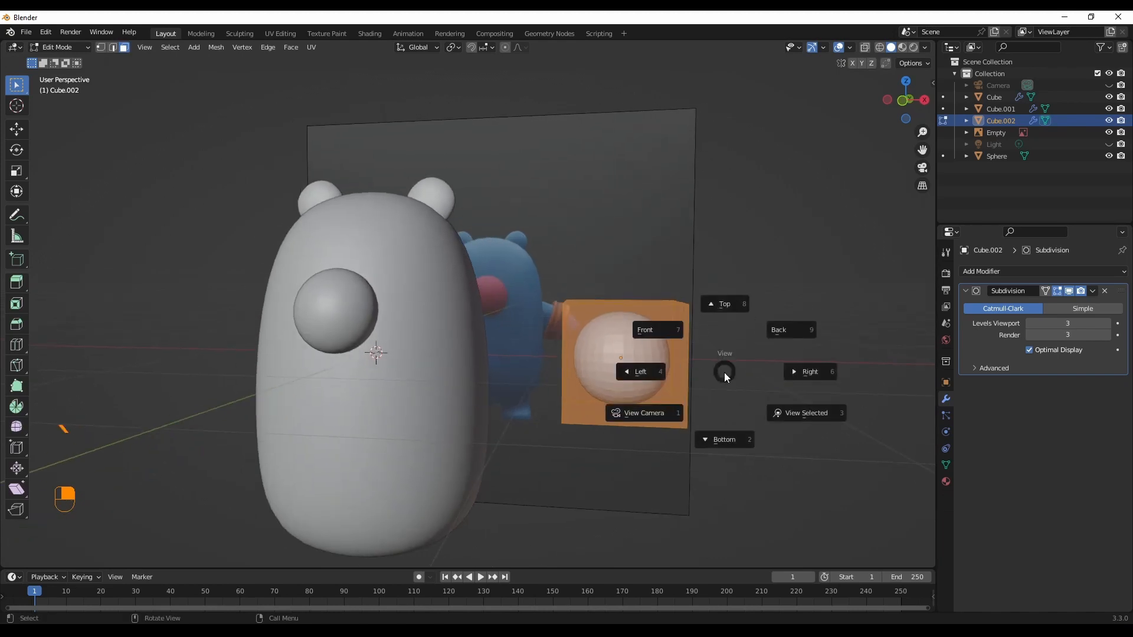
click(682, 334)
key(ctrl+r)
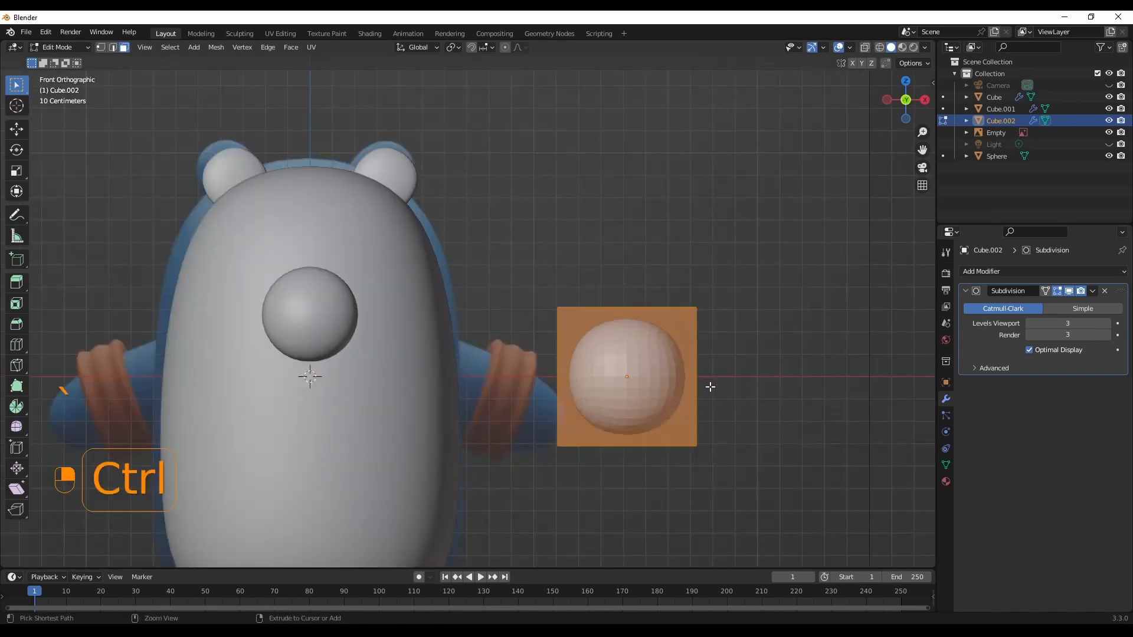
click(691, 377)
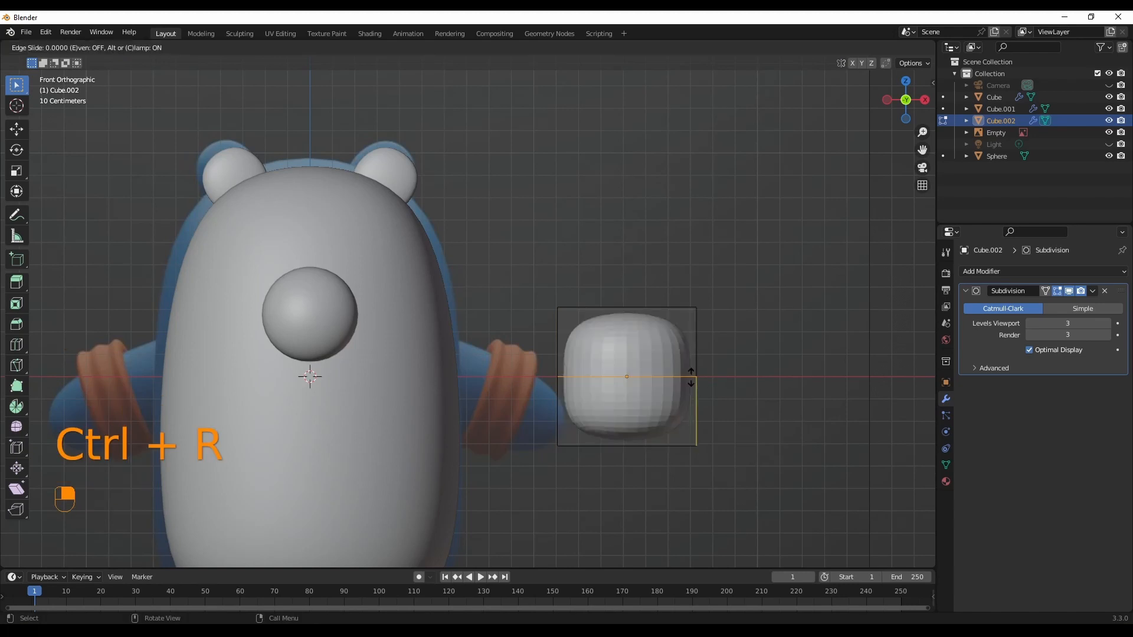
drag(691, 377, 687, 314)
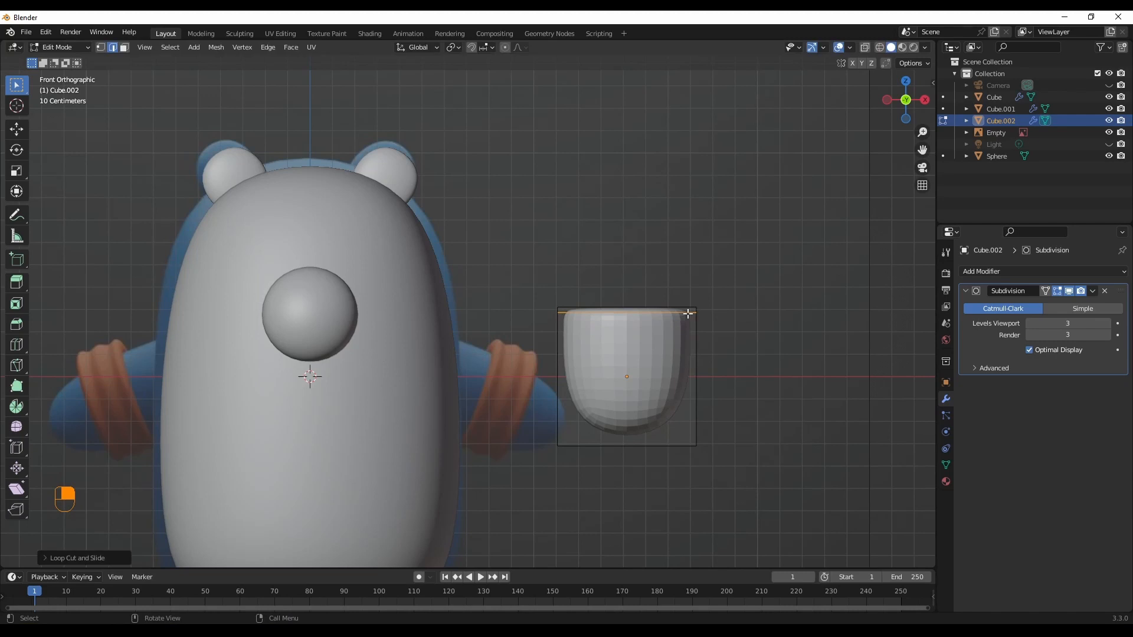
Step: Add a second horizontal loop cut to the cube and slide it to about a third of the way down
key(ctrl+r)
click(695, 376)
drag(696, 376, 696, 338)
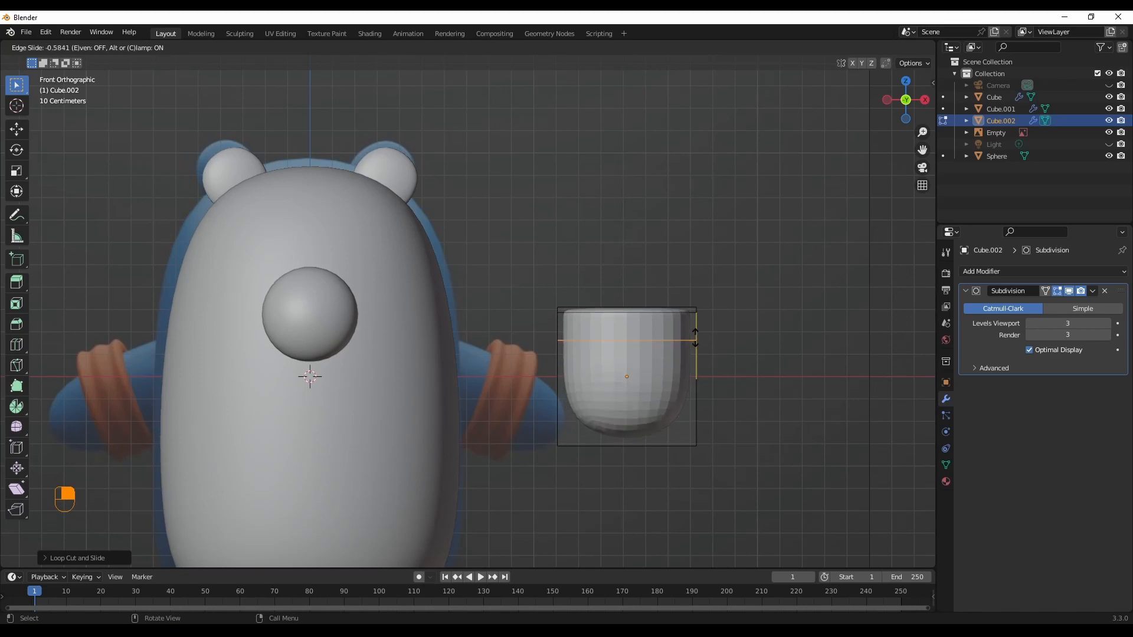
drag(695, 340, 695, 349)
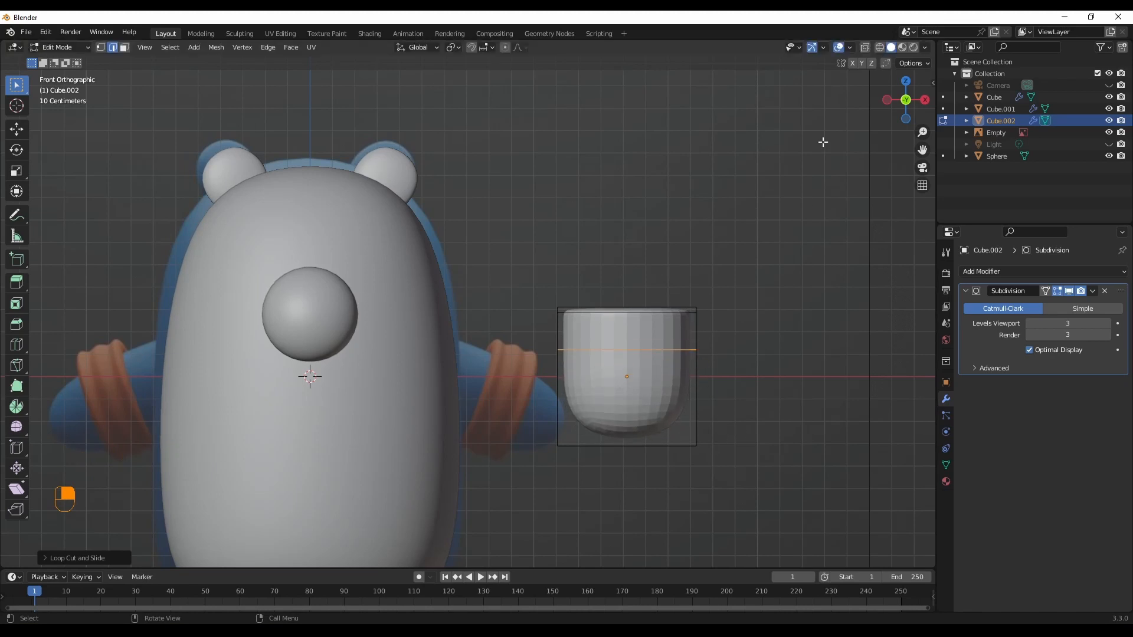
Step: Try to lengthen the cube in wireframe by moving its bottom edge down along Z, and return to Object Mode
click(879, 47)
drag(754, 398, 541, 471)
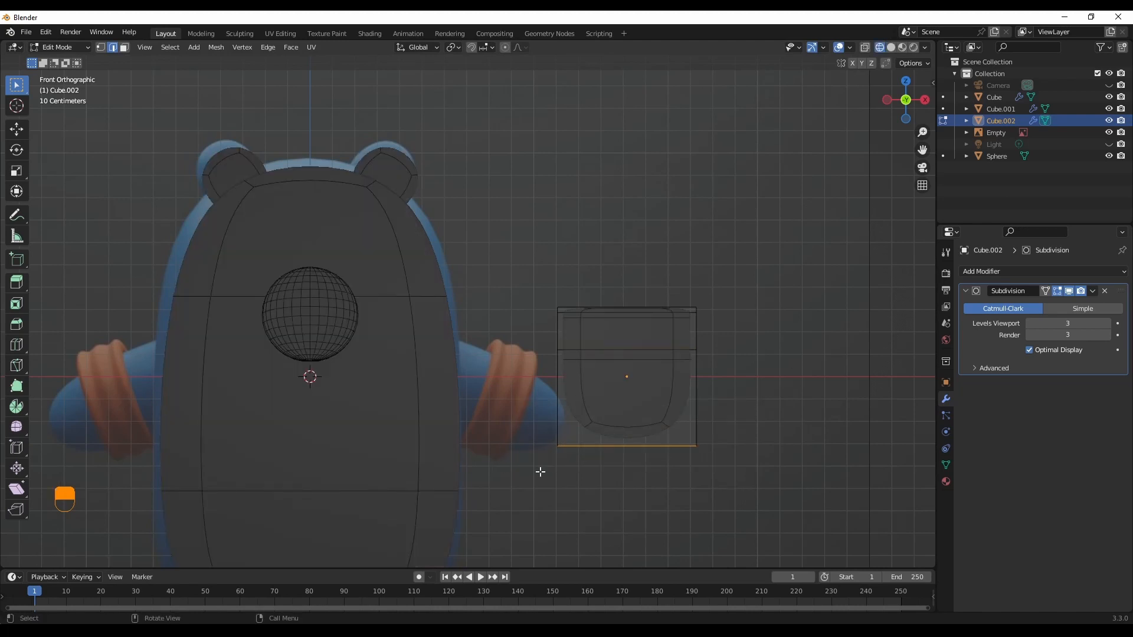
scroll(735, 459, down, 1)
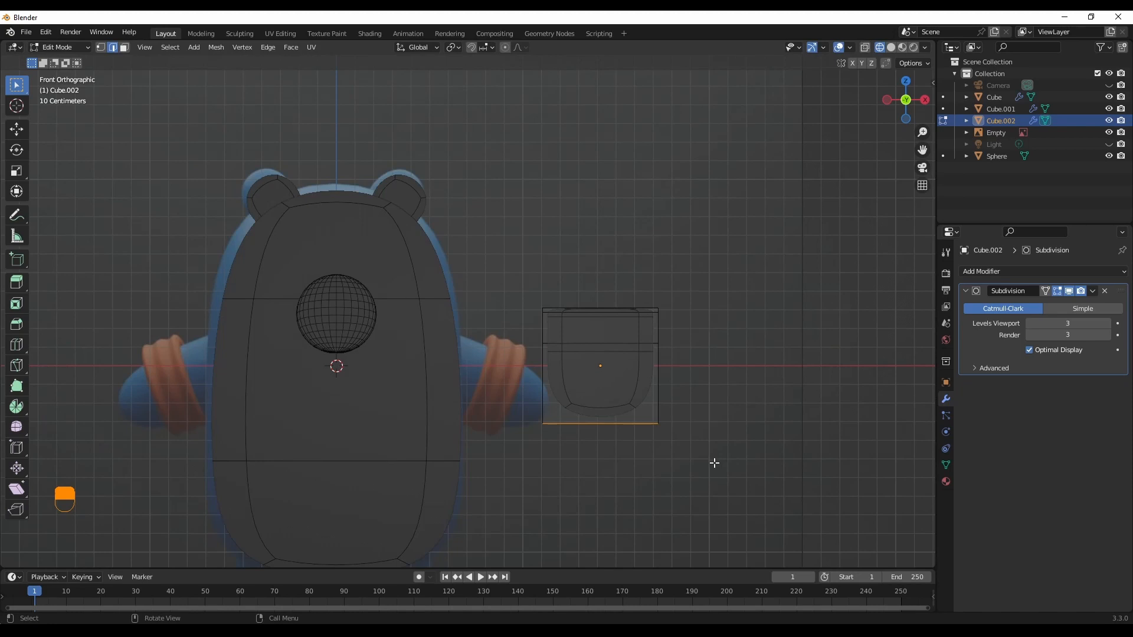
key(g)
key(z)
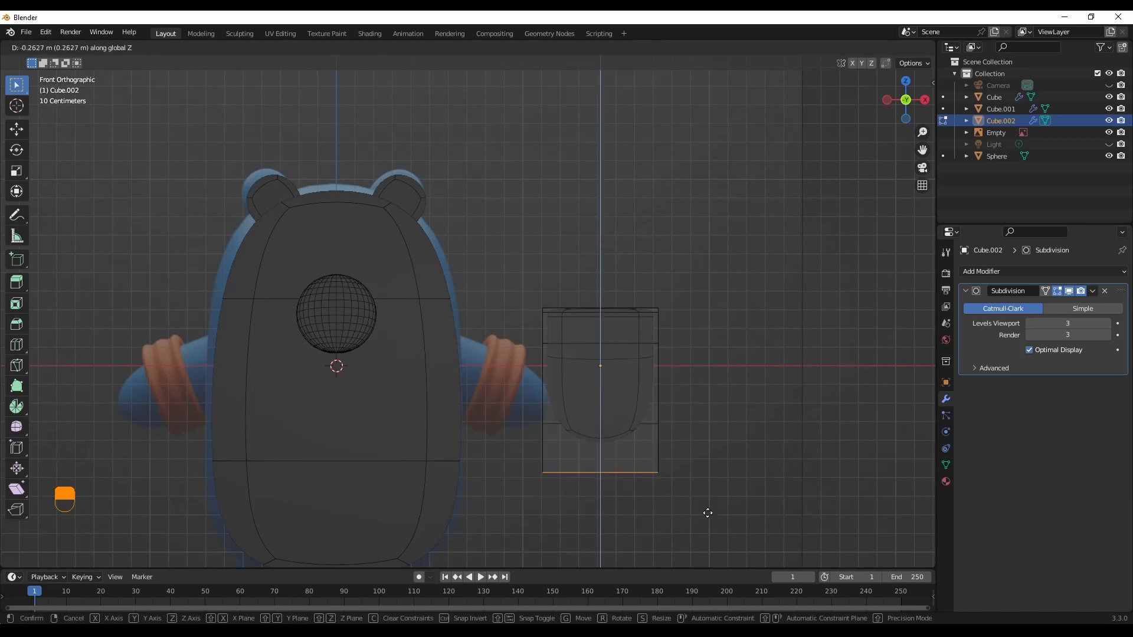
click(708, 524)
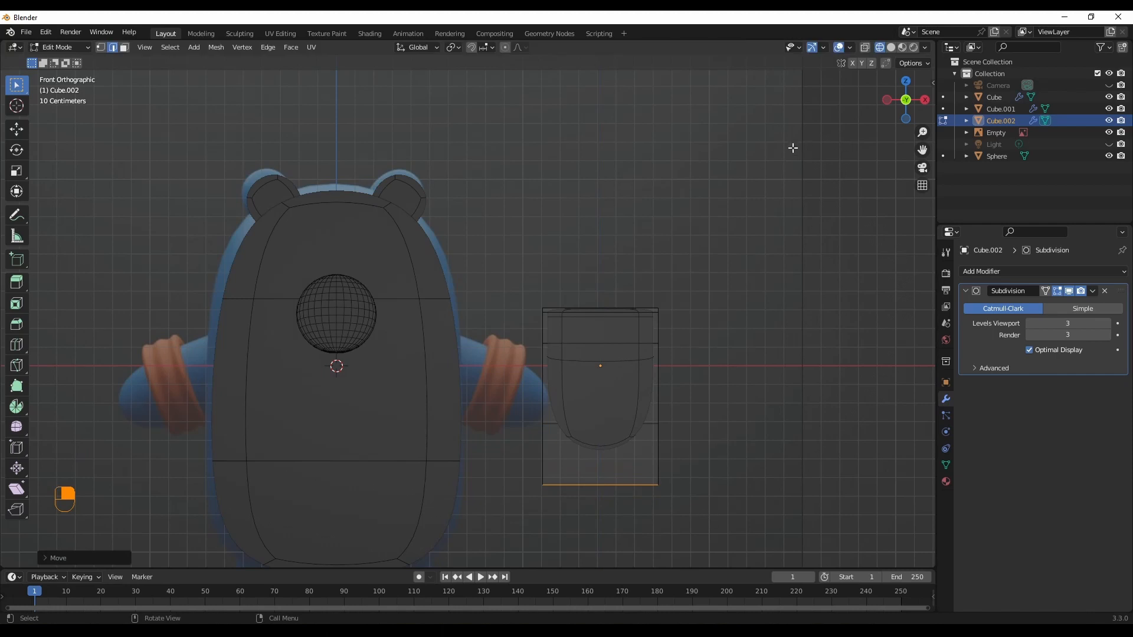
click(70, 52)
click(72, 57)
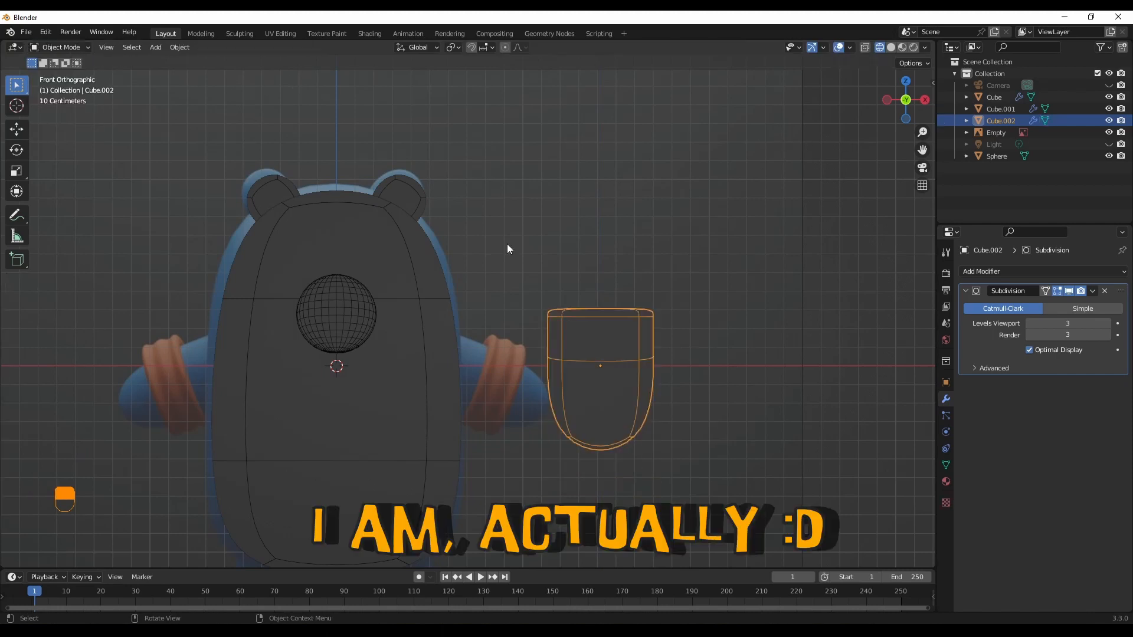
Step: Switch to solid shading and apply Shade Smooth to the lengthened cube beside the body
click(891, 47)
click(763, 348)
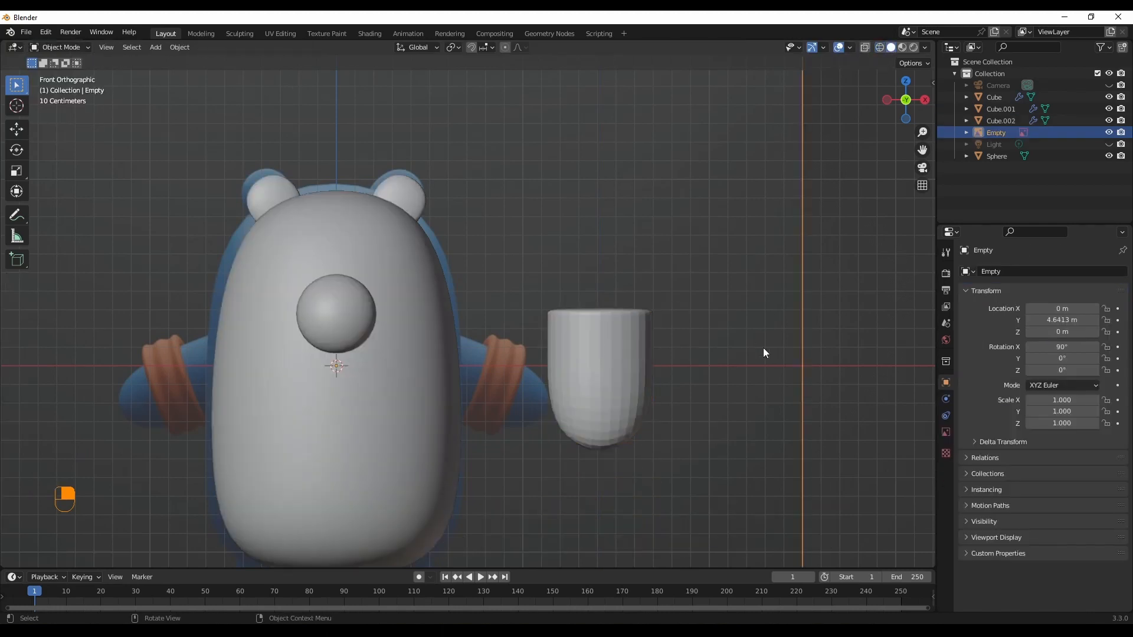
middle_drag(763, 348, 724, 382)
click(658, 371)
right_click(661, 369)
click(660, 371)
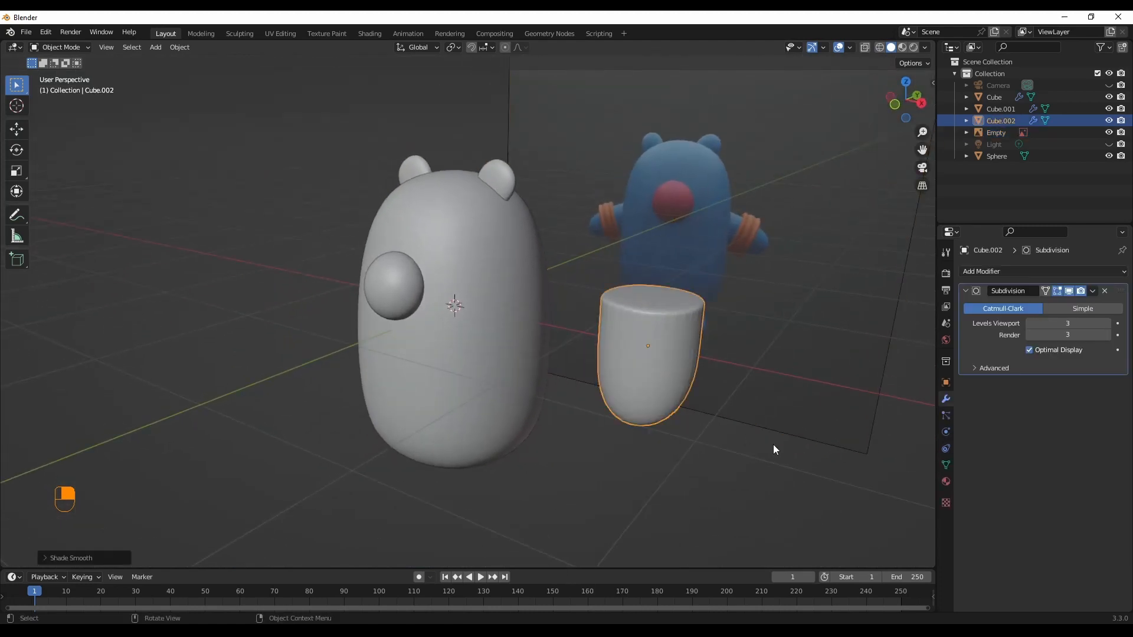
mouse_move(773, 444)
middle_down()
mouse_move(833, 418)
mouse_move(772, 426)
middle_up()
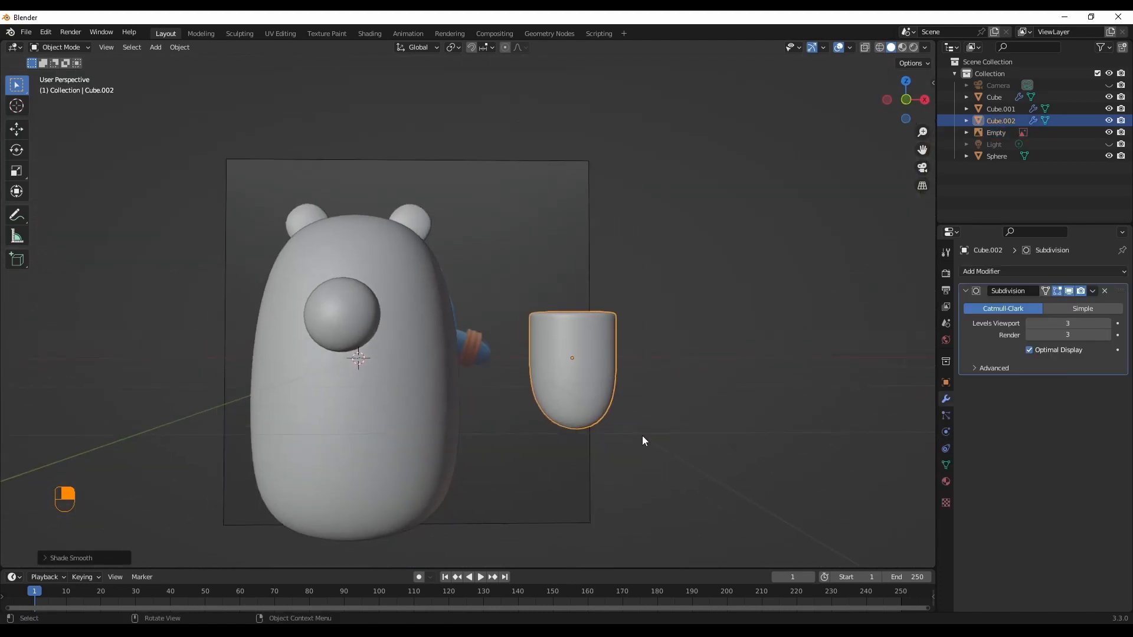
Step: Scale the lengthened cube down and enter Edit Mode to inspect its mesh from the side
key(s)
click(600, 407)
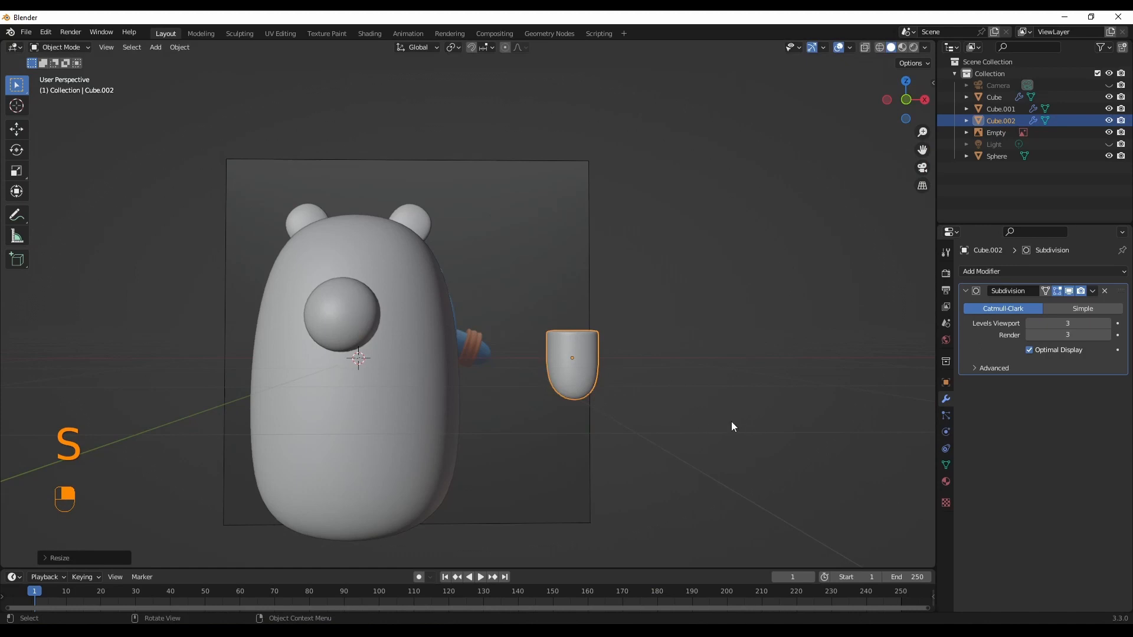
middle_drag(731, 423, 725, 422)
scroll(628, 430, up, 2)
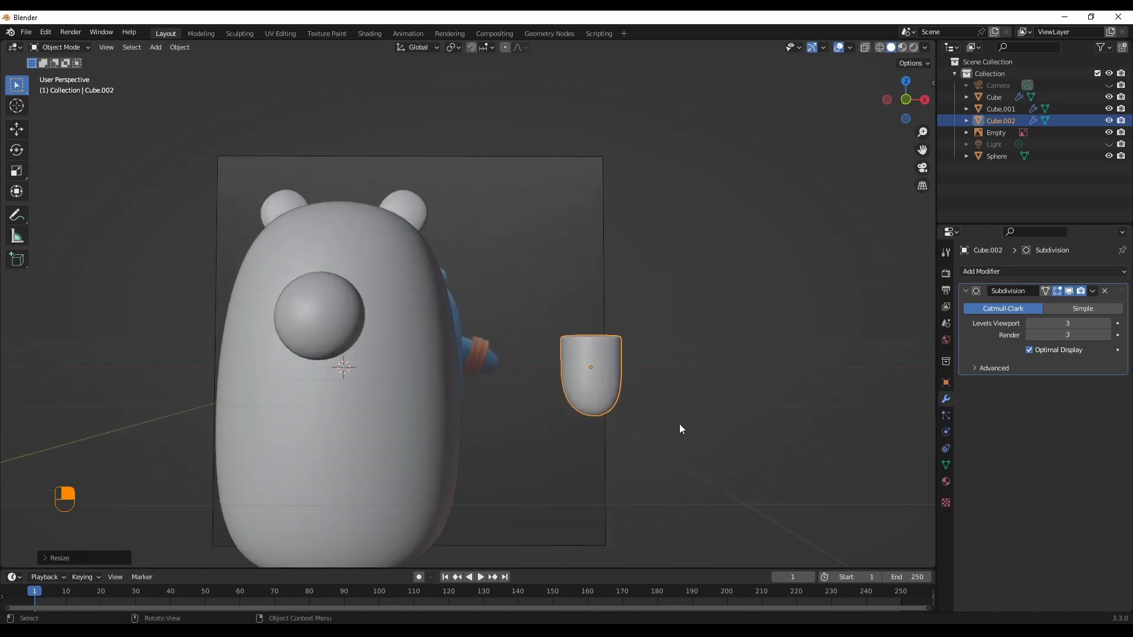
click(74, 48)
click(70, 70)
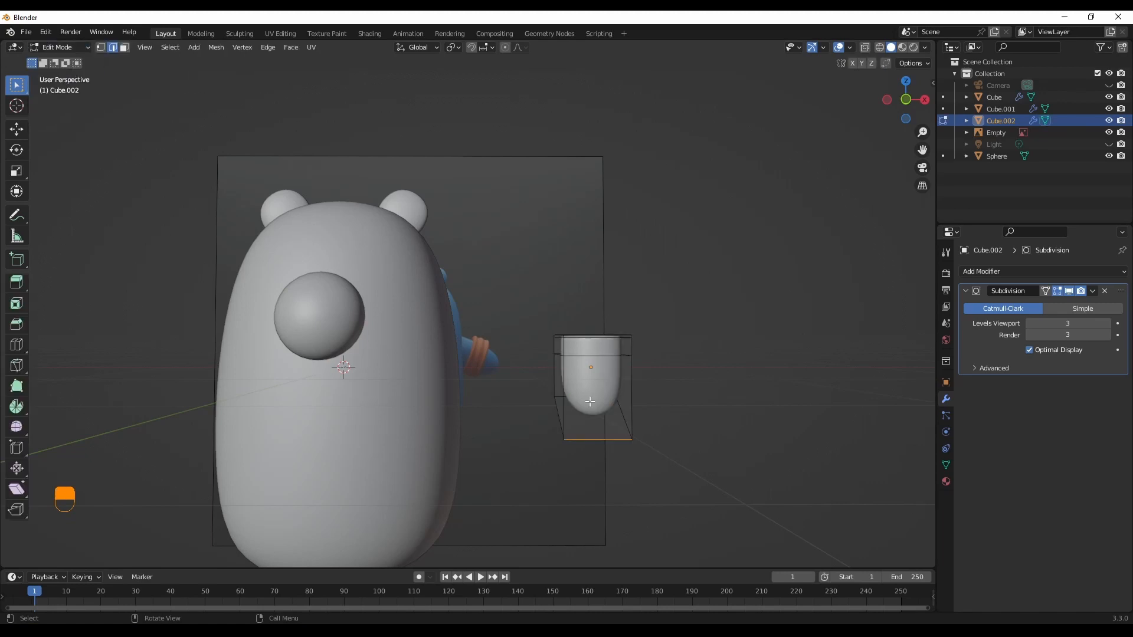
middle_drag(723, 418, 797, 438)
Step: Undo the cube's resize, smooth shading and bottom edge move, back to the two loop cuts in Edit Mode
key(ctrl+z)
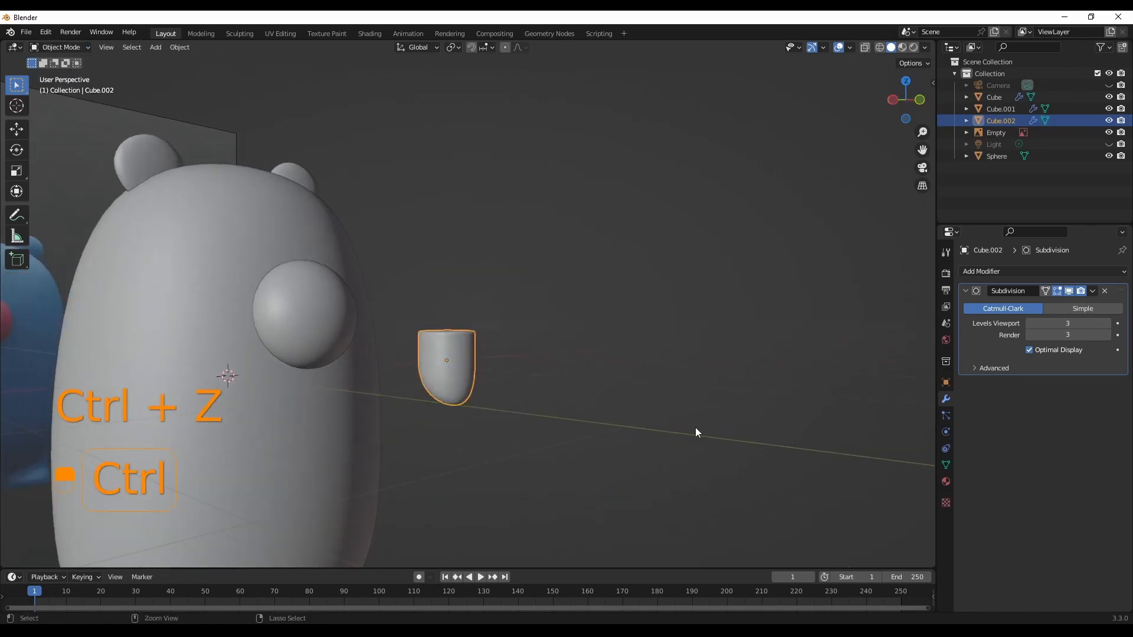
mouse_move(695, 427)
middle_down()
mouse_move(642, 395)
mouse_move(601, 436)
mouse_move(462, 427)
mouse_move(730, 411)
mouse_move(688, 423)
middle_up()
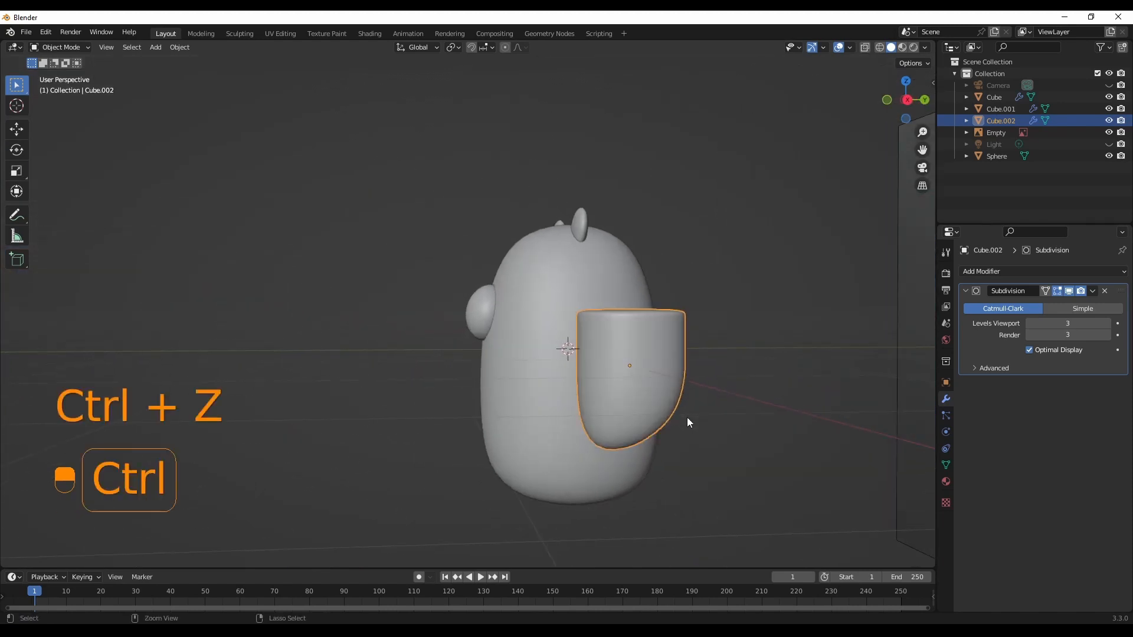
key(ctrl+z)
key(ctrl+z)
key(ctrl+z)
key(ctrl+z)
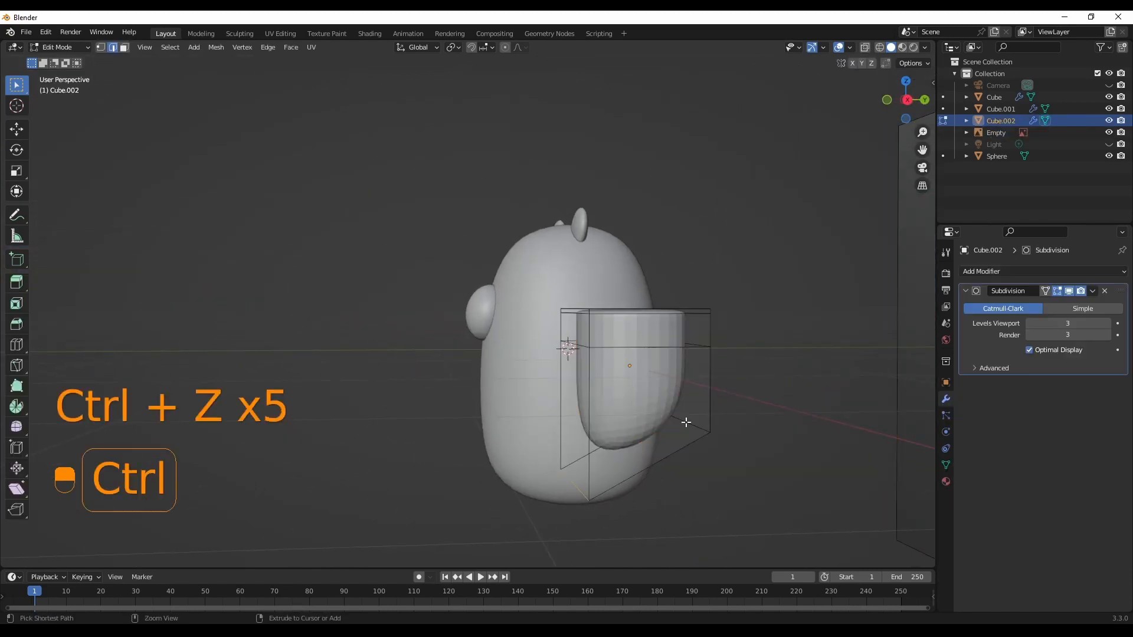
key(ctrl+z)
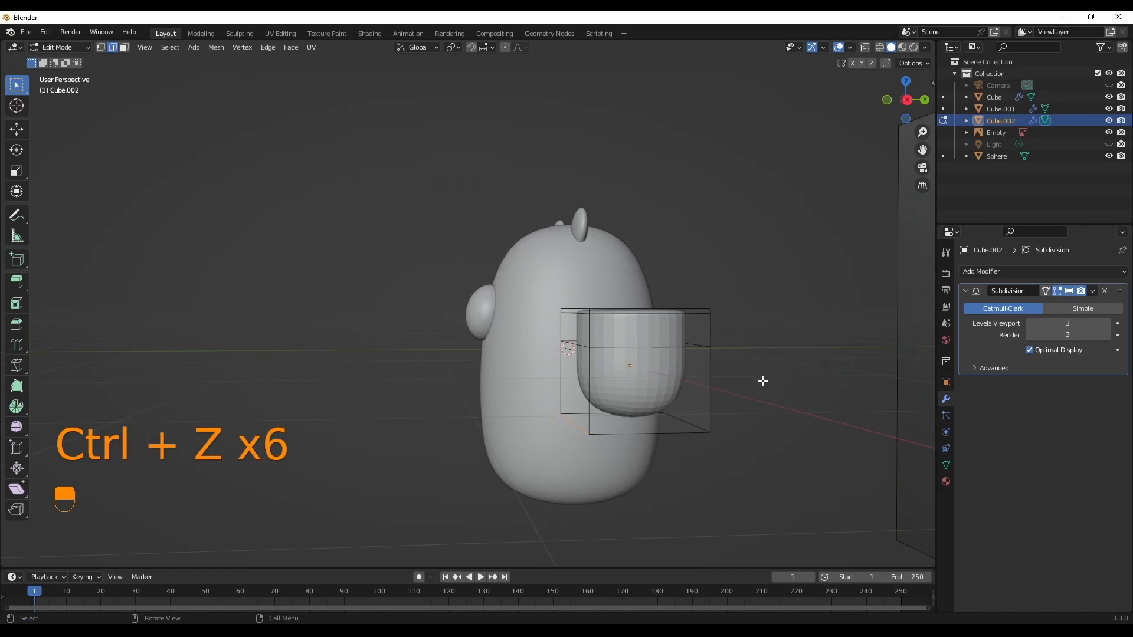
middle_drag(763, 381, 818, 397)
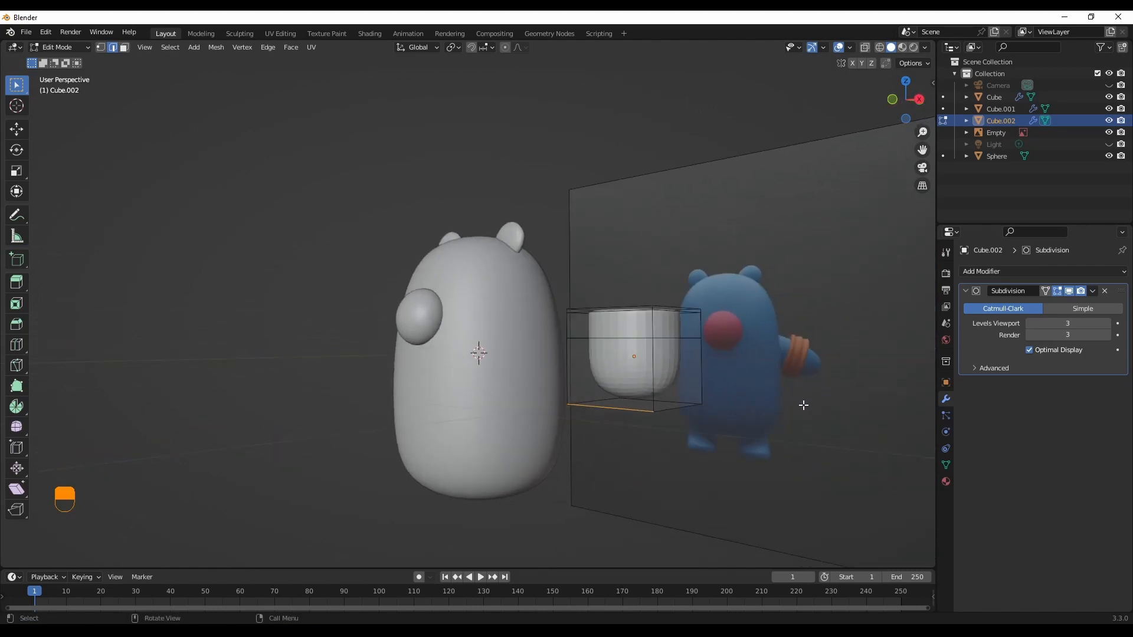
Step: Show the cube's mesh in wireframe shading from the front orthographic view
key(grave)
click(738, 367)
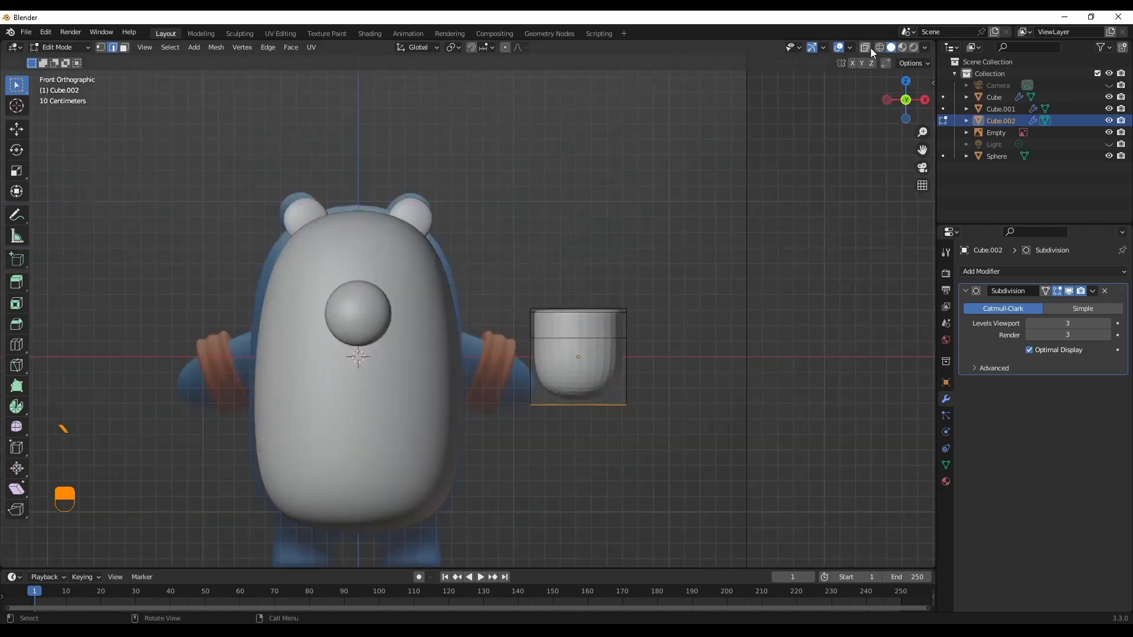
click(879, 48)
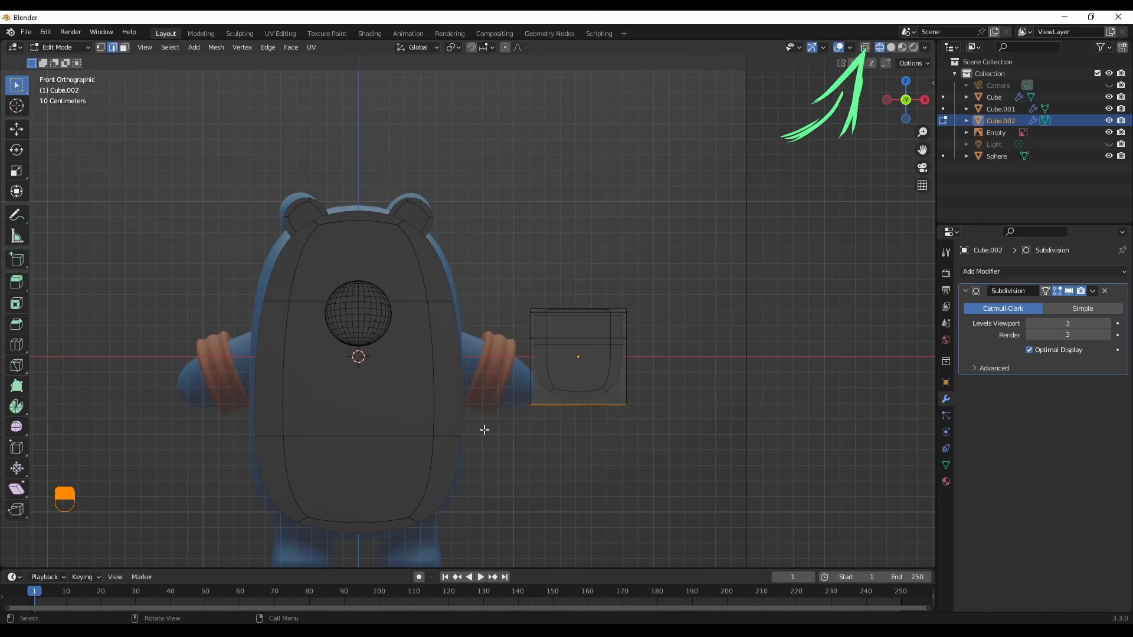
middle_drag(483, 430, 708, 441)
key(grave)
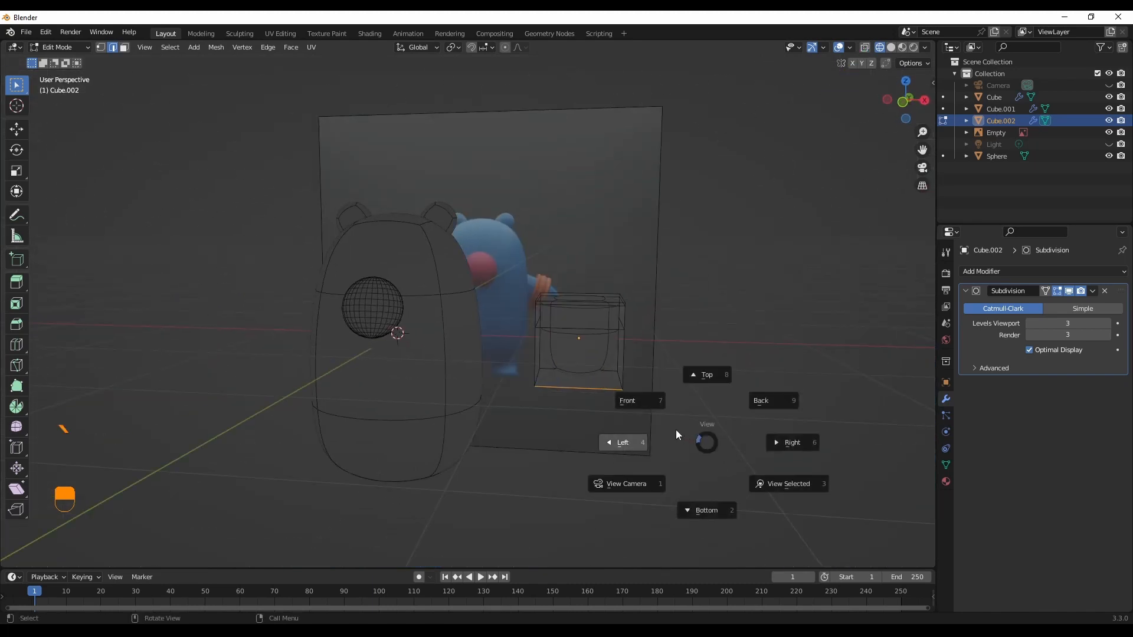
click(641, 400)
Step: Toggle X-ray on and off to compare how the meshes display, leaving it off
click(865, 49)
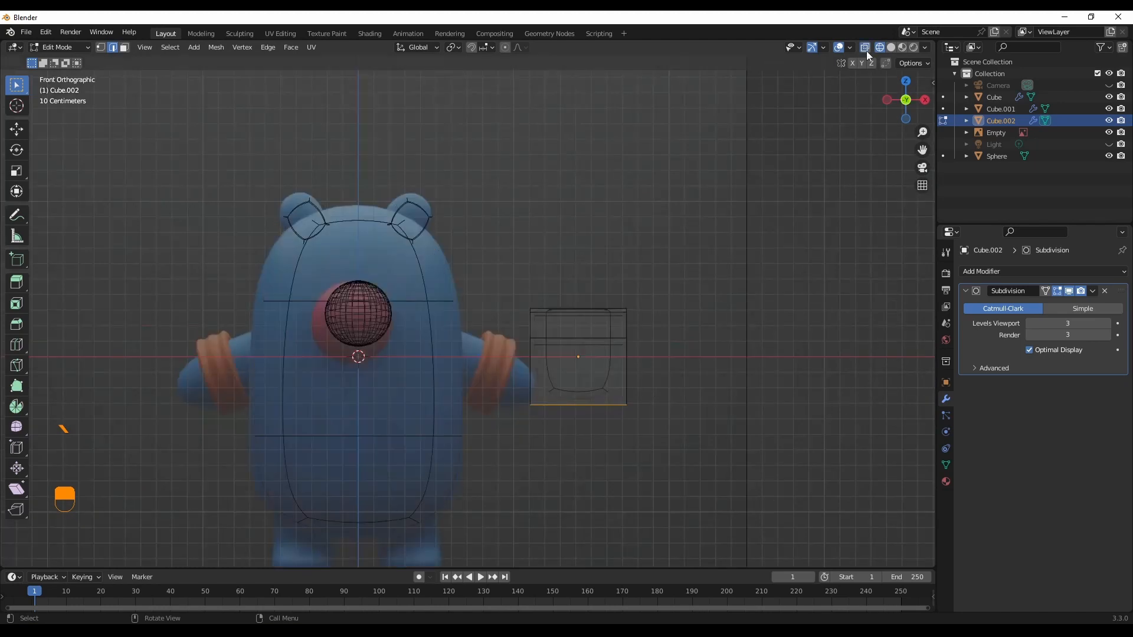
click(866, 50)
click(865, 49)
click(866, 50)
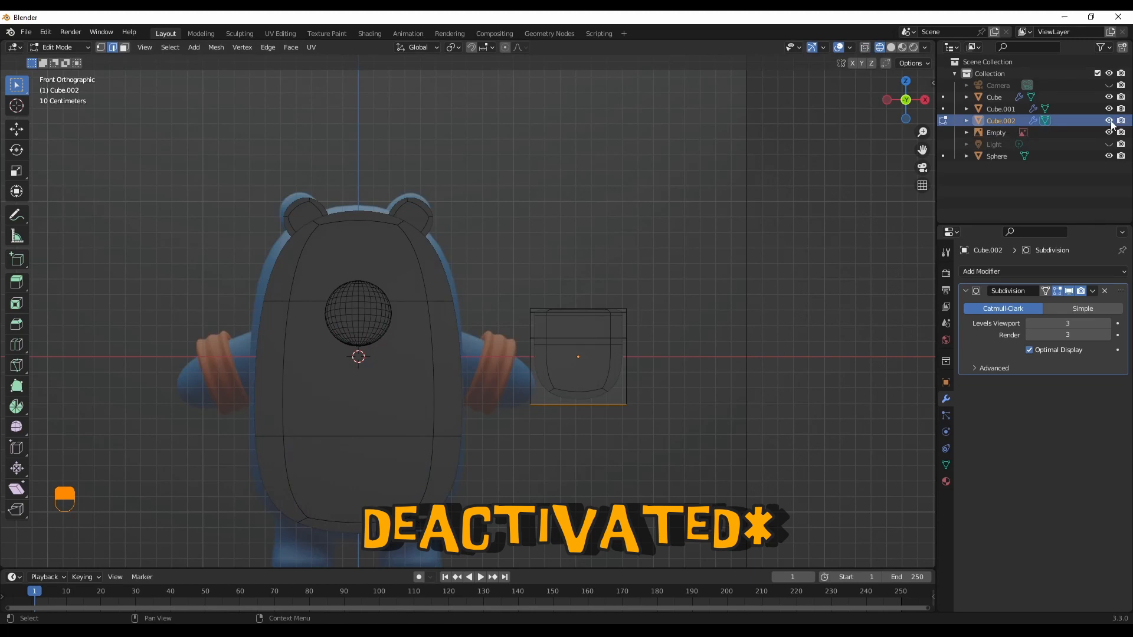
Step: Box-select the cube's bottom vertices from the front with X-ray off and check from the side which ones are selected
drag(663, 376, 501, 431)
middle_drag(620, 427, 551, 425)
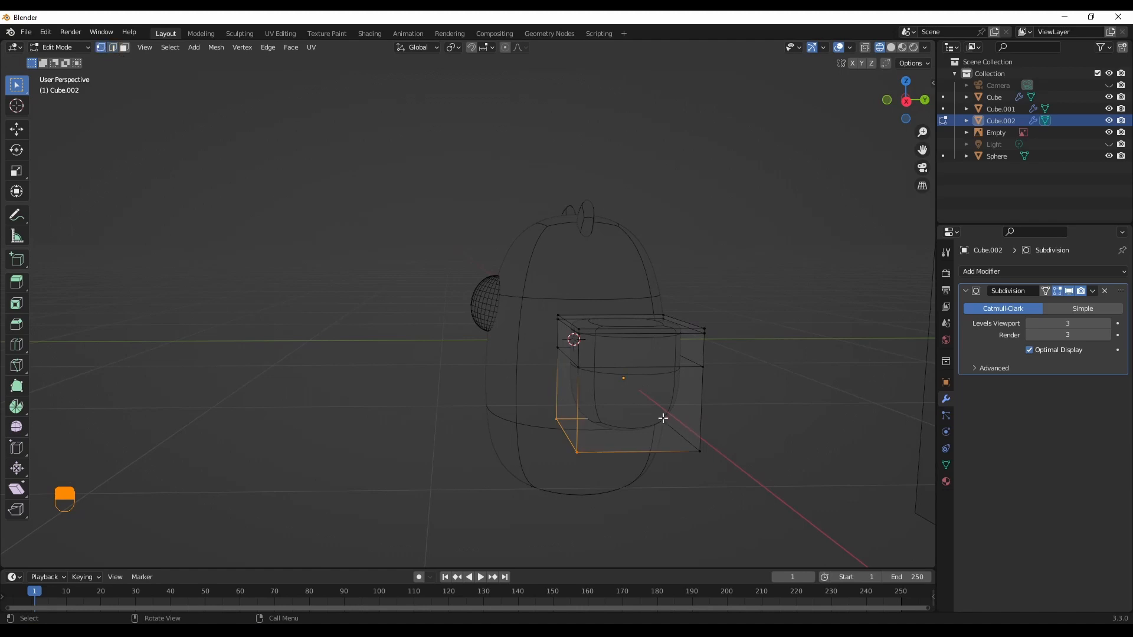
middle_drag(663, 418, 718, 412)
key(grave)
click(678, 376)
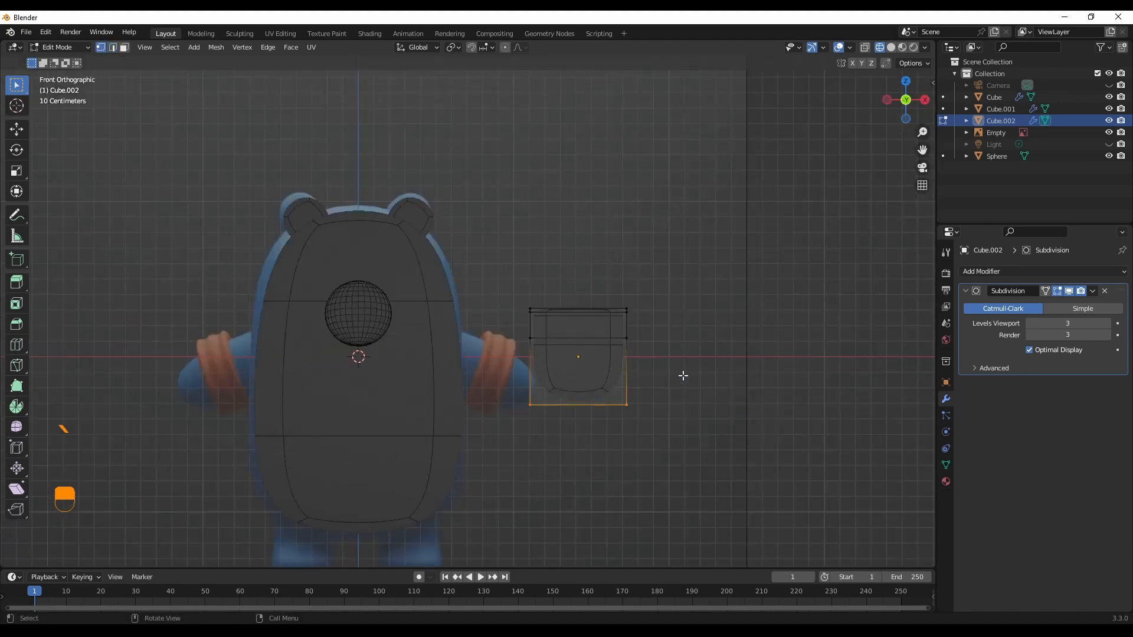
drag(683, 376, 479, 439)
middle_drag(648, 425, 605, 434)
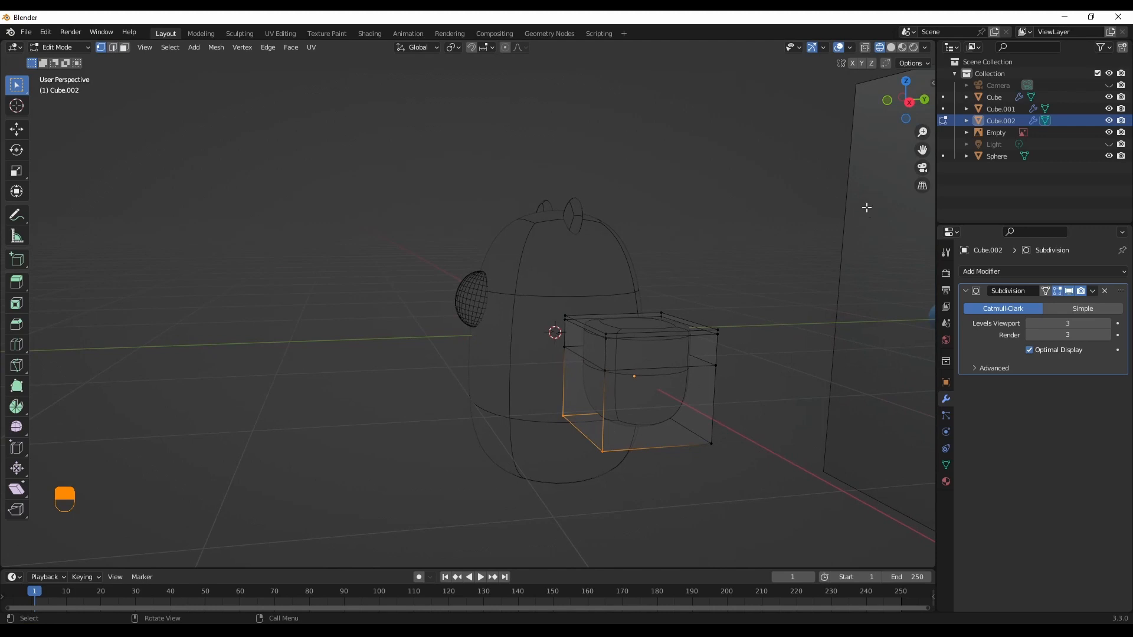
Step: Turn on X-ray in wireframe shading and box-select all of the cube's bottom vertices from the front view
click(865, 47)
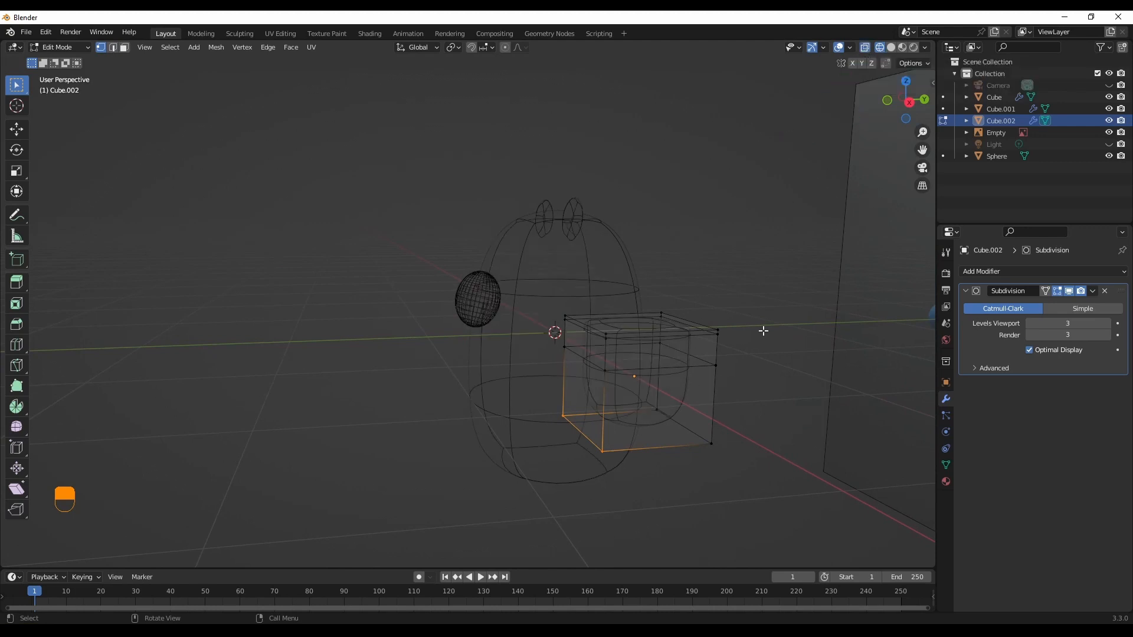
click(891, 47)
click(880, 49)
key(grave)
click(741, 315)
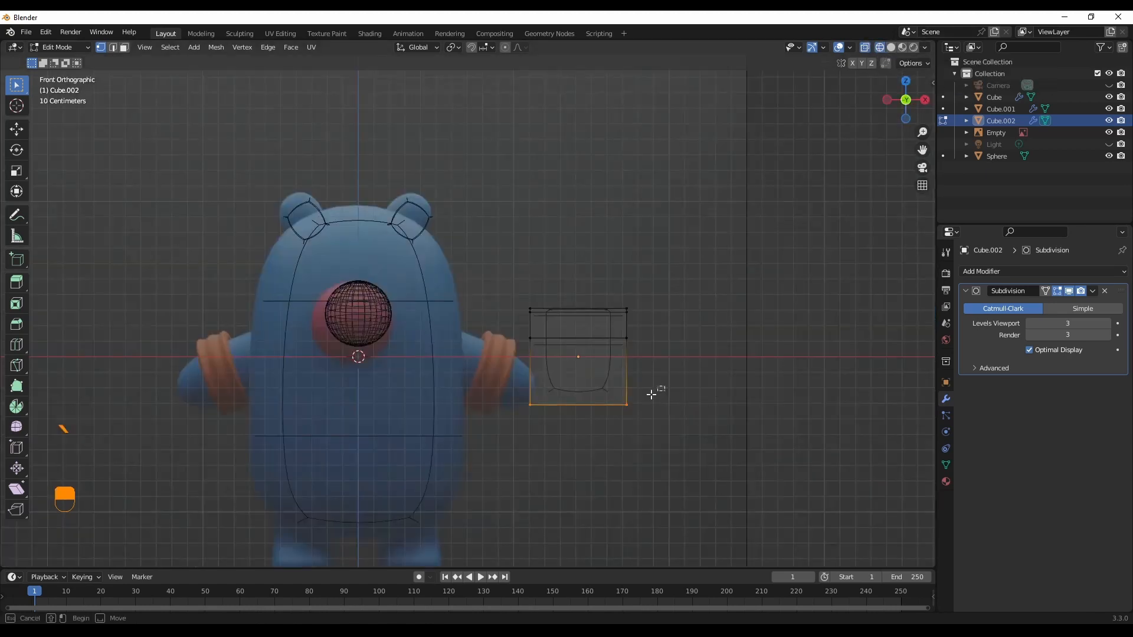
drag(665, 387, 478, 426)
middle_drag(478, 426, 693, 389)
Step: Move the cube's selected bottom face downward in solid shading to lengthen the limb, and return to Object Mode
click(892, 48)
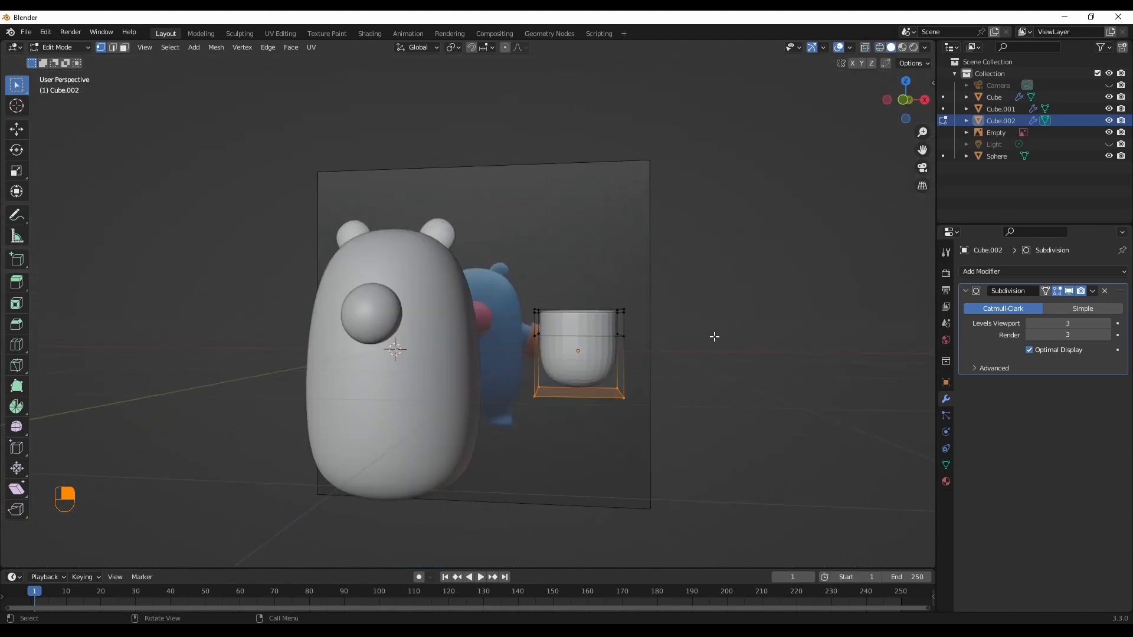
key(g)
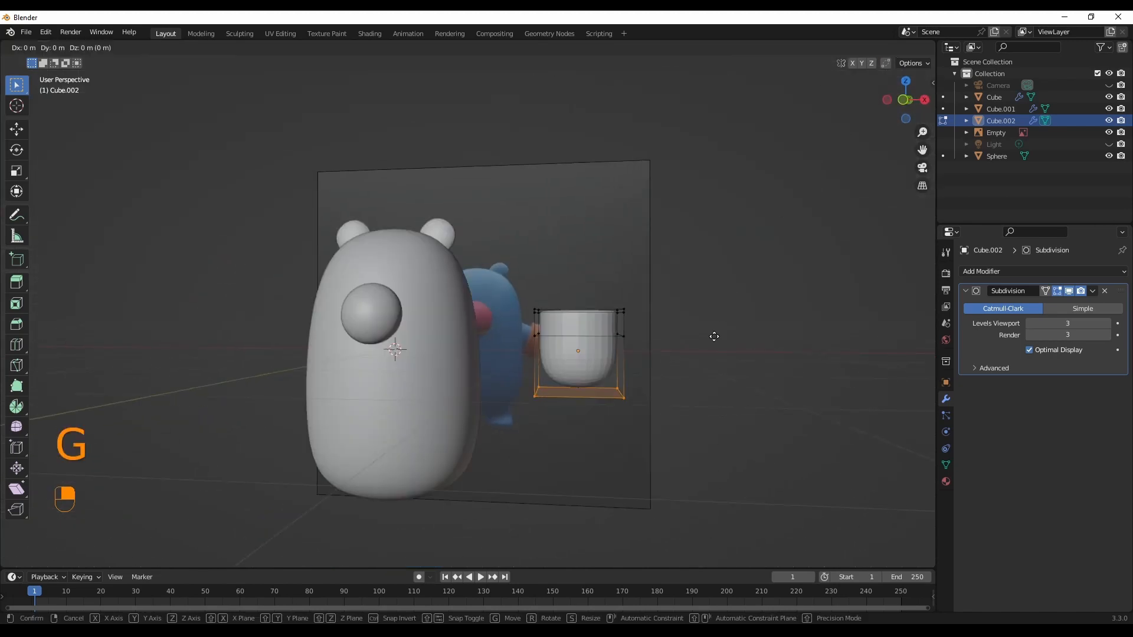
click(713, 385)
click(70, 47)
click(59, 58)
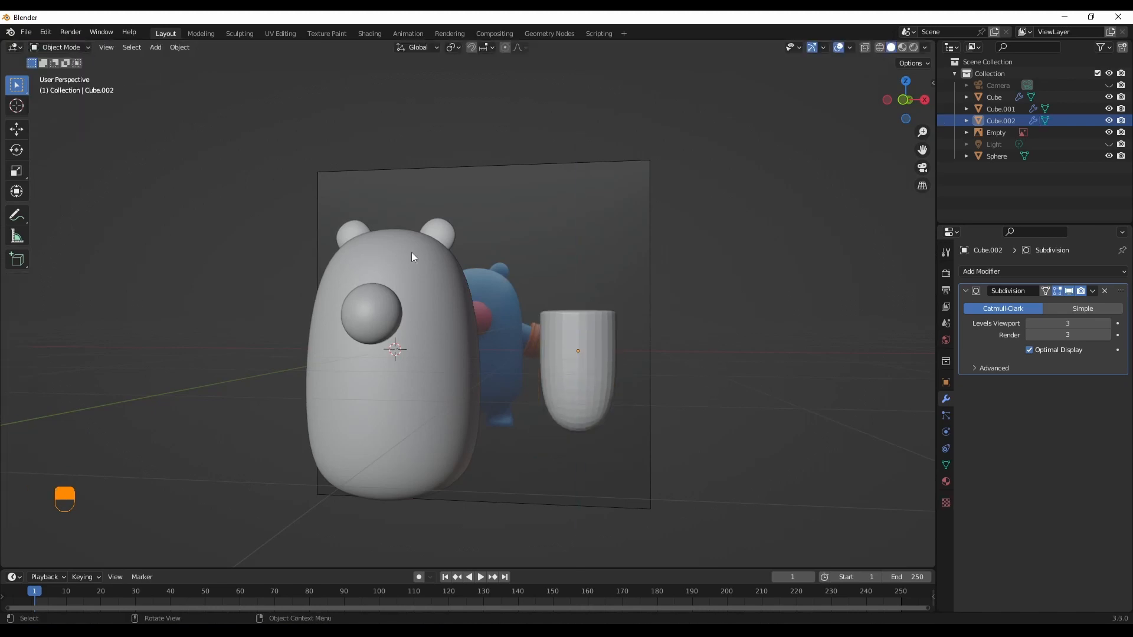
Step: Scale the whole limb down uniformly so it is closer in size to the bear's arm
click(581, 352)
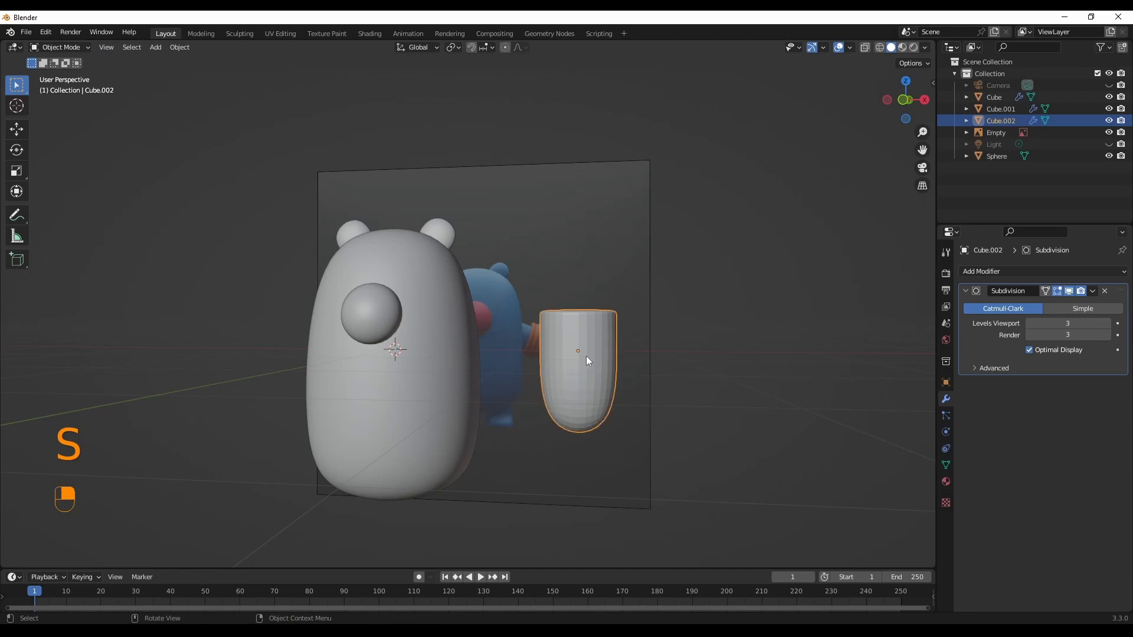
key(s)
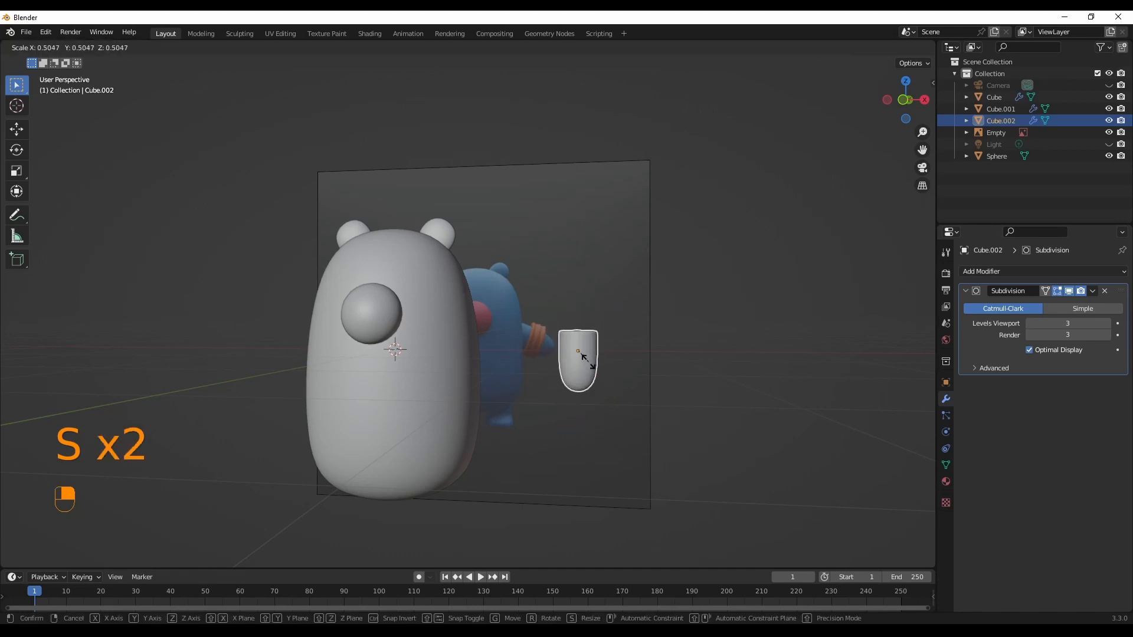
click(593, 372)
middle_drag(593, 372, 727, 418)
key(s)
click(721, 409)
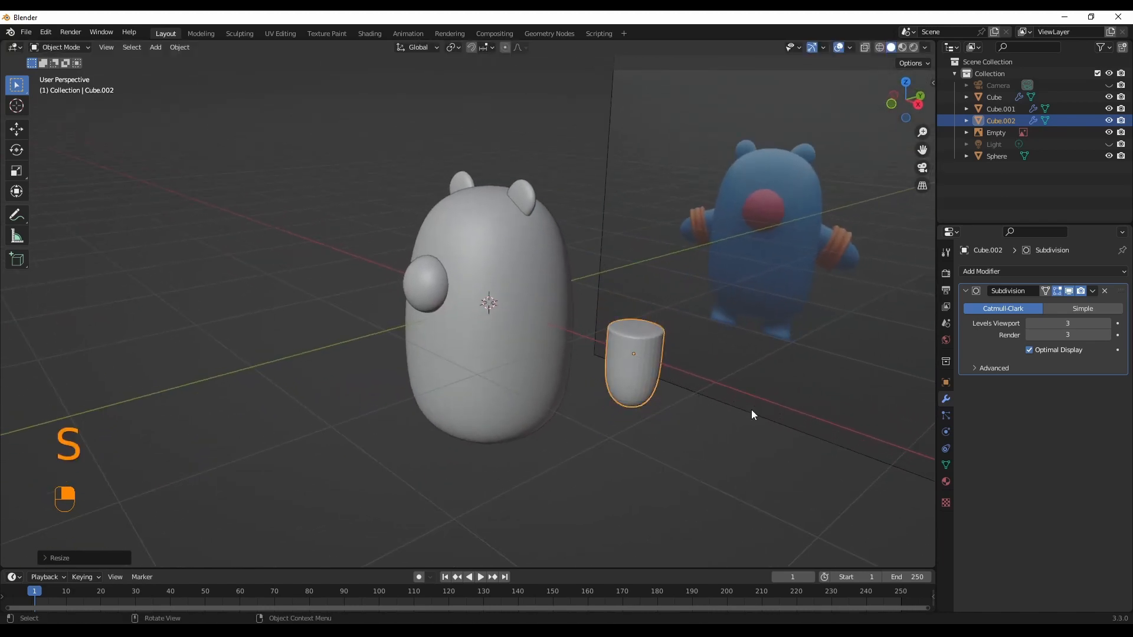
middle_drag(752, 410, 835, 389)
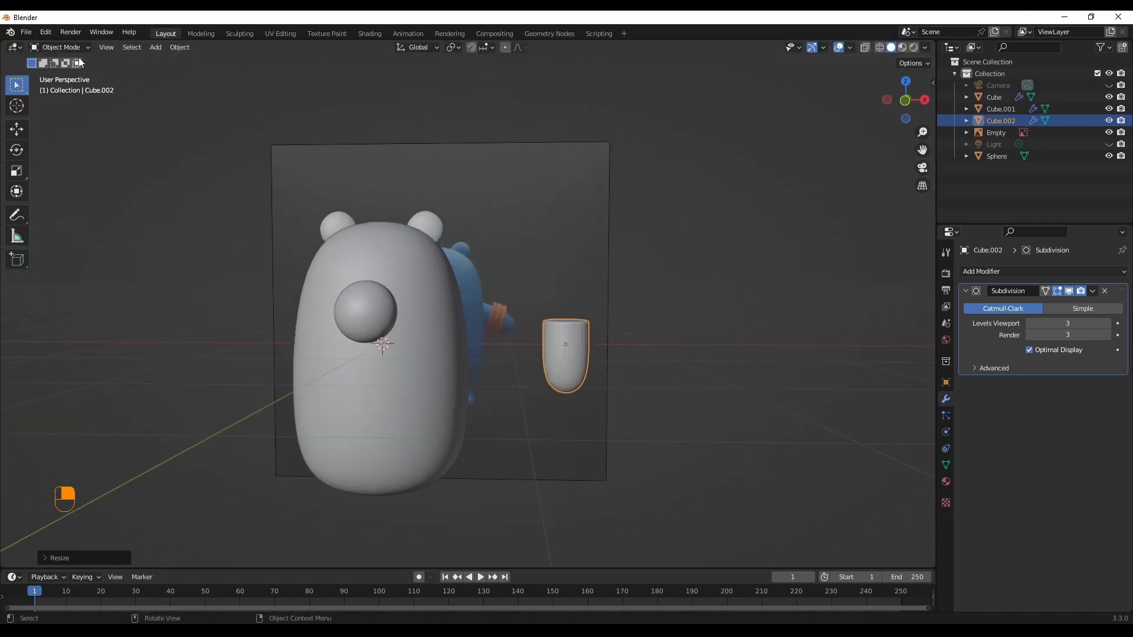
Step: In Edit Mode, lower the limb's bottom face by about 0.07 m along the global Z axis
click(62, 47)
click(65, 48)
click(66, 50)
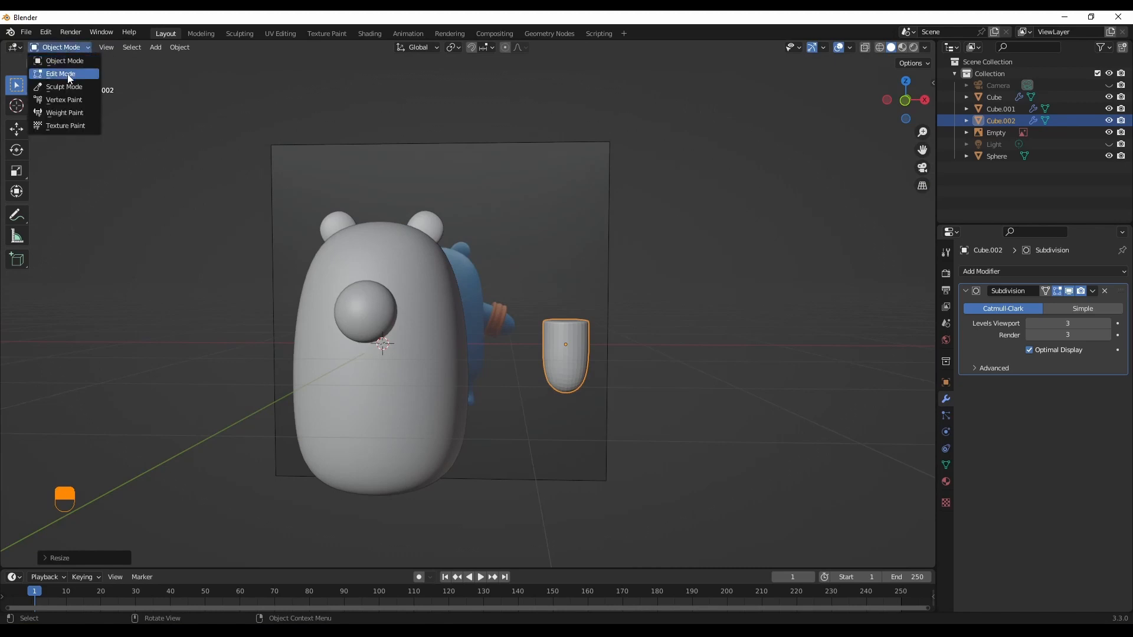
click(62, 74)
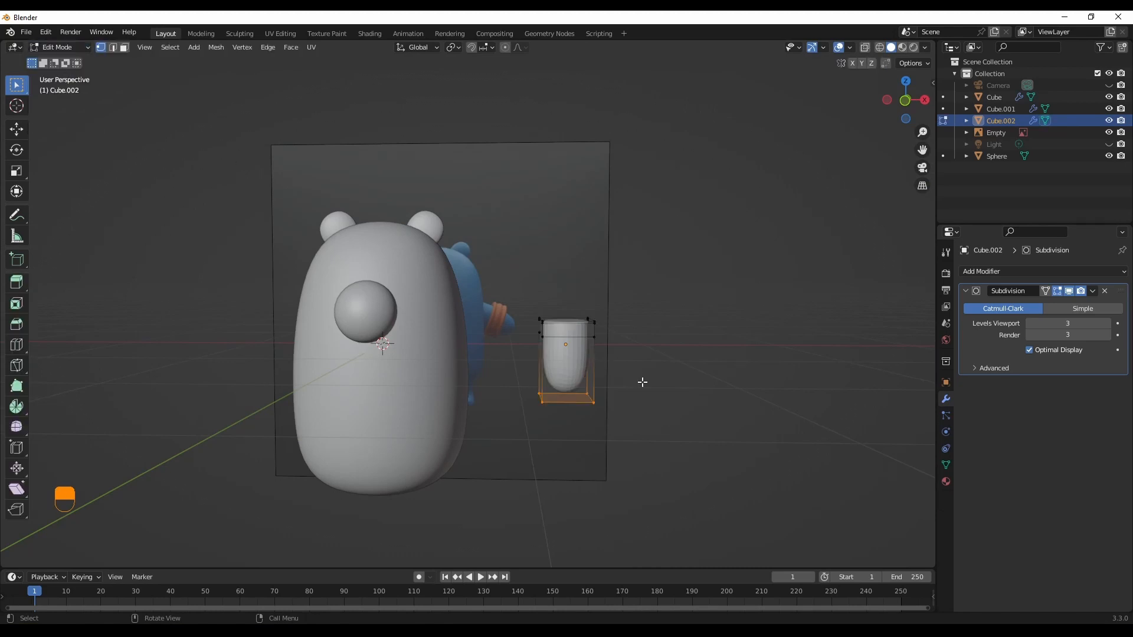
key(g)
key(z)
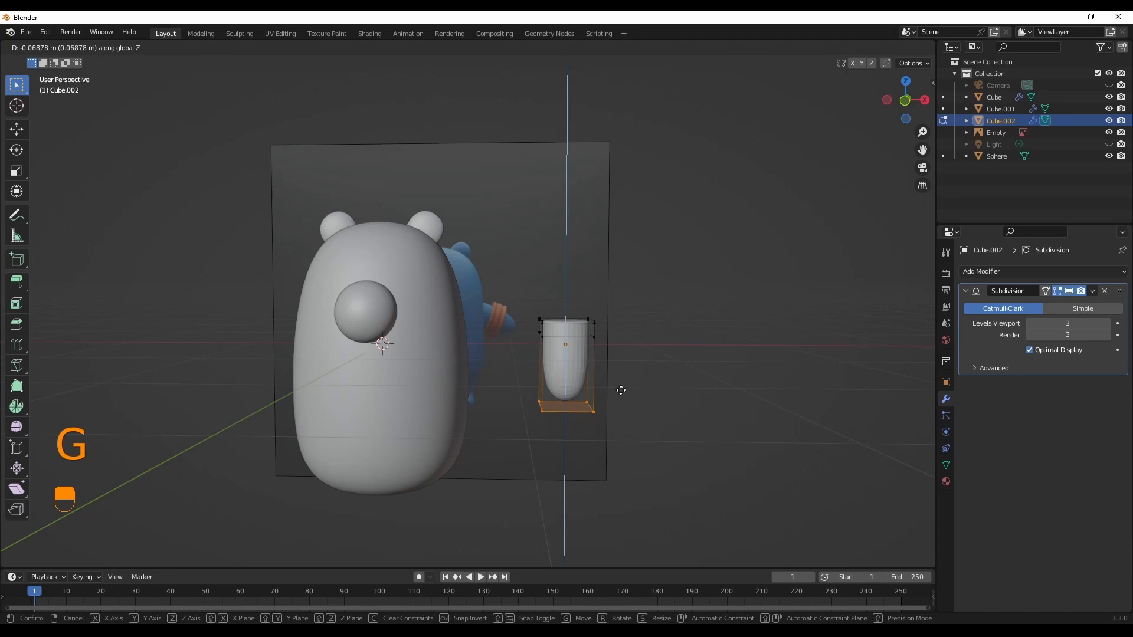
click(619, 390)
middle_drag(617, 387, 697, 366)
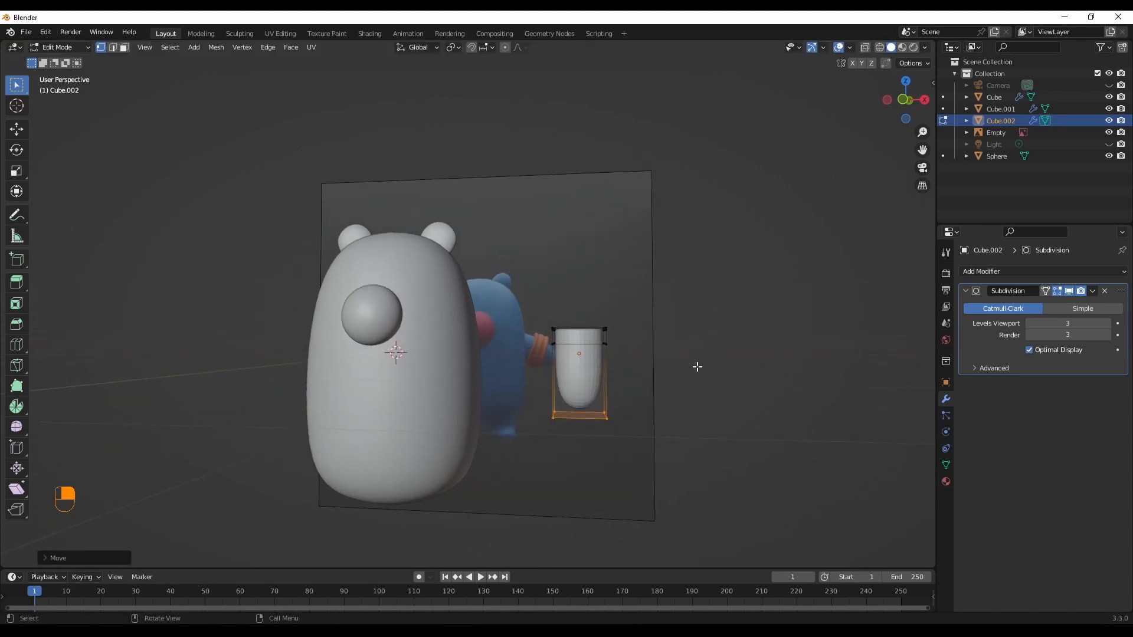
Step: Box-select the limb's middle edge loop from the front with X-ray on and lower it about 0.05 m along Z
key(grave)
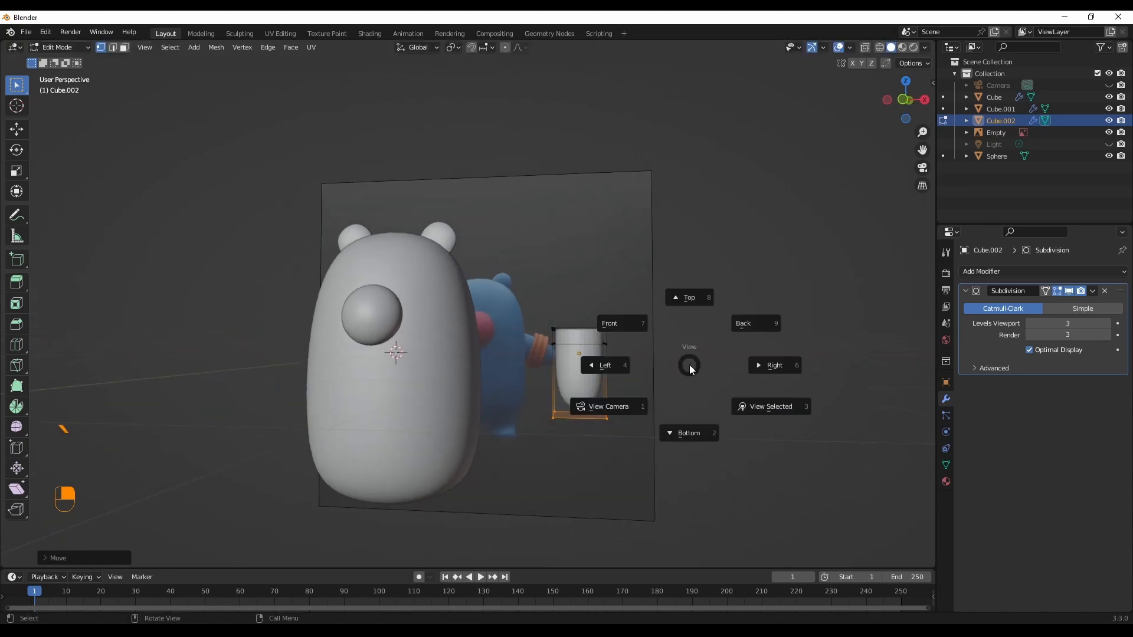
click(639, 334)
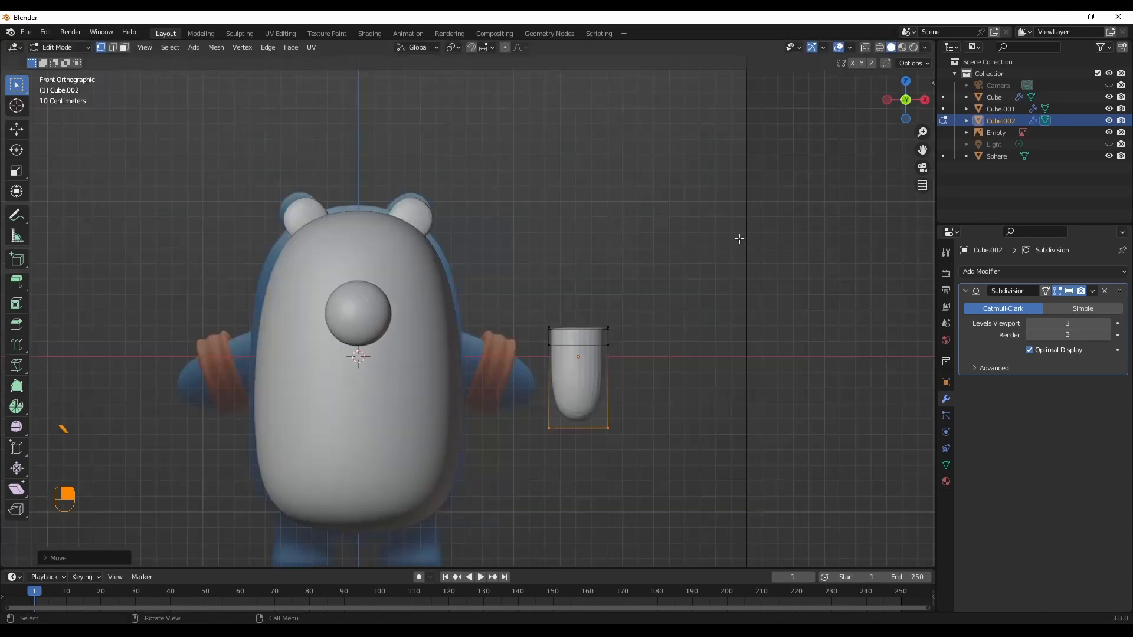
click(865, 47)
drag(617, 343, 517, 357)
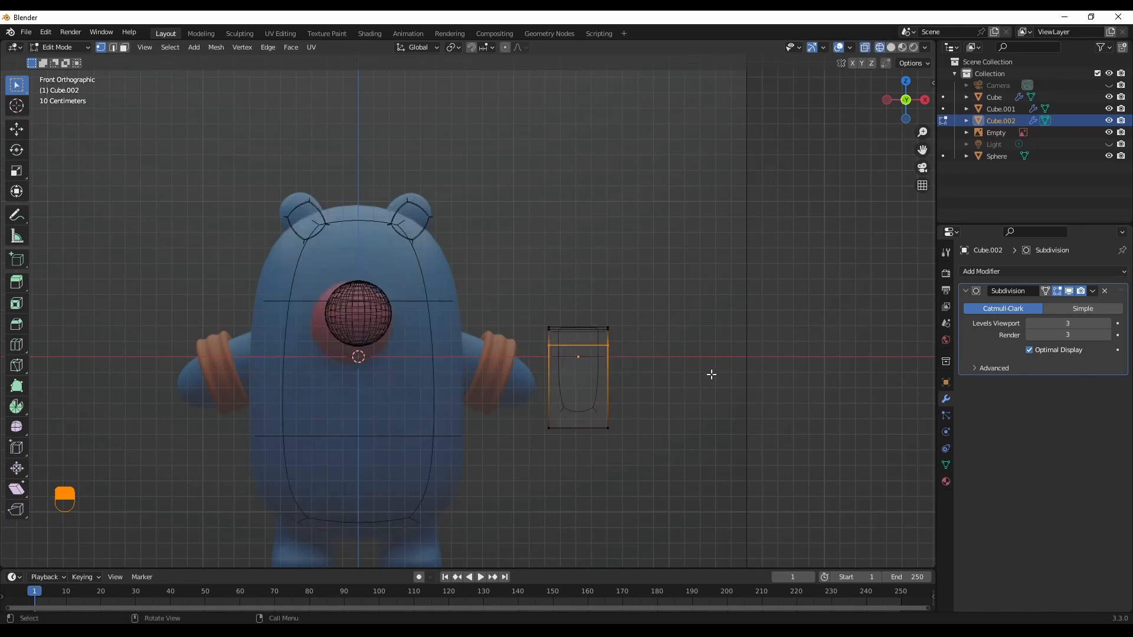
mouse_move(712, 374)
middle_down()
mouse_move(675, 415)
mouse_move(713, 382)
middle_up()
key(g)
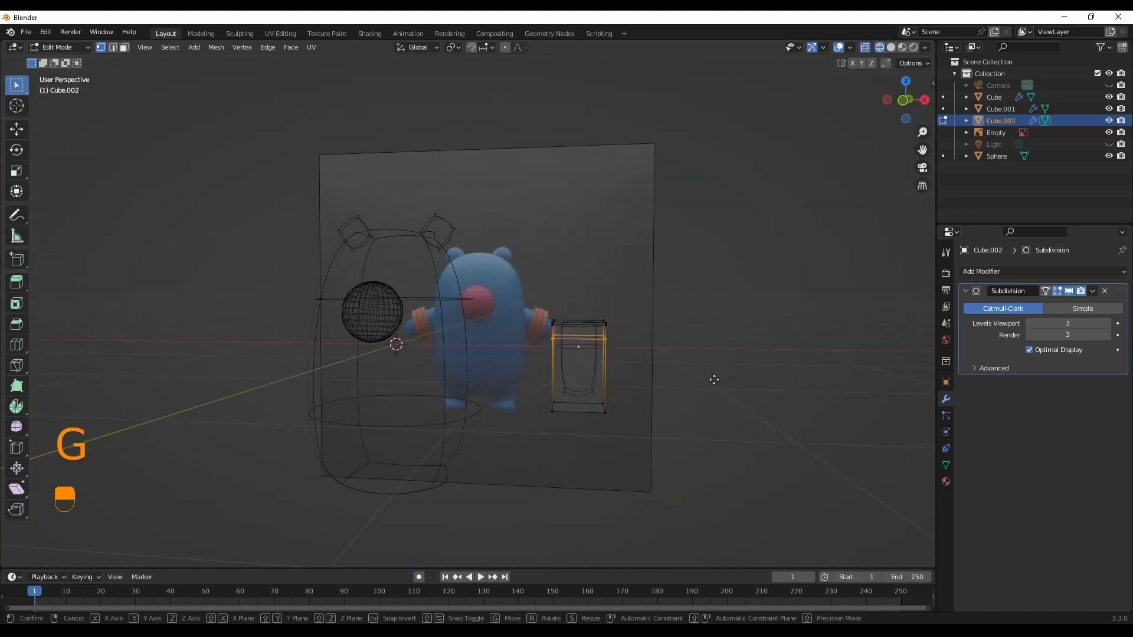
key(z)
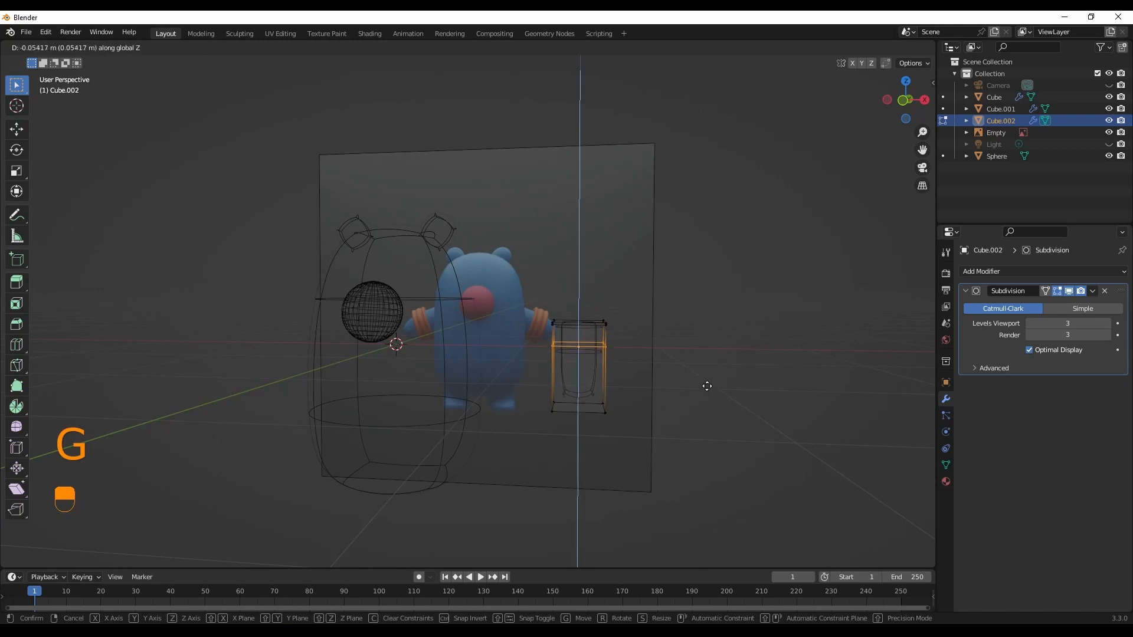
click(706, 385)
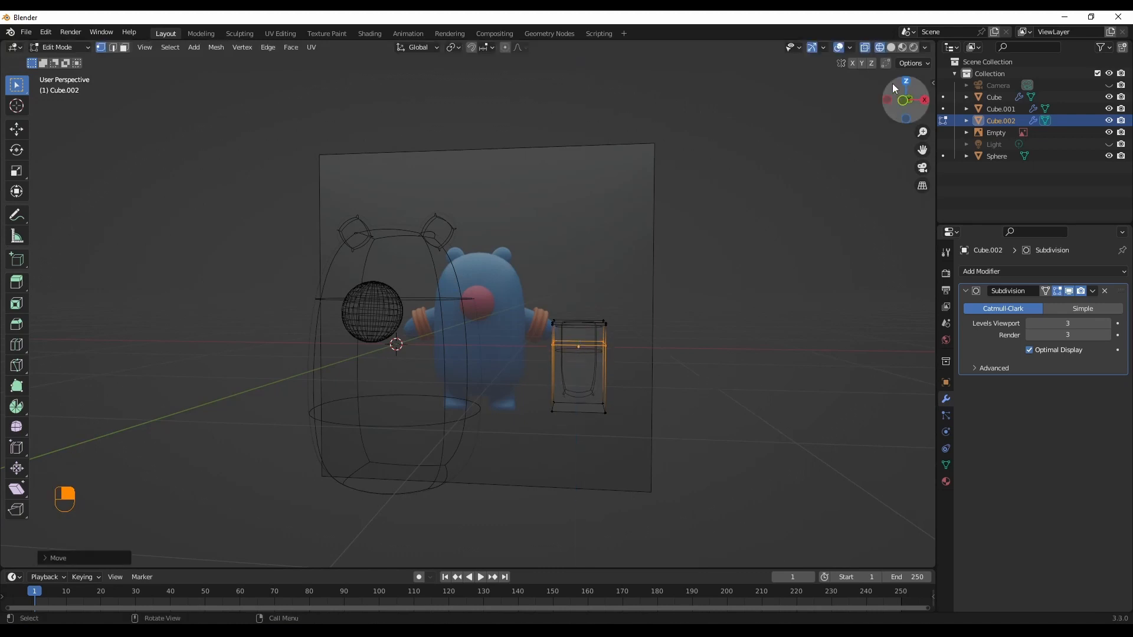
Step: Return to solid shading and Object Mode, and shade the limb smooth
click(891, 47)
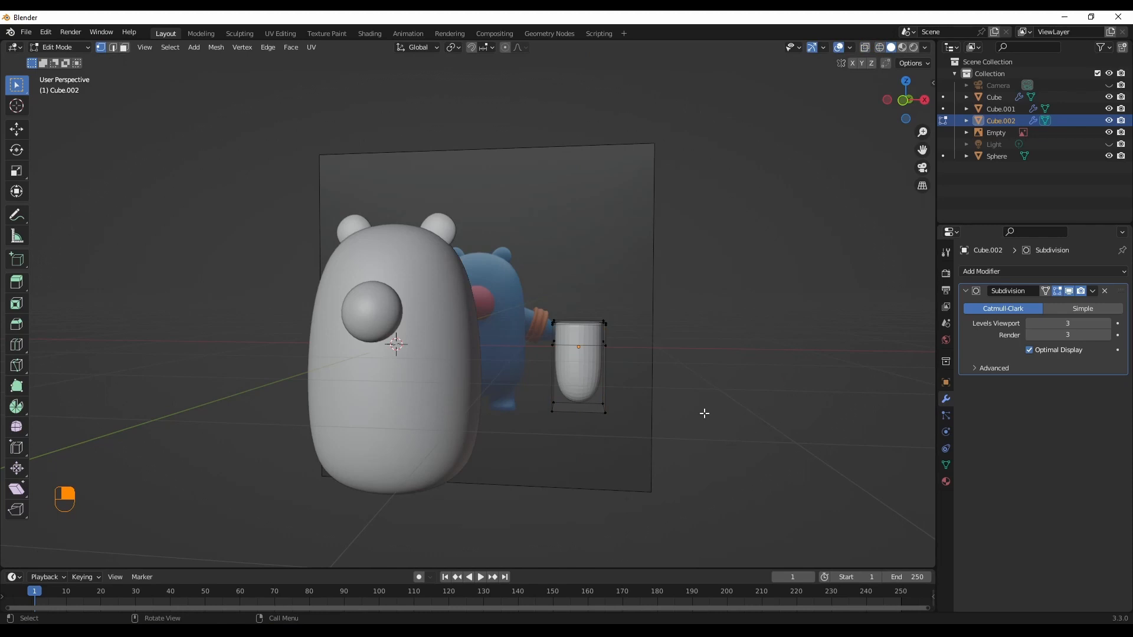
click(59, 47)
click(95, 61)
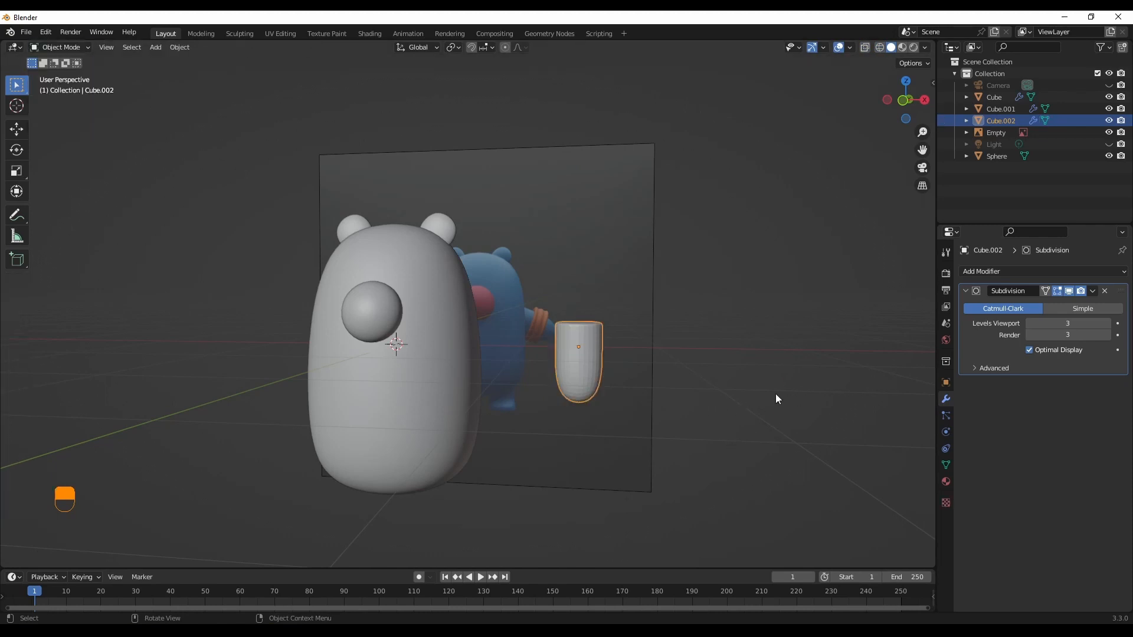
mouse_move(775, 394)
middle_down()
mouse_move(676, 416)
mouse_move(626, 403)
mouse_move(679, 388)
mouse_move(778, 395)
middle_up()
right_click(583, 378)
click(588, 378)
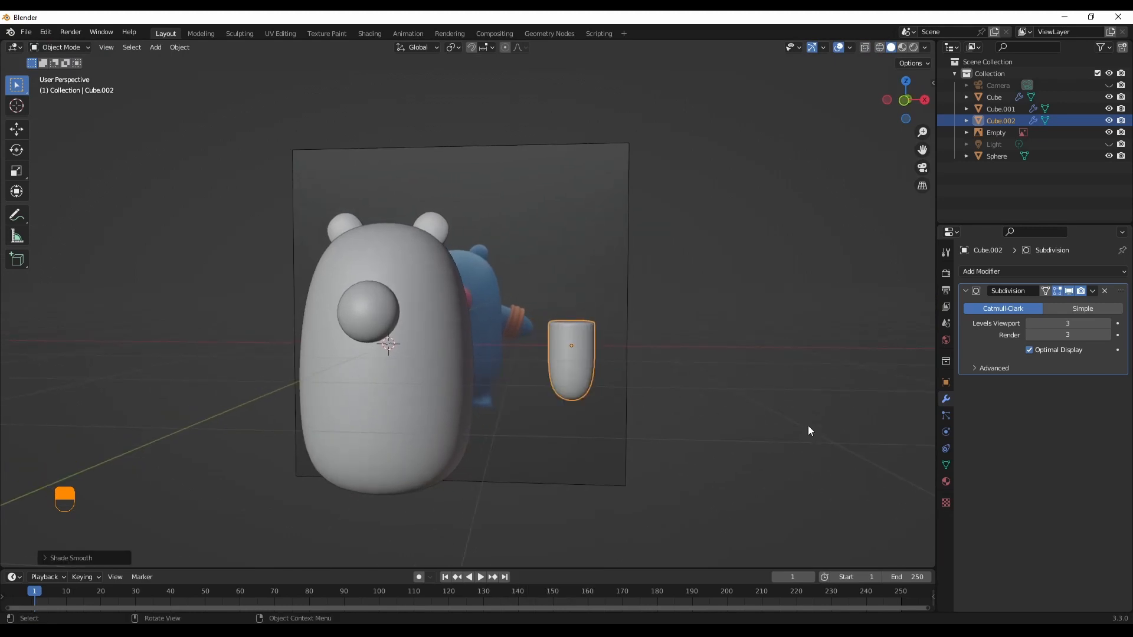
Step: Try rotating the limb by 90 degrees about the global X axis and undo the rotation
key(r)
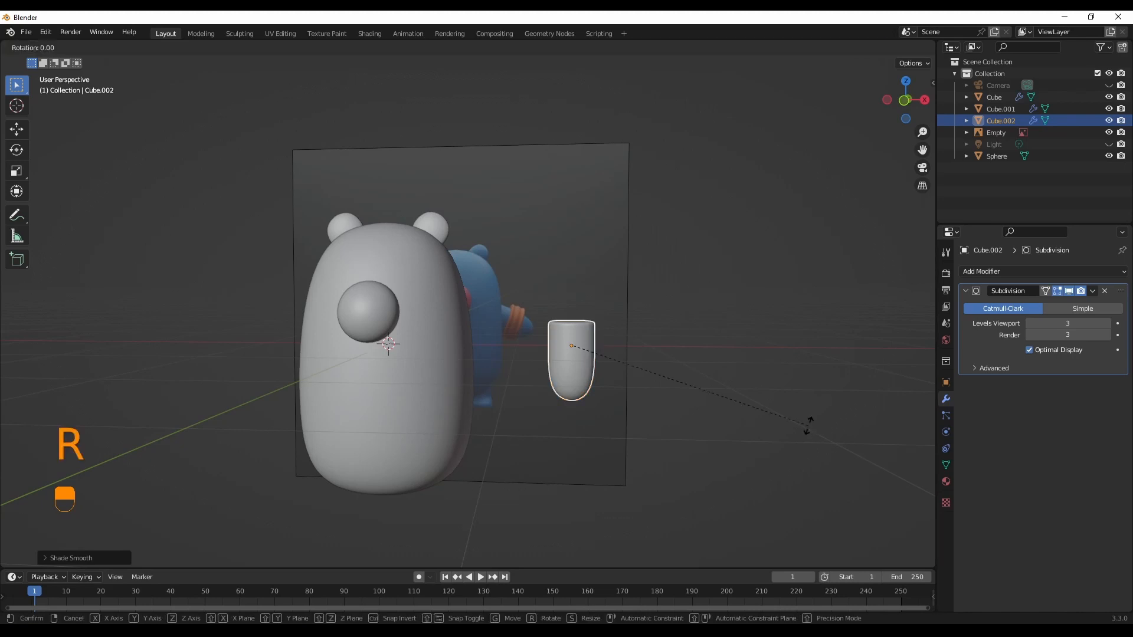
text(x90)
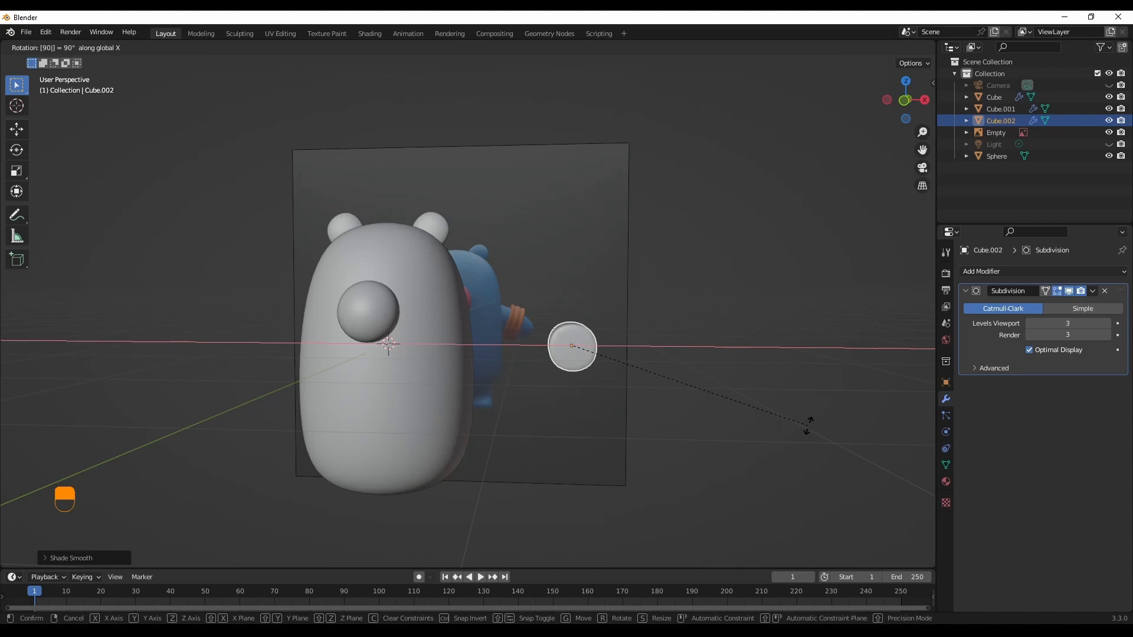
key(minus)
text(90)
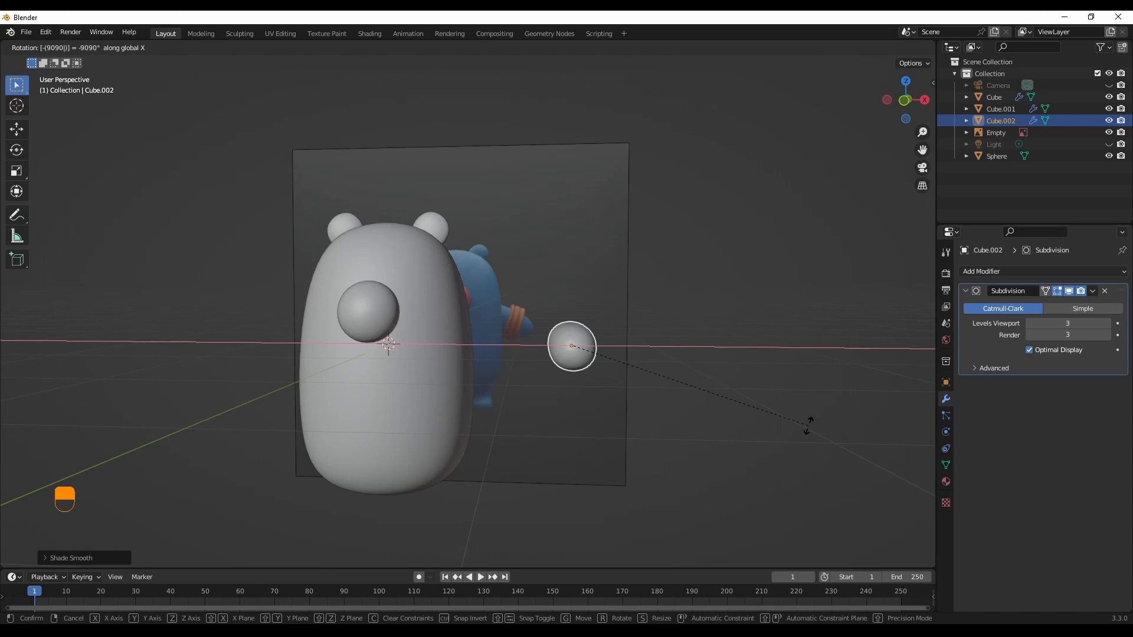
text(c)
key(BackSpace)
key(BackSpace)
key(BackSpace)
key(BackSpace)
key(BackSpace)
click(721, 392)
middle_drag(721, 387, 734, 420)
key(ctrl+z)
Step: Try rotating the limb freehand about the global Y axis and undo it
key(r)
key(y)
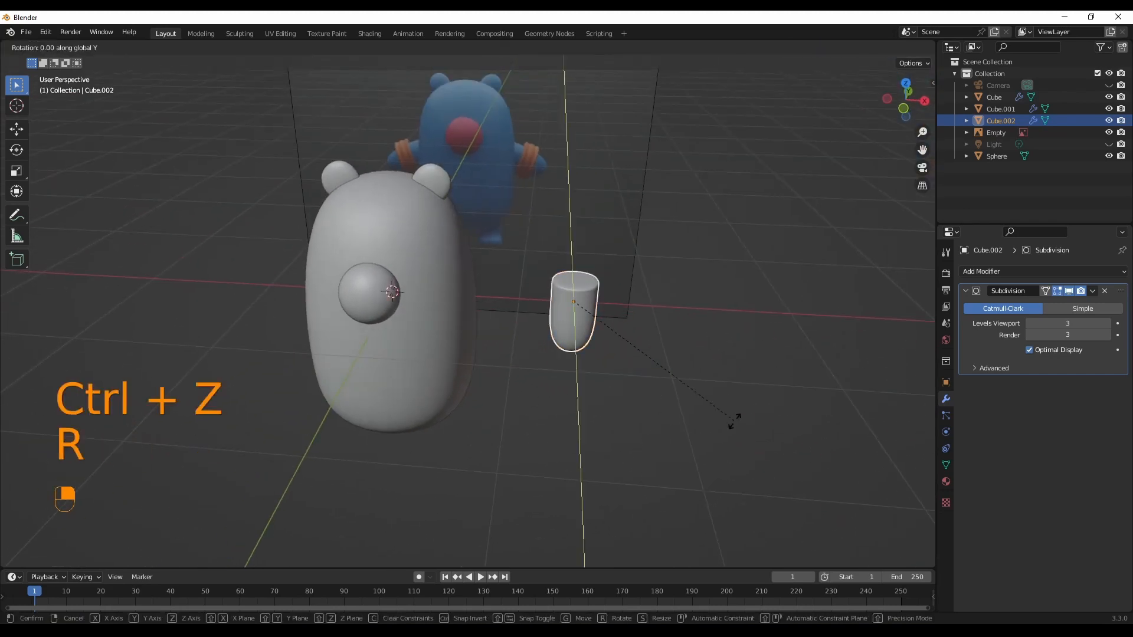
click(835, 330)
key(ctrl+z)
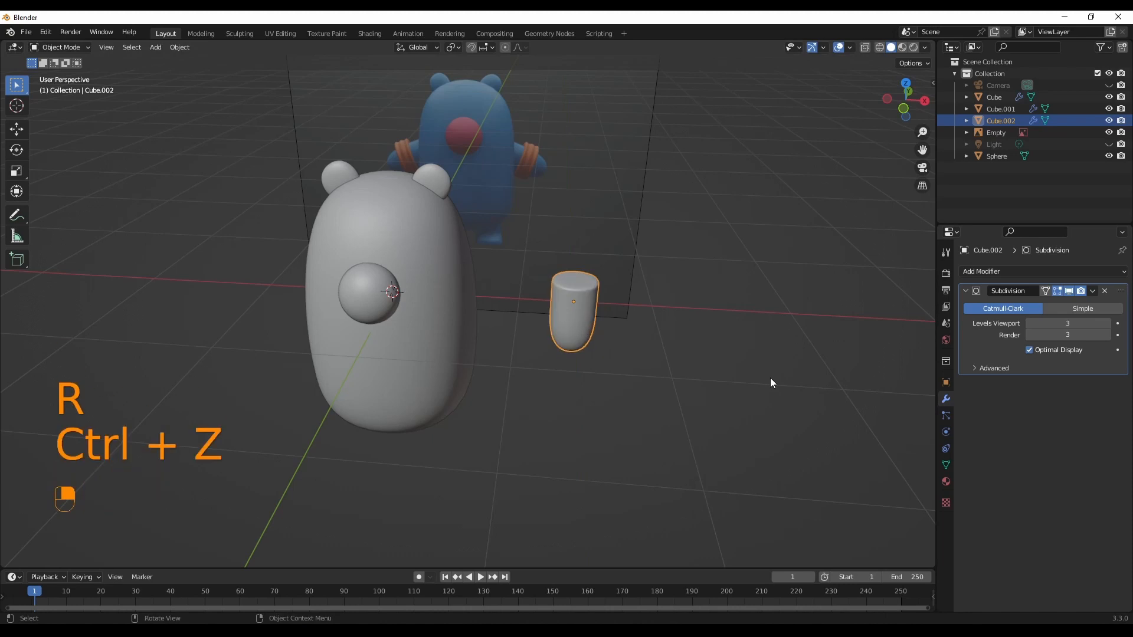
Step: Rotate the limb by -90 degrees about the global Y axis so its rounded end points away from the body
key(r)
text(y)
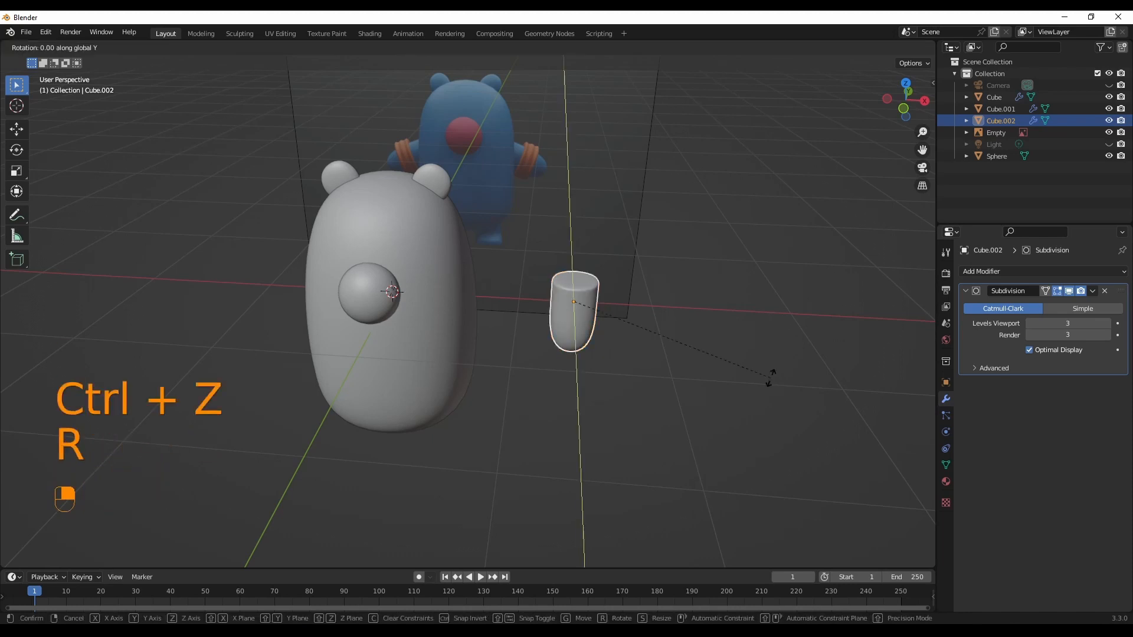
text(90)
key(minus)
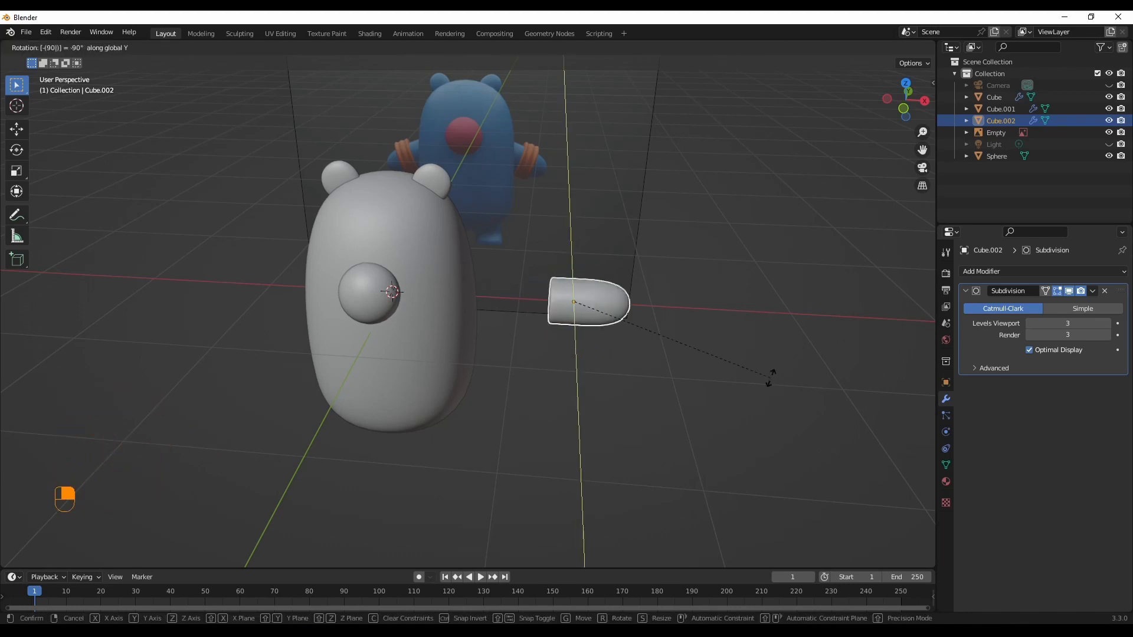
key(Return)
Step: From the front view, move the limb about -0.64 m along the X axis so its flat end meets the body
middle_drag(770, 378, 687, 356)
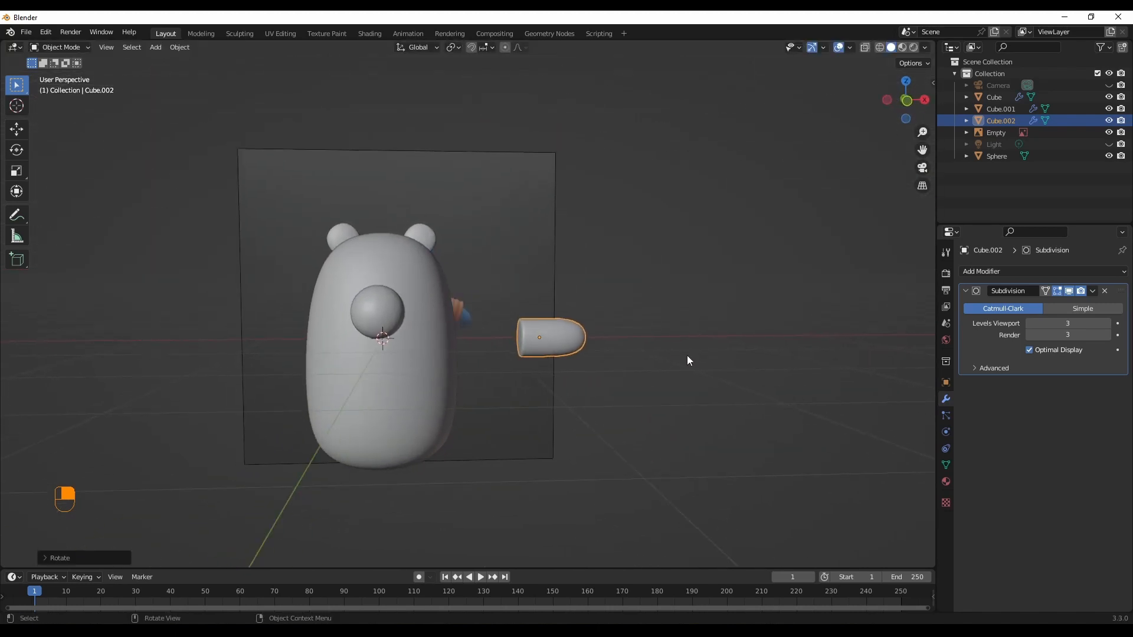
key(grave)
click(753, 314)
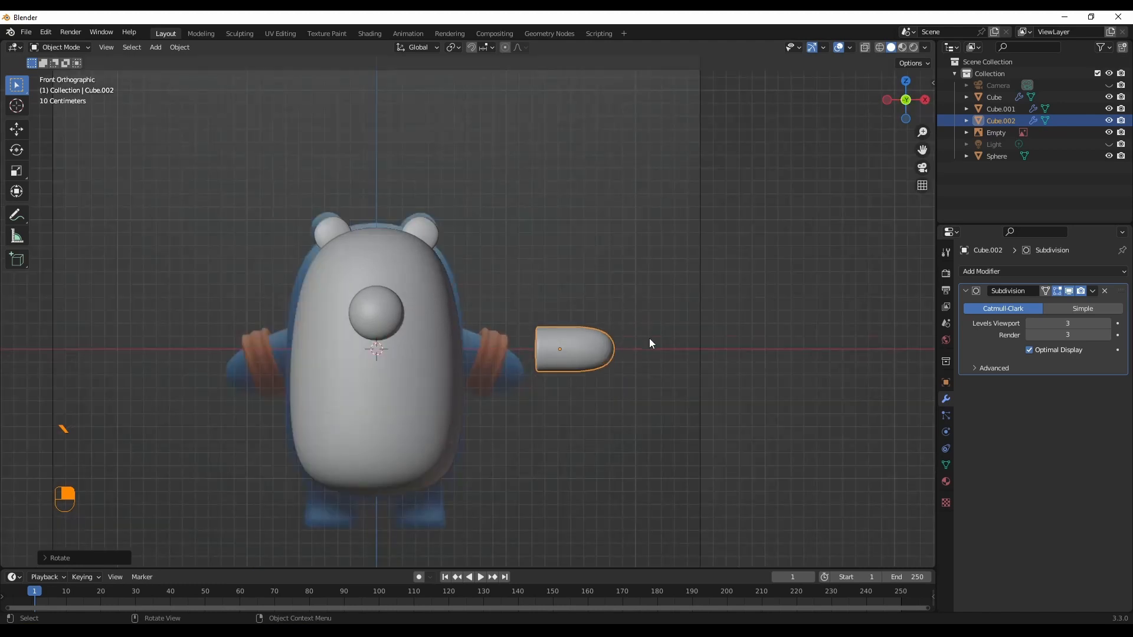
key(g)
key(y)
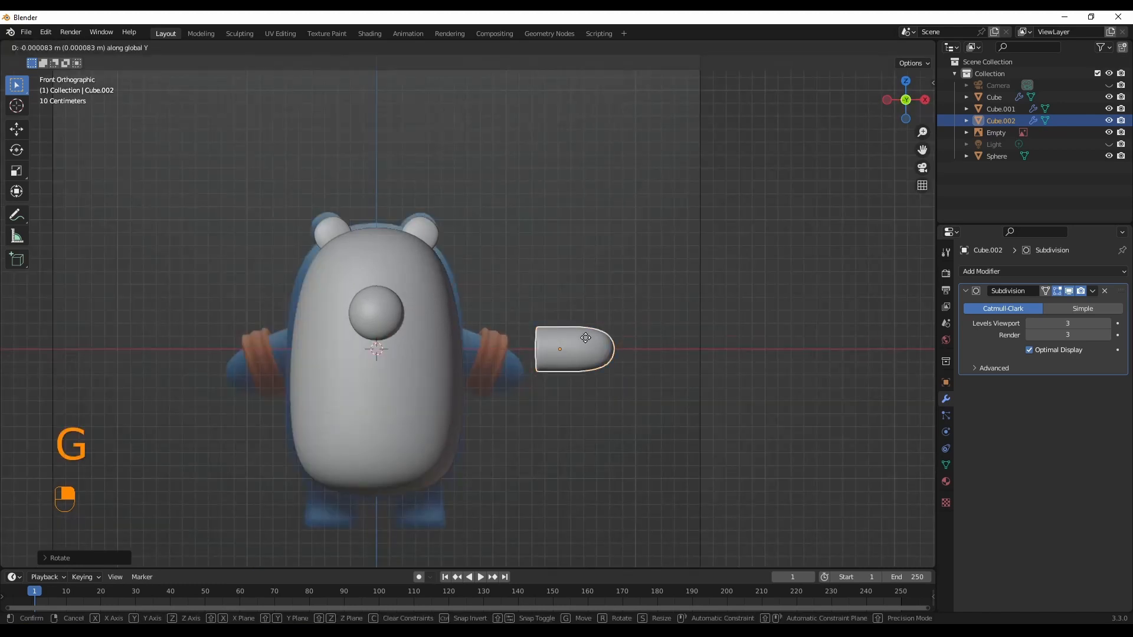
key(x)
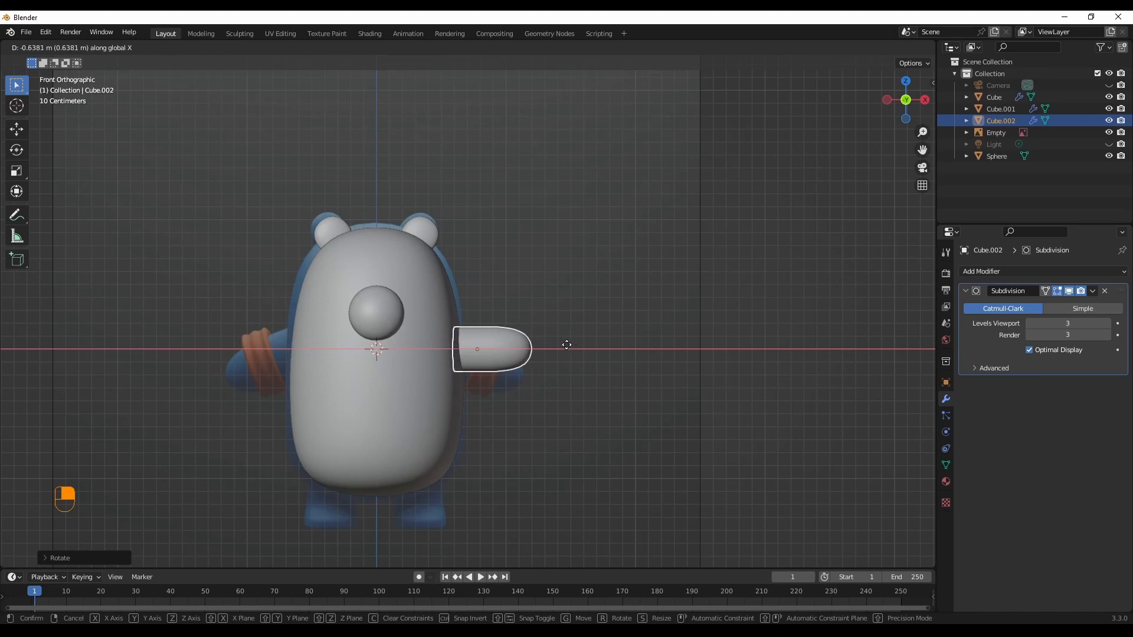
click(566, 344)
Step: Add a Mirror modifier to the limb on the X axis, using the body as the mirror object
click(1000, 271)
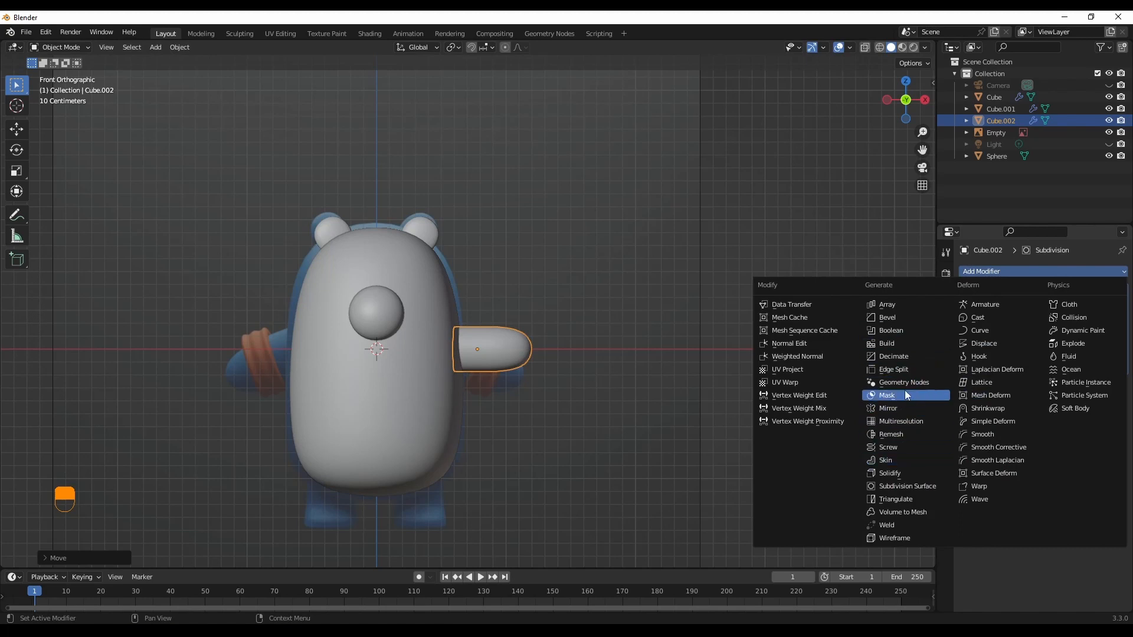
click(898, 408)
click(1103, 445)
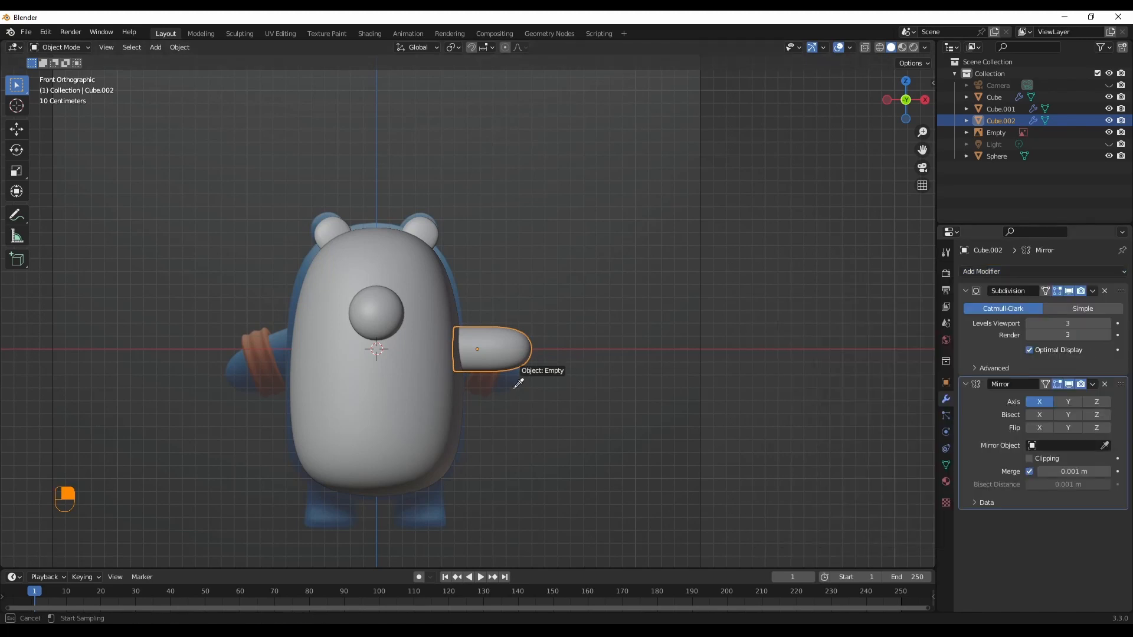
click(414, 420)
click(833, 365)
Step: Add a new cube at the body's centre and scale it down until it fits inside the body
mouse_move(834, 364)
middle_down()
mouse_move(768, 379)
mouse_move(629, 374)
mouse_move(609, 308)
mouse_move(804, 371)
mouse_move(688, 352)
mouse_move(733, 362)
mouse_move(700, 379)
mouse_move(819, 379)
mouse_move(648, 374)
mouse_move(822, 379)
middle_up()
middle_drag(617, 387, 670, 383)
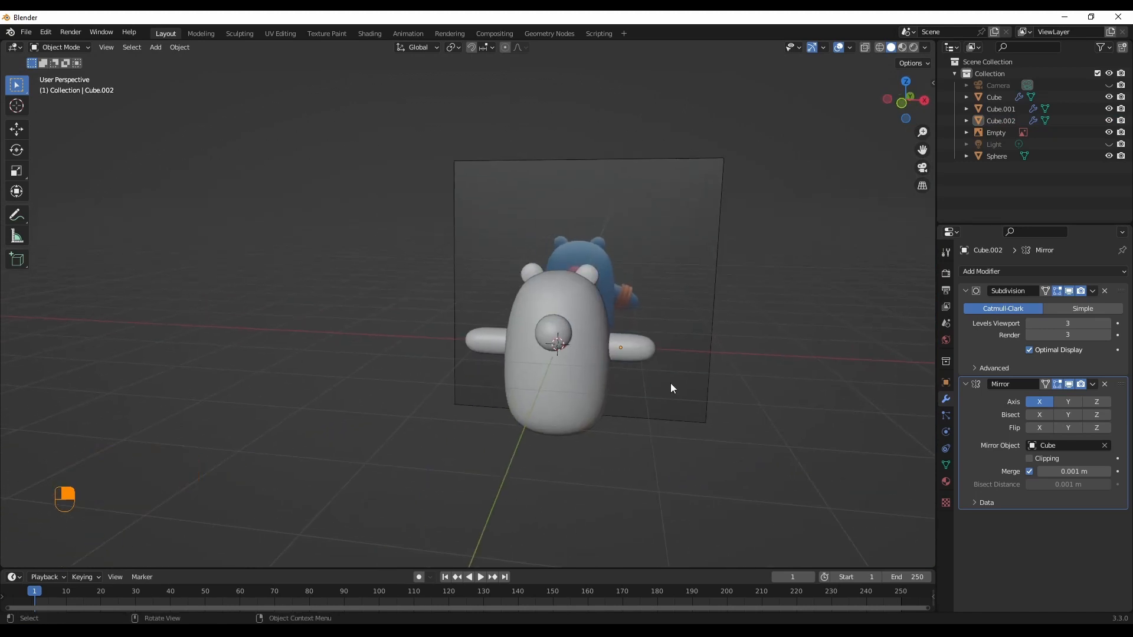
scroll(670, 383, up, 1)
shift+middle_drag(759, 400, 787, 388)
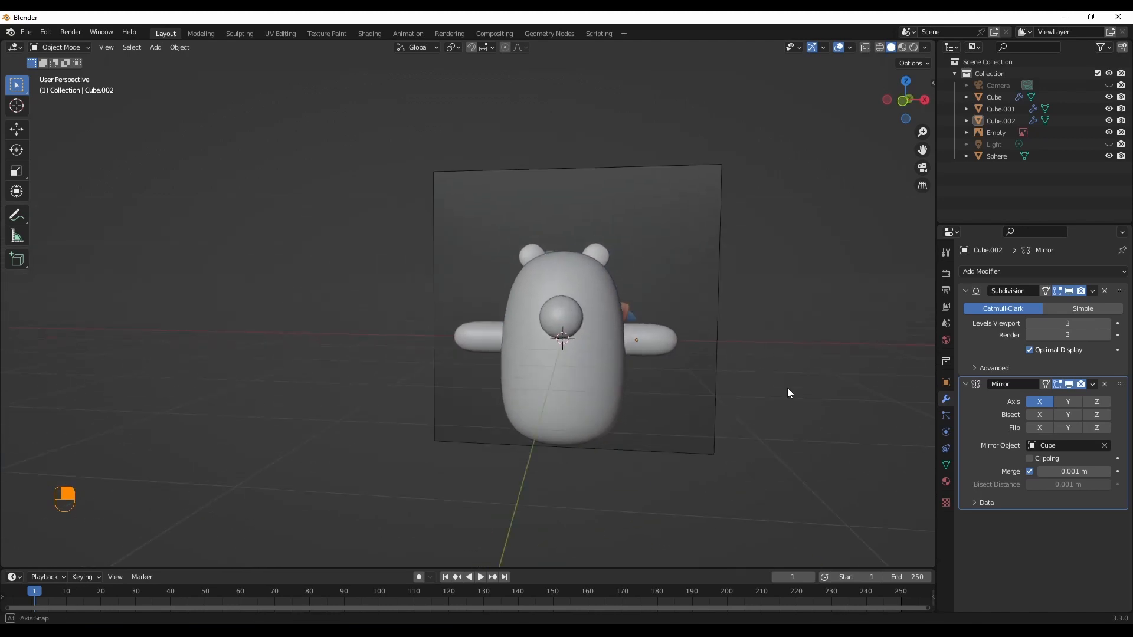
scroll(792, 417, up, 1)
key(shift+a)
mouse_move(779, 383)
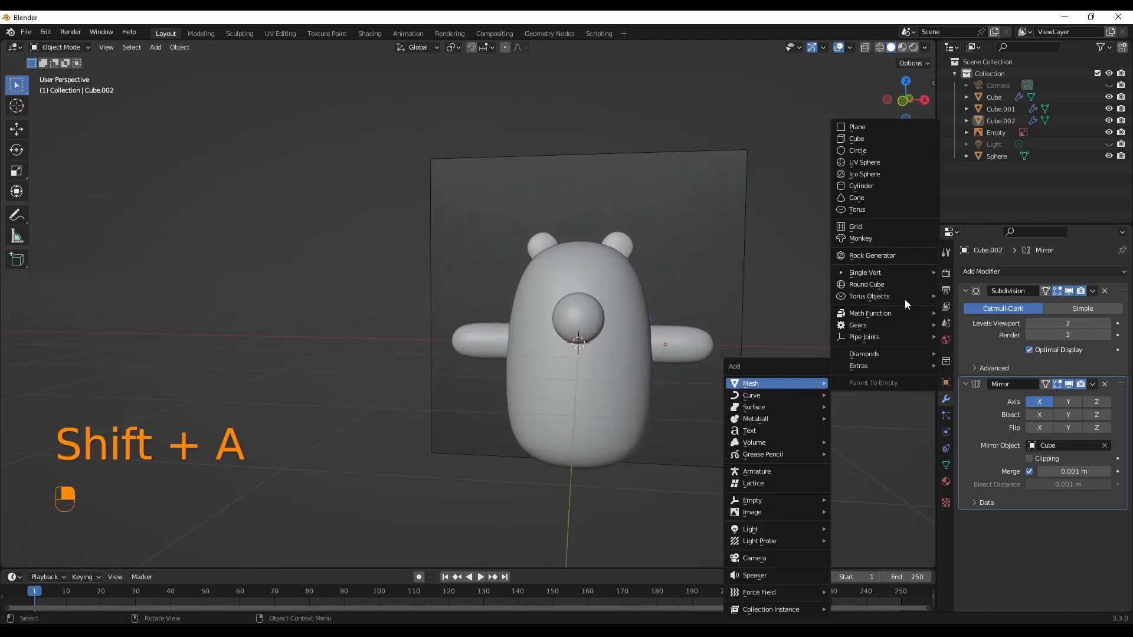
click(866, 140)
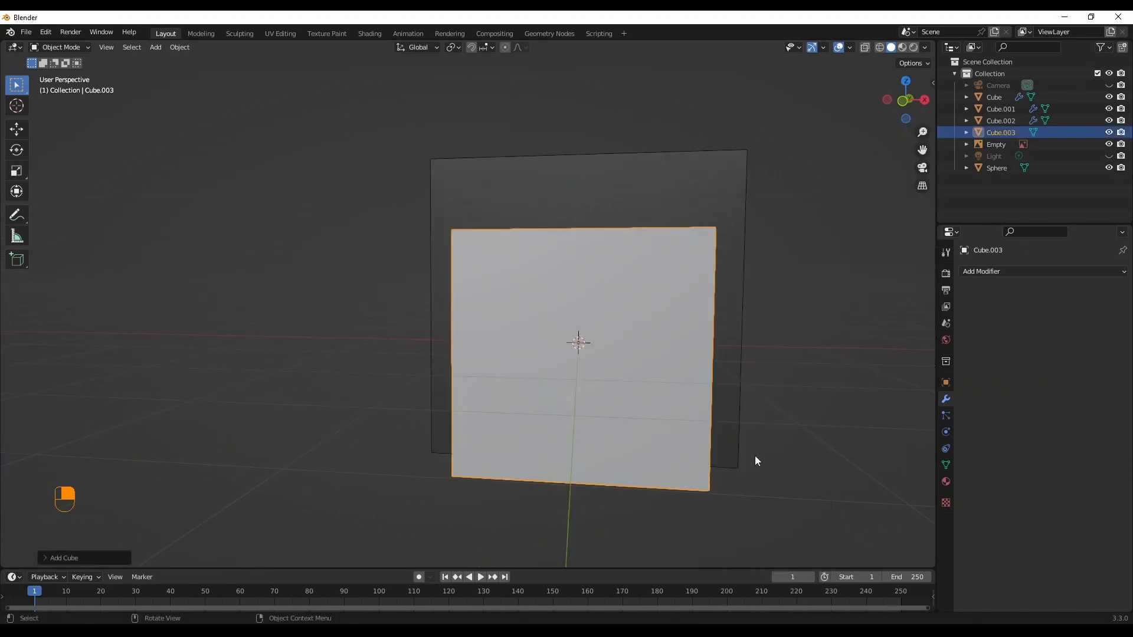
key(s)
click(611, 408)
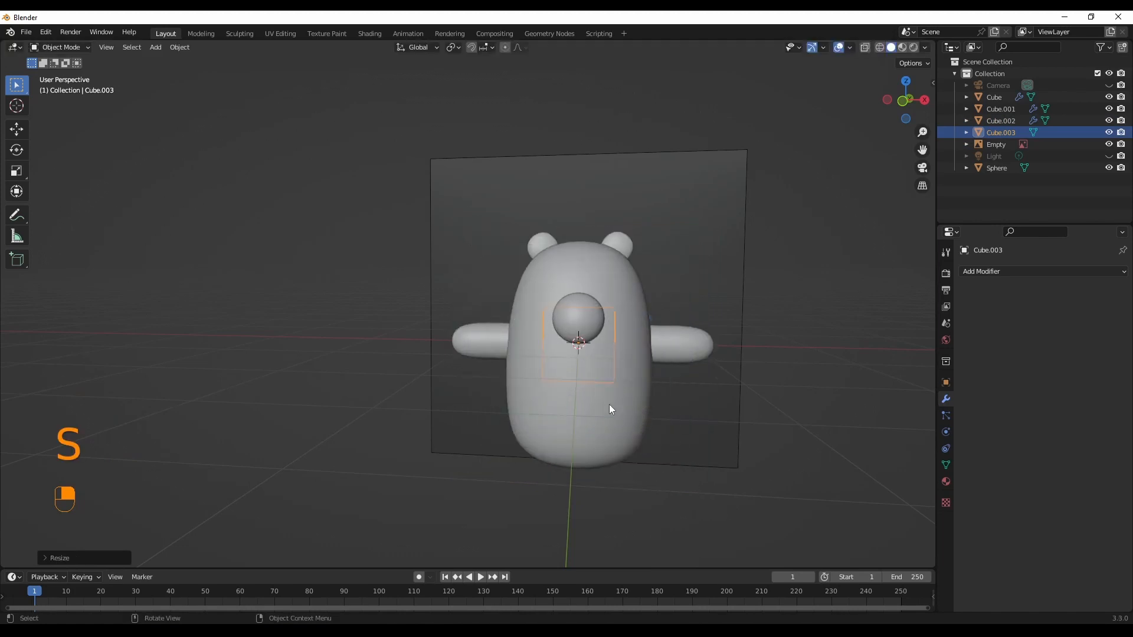
Step: Move the small cube about 1.7 m along the X axis so it stands clear of the arm
scroll(754, 432, down, 2)
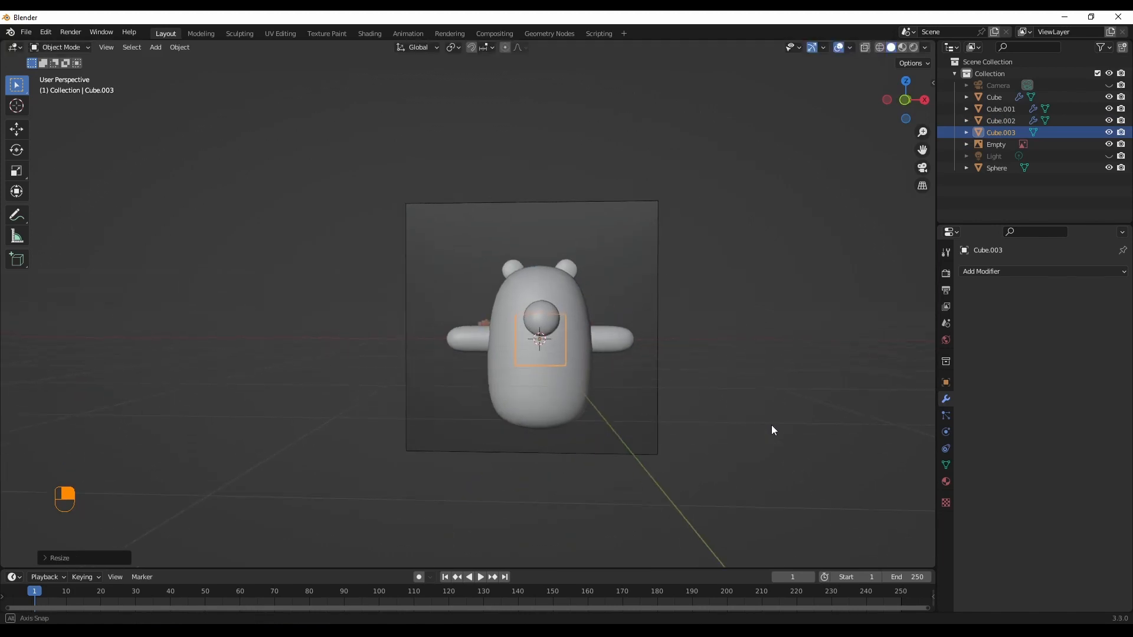
key(g)
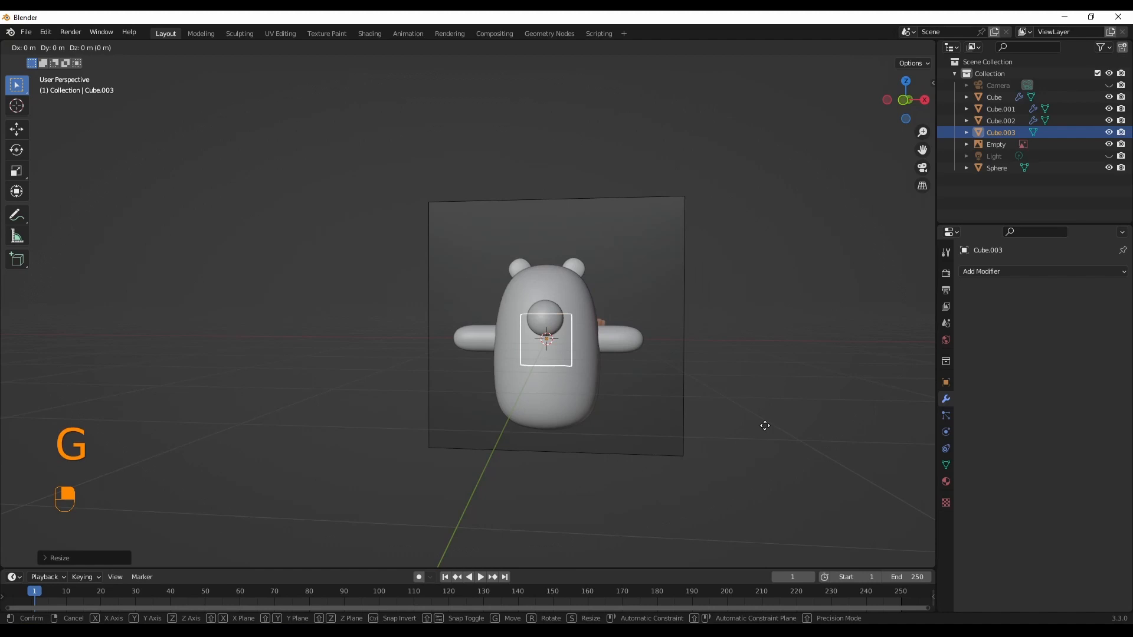
key(y)
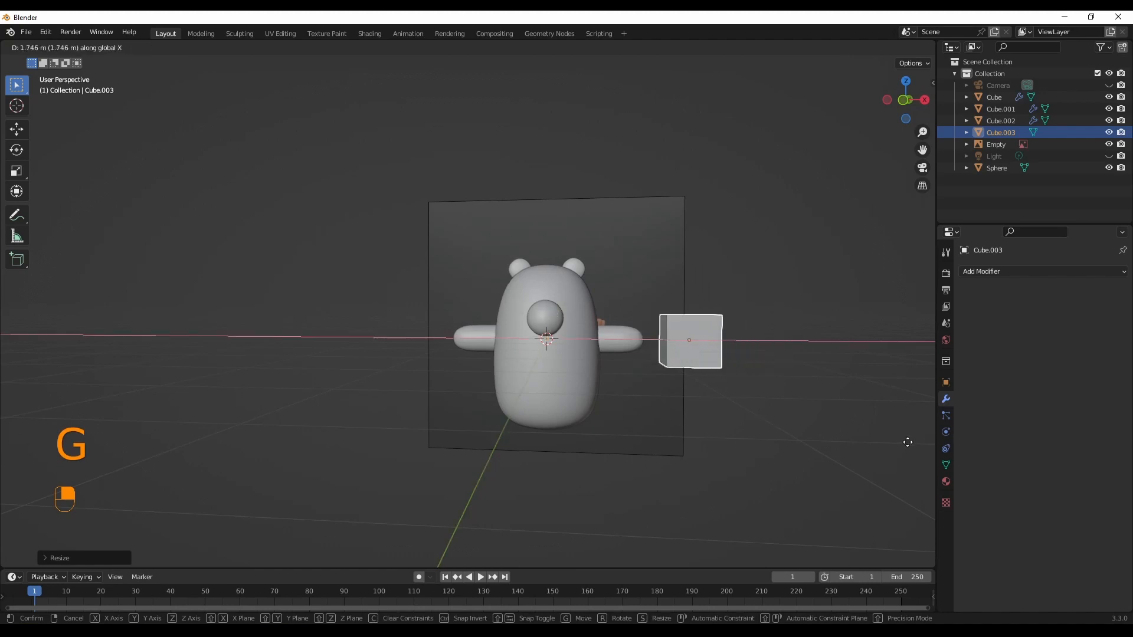
click(902, 443)
Step: Add a Subdivision Surface modifier to the small cube with viewport and render levels both set to 3
click(1039, 271)
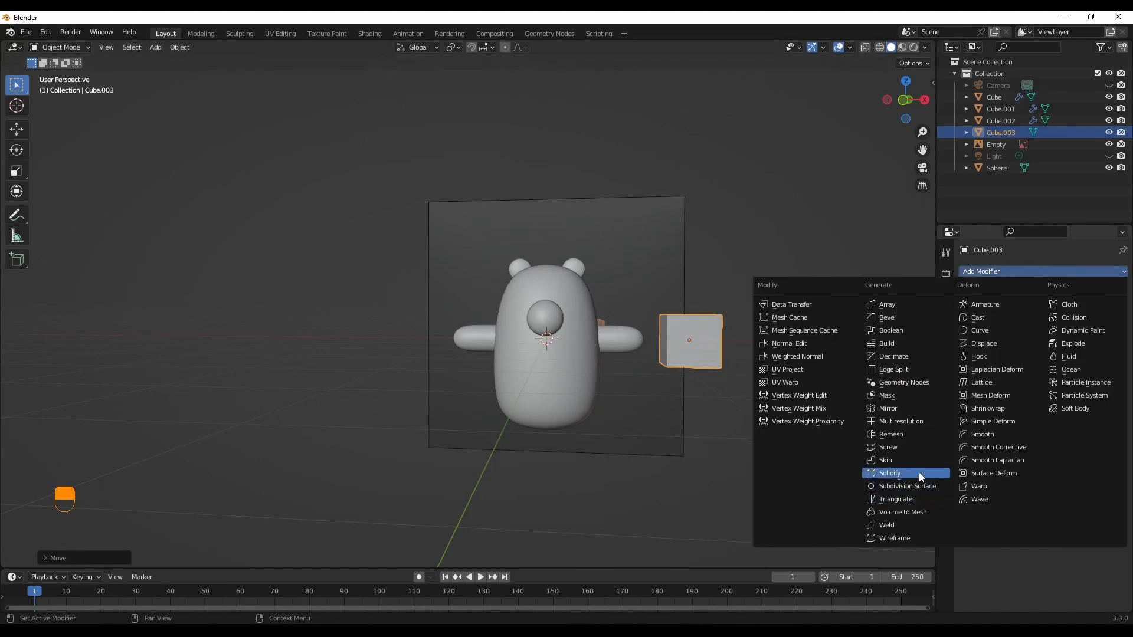
click(923, 486)
click(1106, 323)
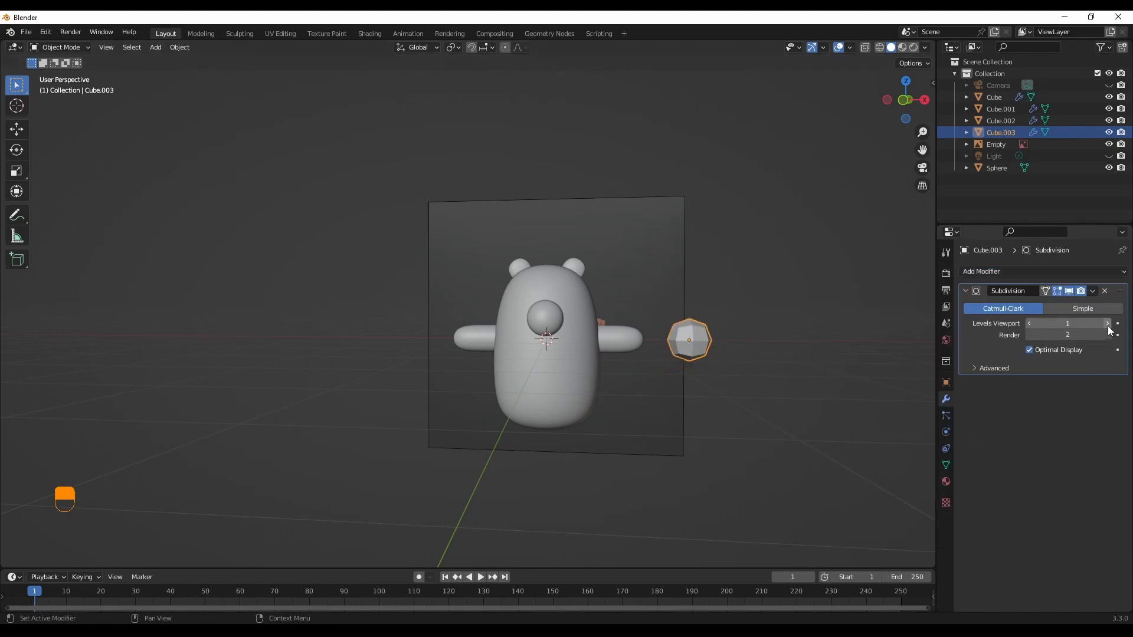
click(1107, 323)
click(1106, 335)
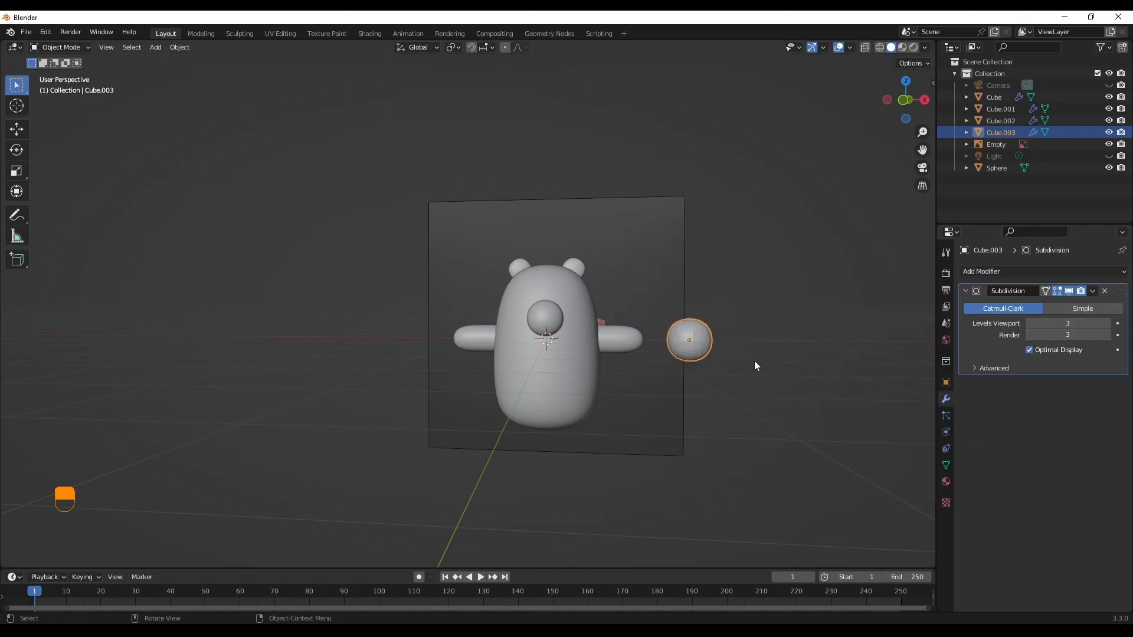
Step: In Edit Mode from the front view, add a horizontal loop cut to the small cube and slide it to the top edge
key(Tab)
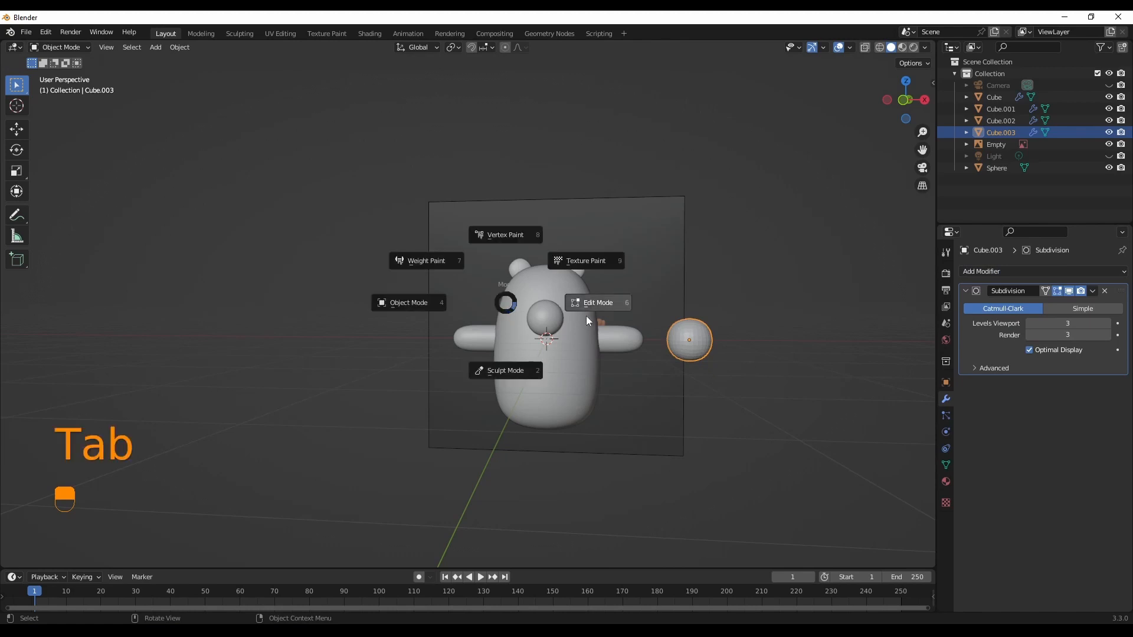
click(588, 312)
scroll(767, 361, up, 2)
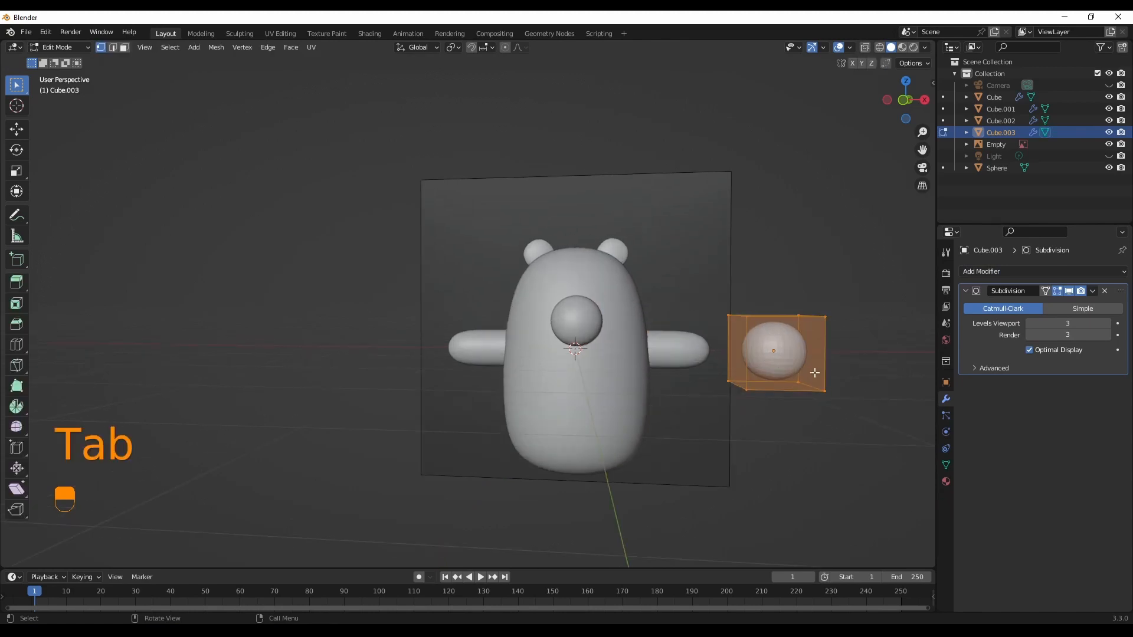
scroll(815, 373, up, 1)
key(grave)
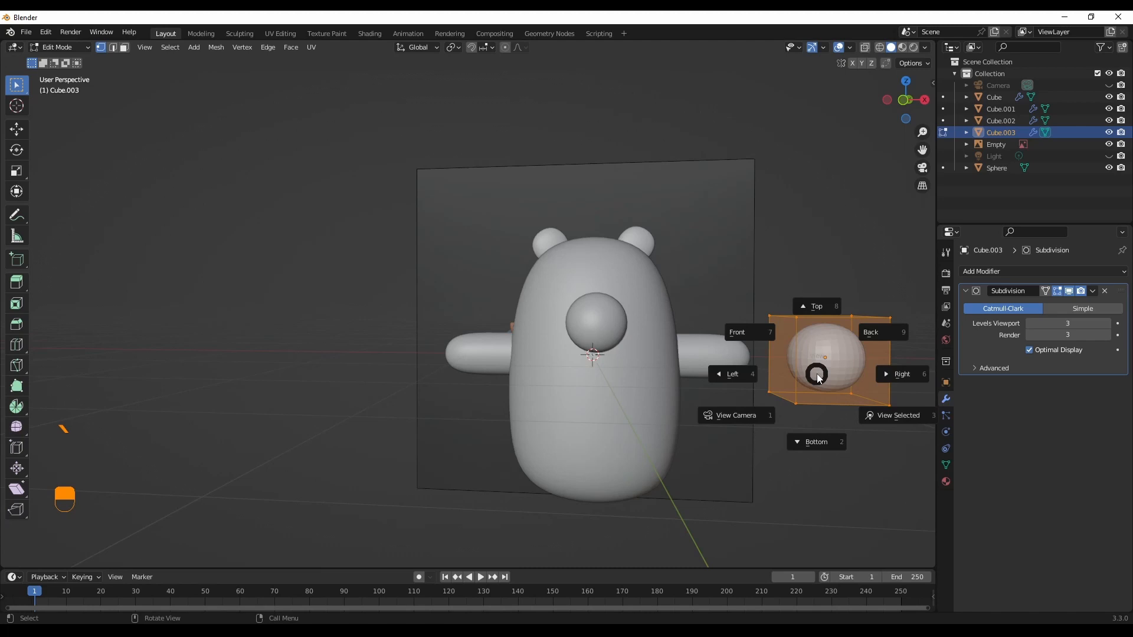
click(756, 341)
shift+middle_drag(862, 372, 692, 369)
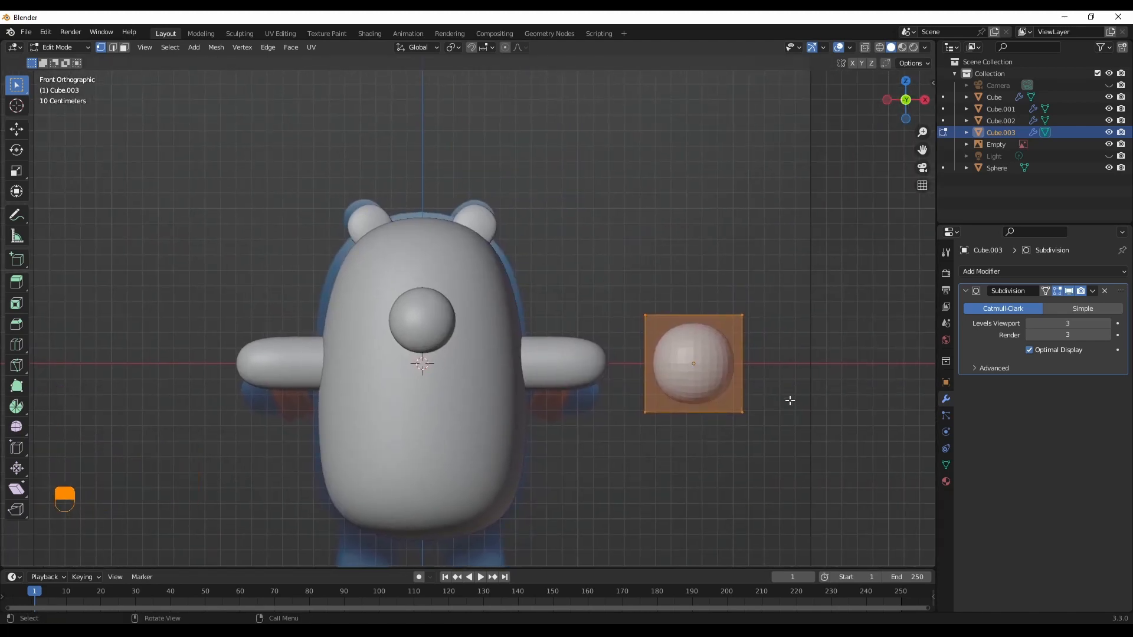
key(ctrl+r)
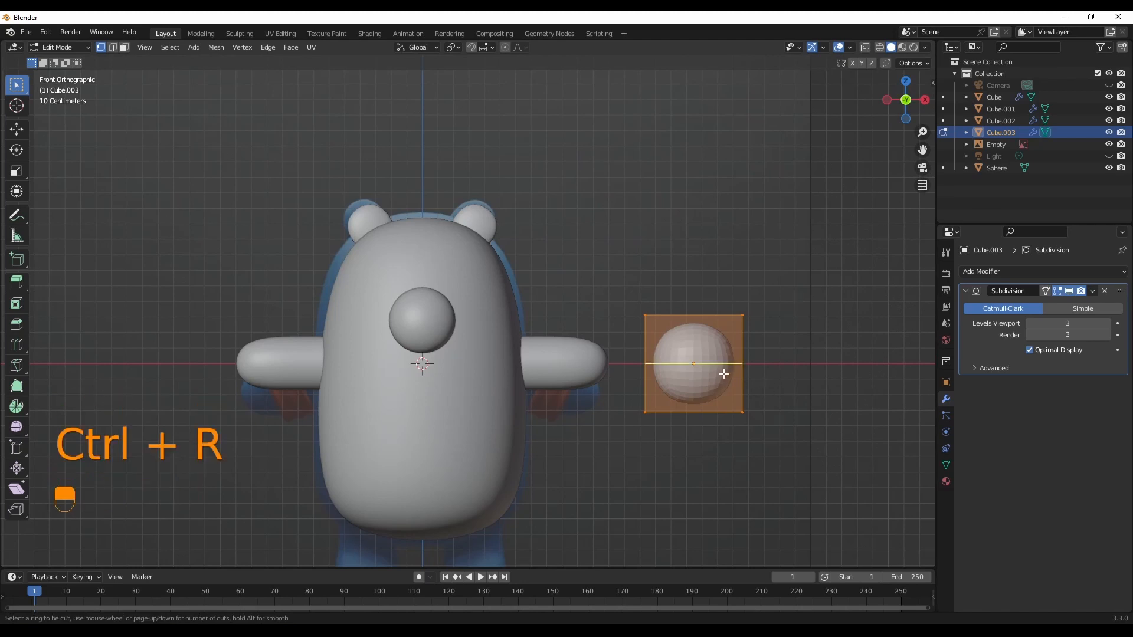
click(724, 374)
click(727, 323)
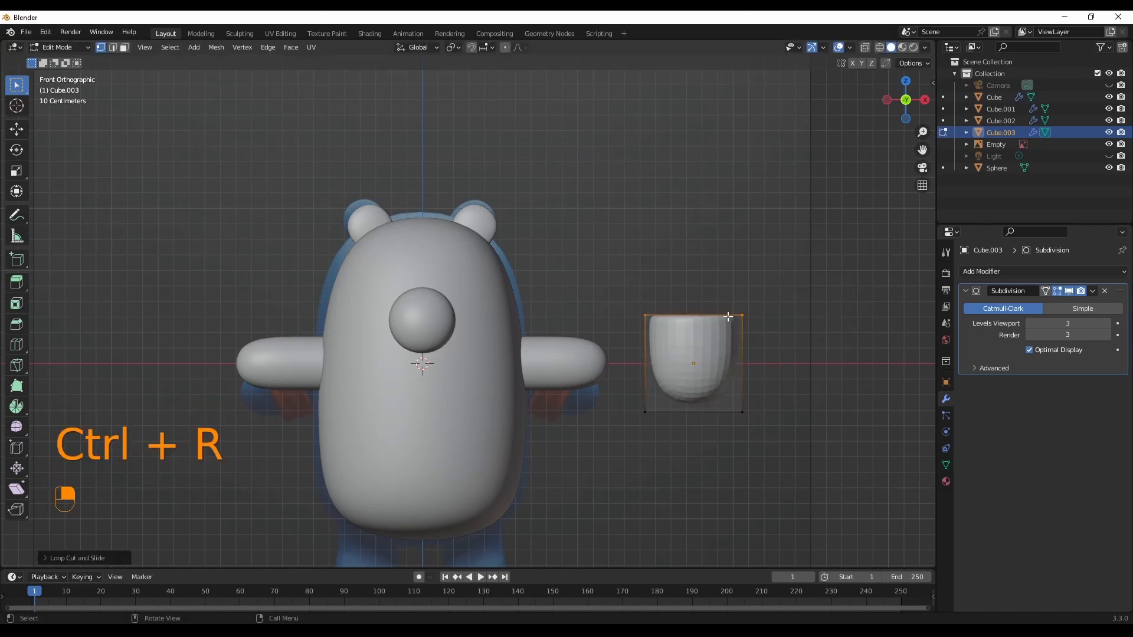
key(ctrl+r)
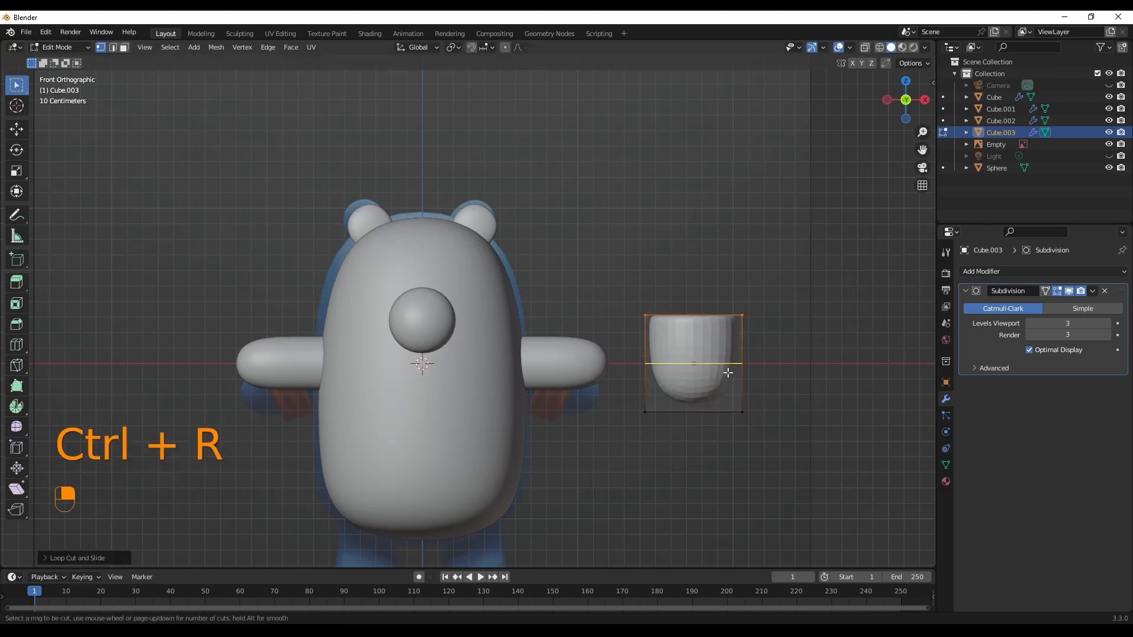
click(726, 377)
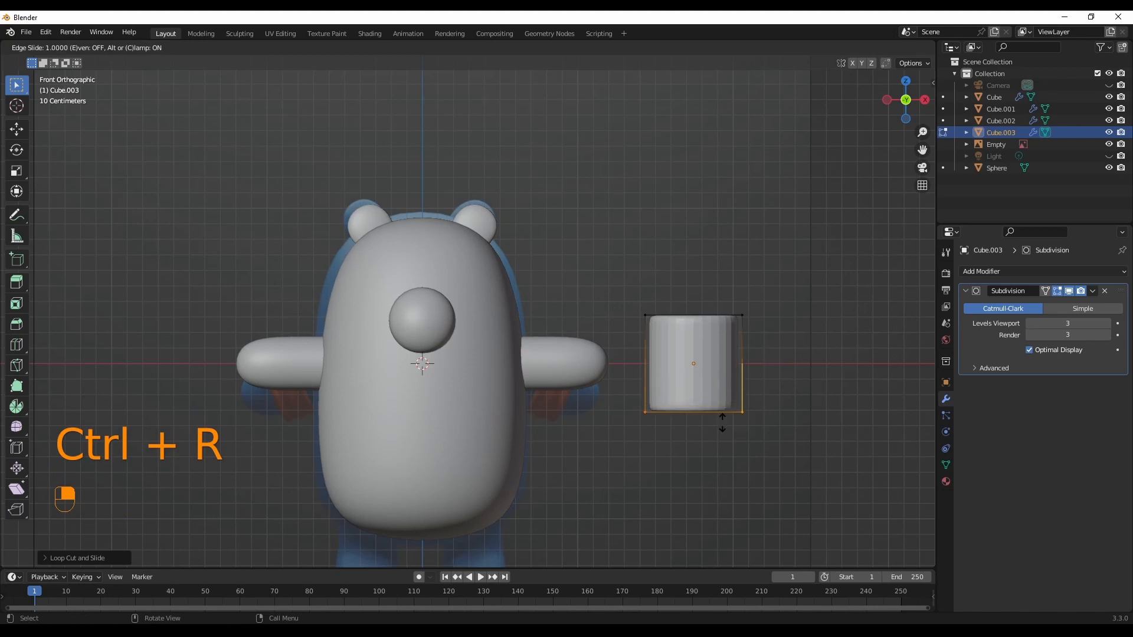
click(723, 421)
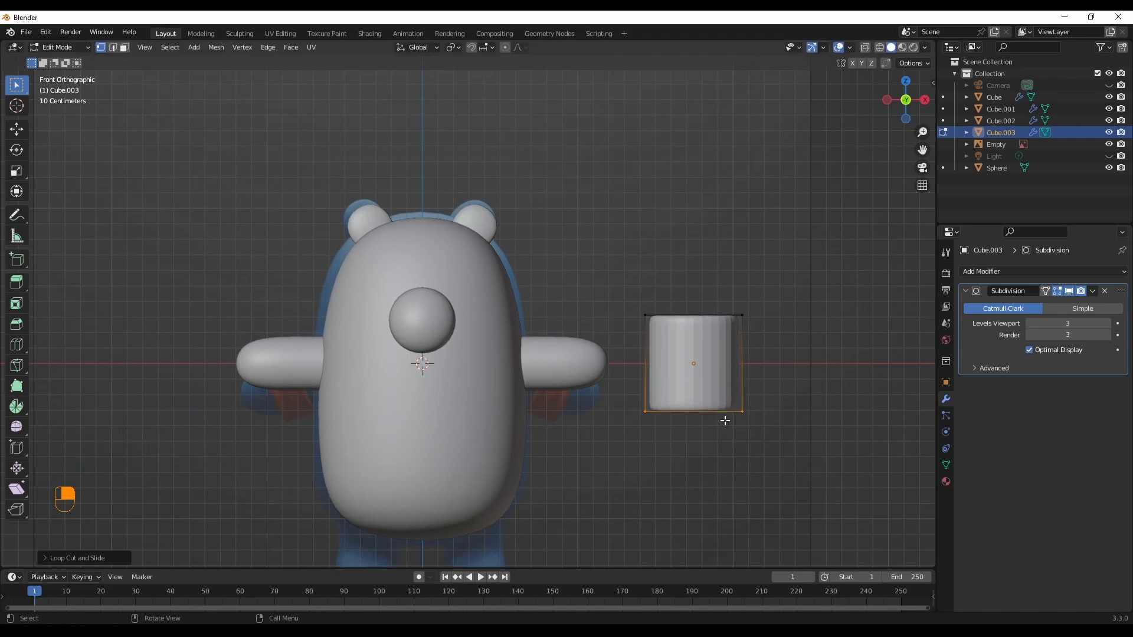
key(ctrl+z)
Step: Add a horizontal loop cut slid to the cube's bottom edge and another slid to 0.5, about a quarter of the height above the bottom
key(ctrl+r)
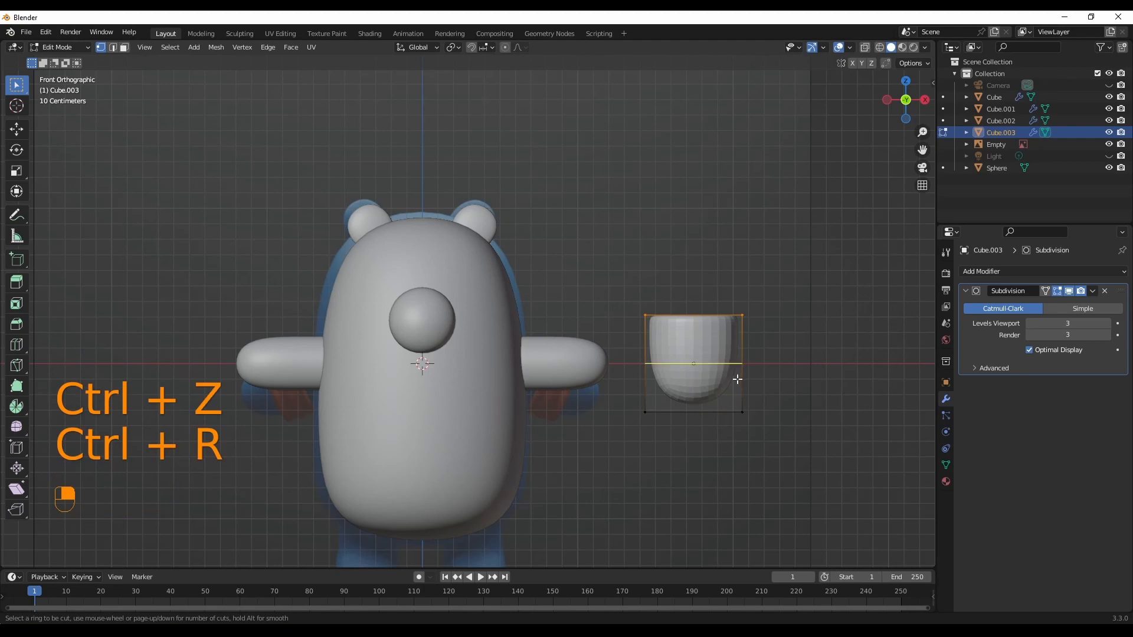
click(733, 382)
click(744, 442)
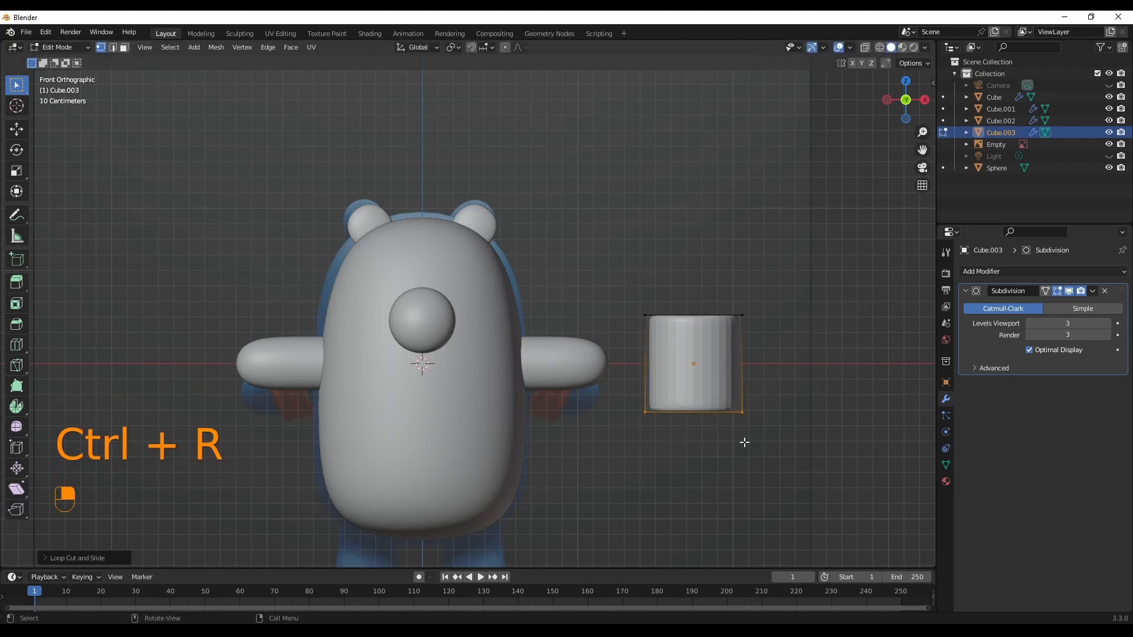
key(ctrl+r)
click(748, 404)
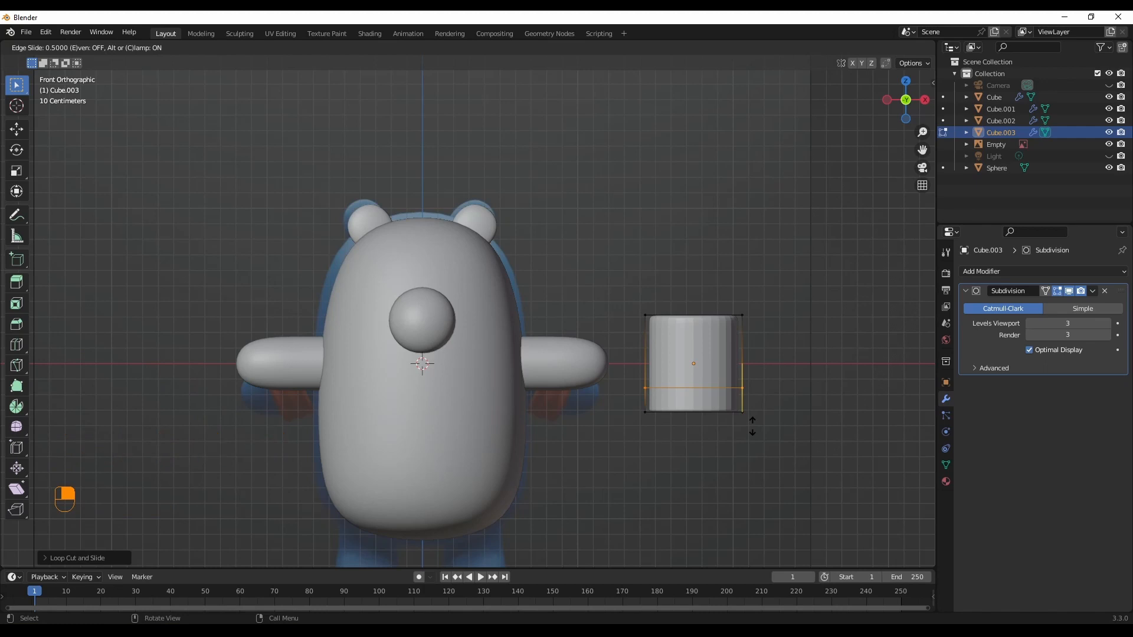
click(753, 426)
Step: In front wireframe view, select the cube's top vertices and move them up about 0.1 m along the Z axis
middle_drag(753, 424, 831, 433)
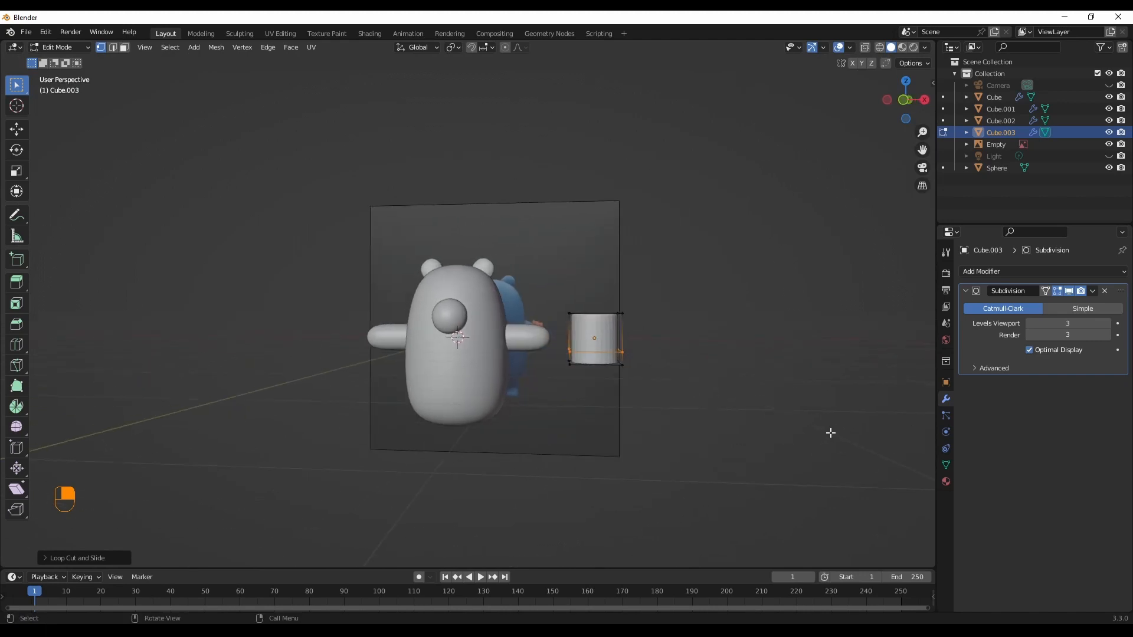
key(grave)
click(767, 392)
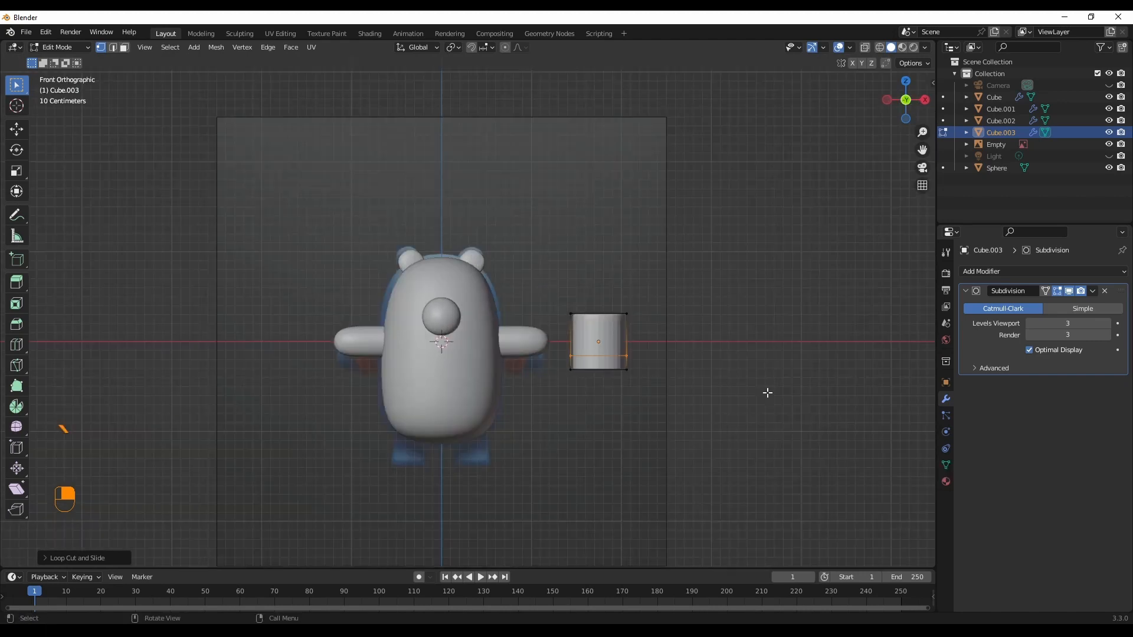
scroll(787, 388, up, 3)
click(879, 48)
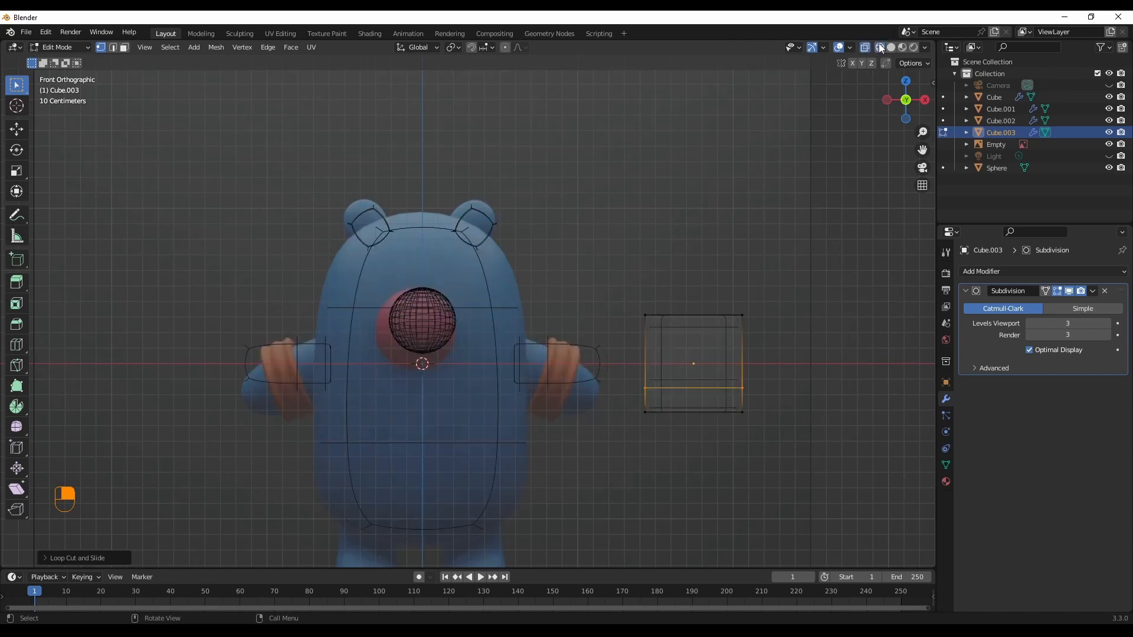
drag(808, 275, 587, 331)
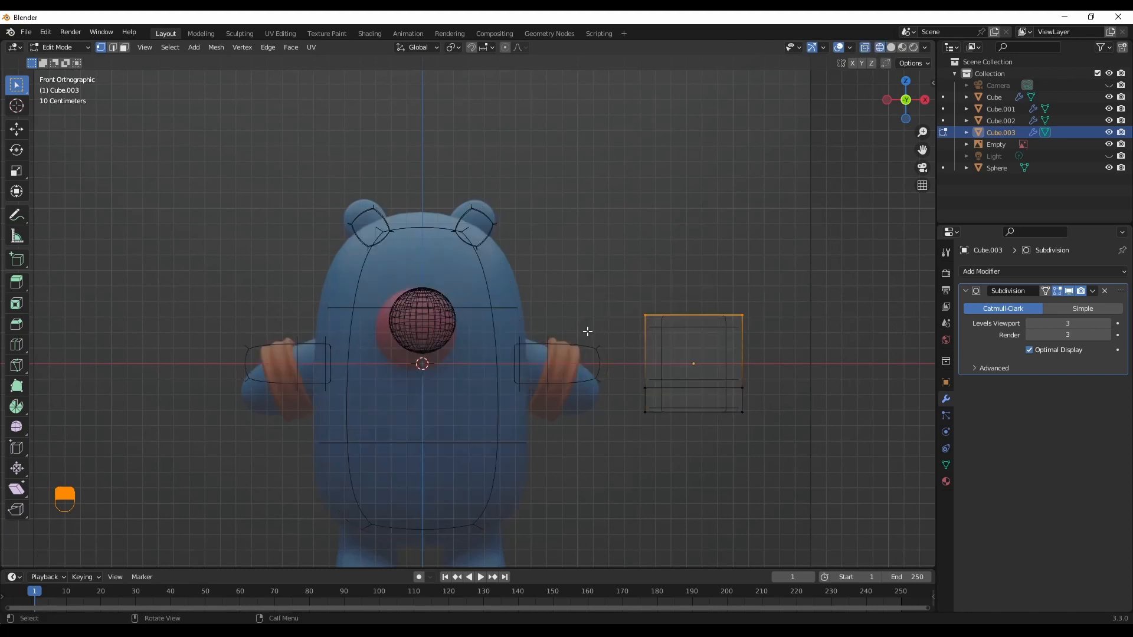
key(g)
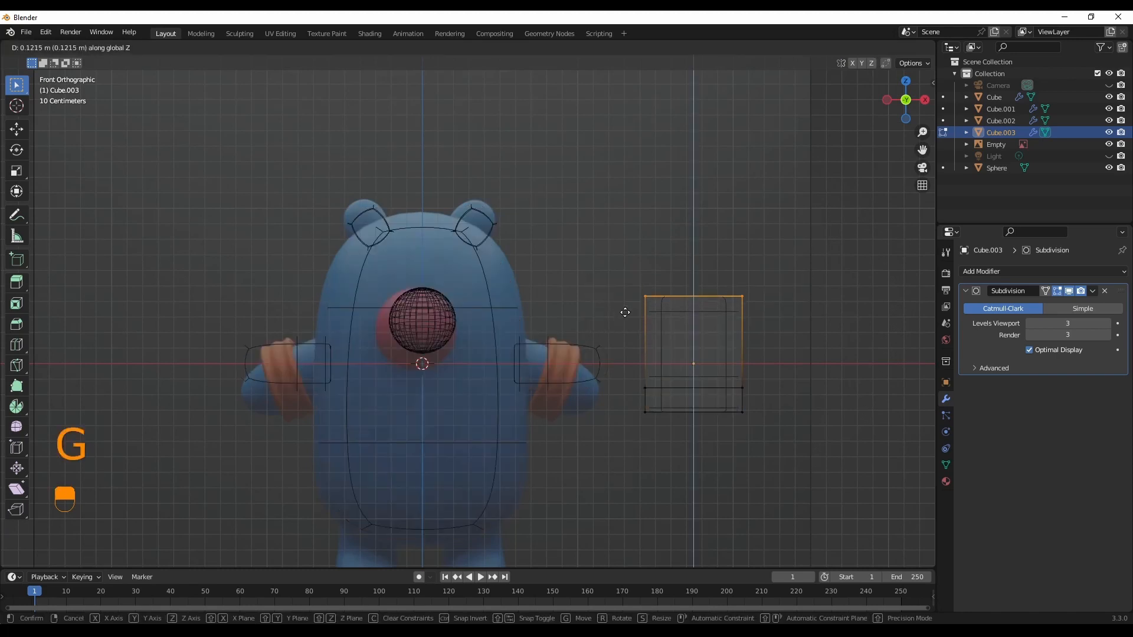
click(625, 315)
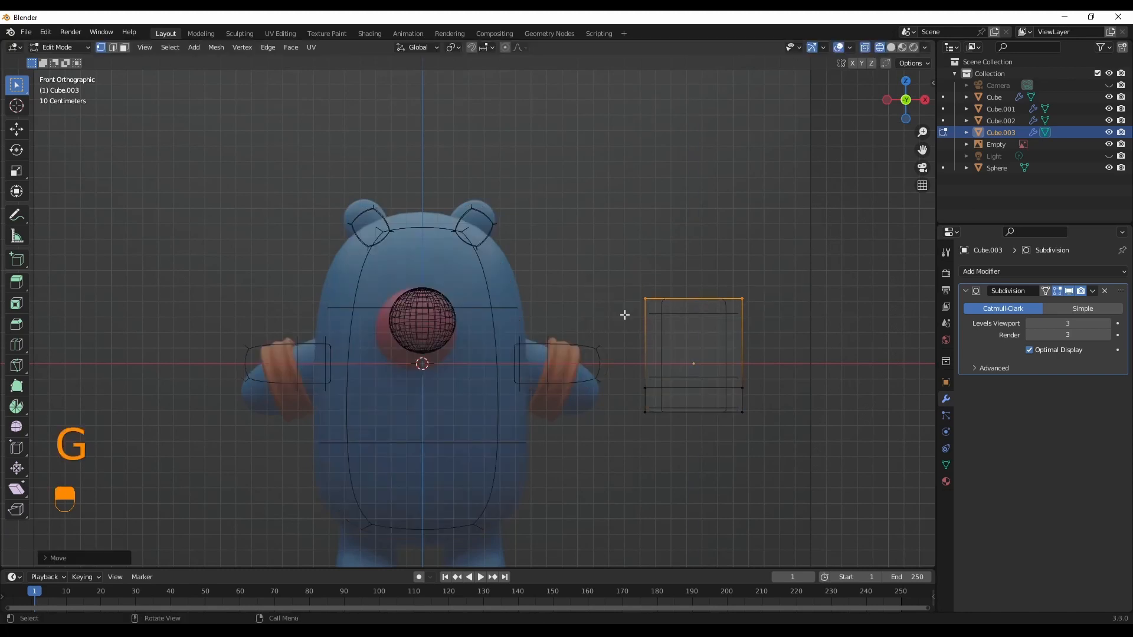
Step: In face selection mode, select the narrow lower face on the front of the small cube and show it in right orthographic view
click(124, 47)
click(719, 410)
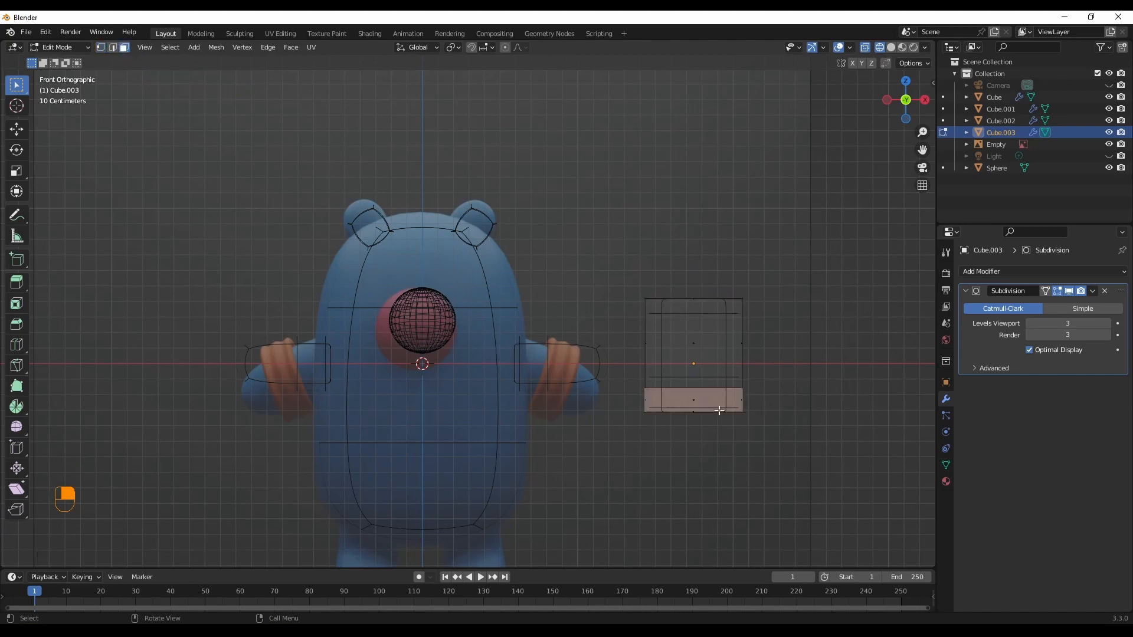
key(grave)
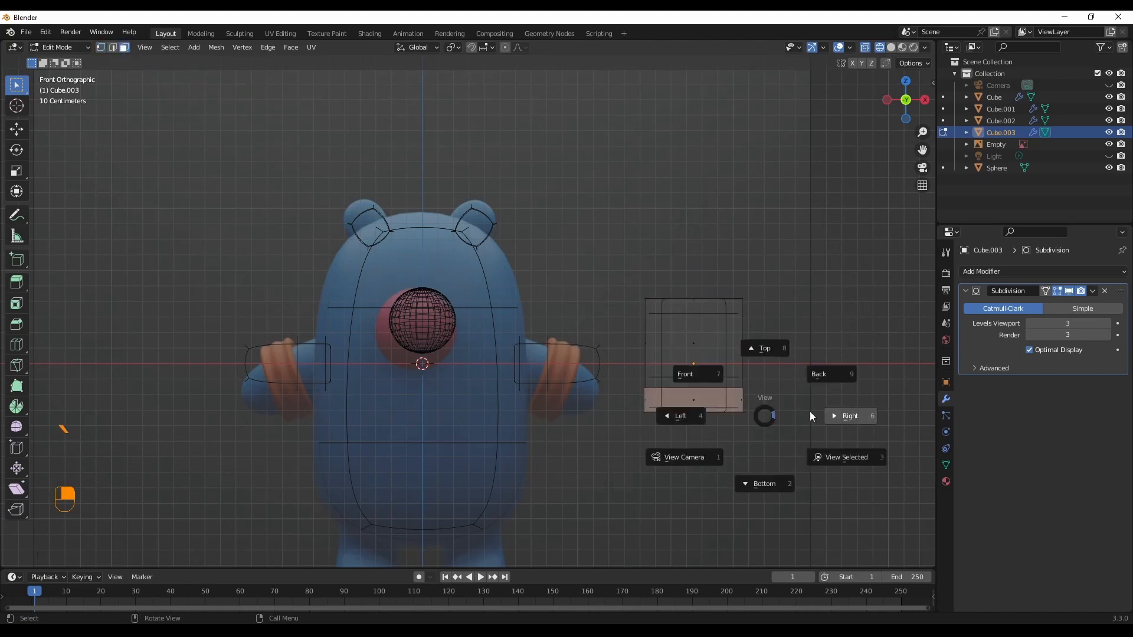
click(848, 412)
key(grave)
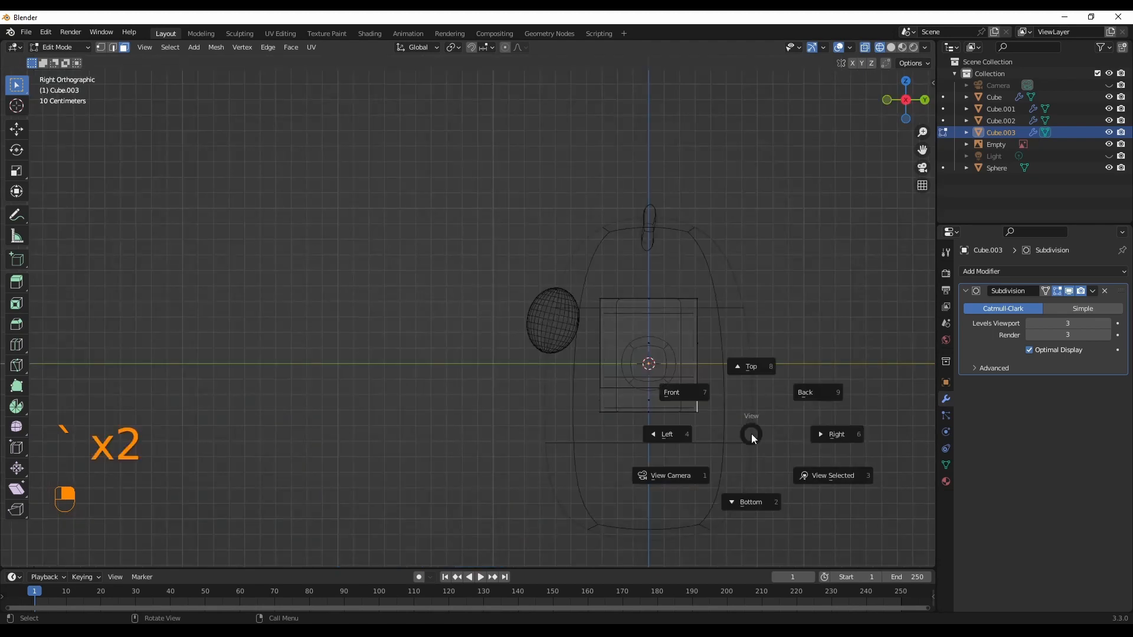
click(684, 429)
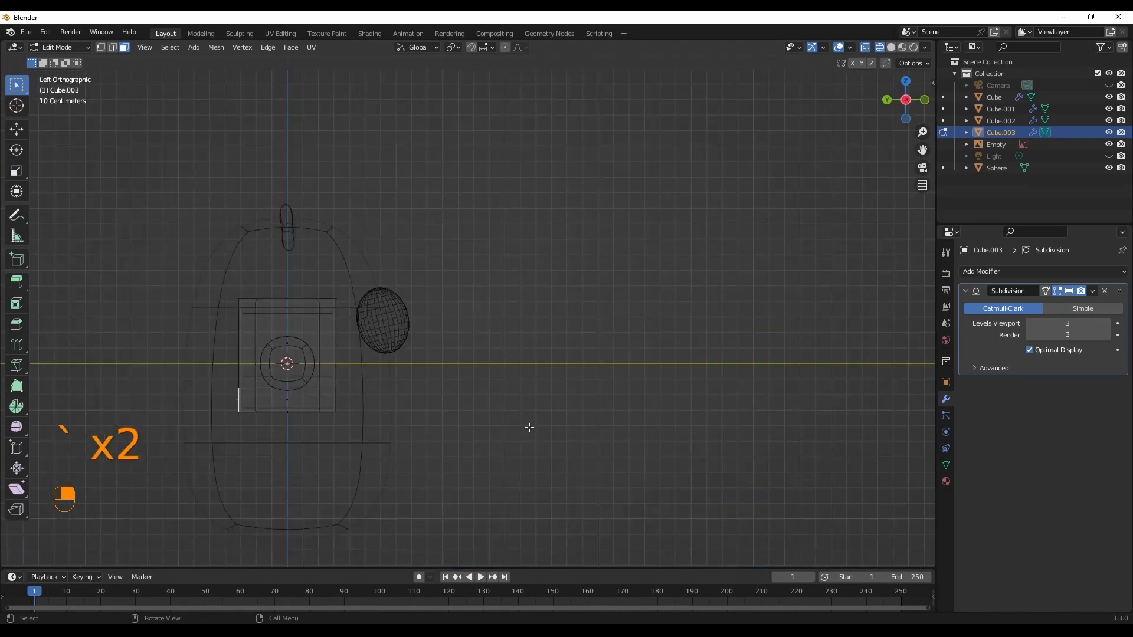
key(grave)
click(606, 429)
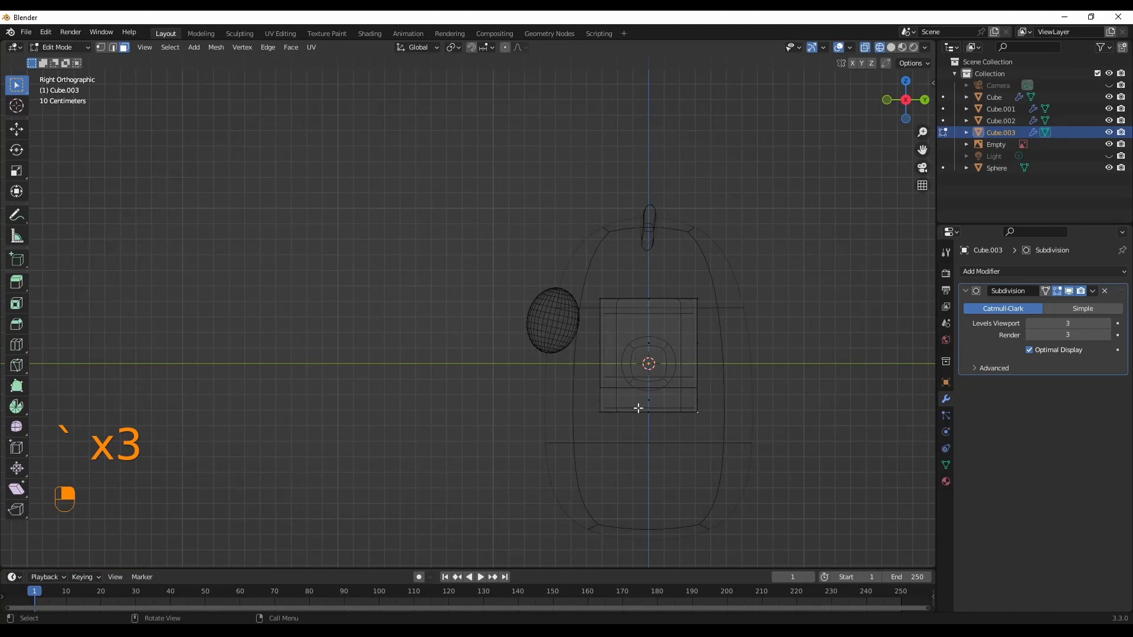
middle_drag(638, 408, 687, 412)
click(825, 445)
click(740, 421)
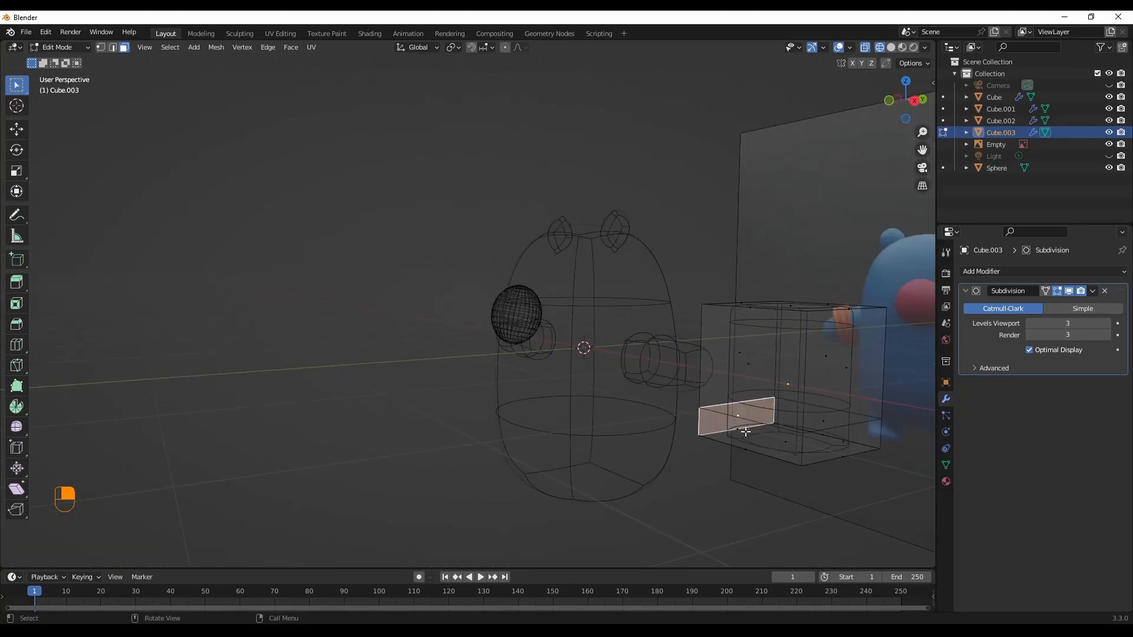
click(768, 442)
key(grave)
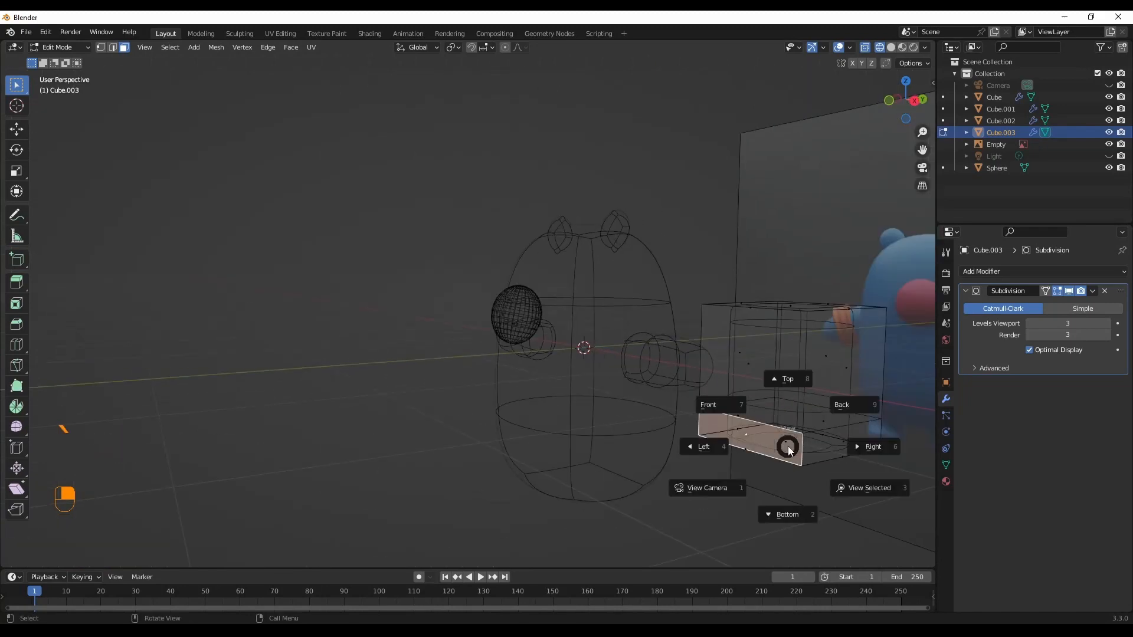
click(862, 445)
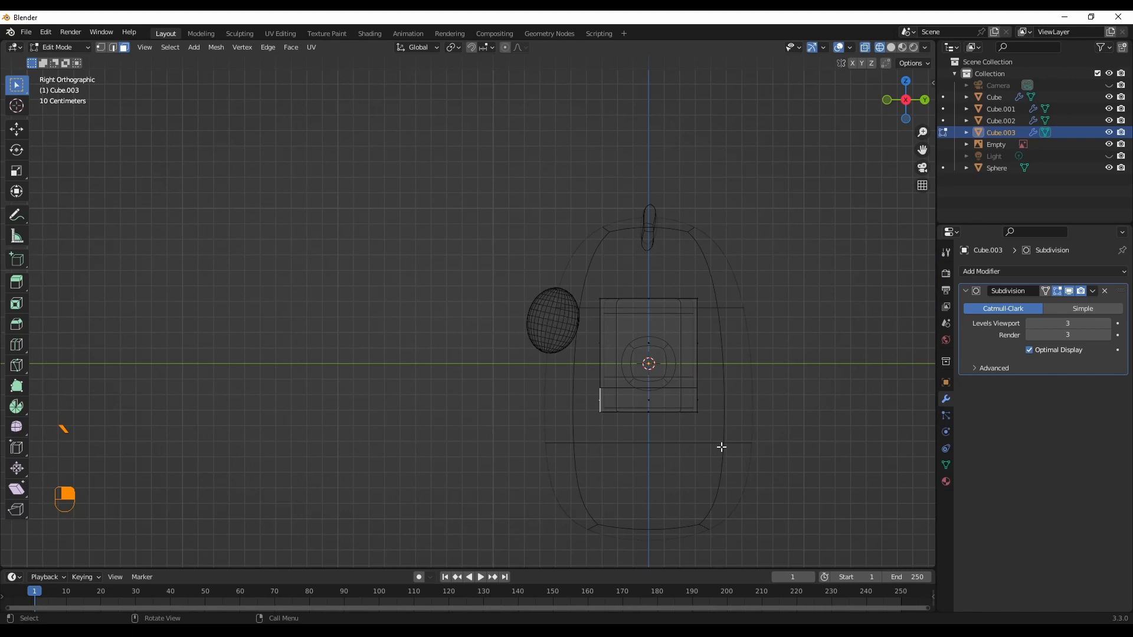
key(e)
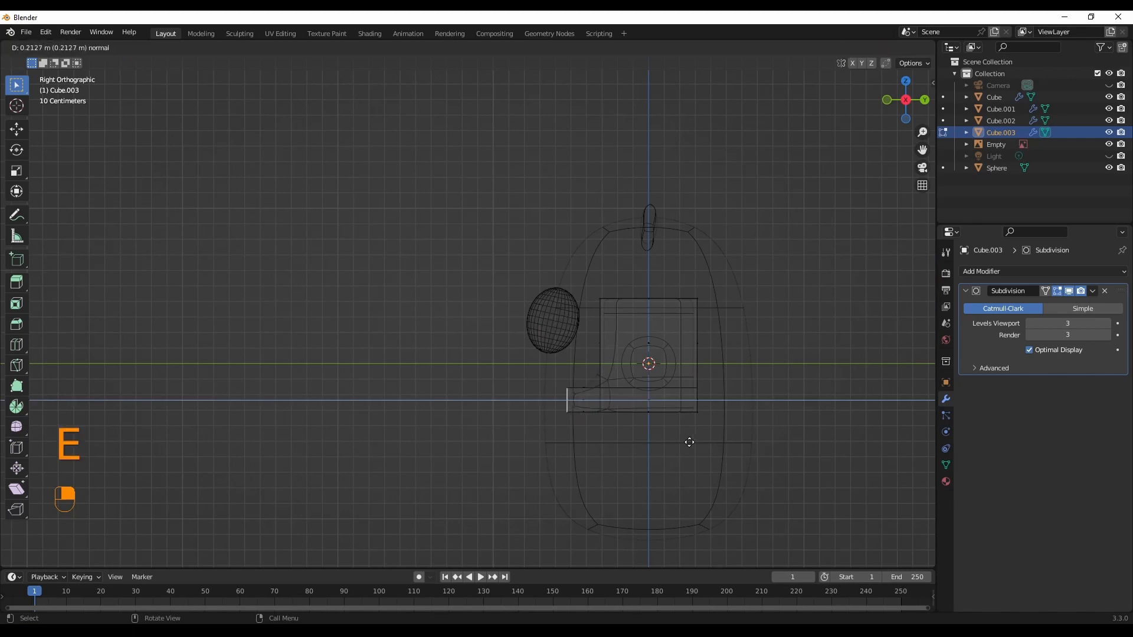
key(s)
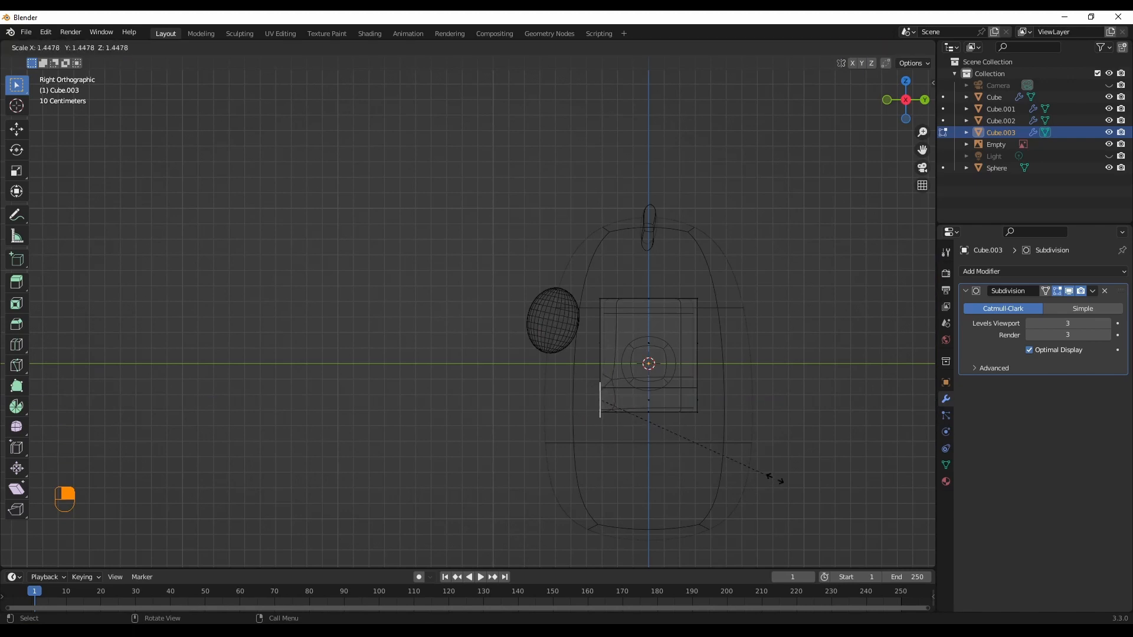
right_click(722, 459)
Step: Extrude the cube's lower front face forward about 0.4 m along its normal to form the foot
key(e)
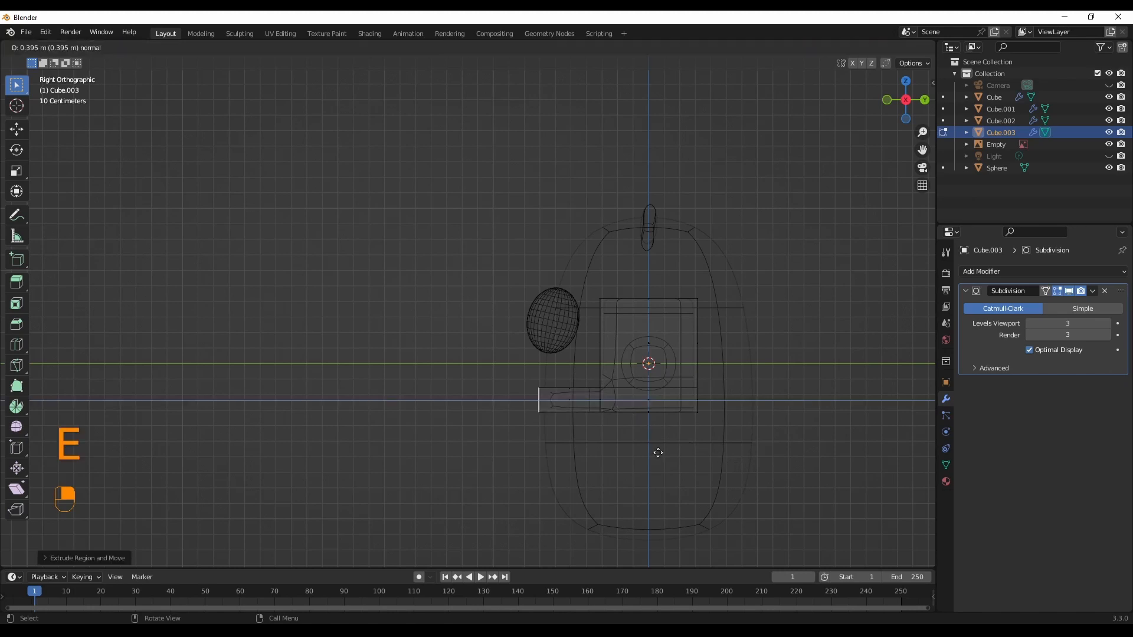
Step: Try extruding the leg's lower front face forward, check it in solid shading, and undo the extrusion
click(691, 458)
middle_drag(690, 457, 739, 500)
click(891, 47)
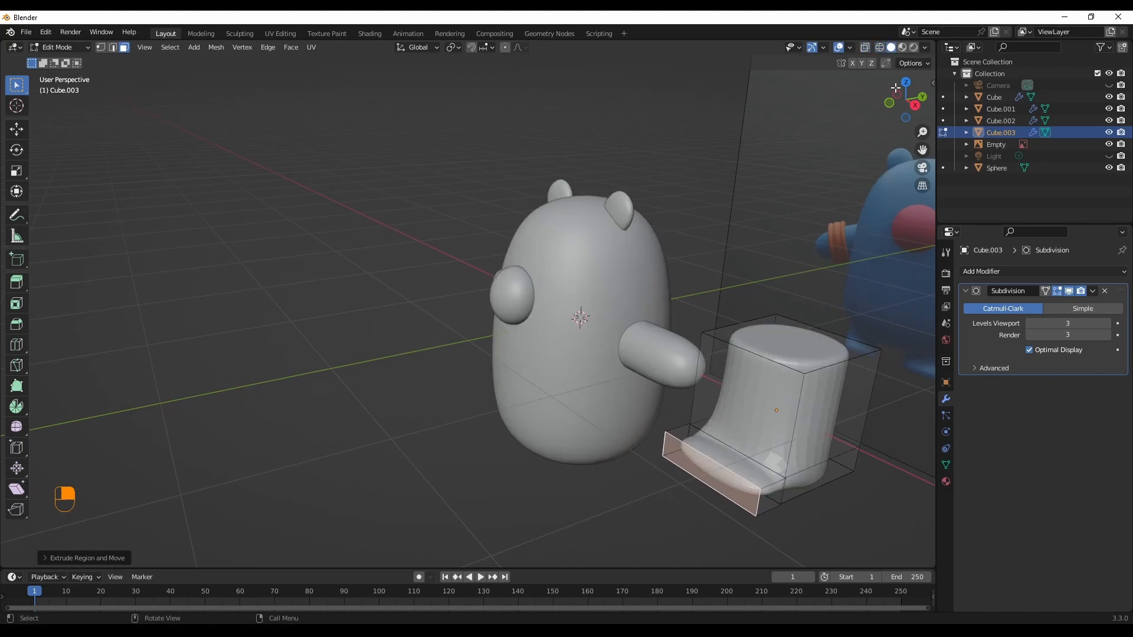
middle_drag(847, 503, 796, 483)
key(ctrl+z)
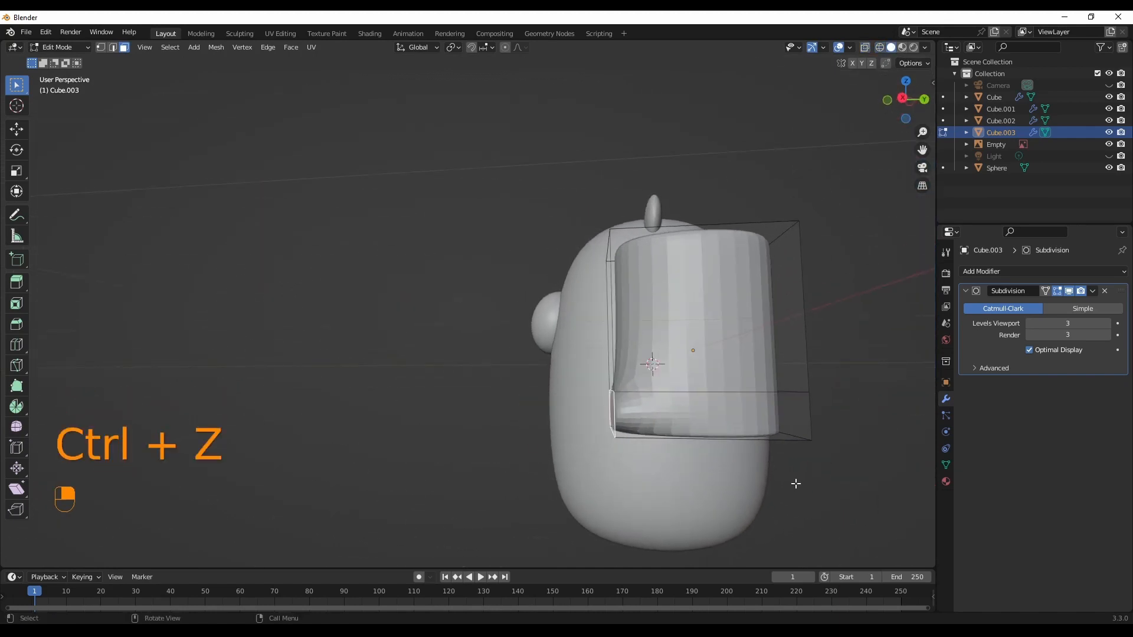
middle_drag(673, 459, 706, 465)
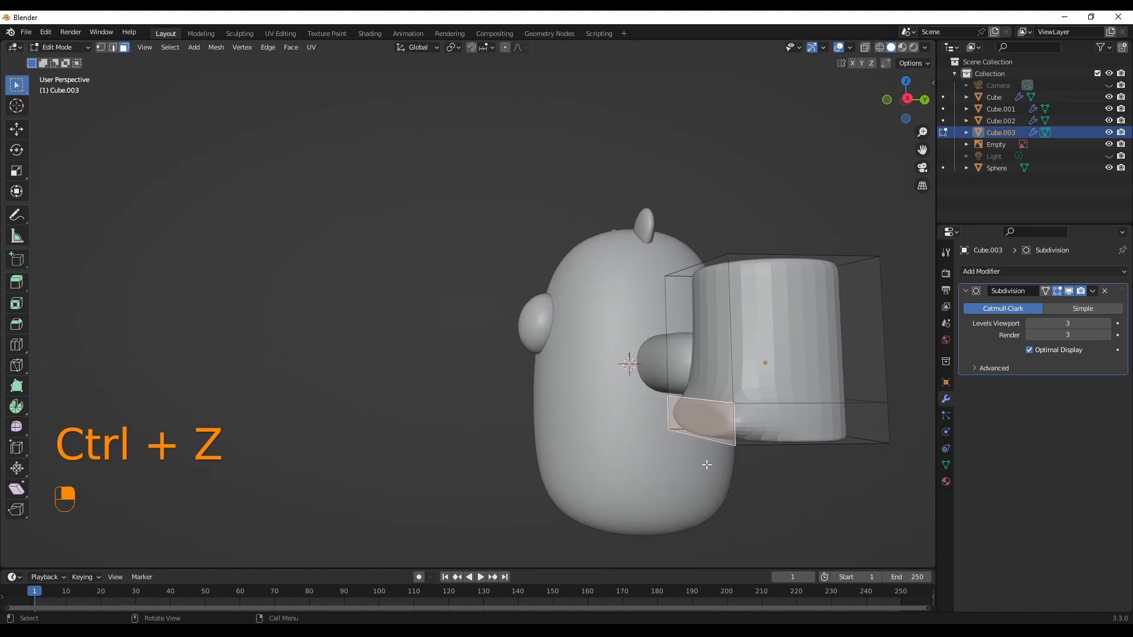
Step: Try resizing and extruding the leg's lower front face into a foot, and undo these attempts
key(e)
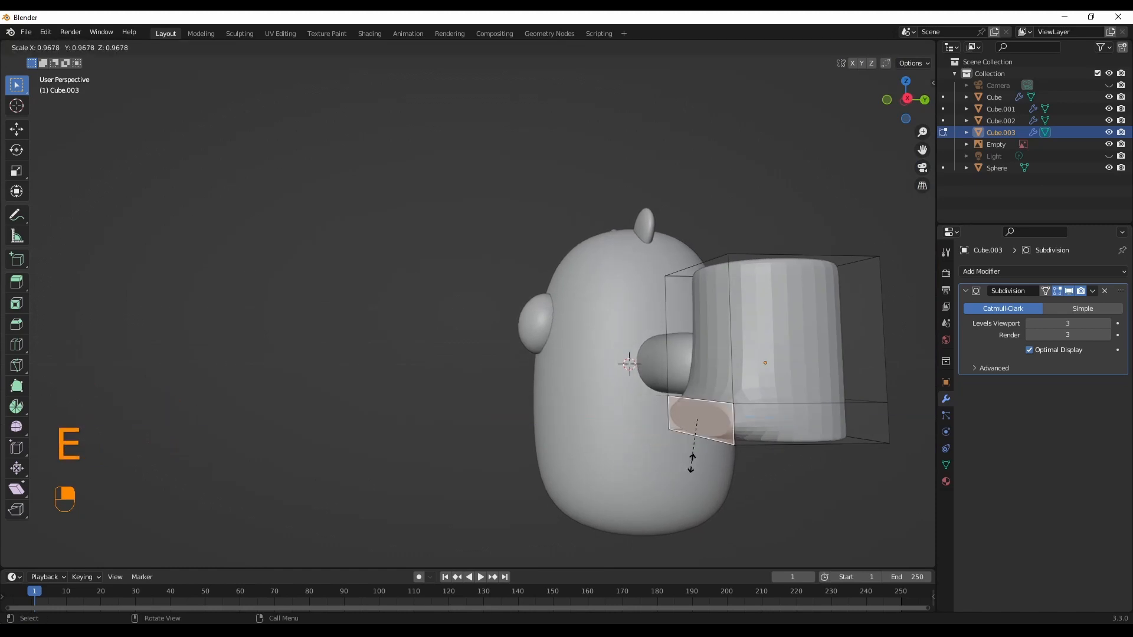
click(698, 457)
key(s)
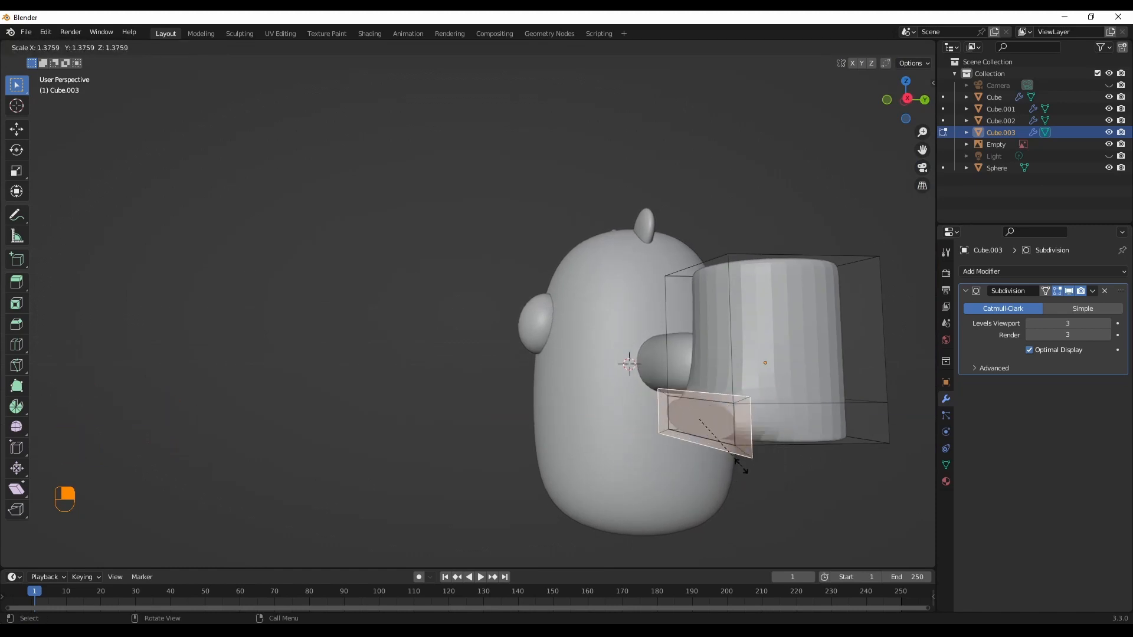
right_click(720, 453)
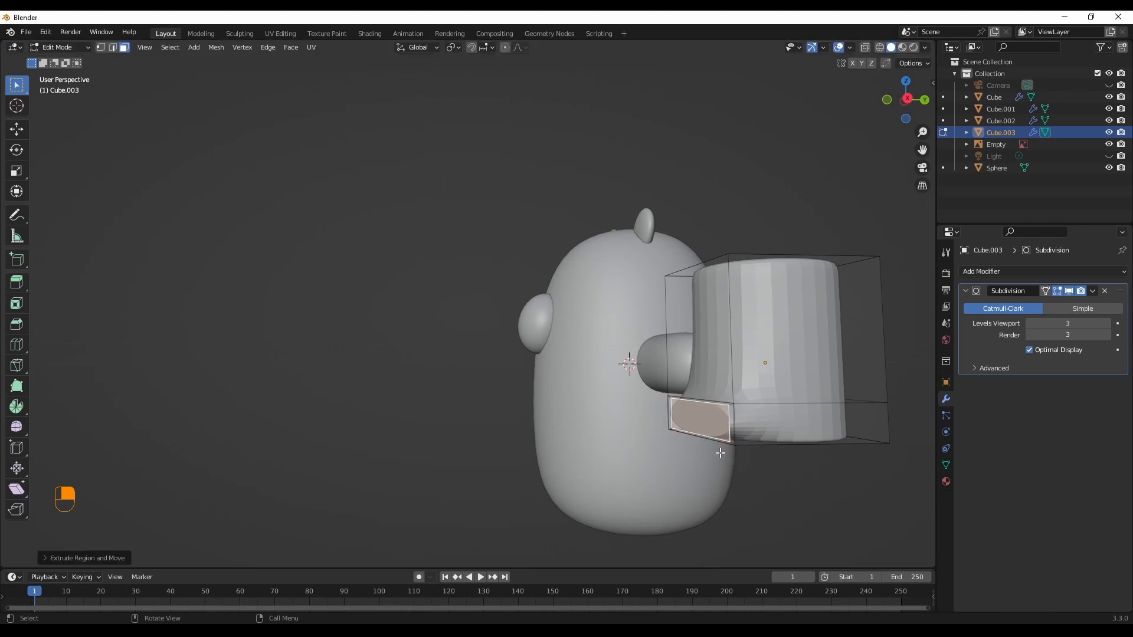
key(e)
click(670, 455)
mouse_move(797, 479)
middle_down()
mouse_move(844, 509)
mouse_move(777, 476)
middle_up()
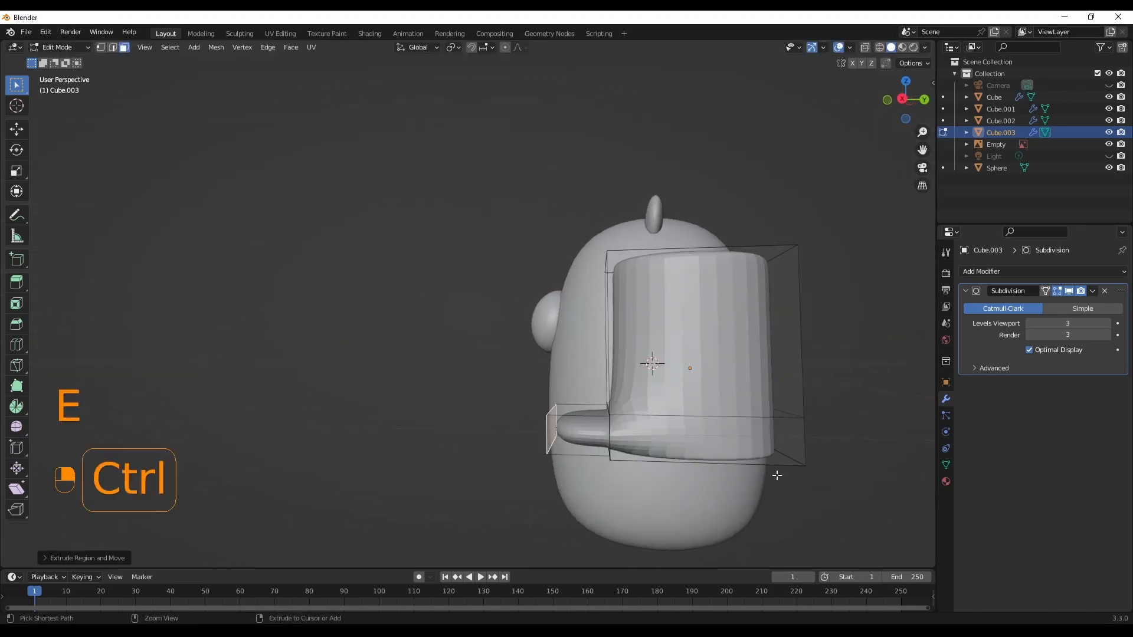
key(ctrl+z)
key(ctrl+z)
key(ctrl+z)
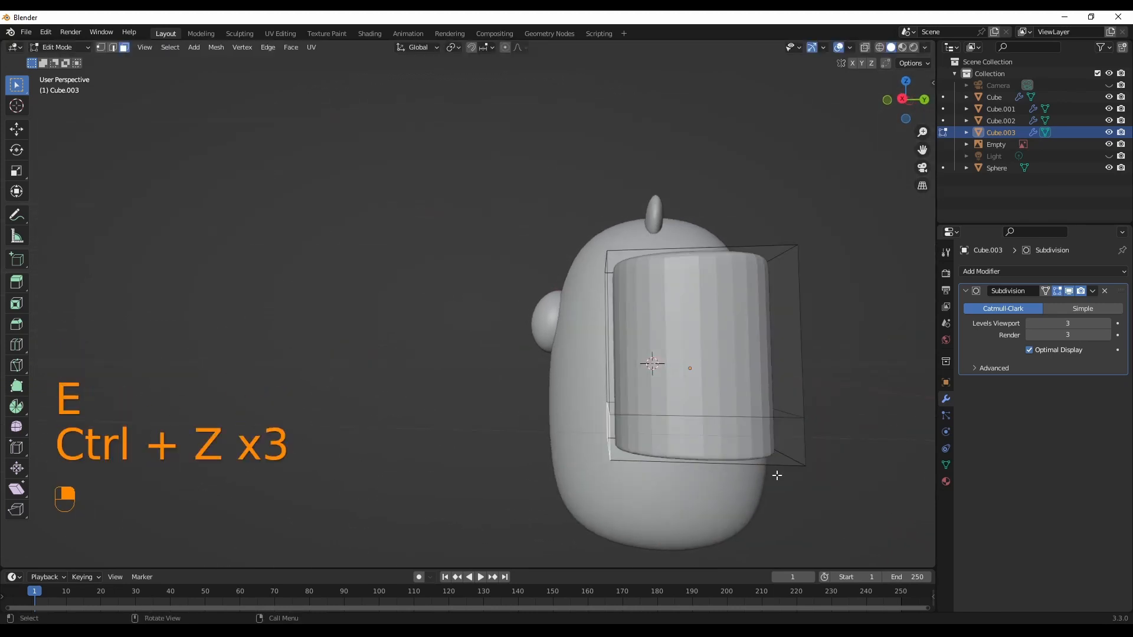
Step: Try insetting the leg's lower front face before extruding it forward, and undo both operations
key(i)
click(739, 486)
key(e)
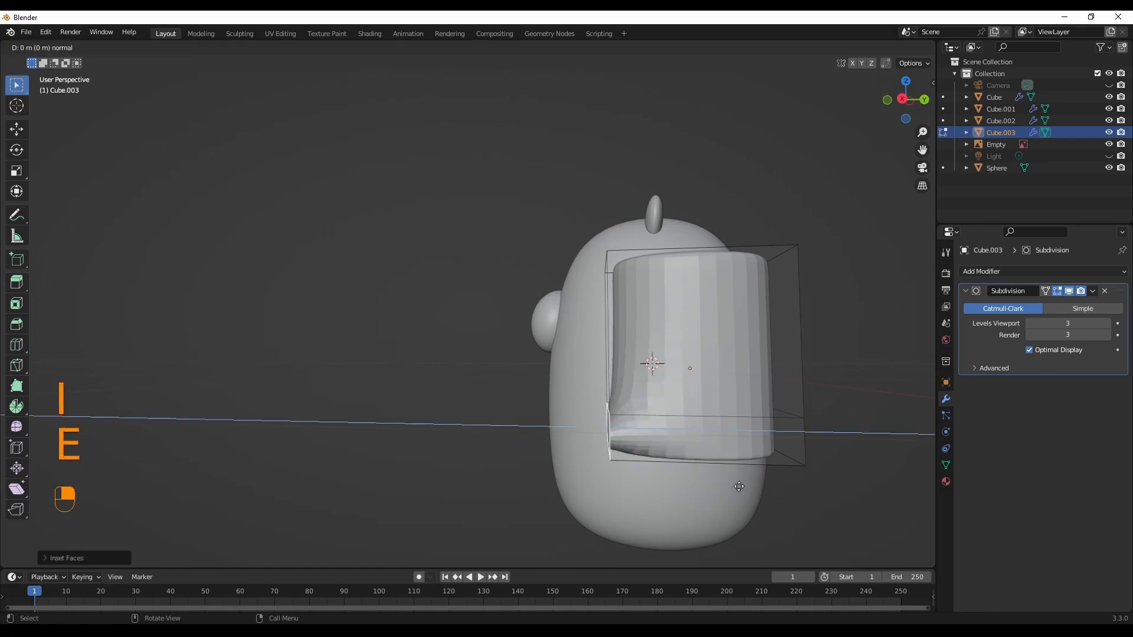
click(690, 483)
middle_drag(747, 515, 822, 505)
key(ctrl+z)
key(ctrl+z)
middle_drag(802, 452, 766, 486)
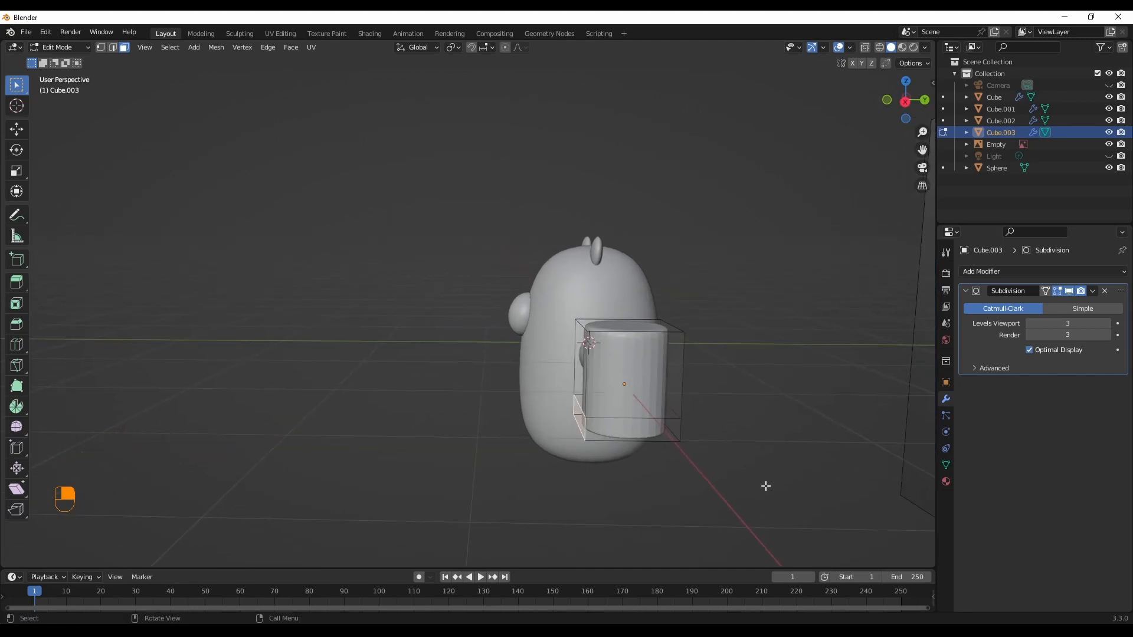
Step: Extrude the leg's lower front face forward about 0.23 m to form the foot
scroll(765, 486, up, 3)
key(e)
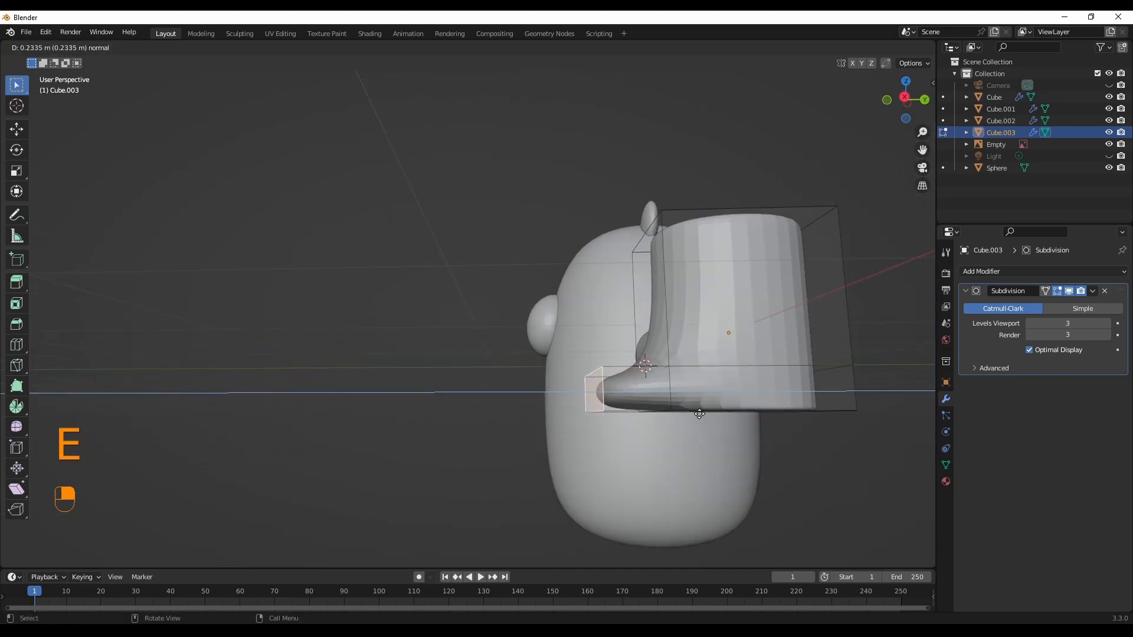
click(698, 416)
Step: Add a horizontal loop cut around the foot, slide it fully down to the base, and return to Object Mode
middle_drag(793, 407, 765, 428)
key(ctrl+r)
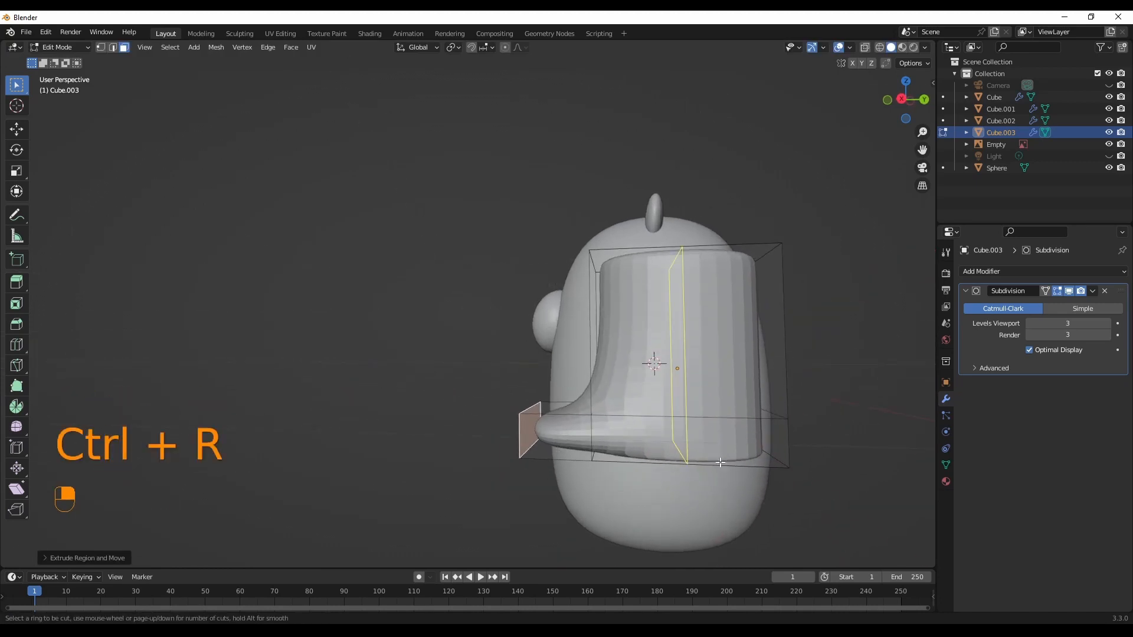
click(783, 449)
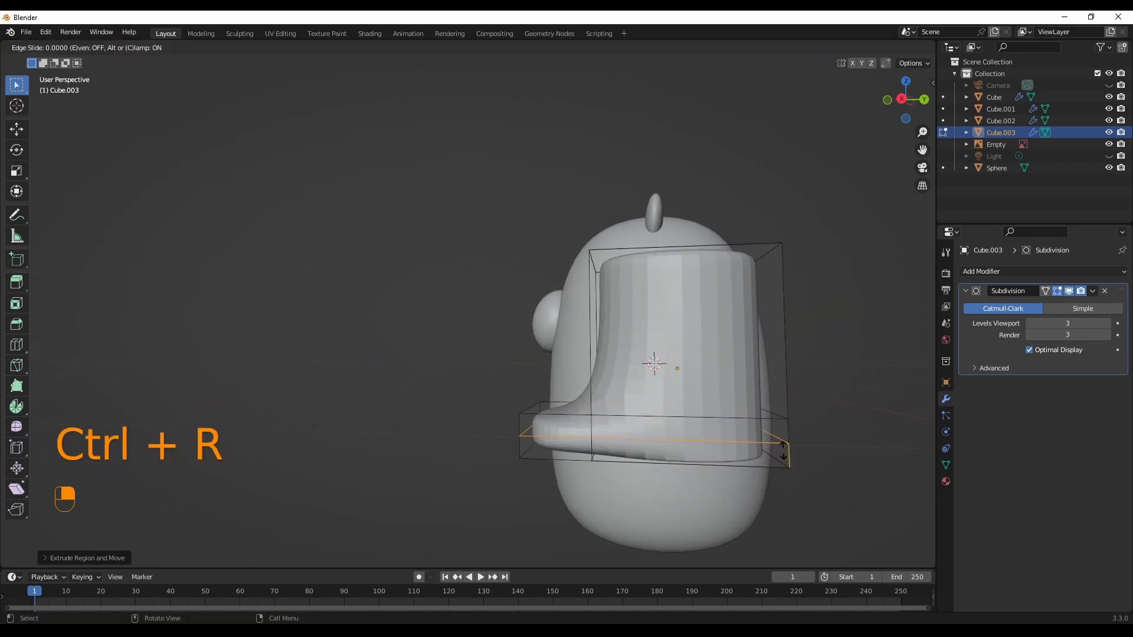
drag(783, 450, 784, 480)
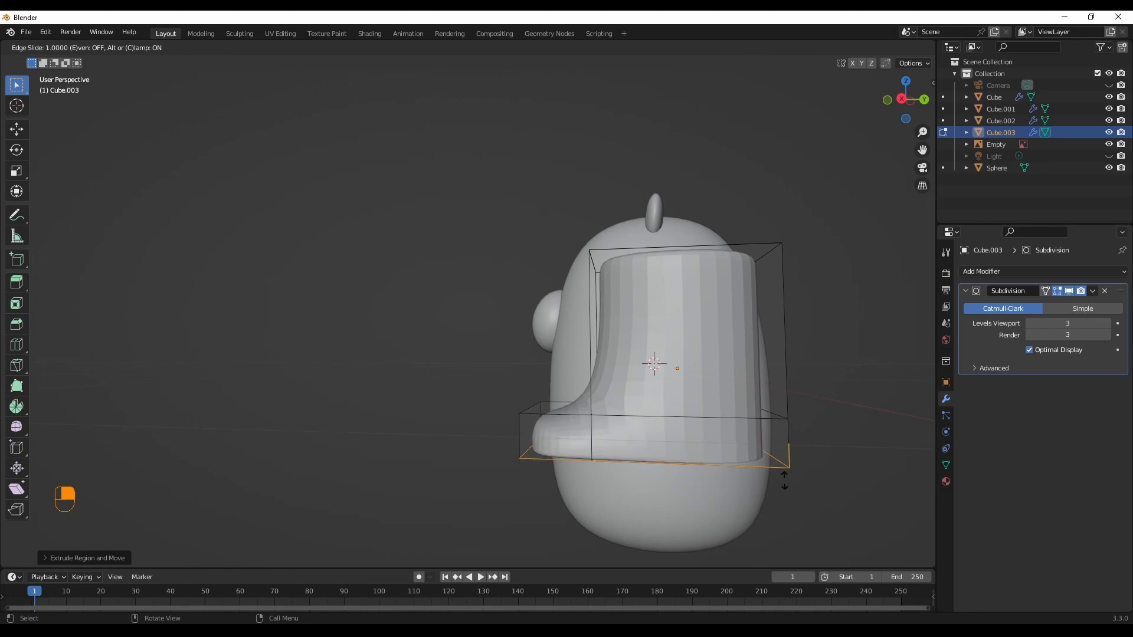
click(784, 481)
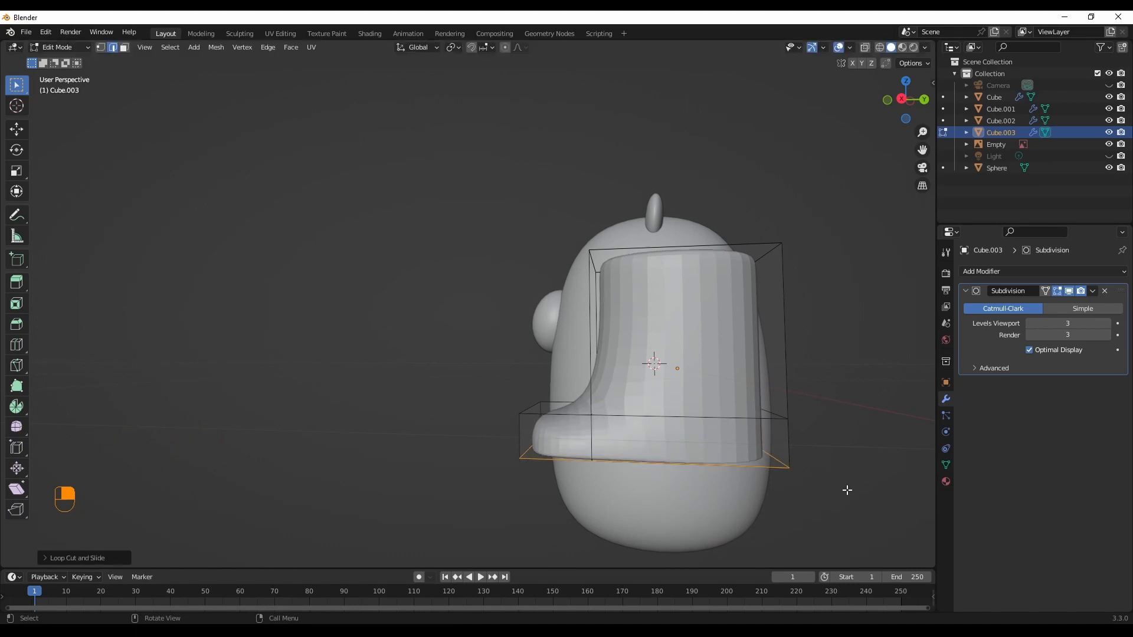
middle_drag(847, 490, 890, 499)
scroll(838, 498, down, 3)
middle_drag(808, 495, 855, 494)
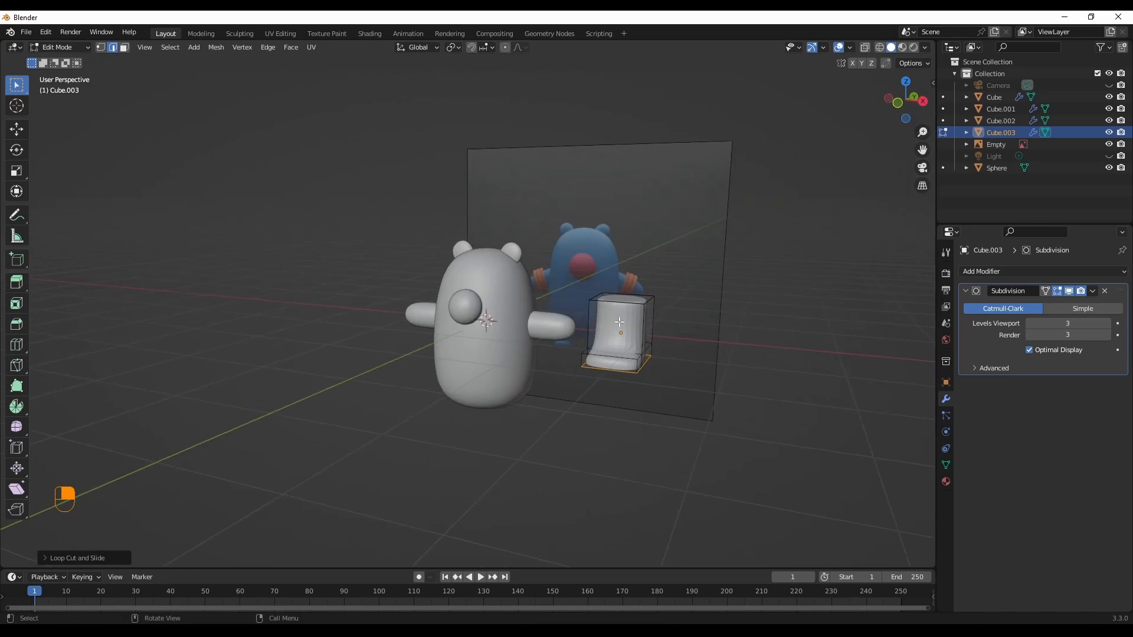
click(59, 48)
click(69, 62)
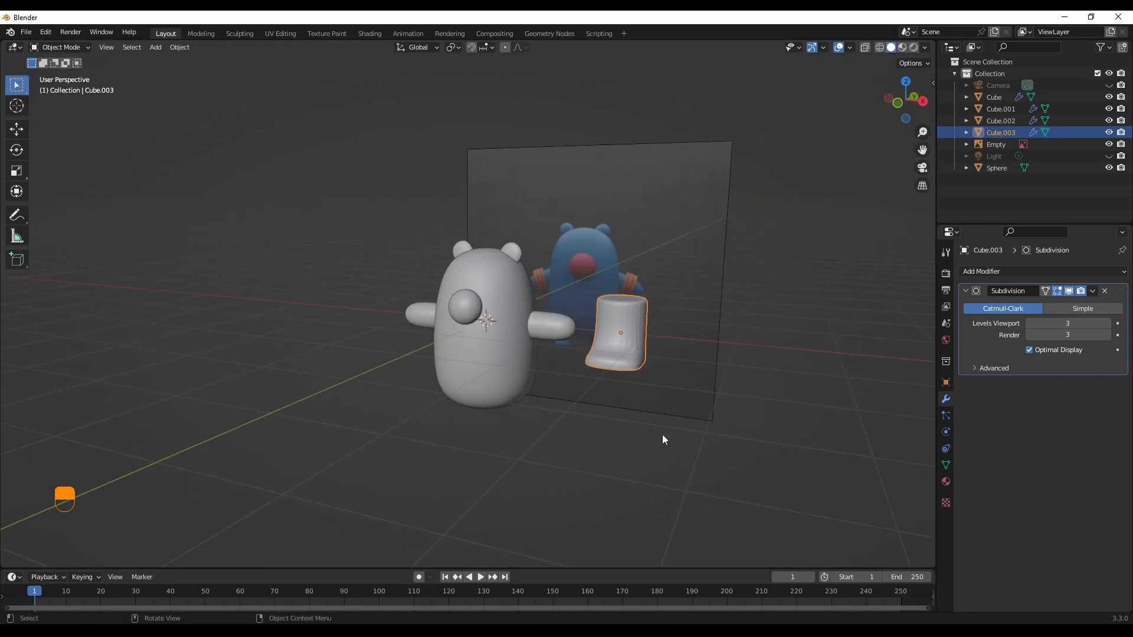
Step: In Edit Mode, raise the top of the leg about 0.25 m along Z in front view, and return to Object Mode
click(662, 434)
click(624, 342)
key(Tab)
key(KP_1)
key(g)
key(z)
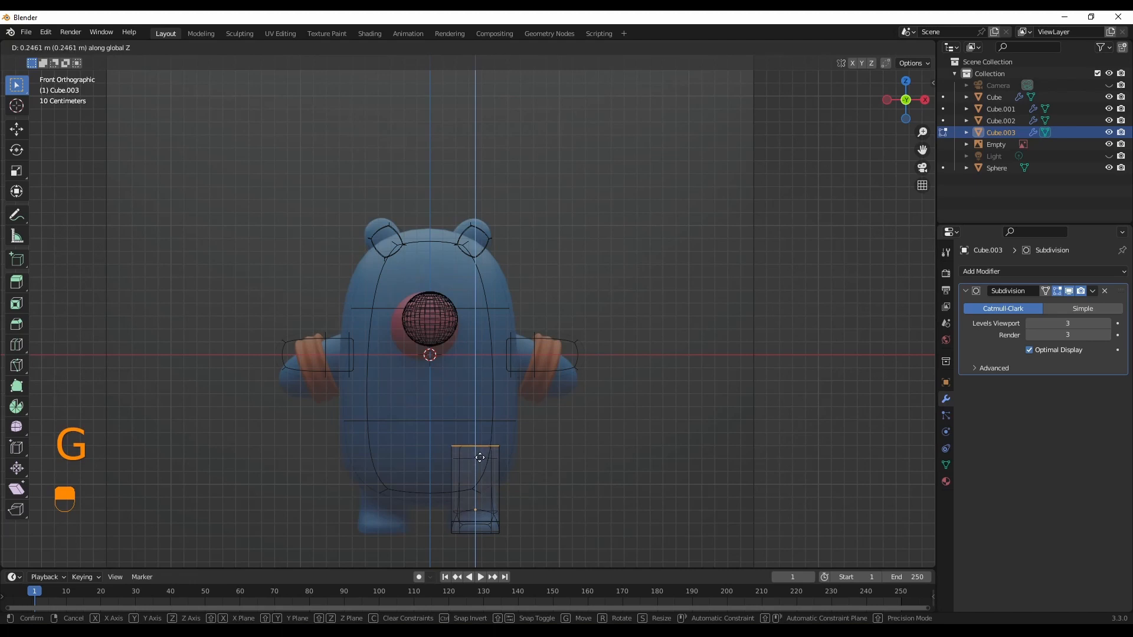
click(479, 458)
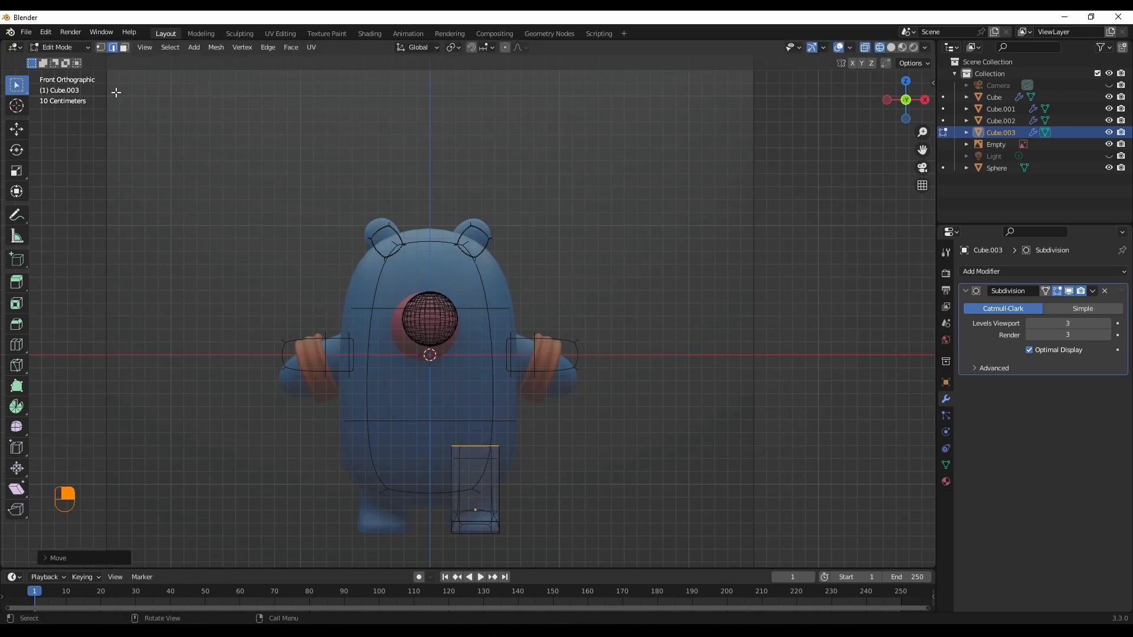
click(59, 47)
click(62, 56)
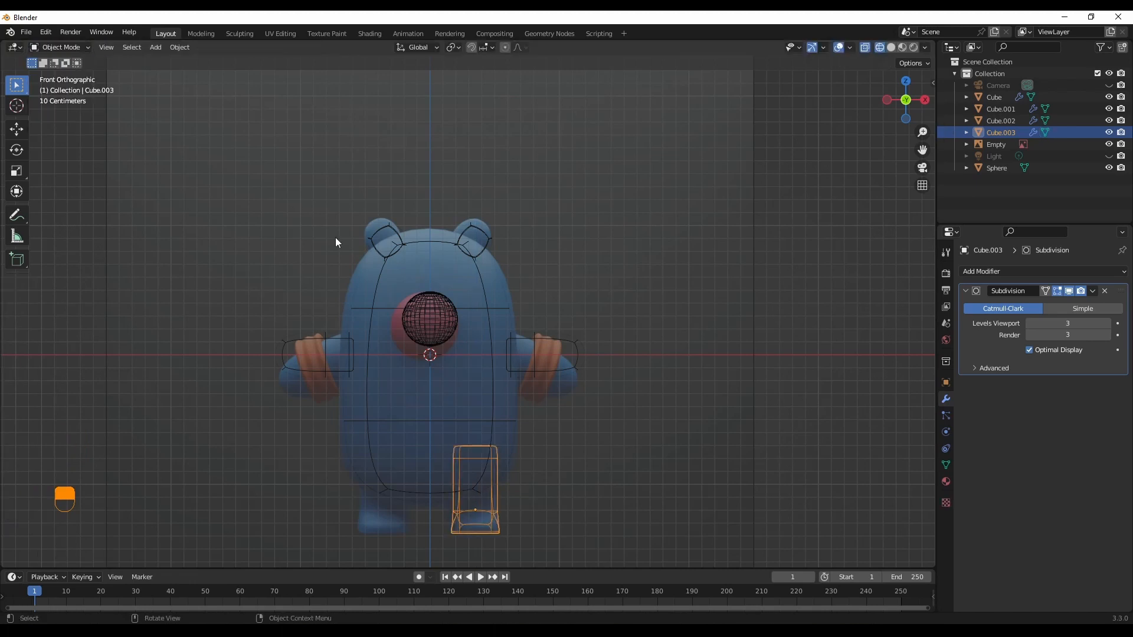
Step: Show the character in solid shading and examine the legs against the body from several angles
click(891, 47)
click(568, 516)
mouse_move(568, 516)
middle_down()
mouse_move(602, 491)
mouse_move(606, 535)
middle_up()
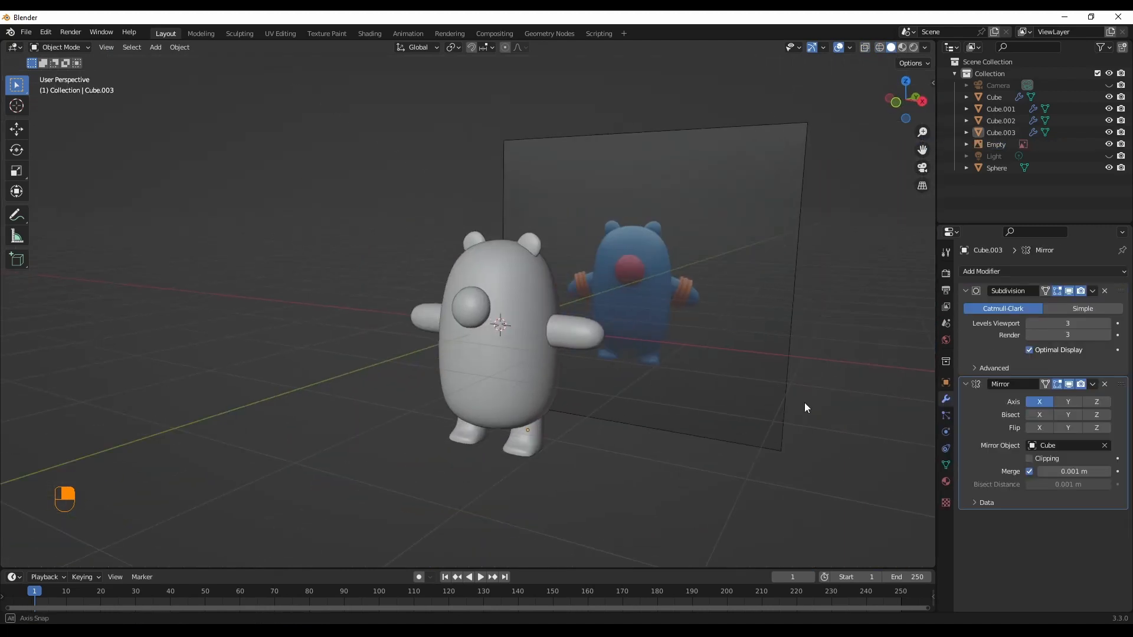
middle_drag(804, 407, 798, 394)
scroll(745, 442, up, 2)
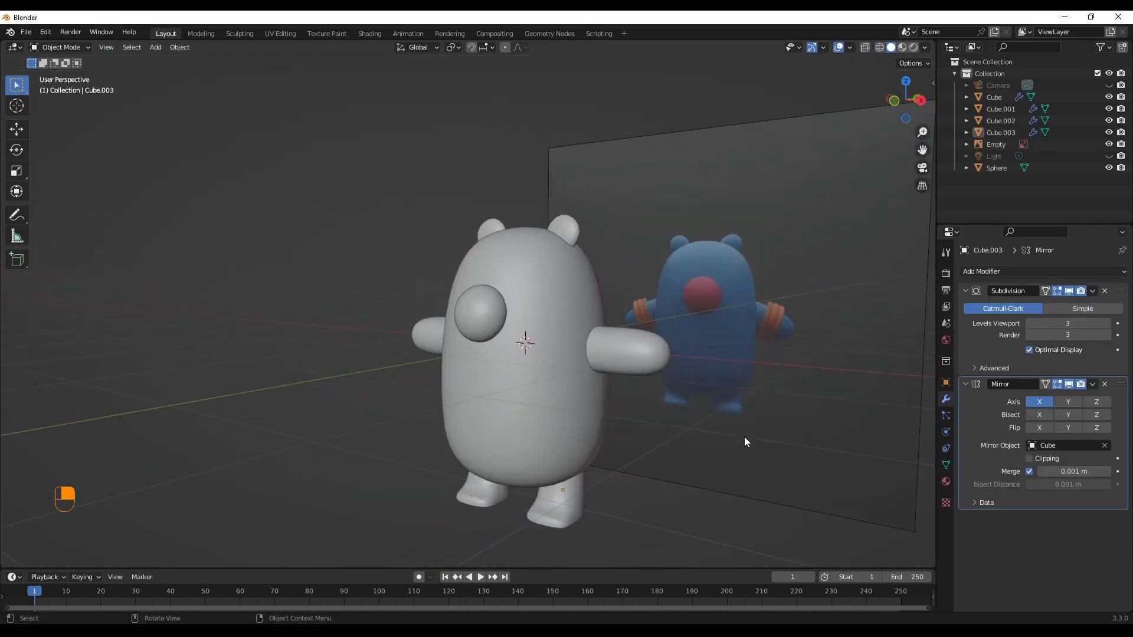
middle_drag(799, 434, 611, 414)
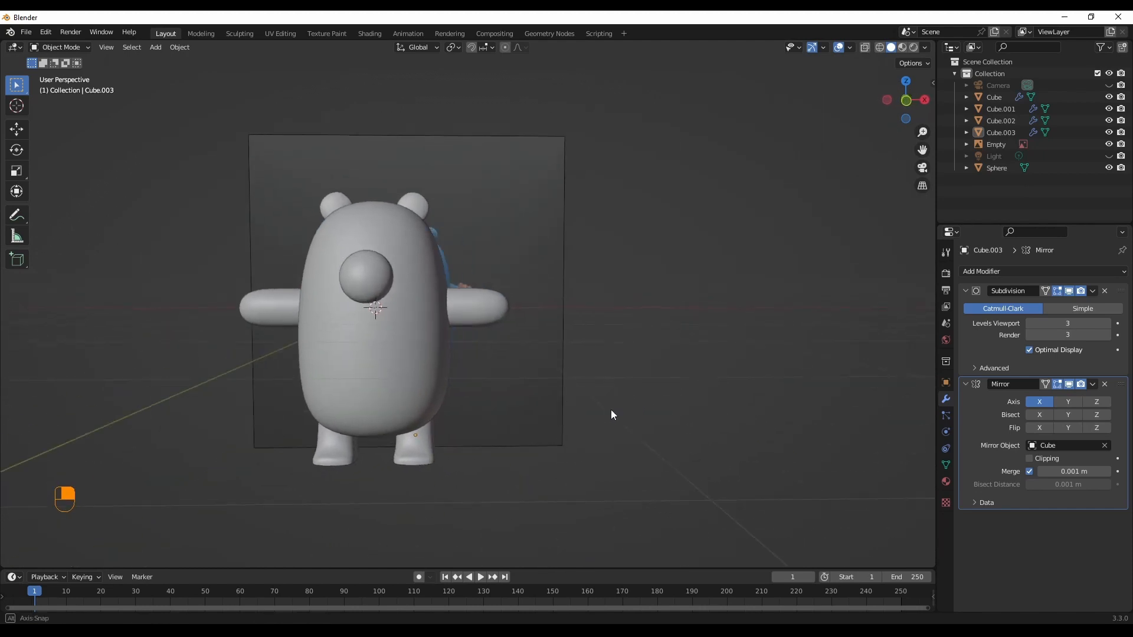
Step: Parent the nose sphere to the body using the Object option
click(378, 280)
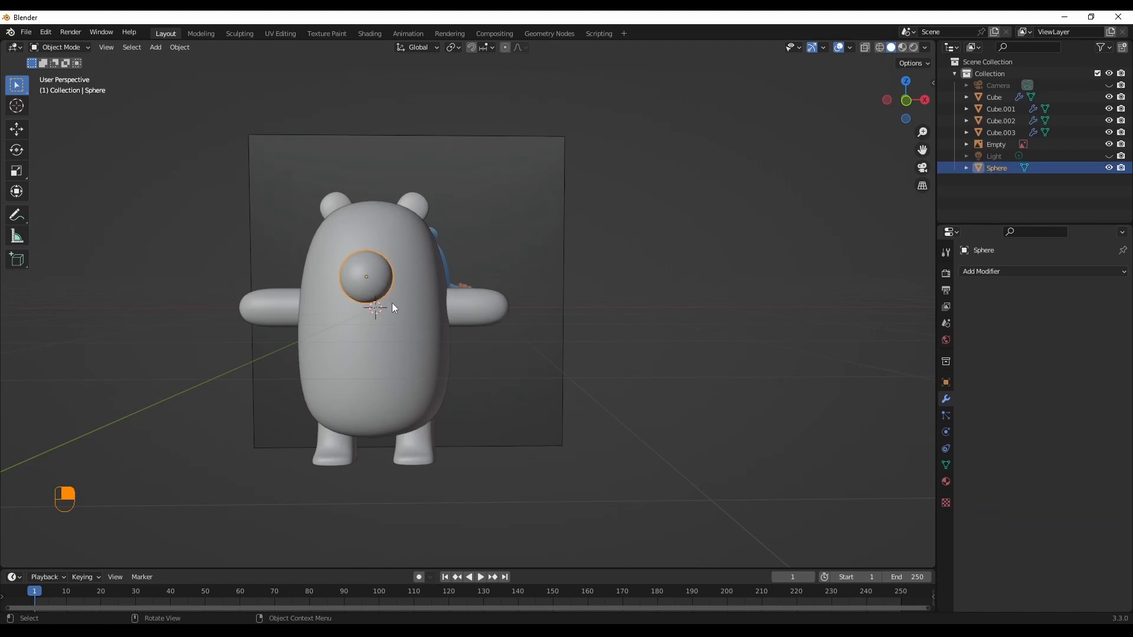
shift+click(424, 320)
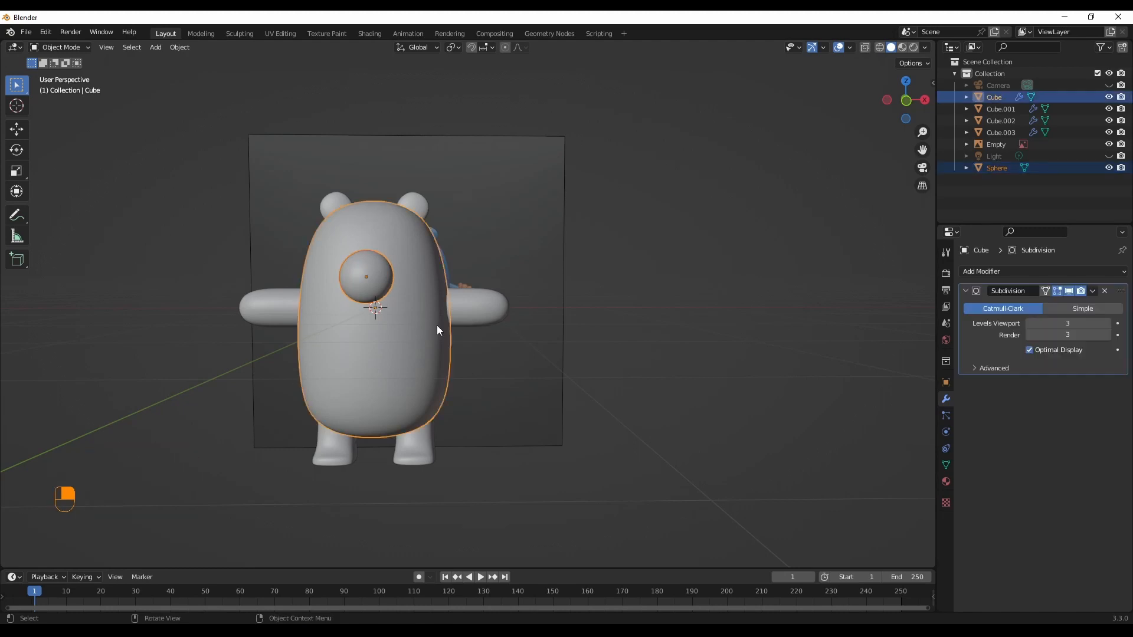
key(ctrl+p)
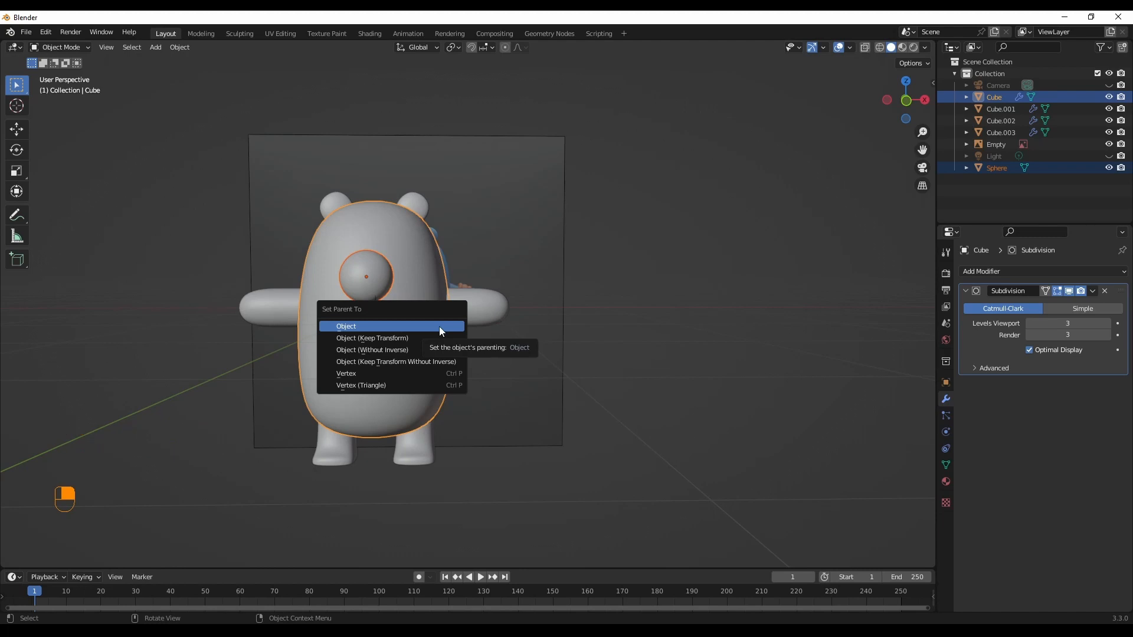
click(440, 327)
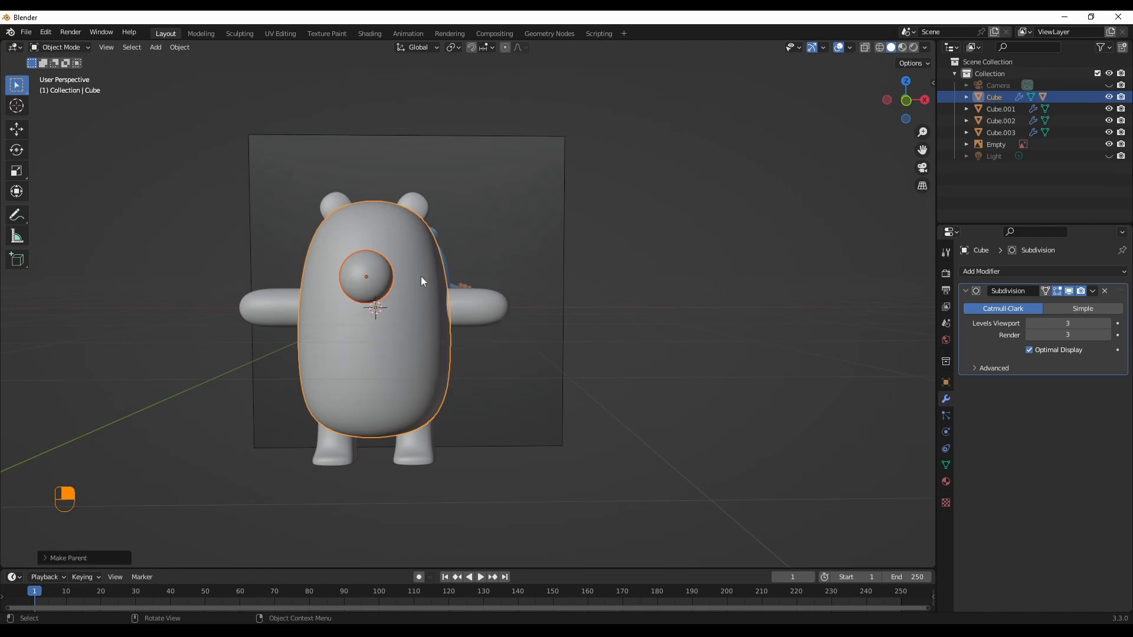
Step: Parent the ears to the body using the Object option
click(422, 207)
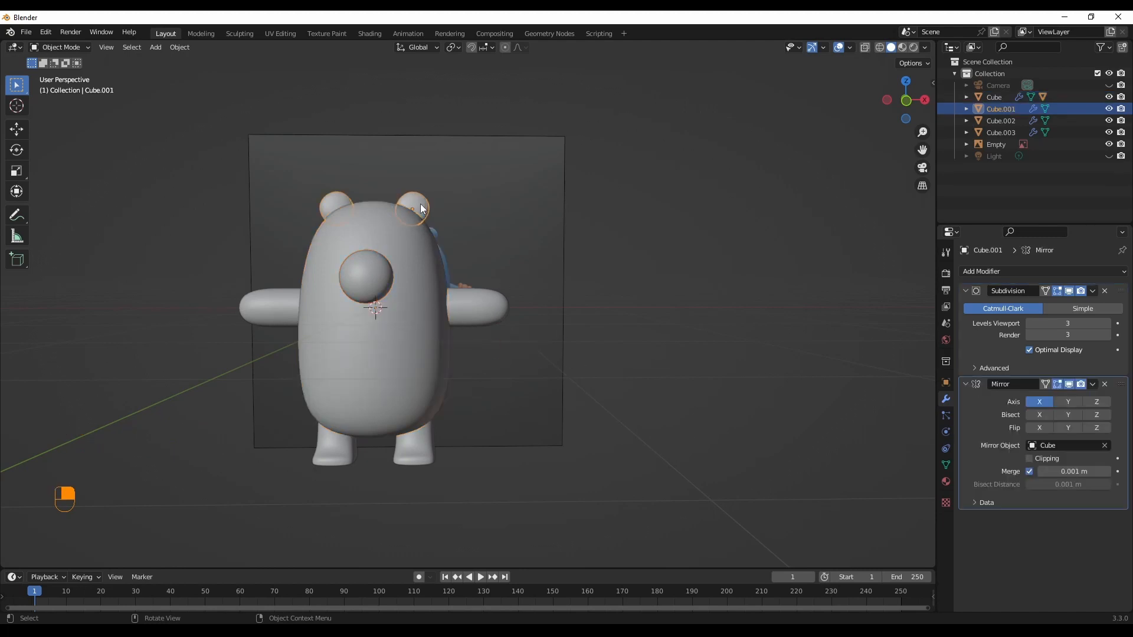
shift+click(419, 356)
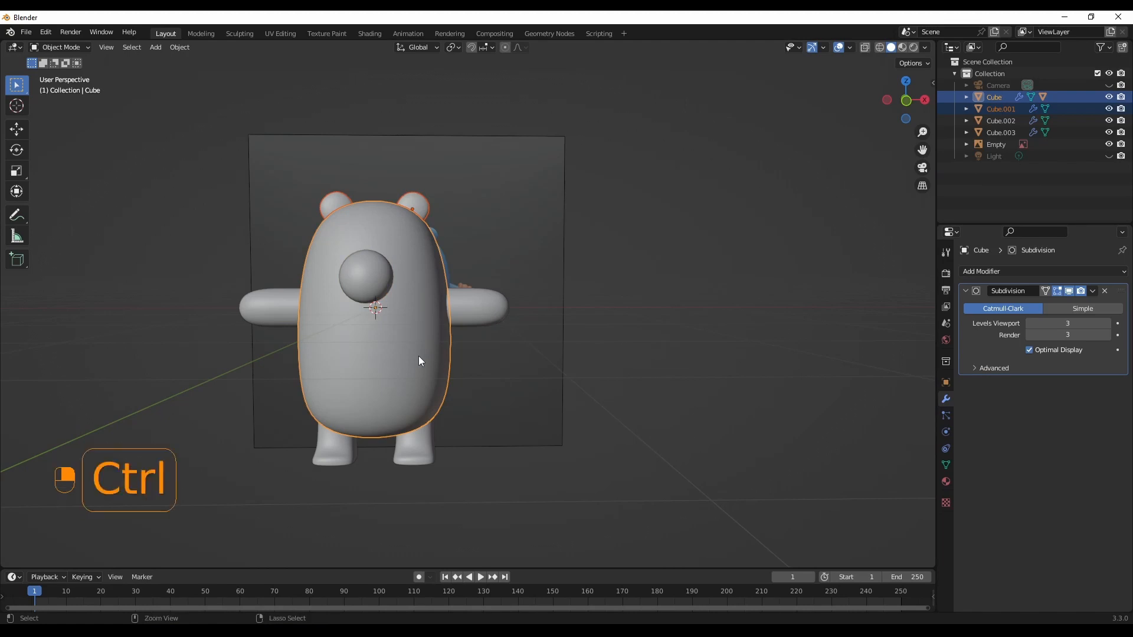
key(ctrl+p)
click(419, 356)
click(546, 360)
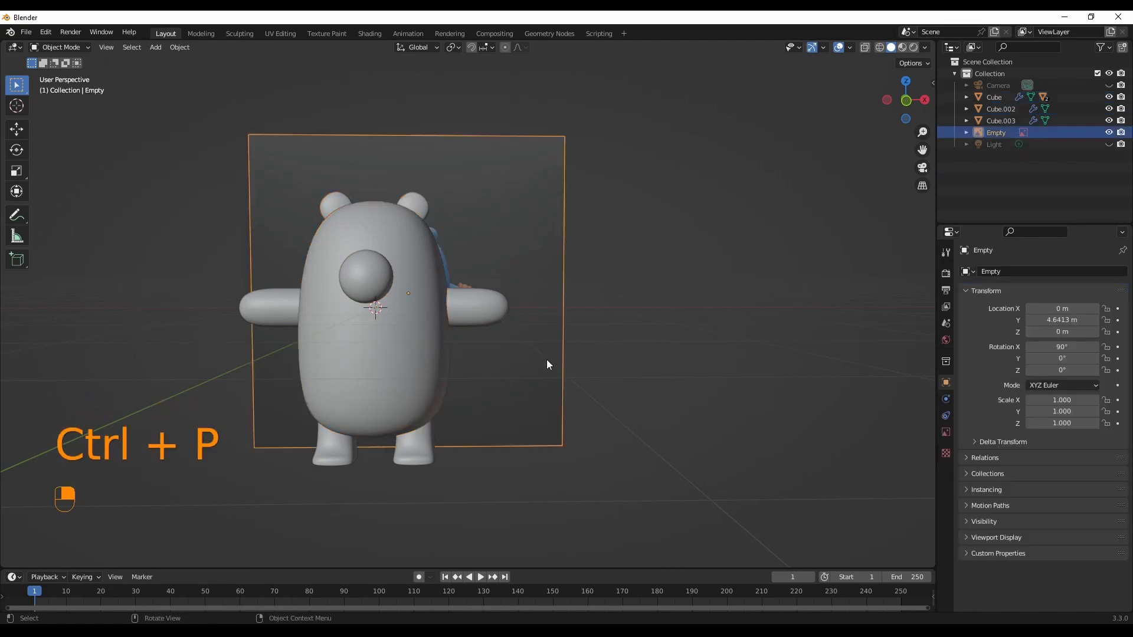
Step: Test the parenting by moving the body in front view, and undo the move
click(399, 351)
key(KP_1)
click(550, 298)
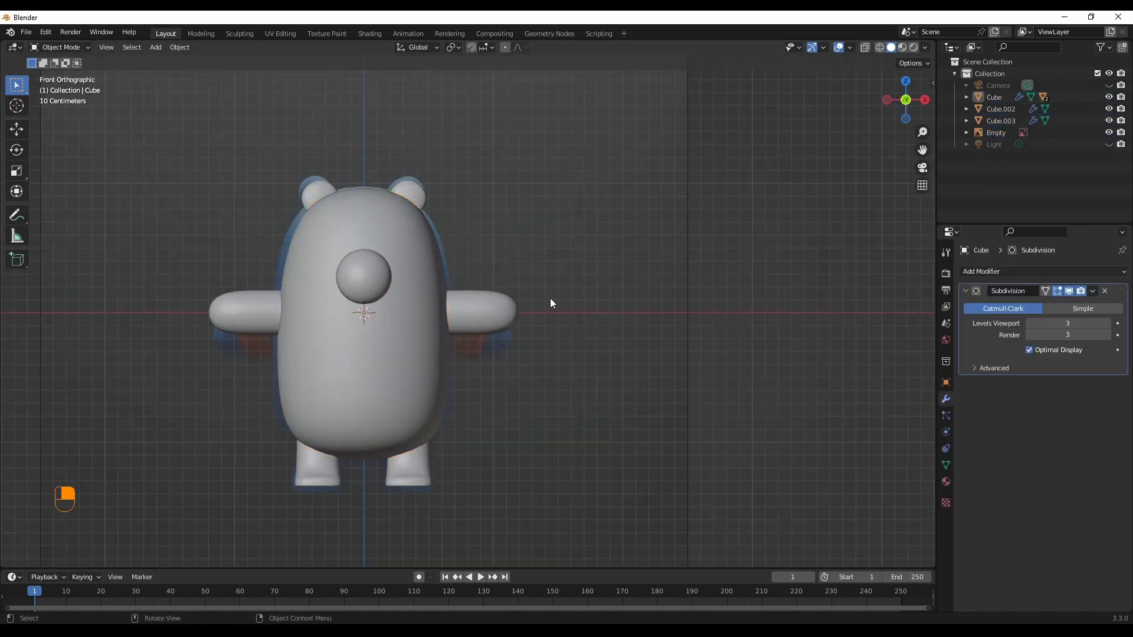
click(380, 253)
click(416, 254)
key(g)
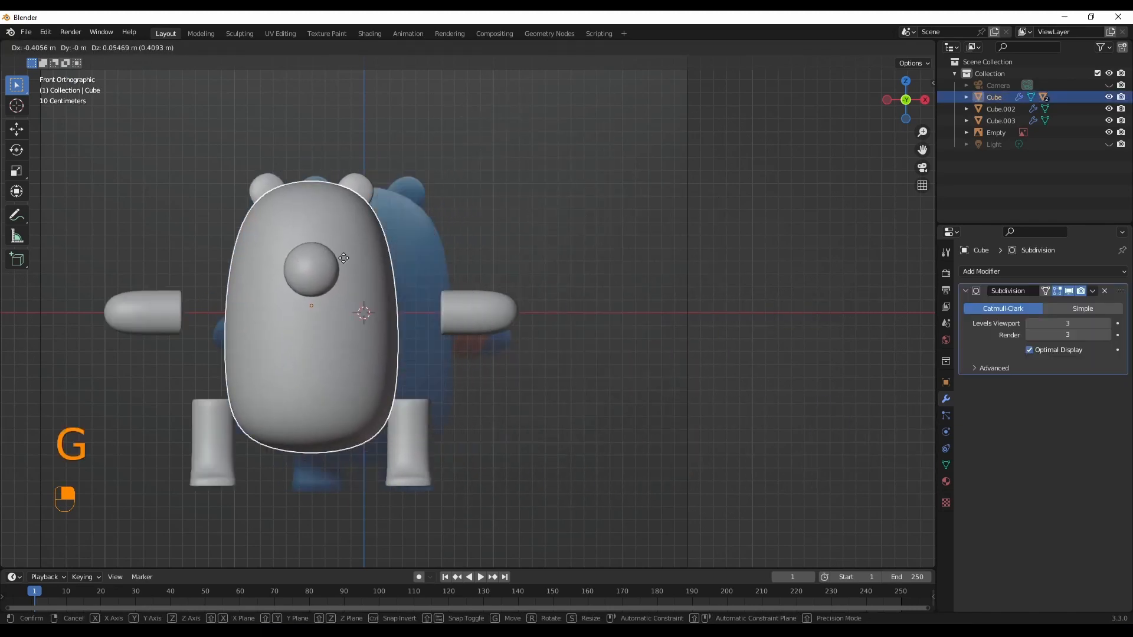
click(551, 317)
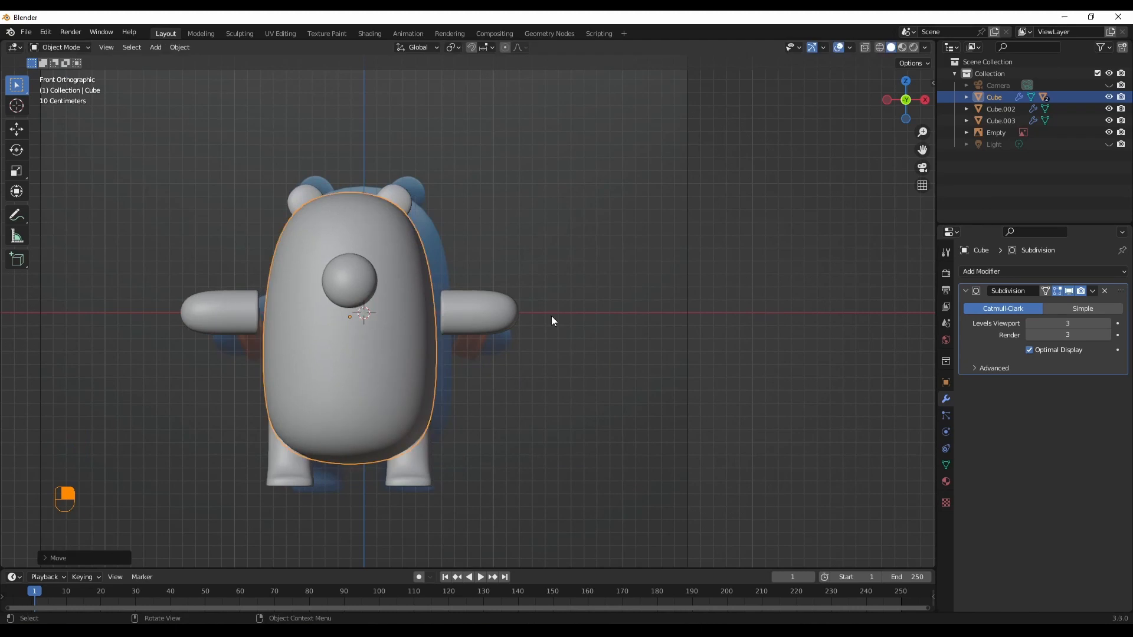
key(ctrl+z)
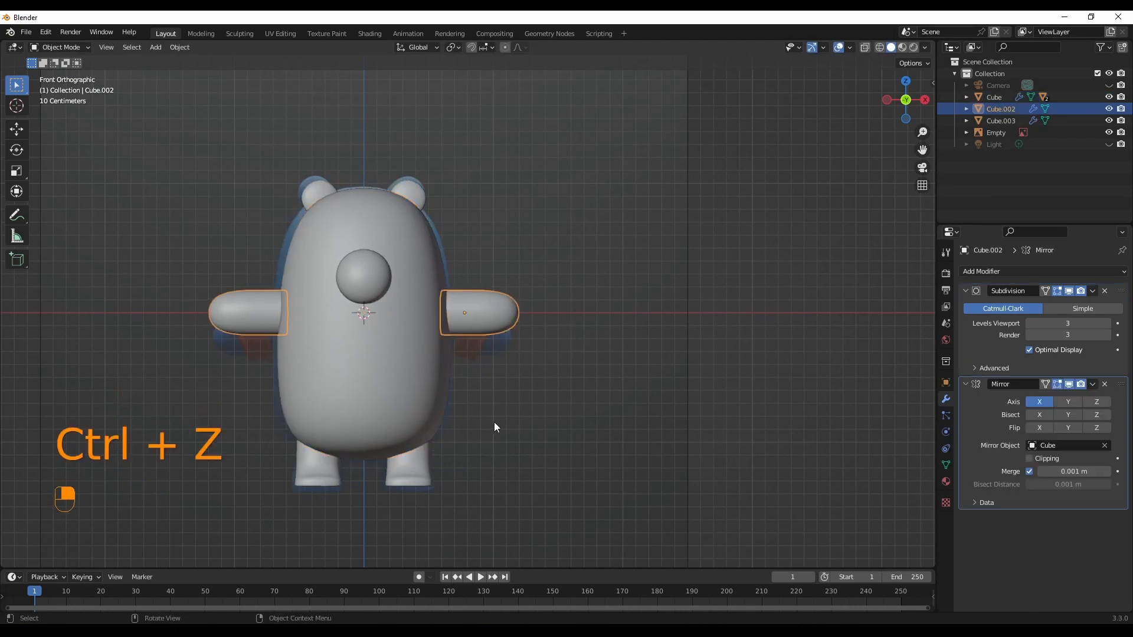
Step: Parent the arms and the legs to the body using the Object option
shift+click(416, 466)
shift+click(381, 370)
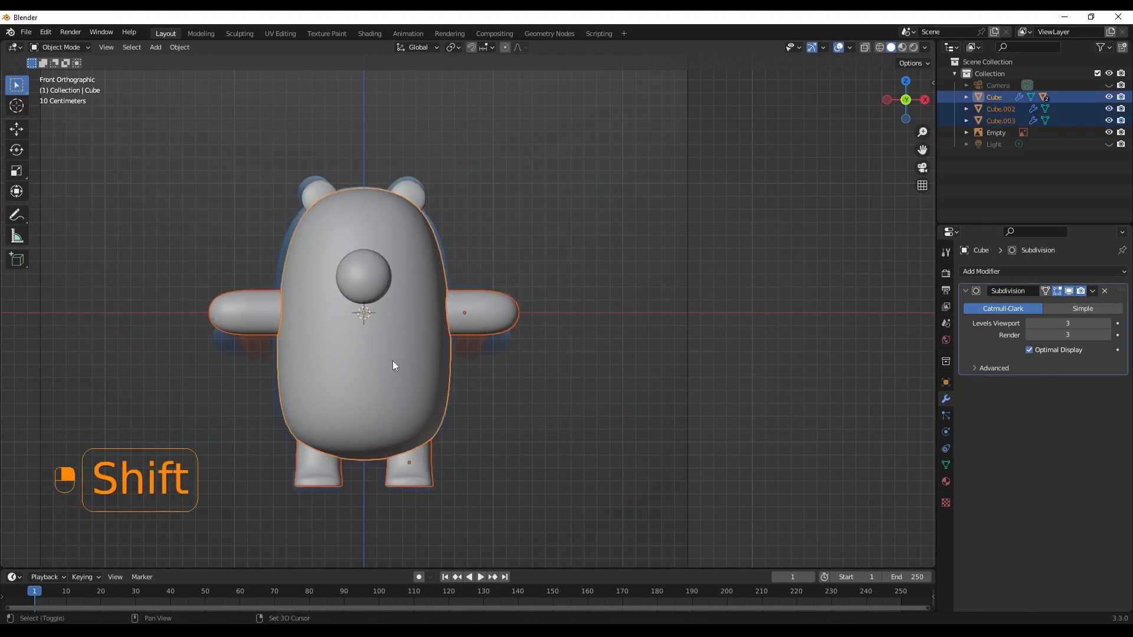
key(ctrl+p)
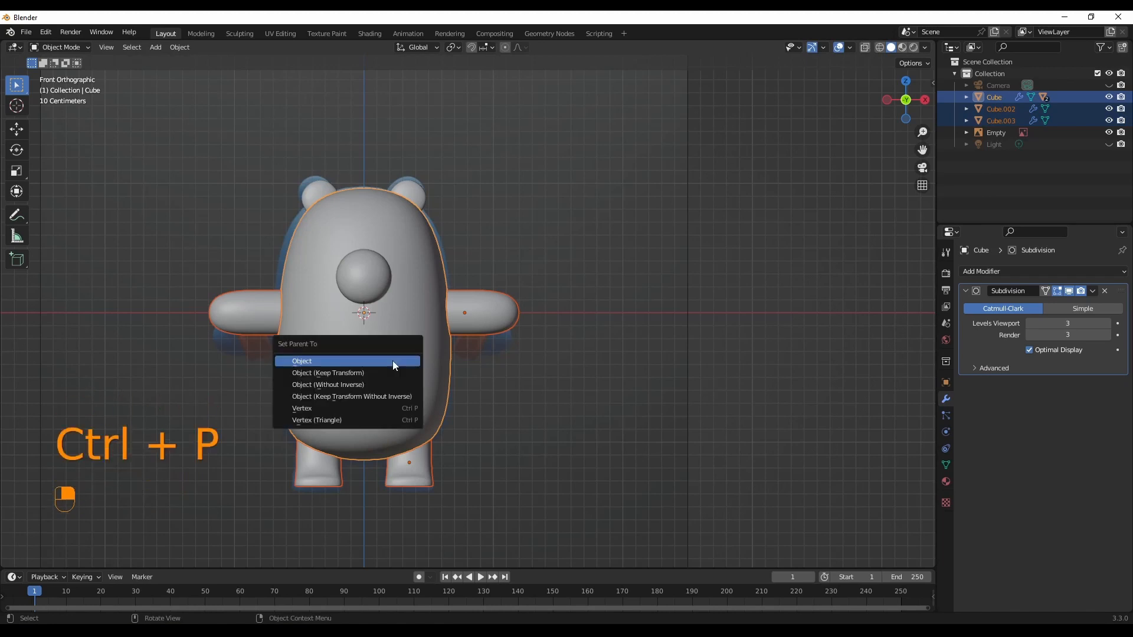
click(392, 360)
click(590, 364)
Step: Raise the body with its parented parts along the Z axis until the feet rest on the ground line
click(443, 378)
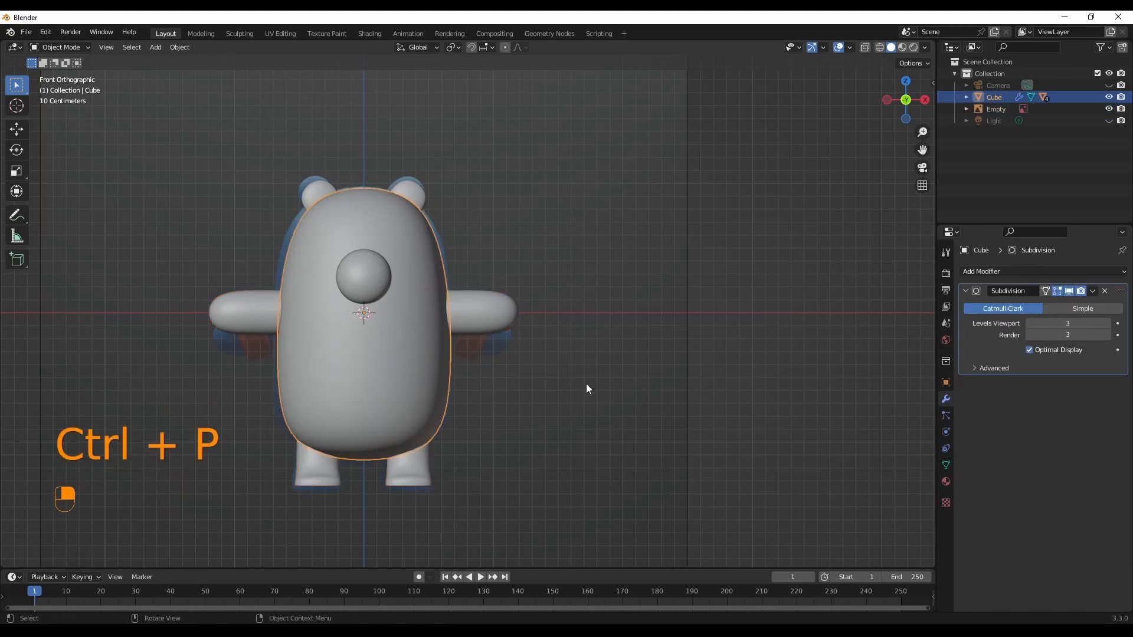
key(g)
key(z)
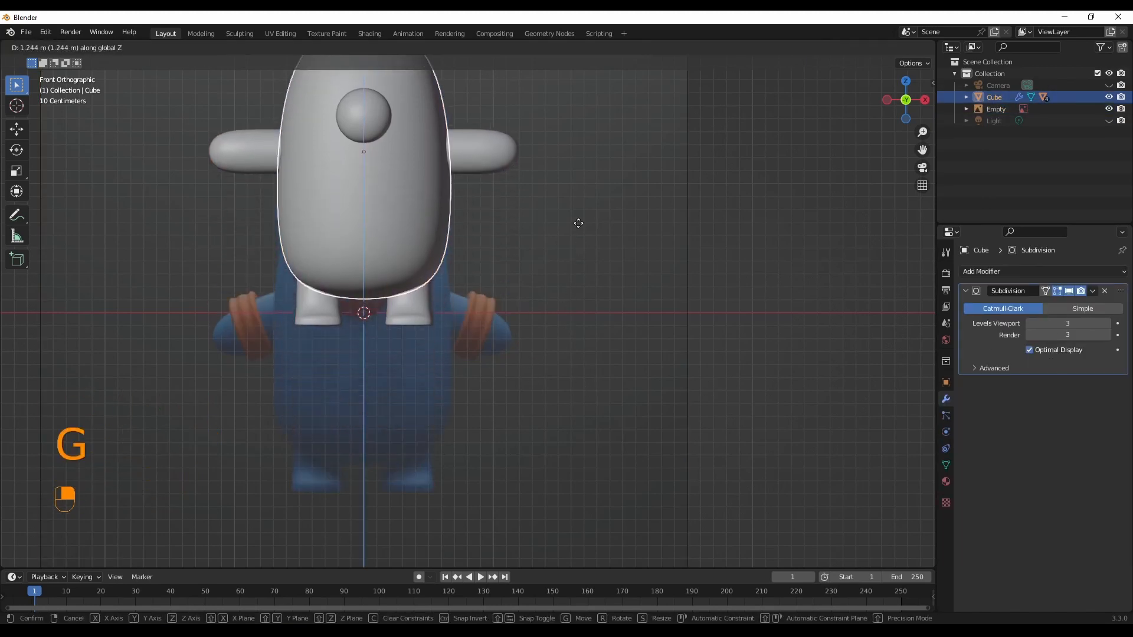
click(579, 210)
middle_drag(662, 281, 547, 343)
click(599, 299)
middle_drag(708, 288, 658, 220)
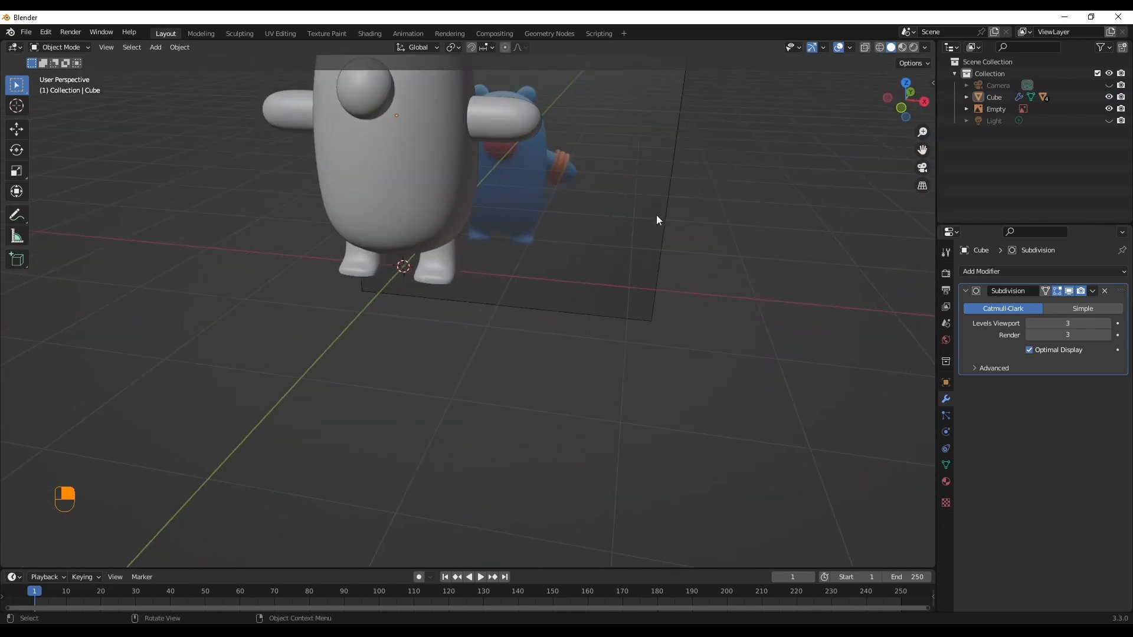
Step: Raise the reference image behind the character along the Z axis to a Z location of about 1.55 m
click(658, 220)
middle_drag(805, 245, 747, 266)
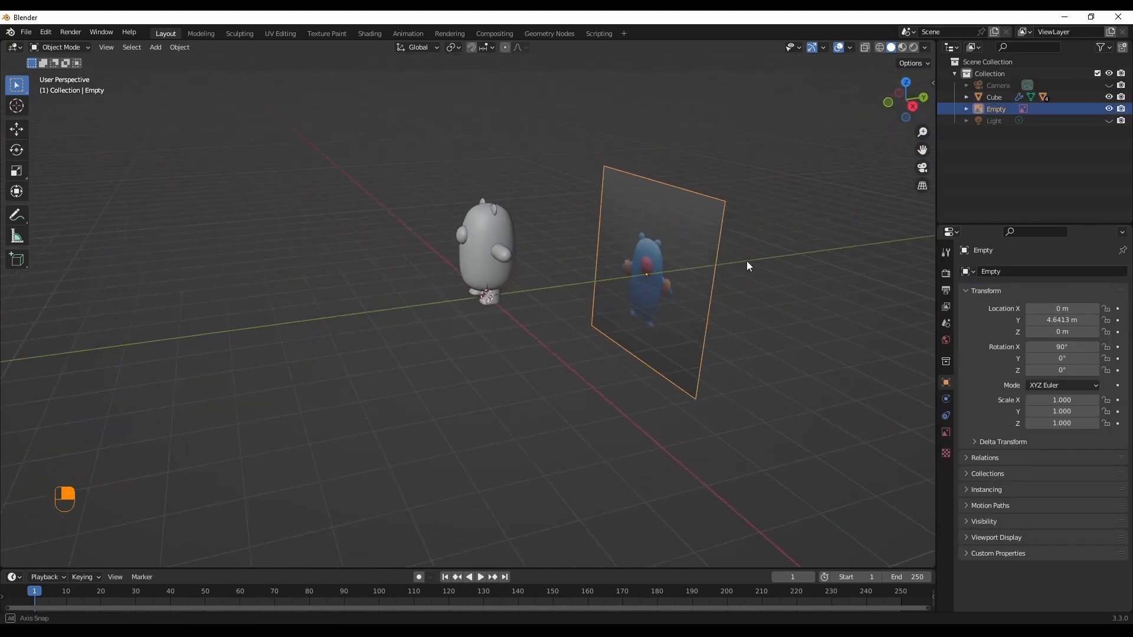
key(g)
key(z)
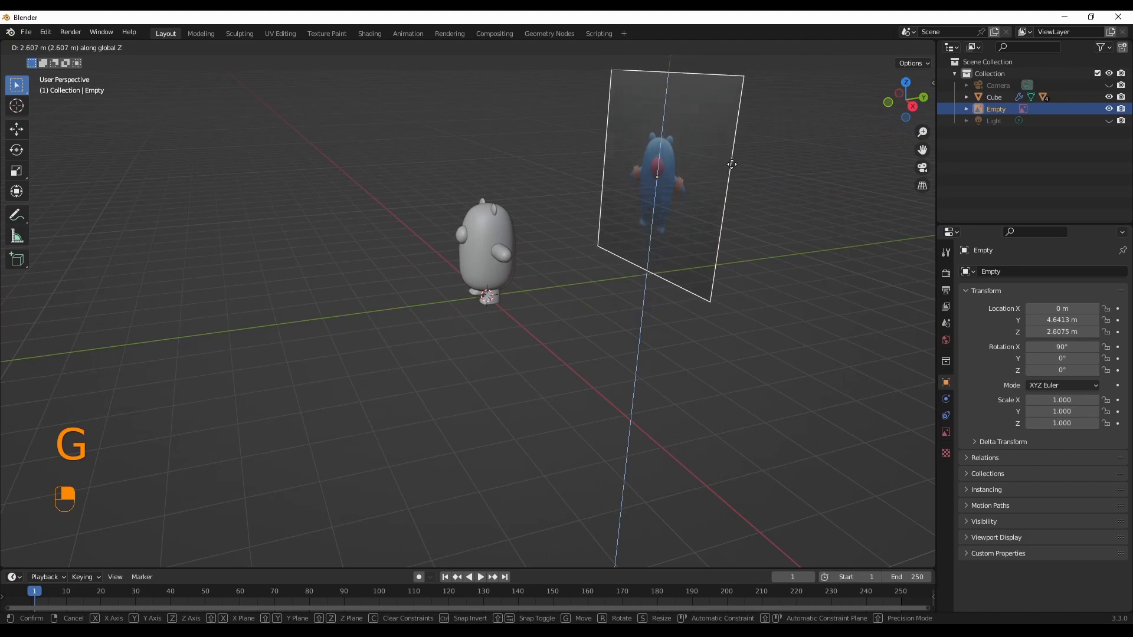
click(732, 165)
middle_drag(668, 373, 761, 349)
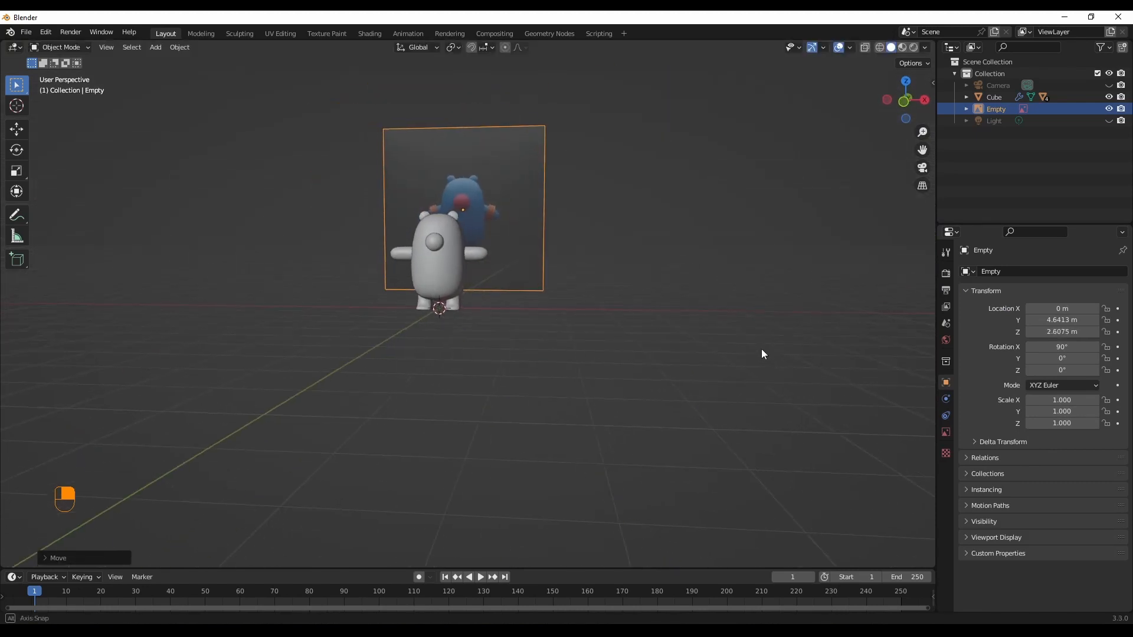
key(g)
key(z)
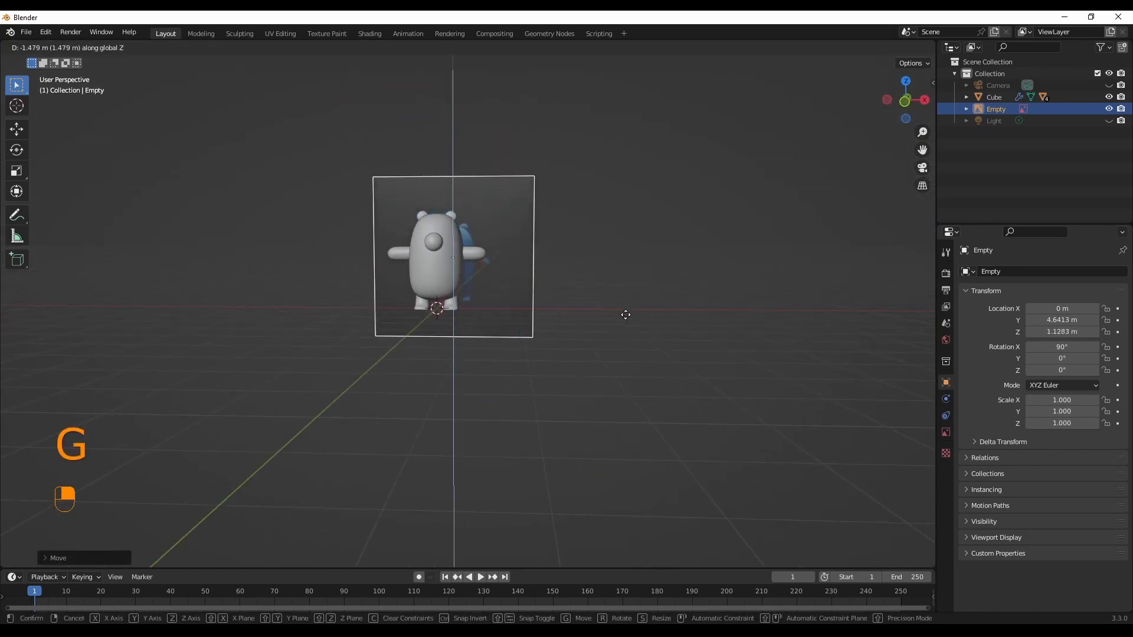
click(625, 314)
mouse_move(625, 313)
middle_down()
mouse_move(623, 301)
mouse_move(578, 306)
mouse_move(629, 331)
mouse_move(671, 310)
mouse_move(625, 317)
middle_up()
key(g)
key(z)
click(601, 296)
Step: Examine the raised character and its arms against the reference image from several angles
scroll(497, 305, up, 6)
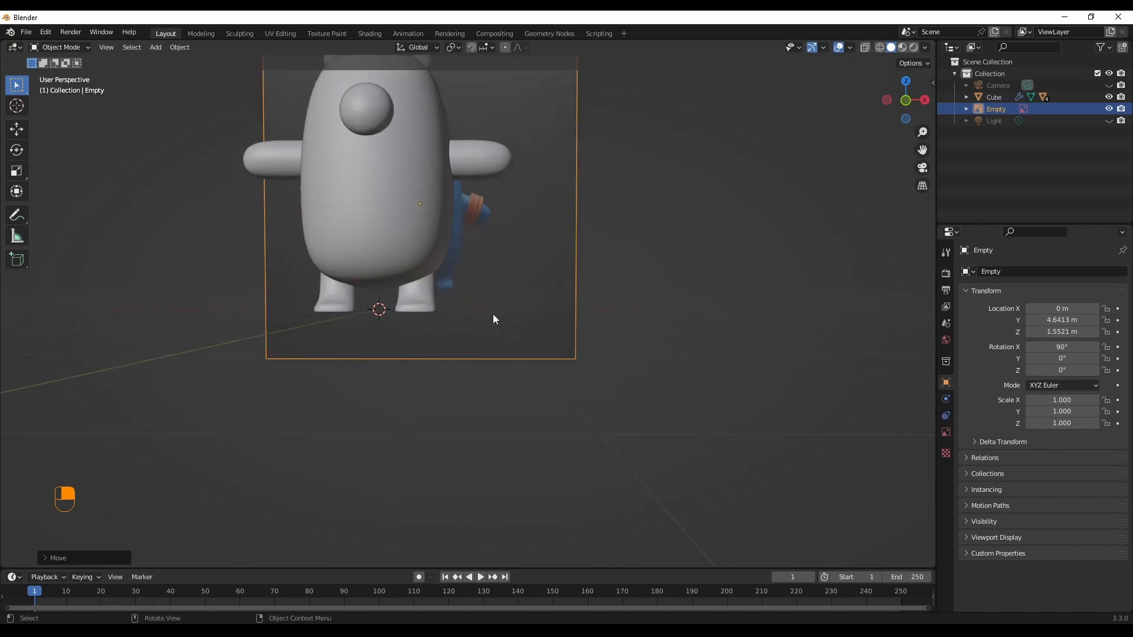
shift+middle_drag(494, 319, 593, 373)
middle_drag(518, 336, 558, 361)
click(508, 281)
scroll(617, 358, up, 4)
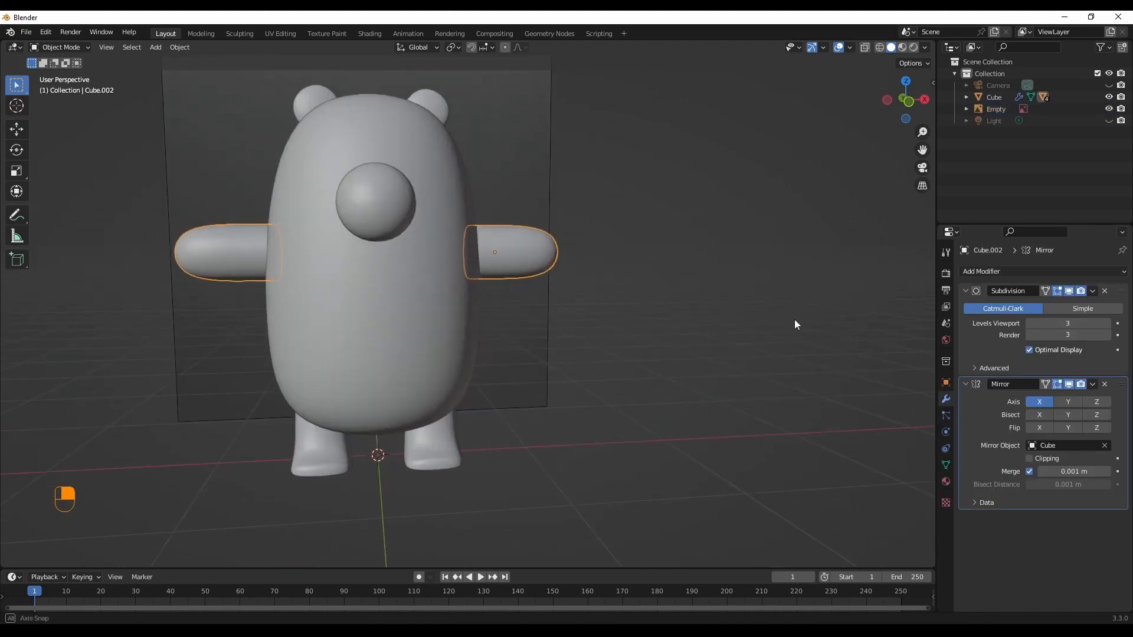
middle_drag(794, 324, 794, 422)
scroll(791, 422, down, 3)
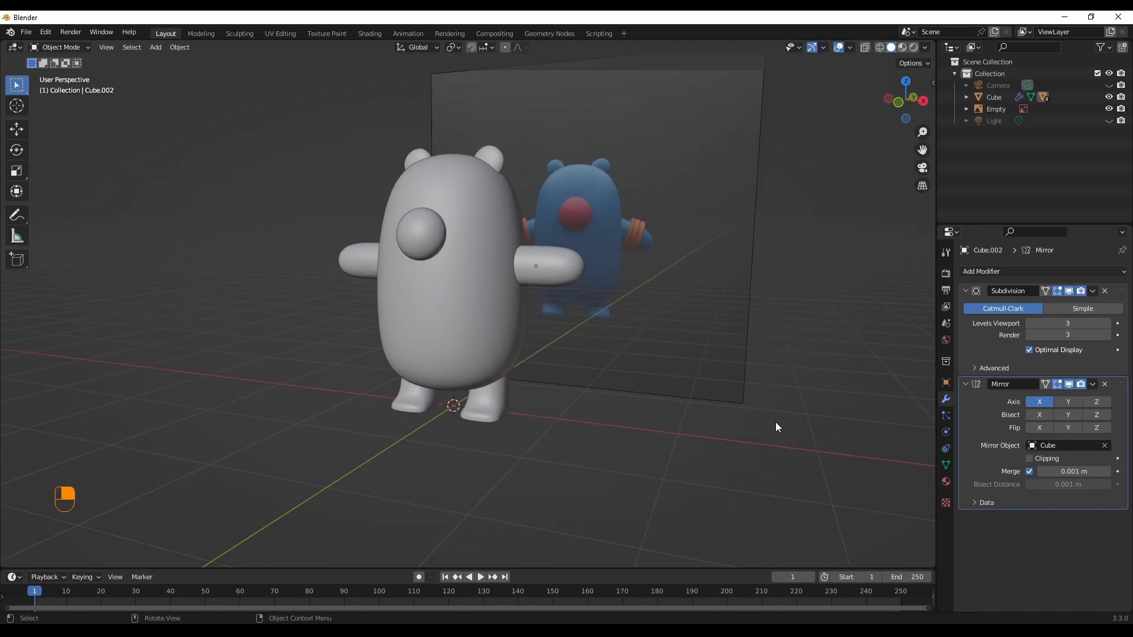
Step: Add a cube mesh, scale it down to roughly foot size, and place it beside the character's feet
key(shift+a)
mouse_move(751, 383)
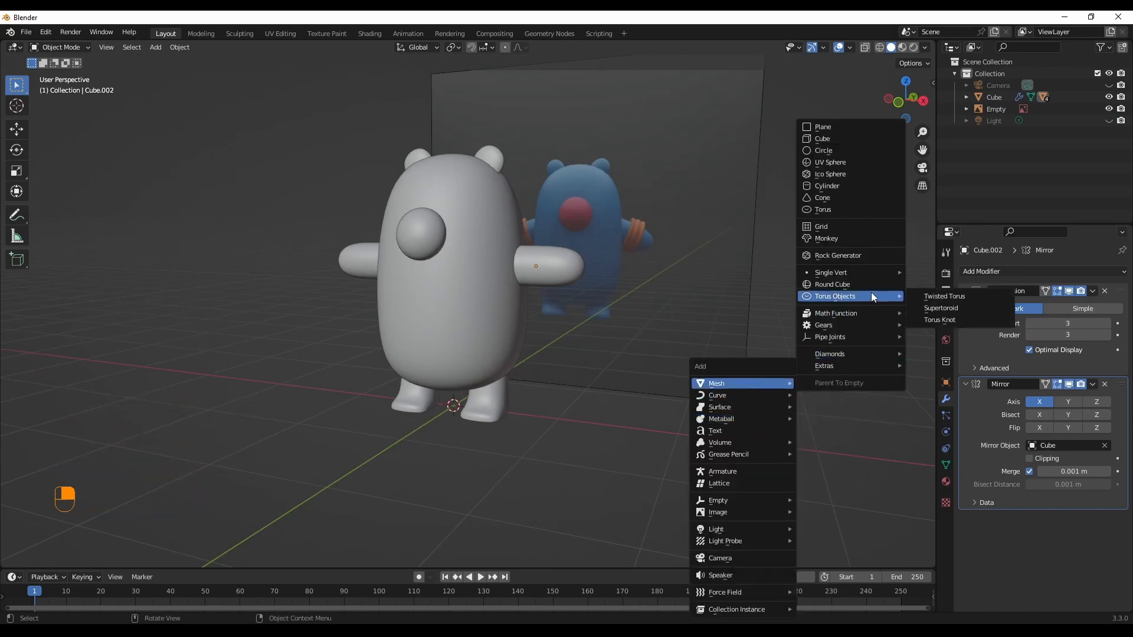
click(833, 140)
key(s)
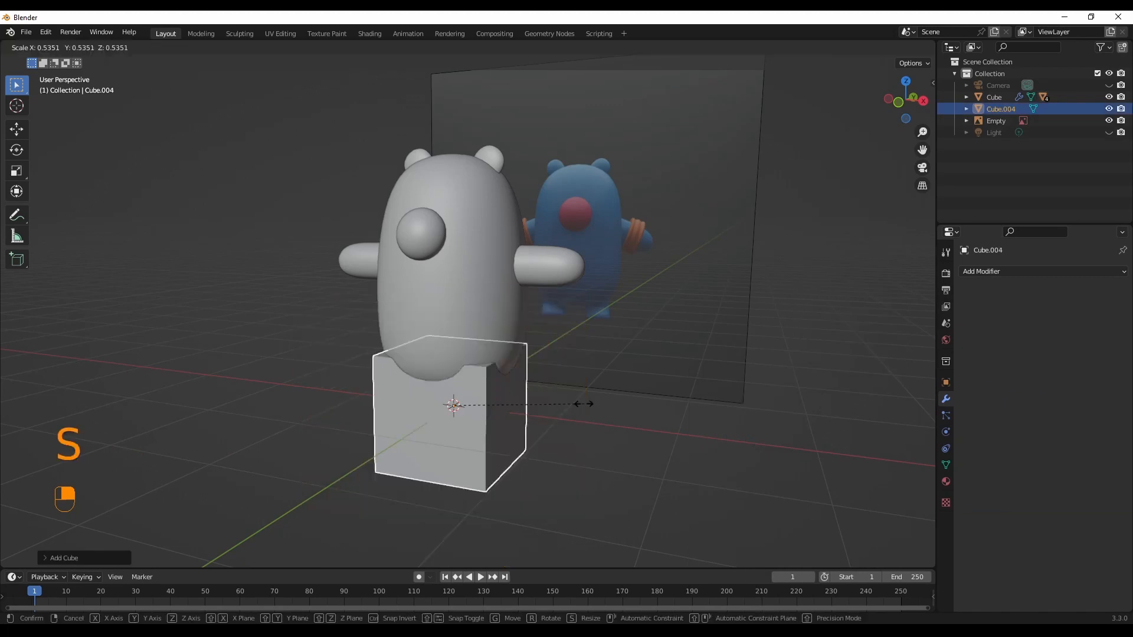
click(507, 396)
key(g)
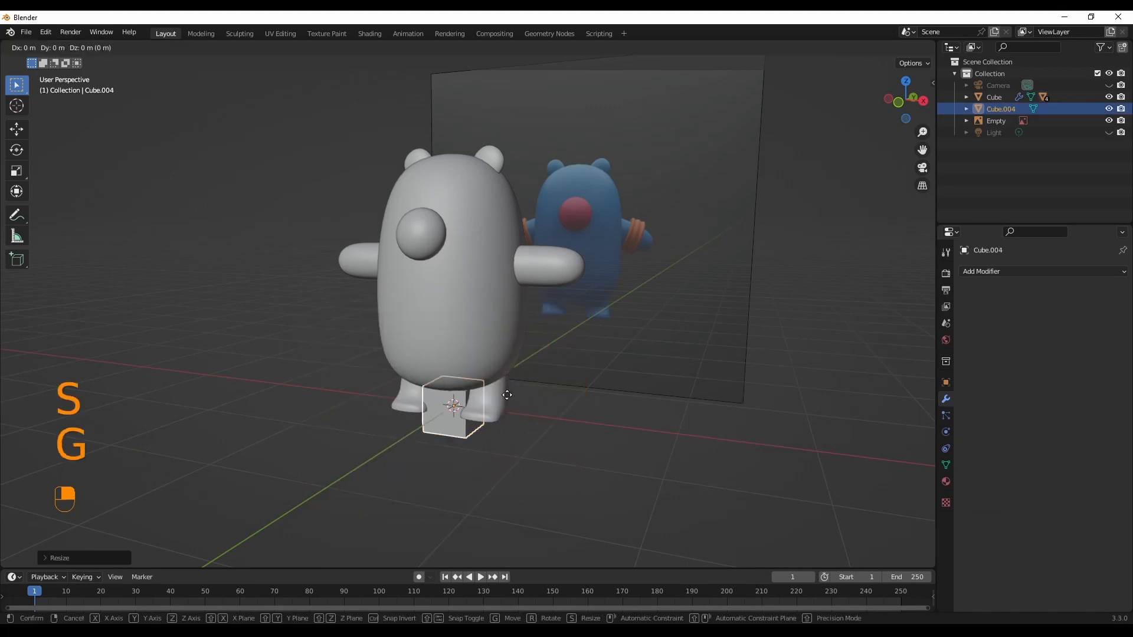
click(658, 413)
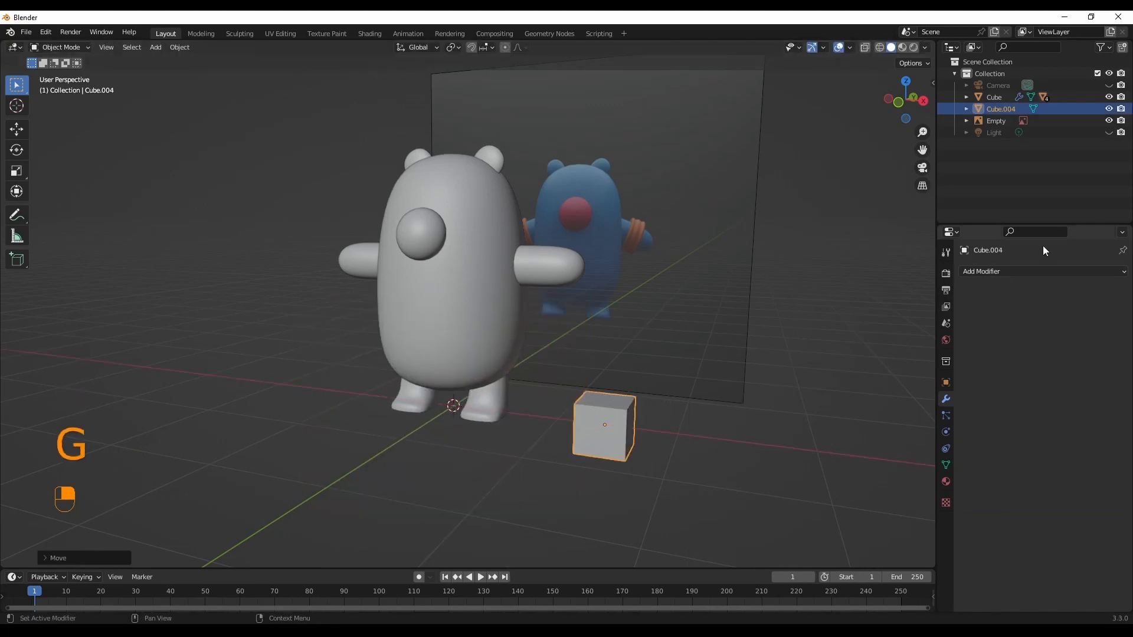
Step: Add a Subdivision Surface modifier to the small cube with viewport level 3 and render level 4
click(1028, 271)
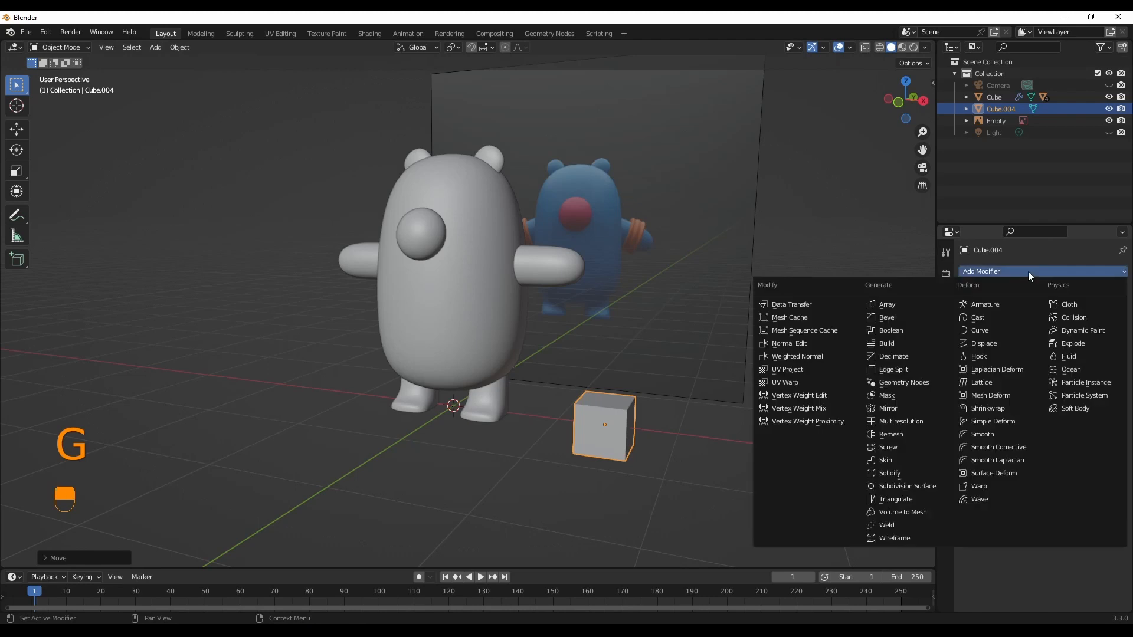
click(933, 486)
click(1107, 323)
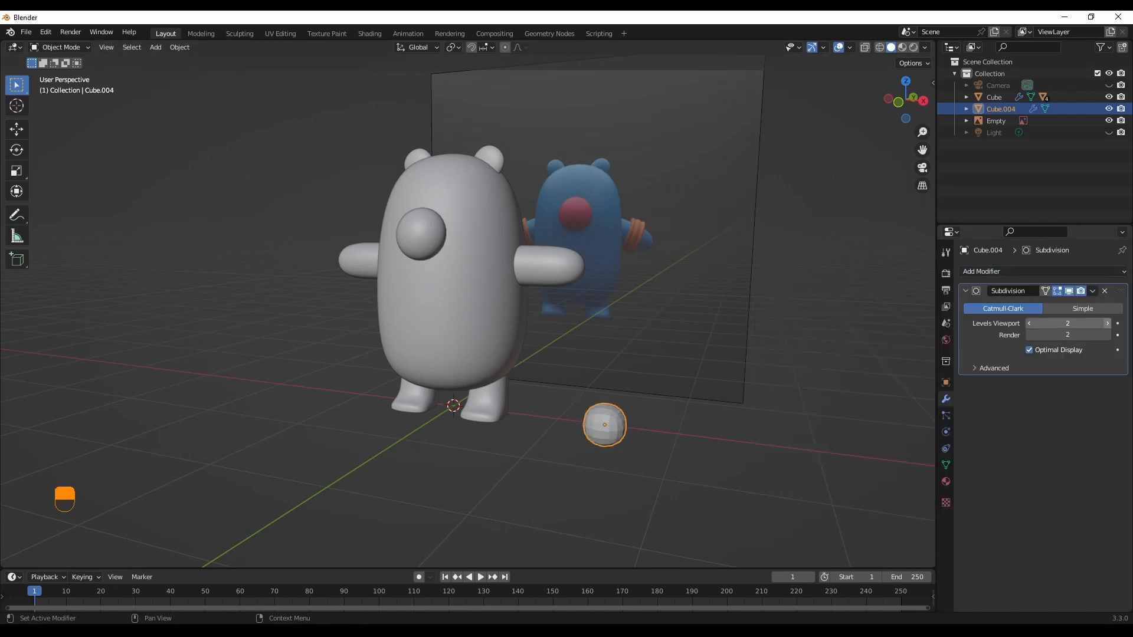
click(1107, 323)
click(1105, 334)
middle_drag(773, 445, 774, 446)
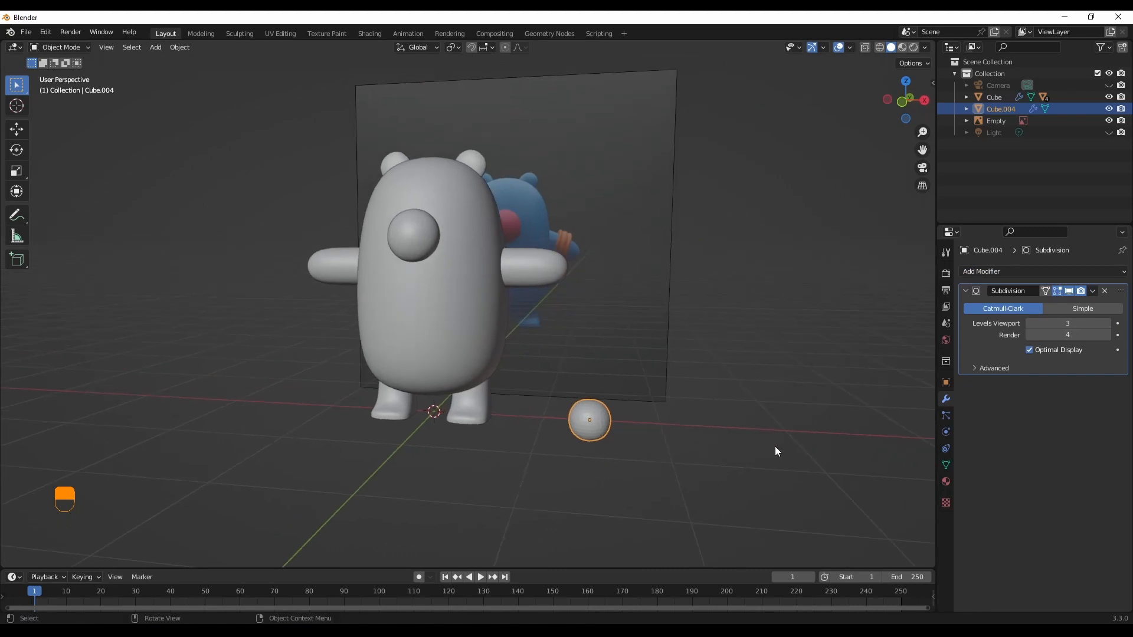
Step: In Edit Mode from the front view, add a horizontal loop cut to the small cube and slide it up to the top edge
key(grave)
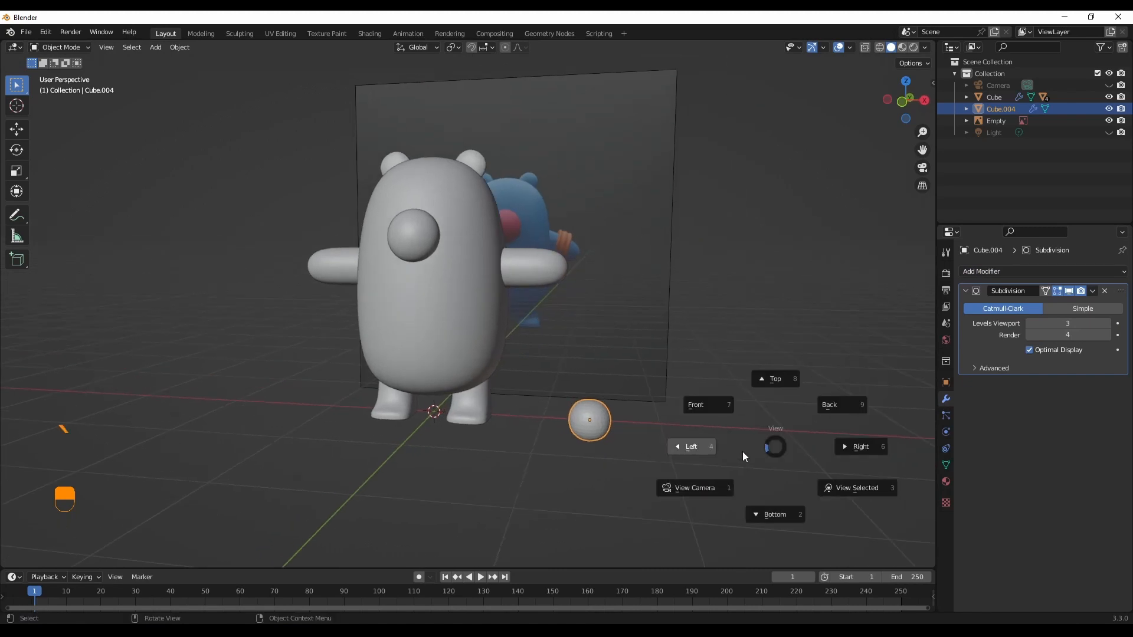
click(723, 402)
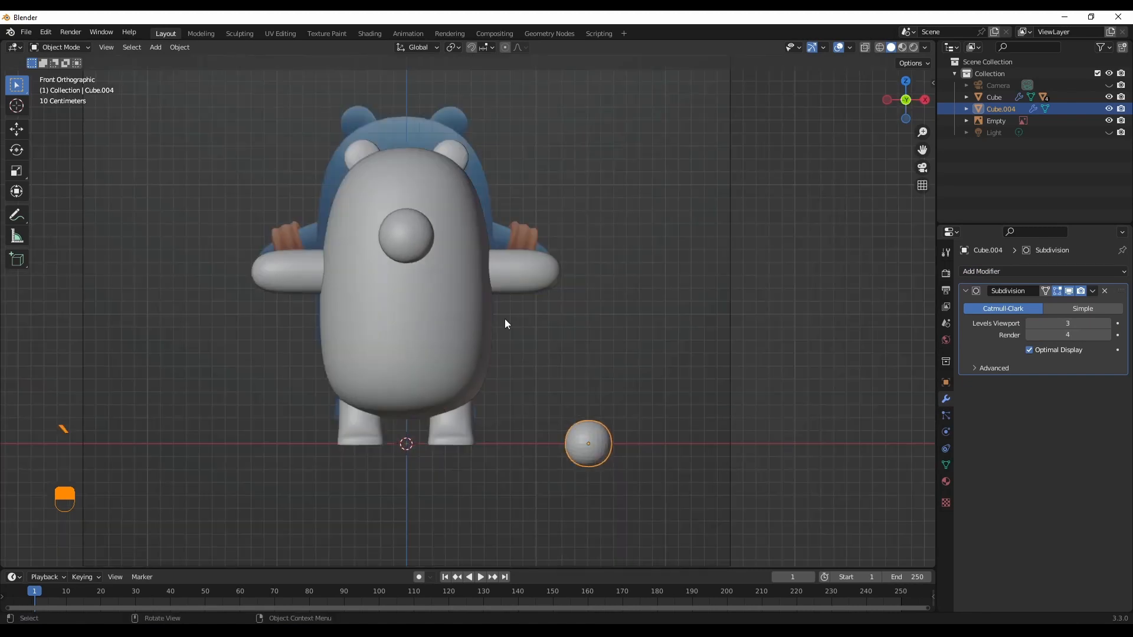
click(66, 49)
click(72, 66)
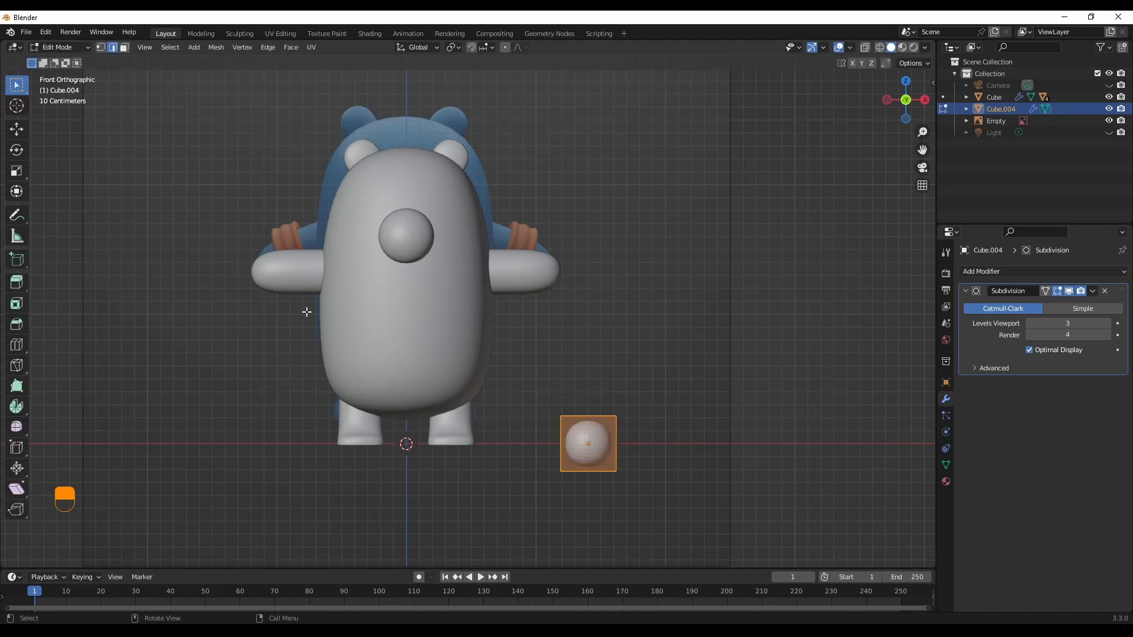
key(ctrl+r)
click(611, 451)
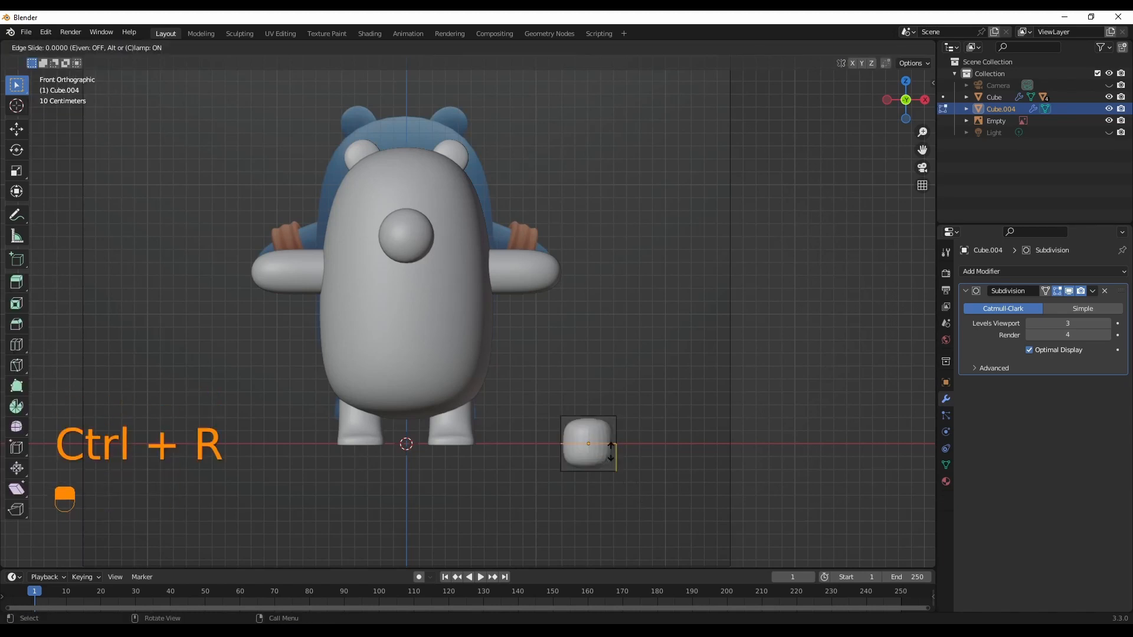
click(603, 425)
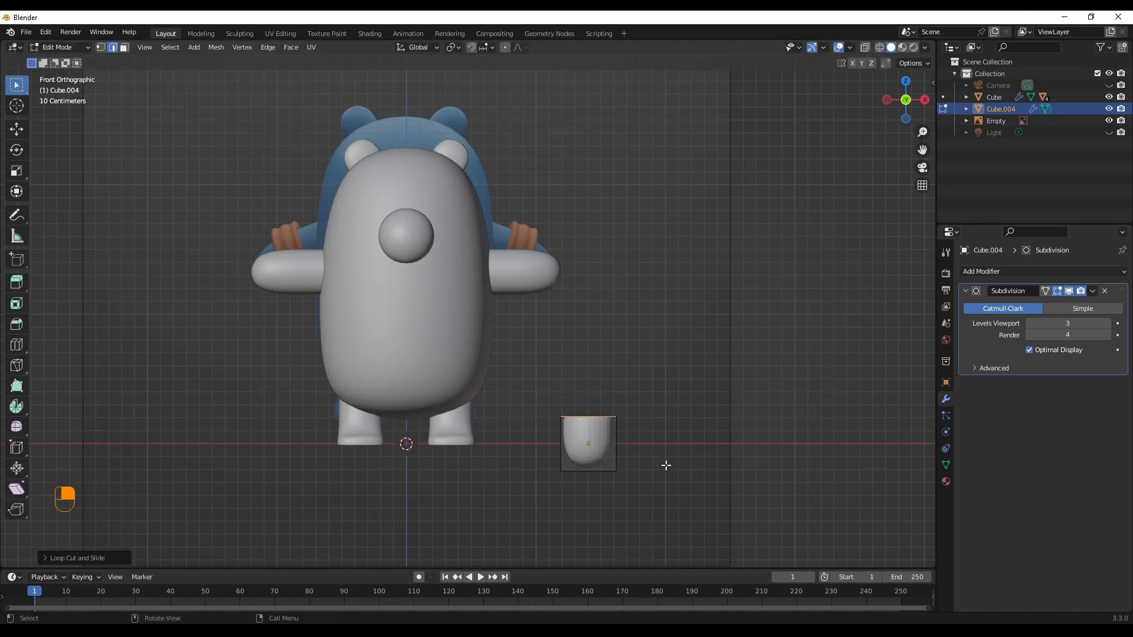
Step: Select the bottom face of the small cube and scale it down so the shape tapers downward
scroll(664, 466, down, 2)
middle_drag(668, 466, 634, 421)
click(124, 48)
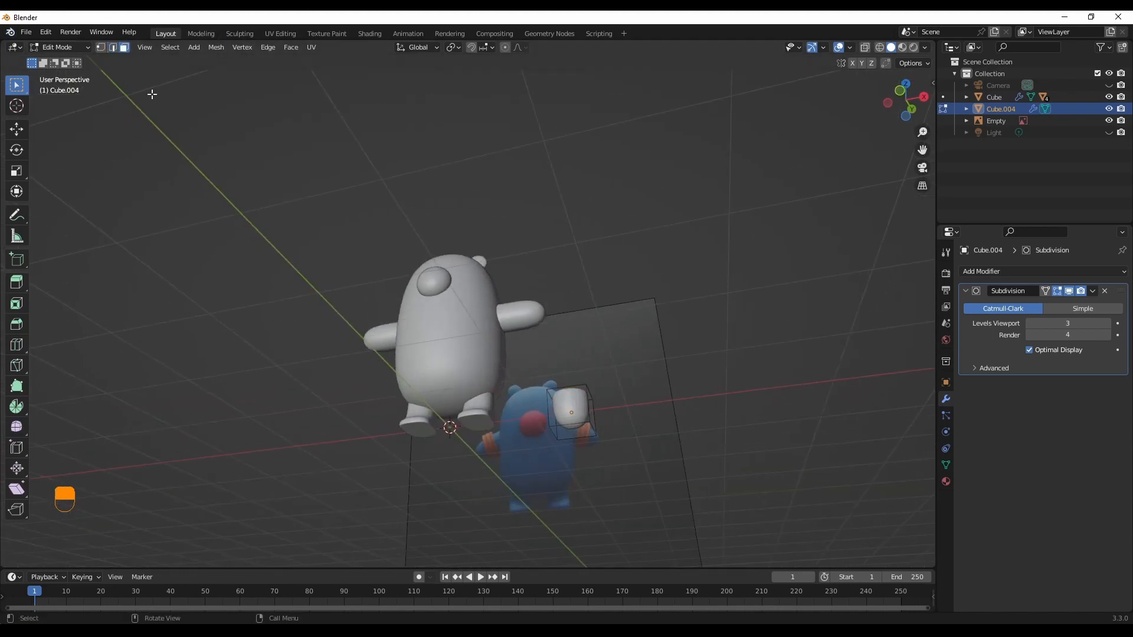
click(585, 435)
middle_drag(585, 435, 657, 488)
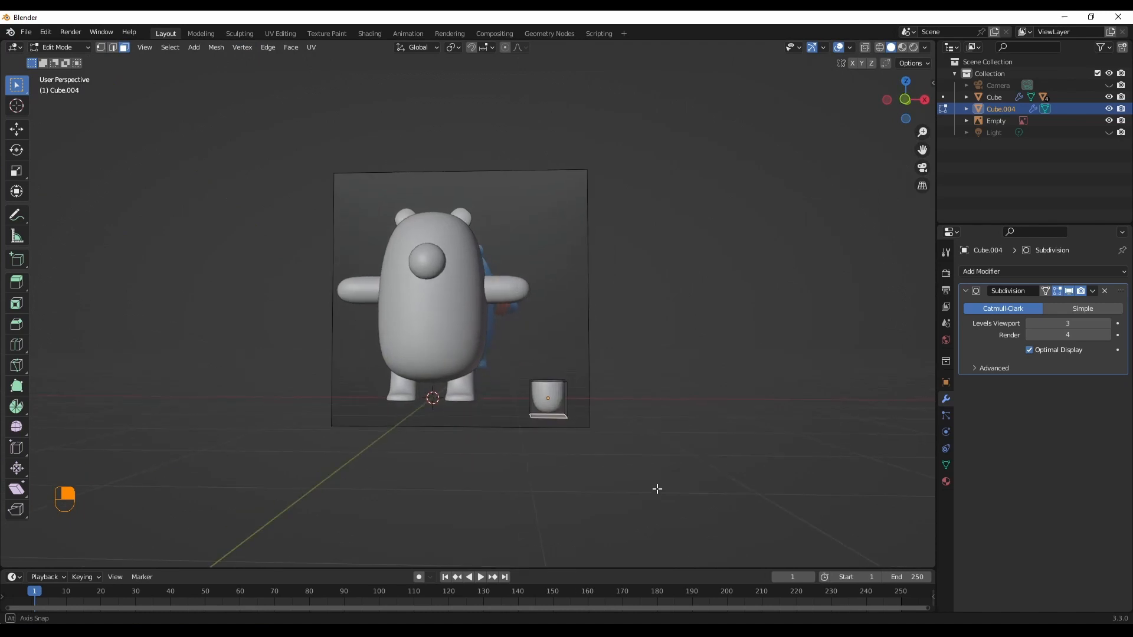
key(s)
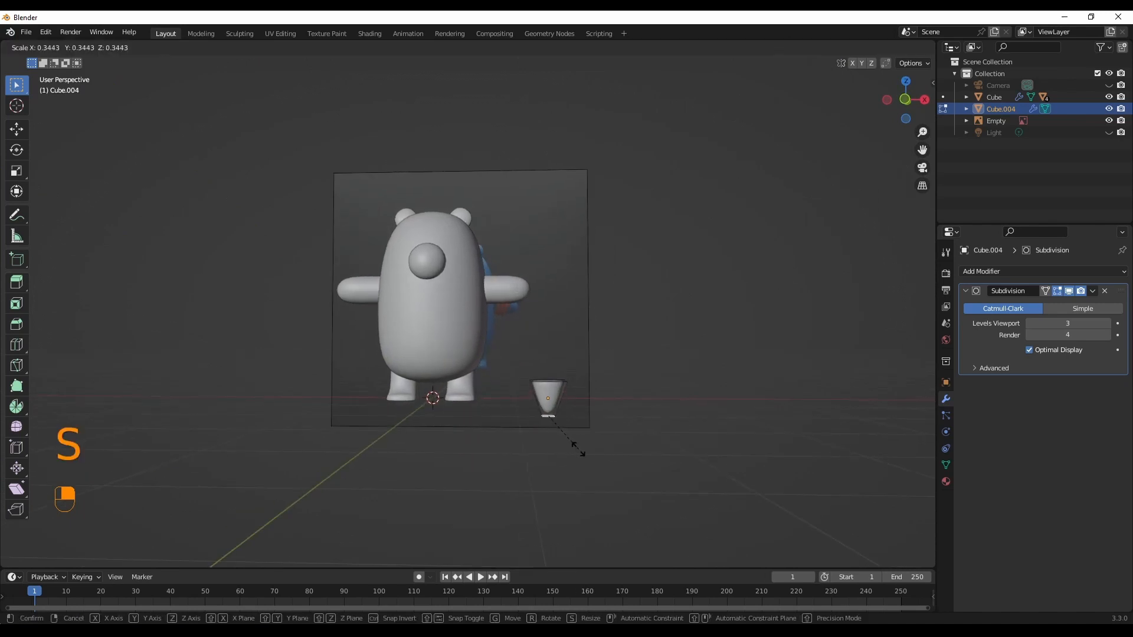
click(597, 450)
scroll(652, 448, up, 1)
middle_drag(653, 448, 584, 404)
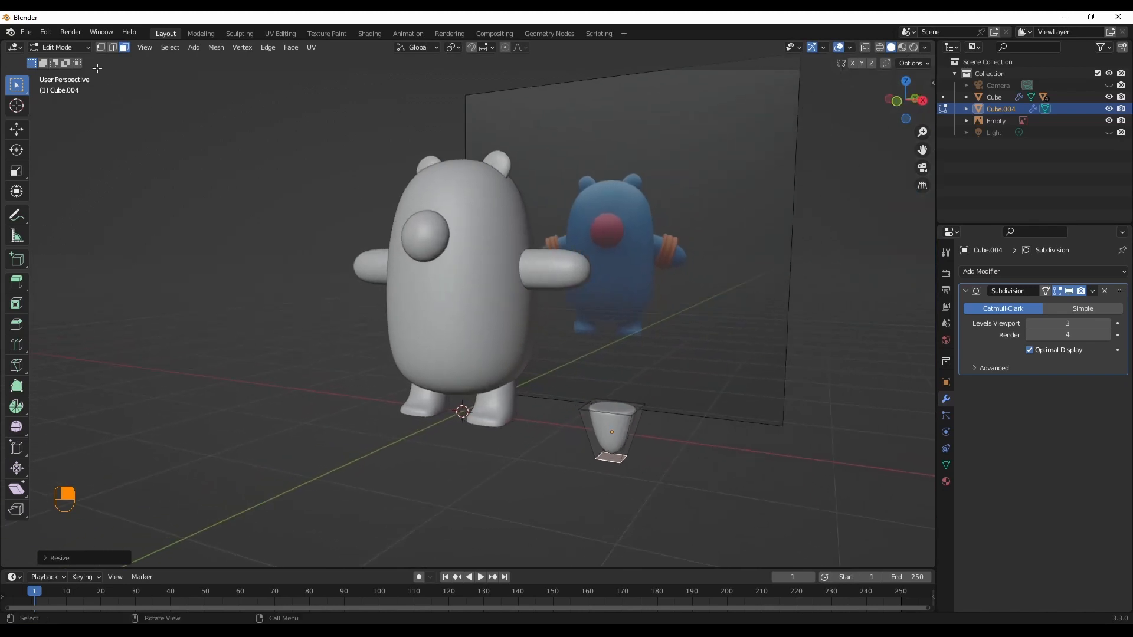
Step: Return to Object Mode, apply smooth shading to the tapered shape, and scale it down to toe size
click(59, 47)
click(63, 58)
right_click(620, 426)
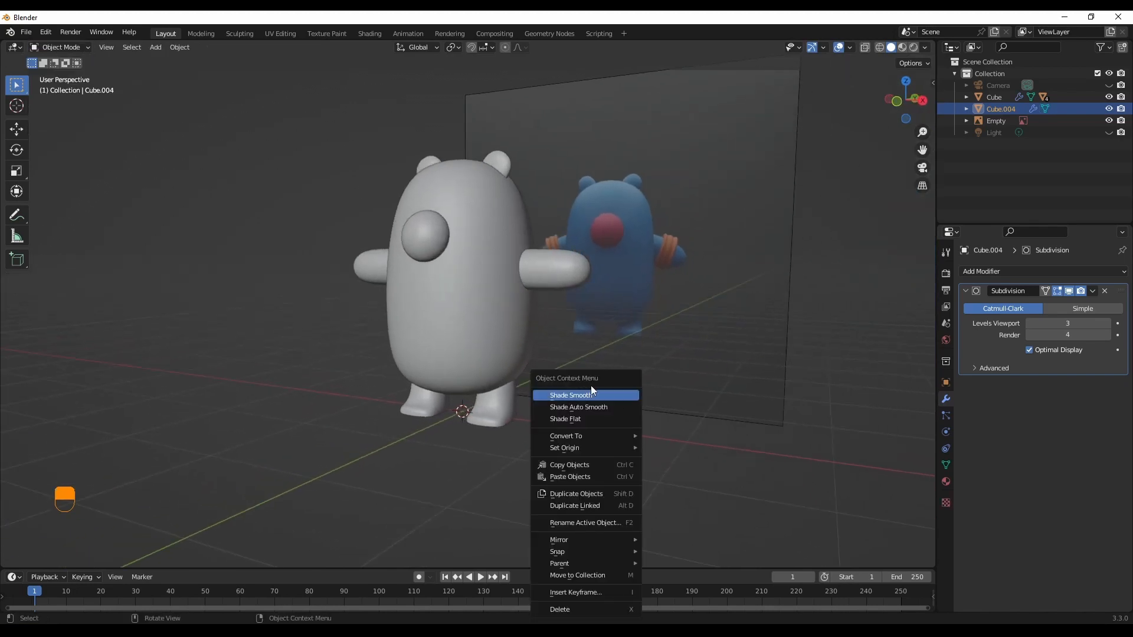
click(584, 395)
middle_drag(743, 425, 650, 411)
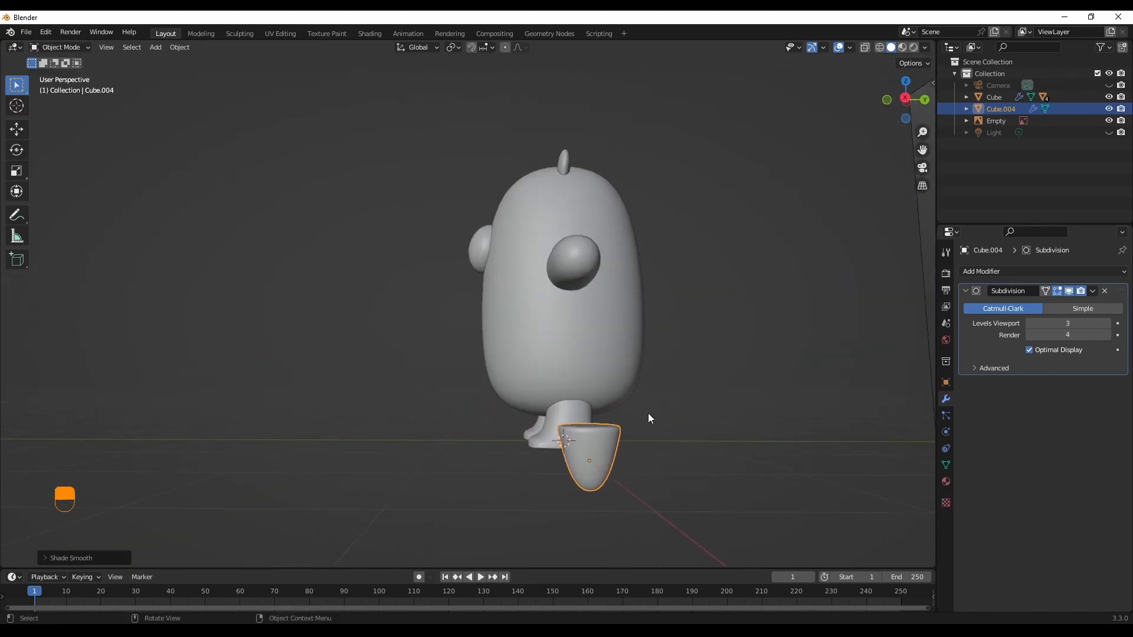
key(s)
click(649, 461)
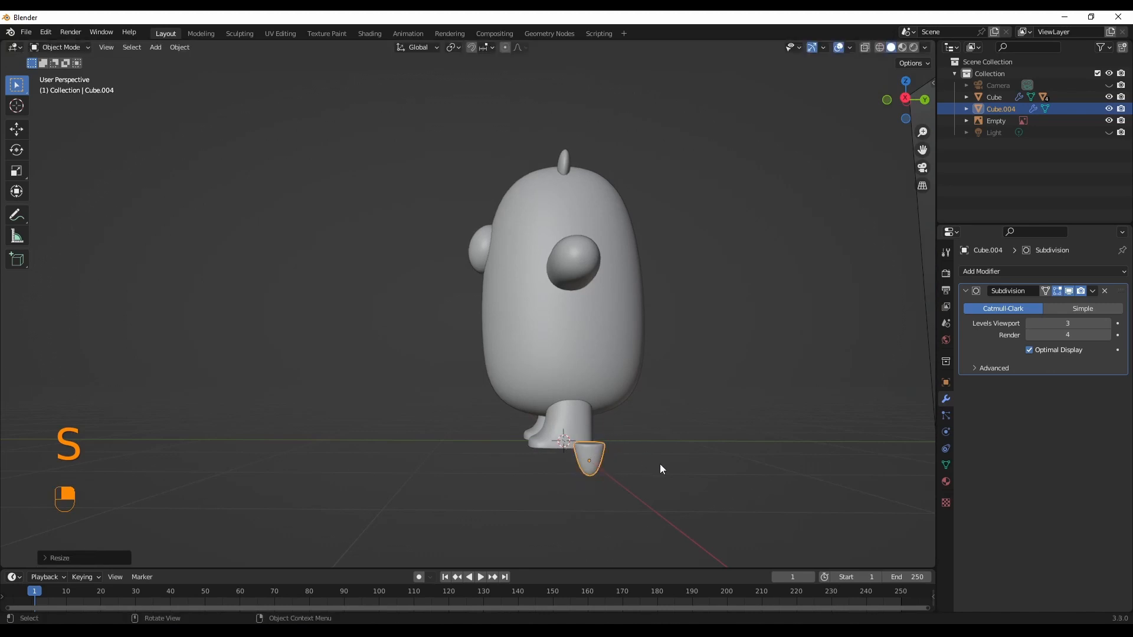
Step: Rotate the small tapered shape by about 50° around the global X axis, viewed from the side
mouse_move(660, 463)
middle_down()
mouse_move(802, 518)
mouse_move(668, 448)
mouse_move(631, 457)
mouse_move(660, 461)
mouse_move(673, 479)
mouse_move(662, 484)
middle_up()
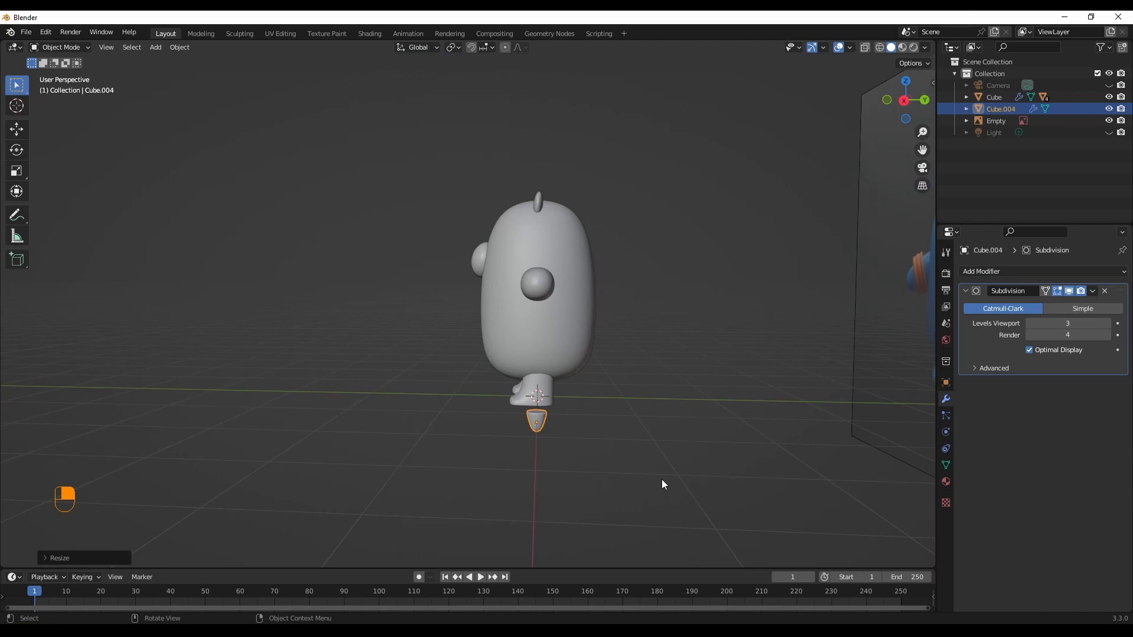
key(r)
key(y)
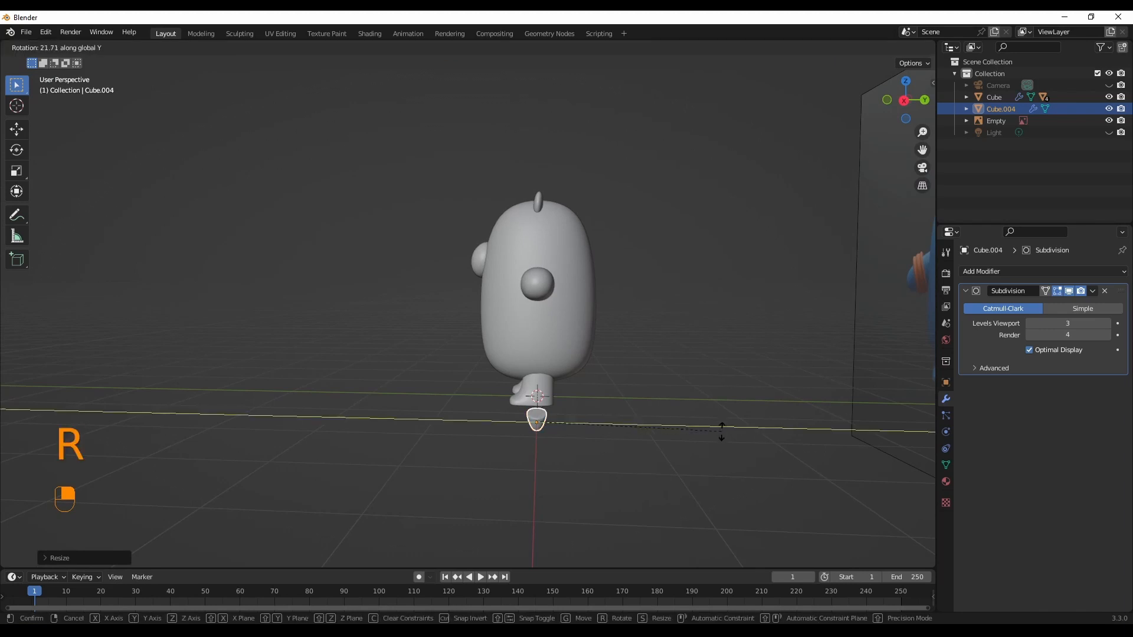
key(x)
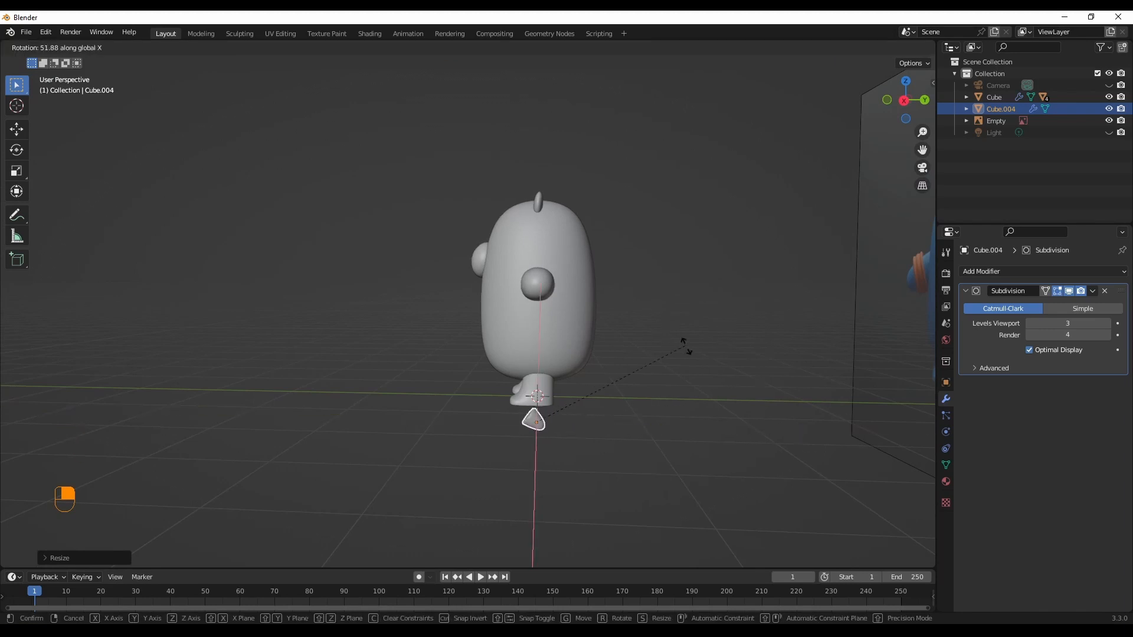
click(695, 359)
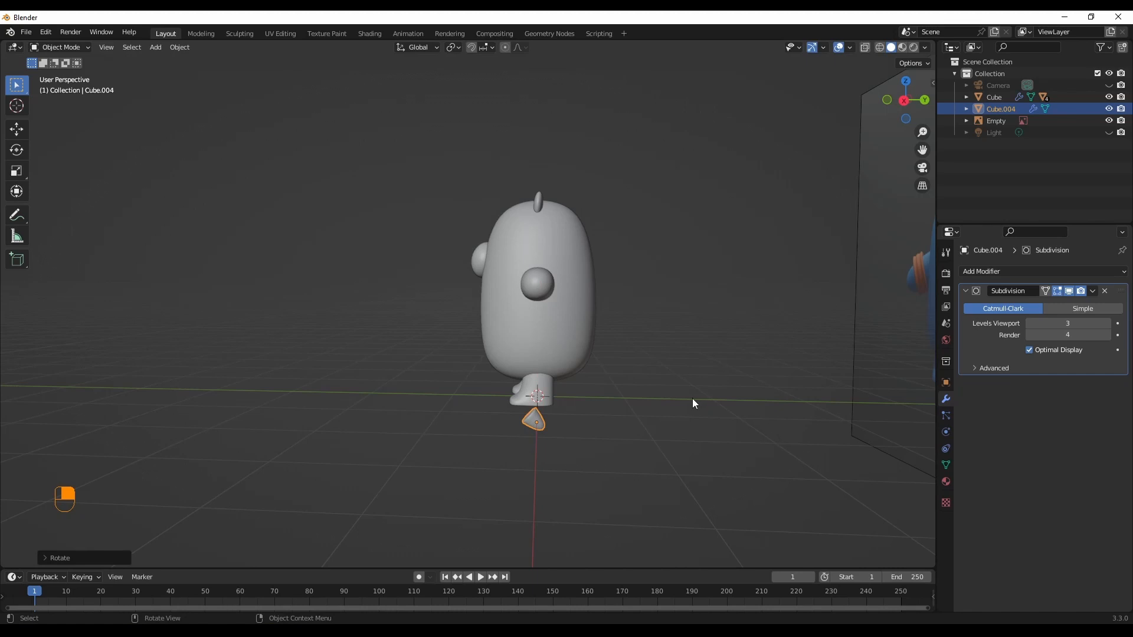
Step: Move the small tapered shape along the global X axis, and from the top view position it as a tail at the body's lower back
key(g)
key(x)
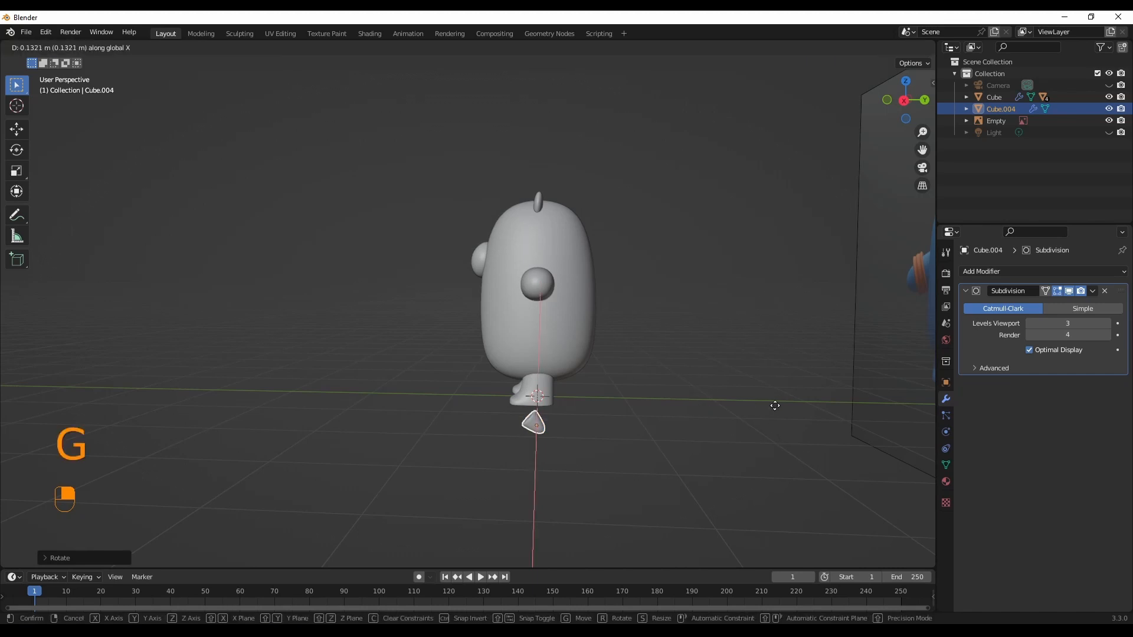
click(775, 405)
middle_drag(775, 405, 700, 61)
key(grave)
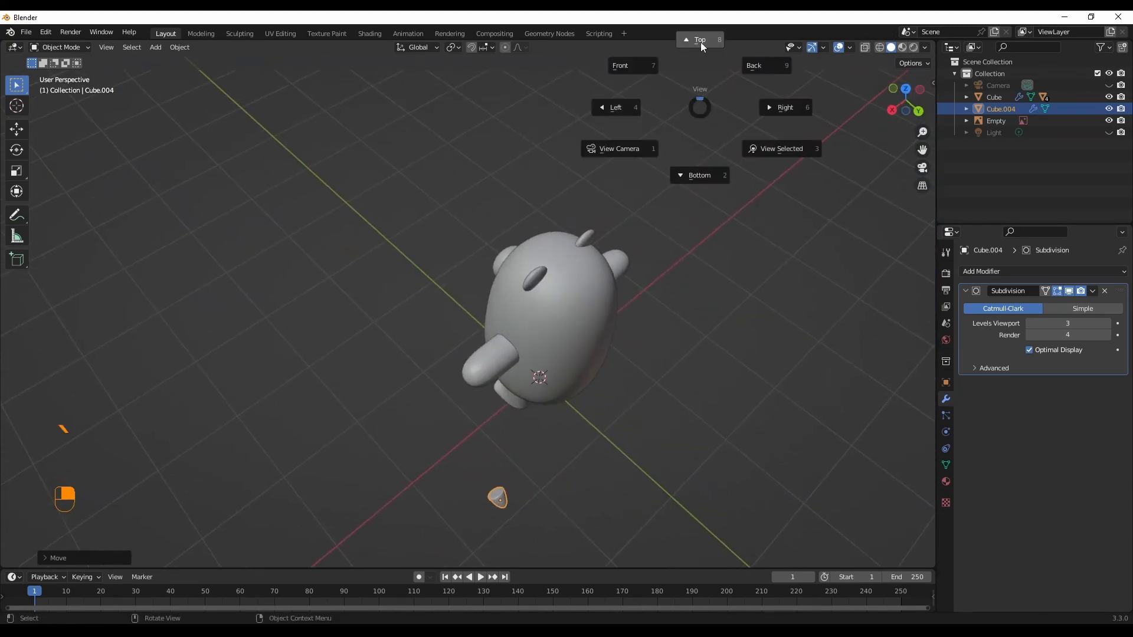
click(711, 41)
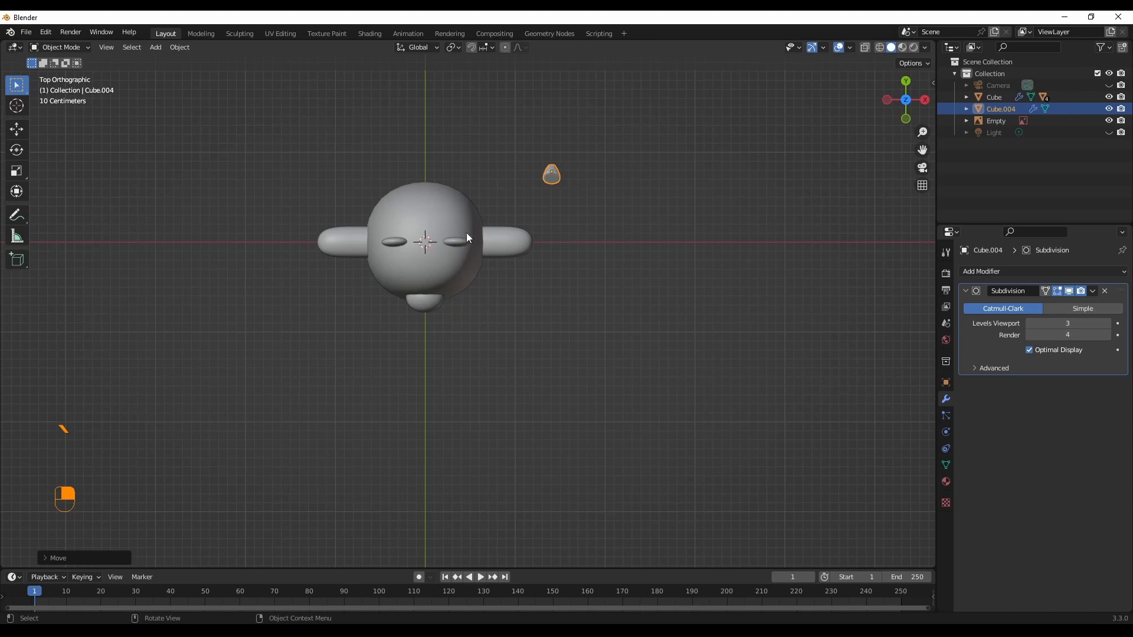
shift+middle_drag(519, 246, 610, 306)
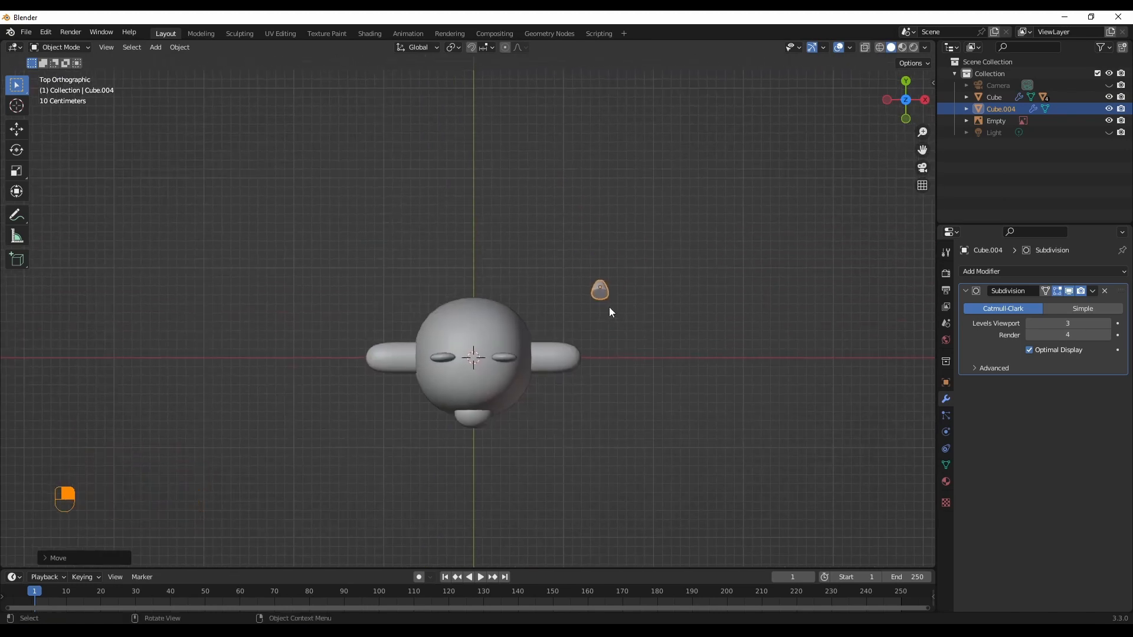
key(g)
Step: Parent the tail to the bear's body using the Object option and clear the selection
key(ctrl+p)
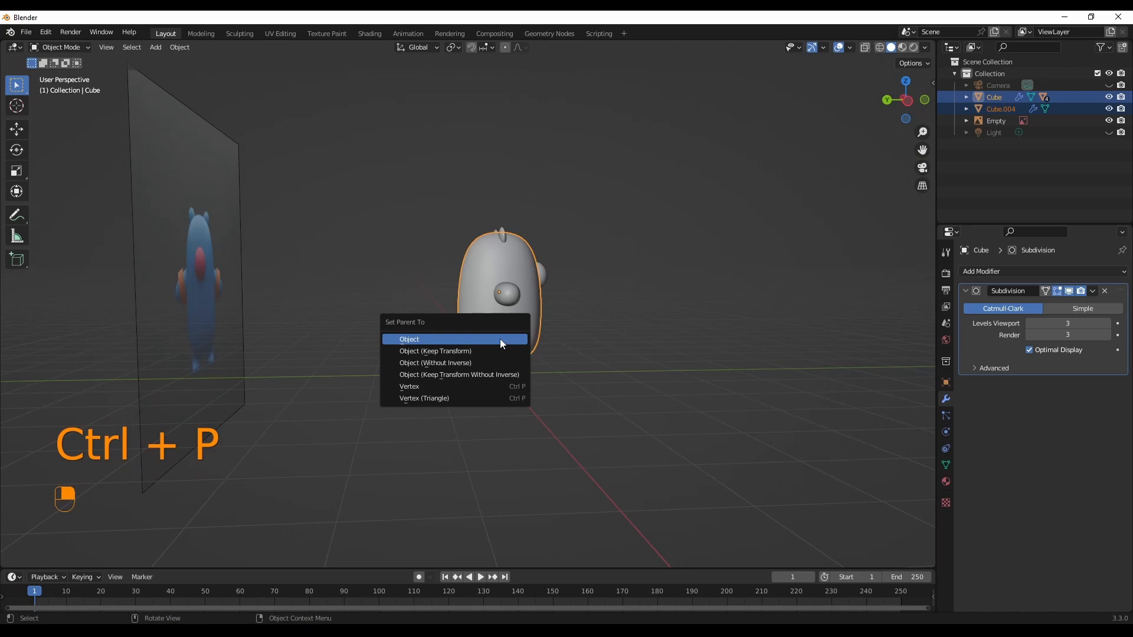
click(501, 339)
click(747, 317)
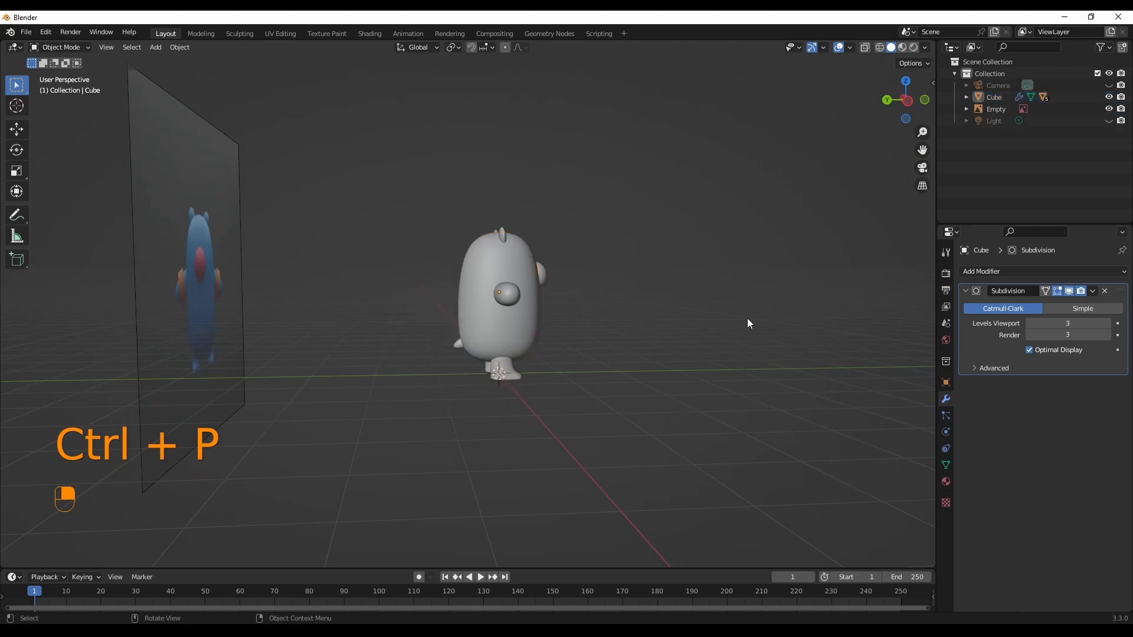
Step: Examine the bear model beside the reference image, looking closely at the orange arm bands
middle_drag(748, 316, 505, 345)
middle_drag(384, 341, 668, 374)
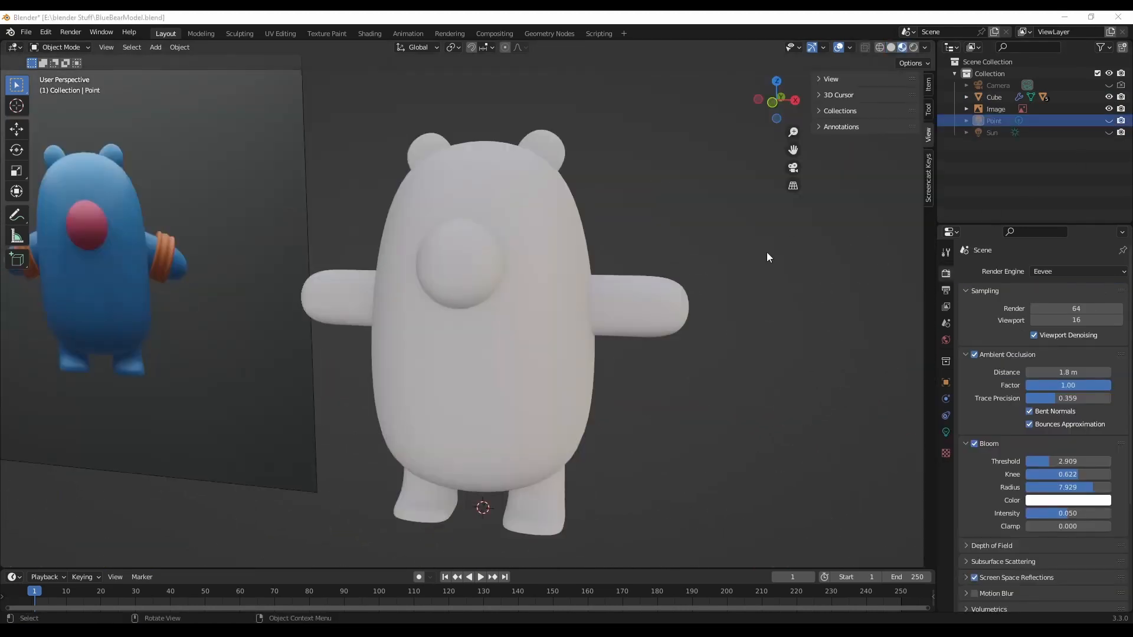
middle_drag(767, 253, 720, 306)
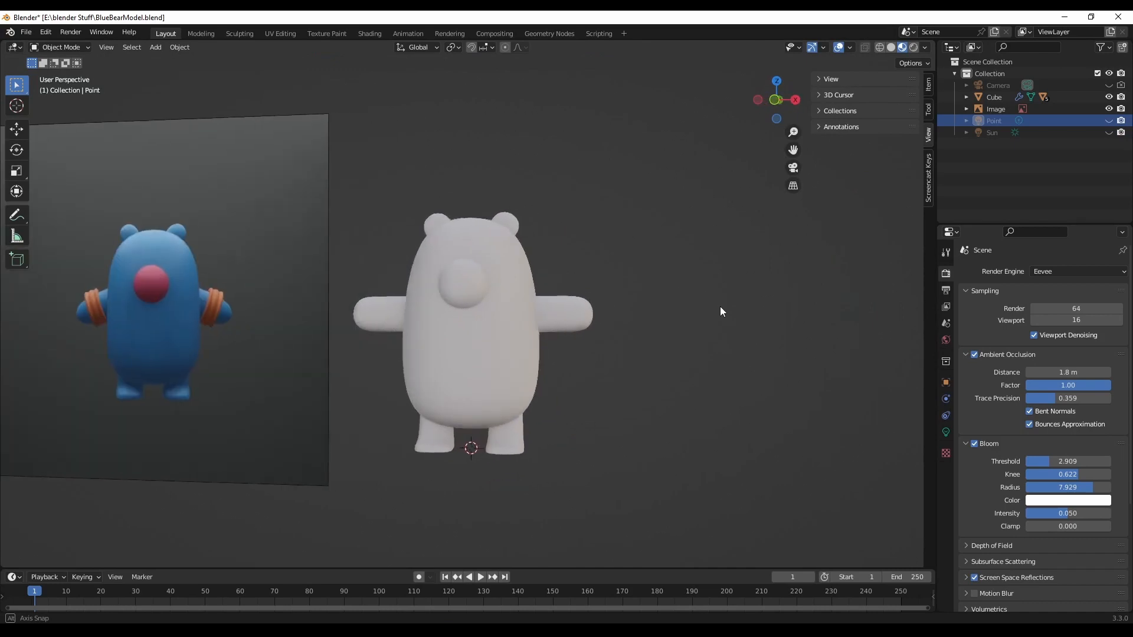
middle_drag(311, 326, 462, 301)
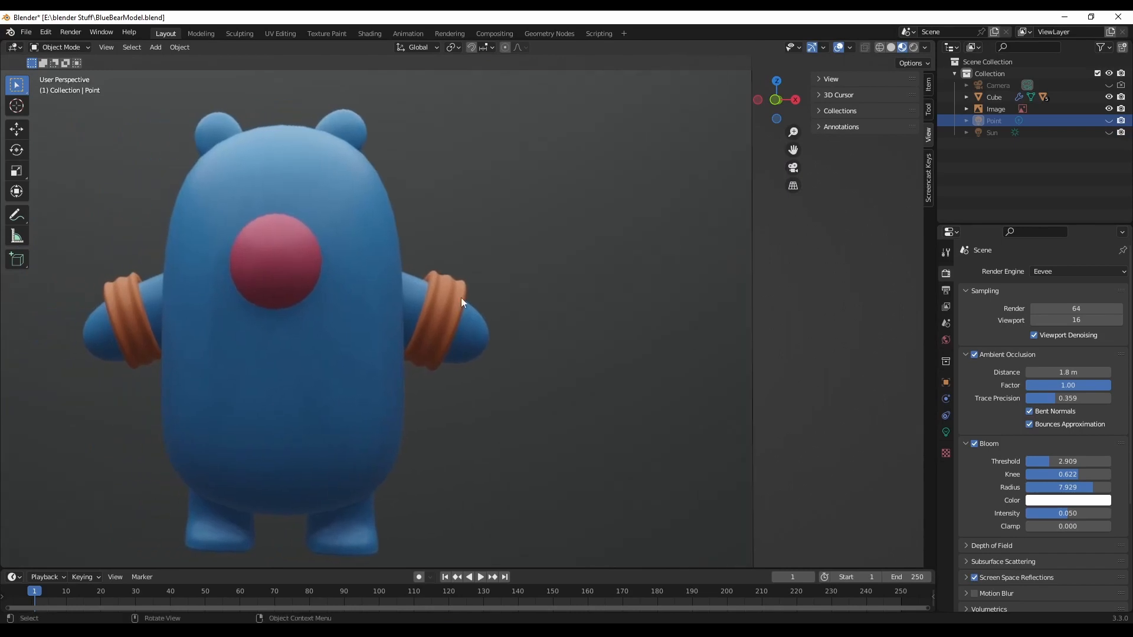
scroll(611, 364, down, 7)
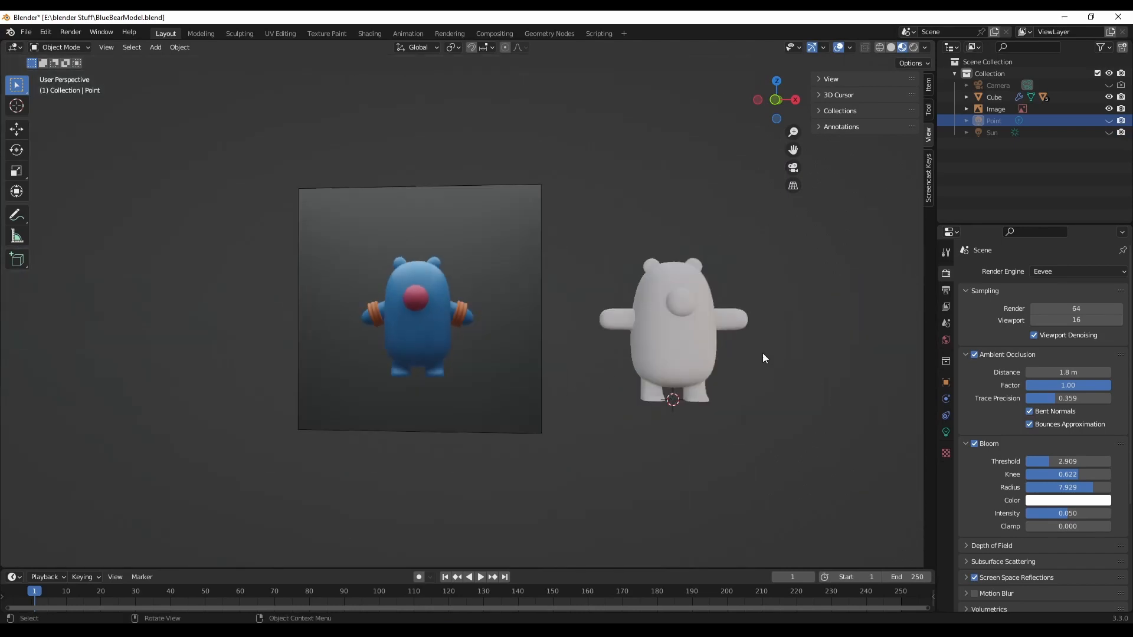
middle_drag(762, 352, 731, 362)
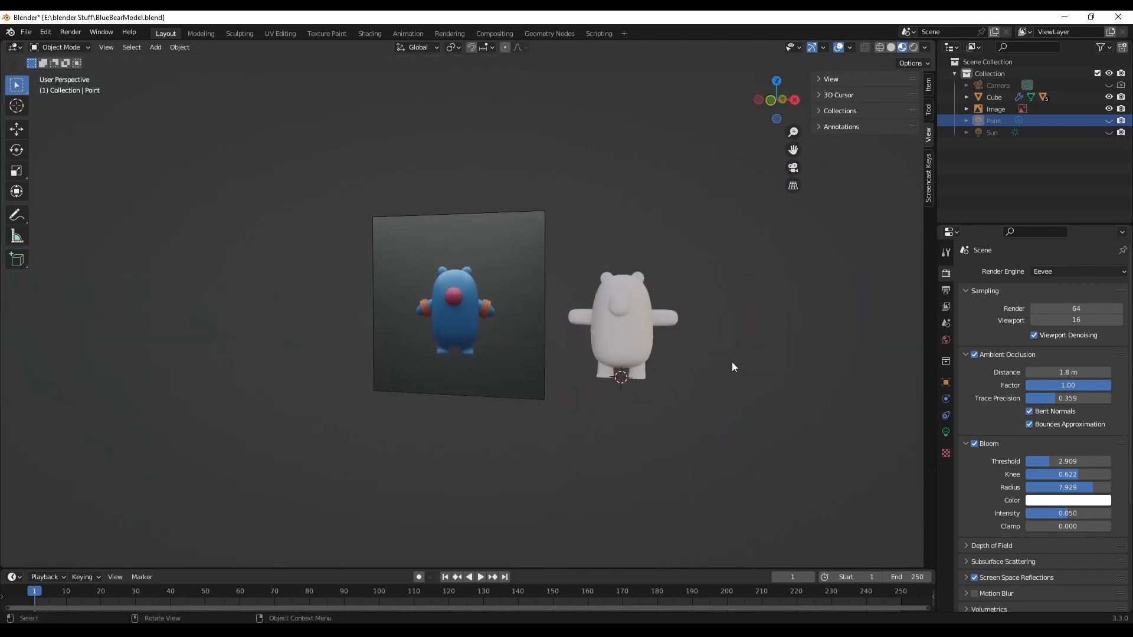
click(648, 351)
key(g)
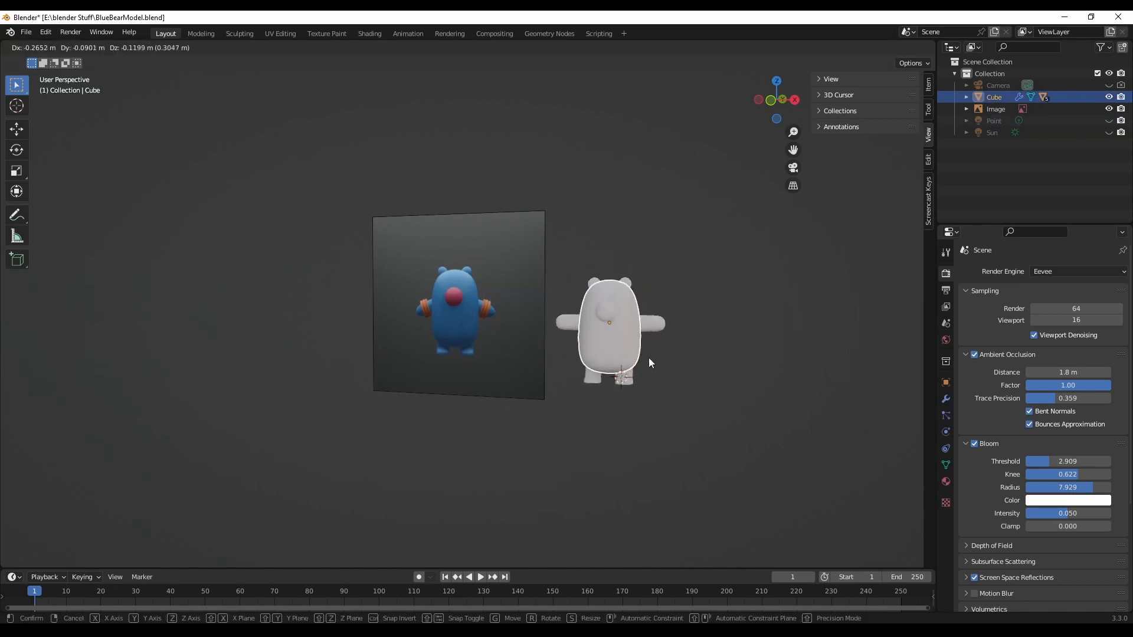
right_click(648, 357)
Step: Enable the Screencast Keys display, collapse its settings, and hide the sidebar
scroll(739, 369, up, 2)
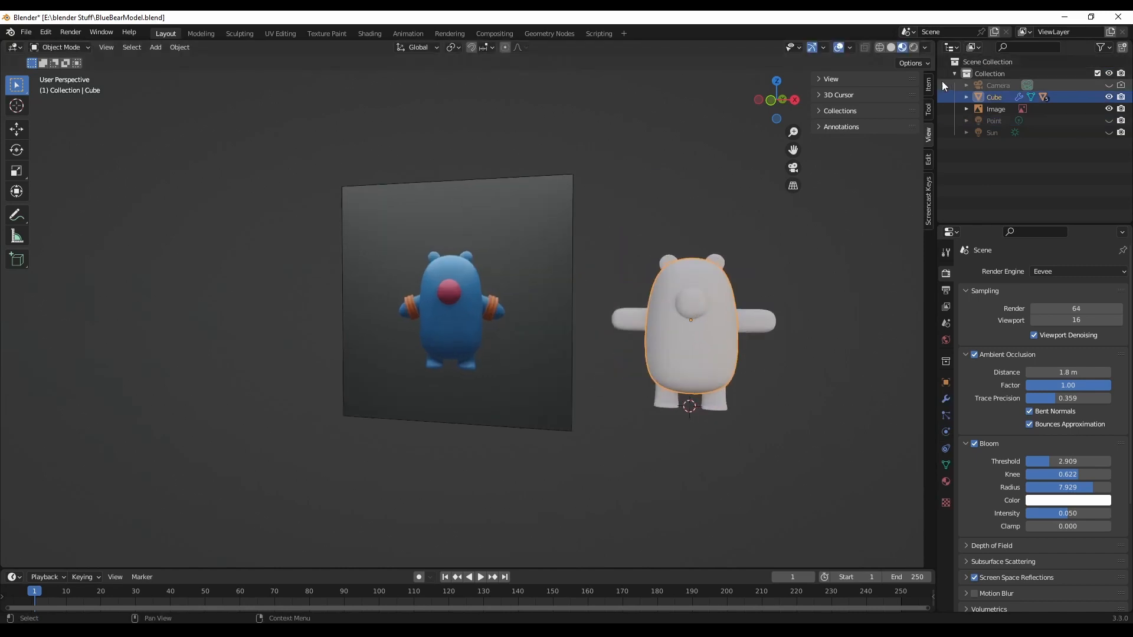
click(925, 214)
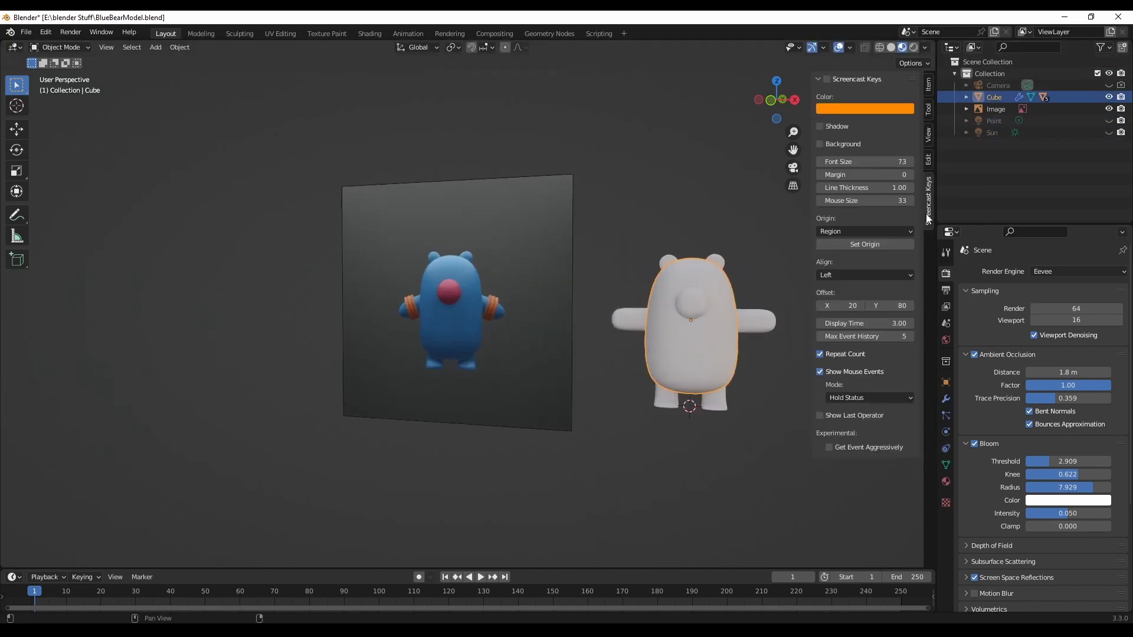
click(818, 79)
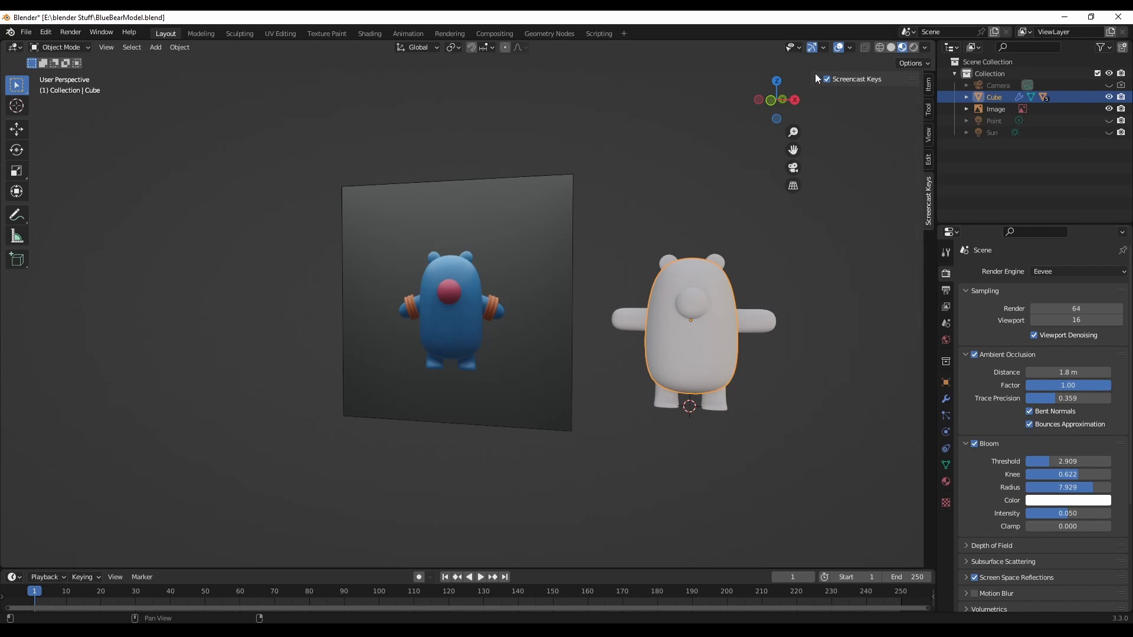
key(b)
key(n)
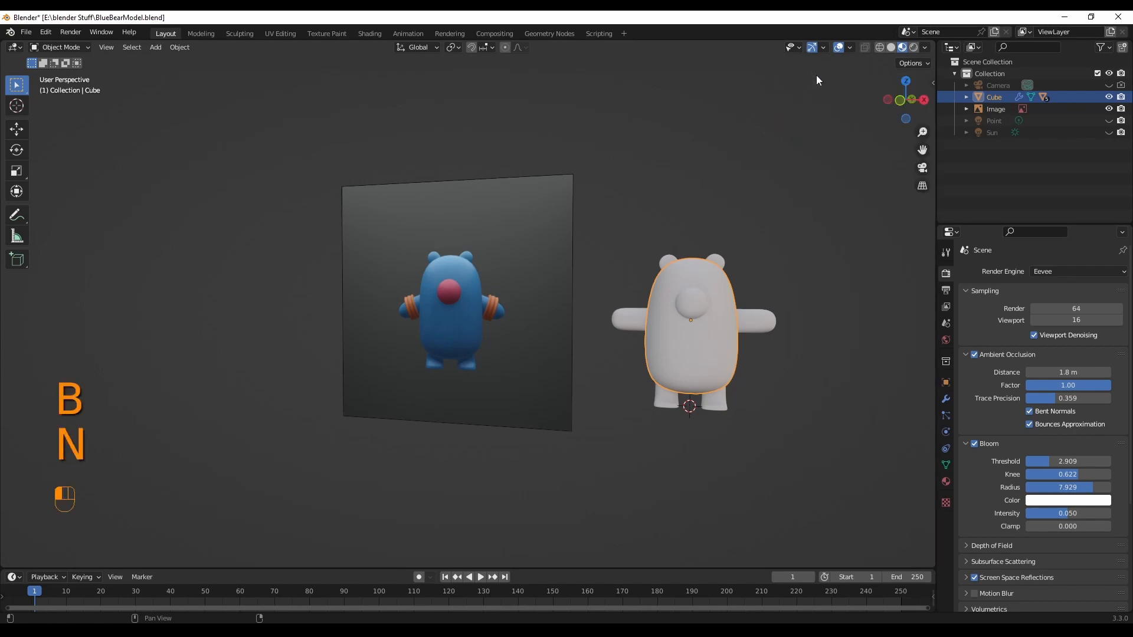
Step: Deselect the body and inspect the bear's arms from several angles against the banded arms in the reference image
middle_drag(859, 267, 885, 302)
shift+middle_drag(816, 333, 628, 317)
scroll(533, 309, up, 2)
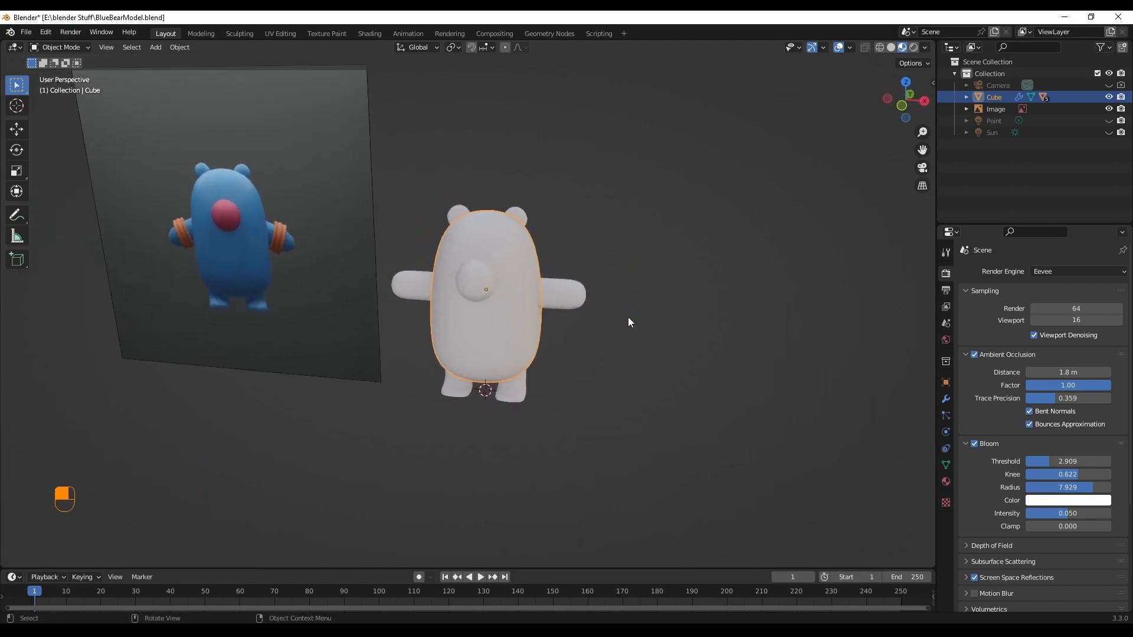
scroll(628, 317, up, 3)
click(685, 349)
middle_drag(735, 348, 676, 328)
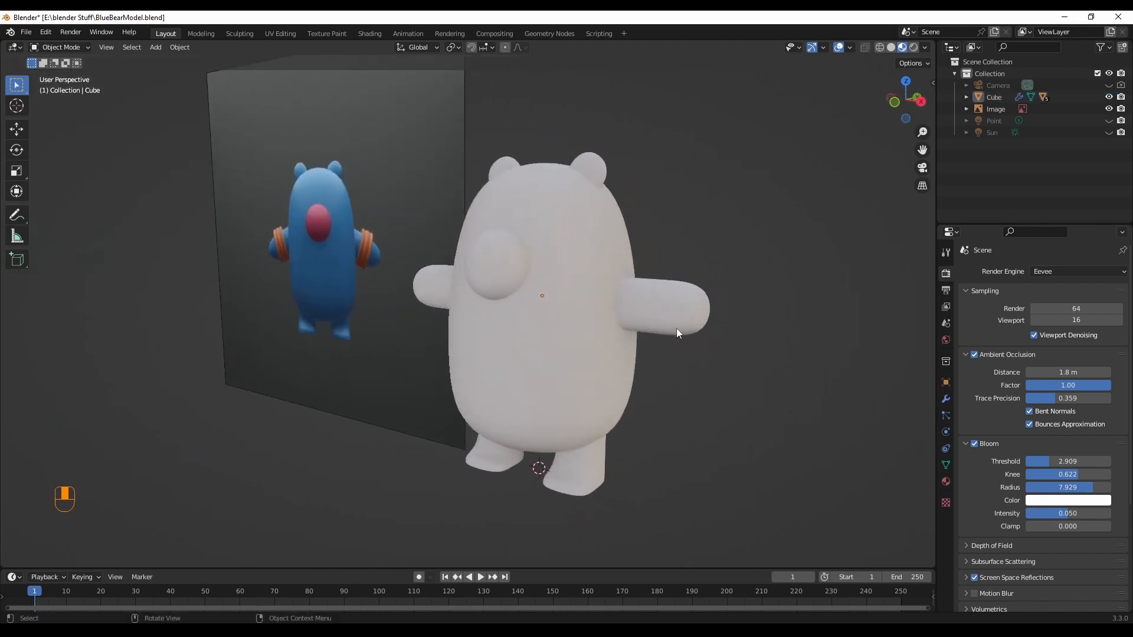
scroll(379, 240, up, 3)
scroll(348, 251, down, 3)
middle_drag(739, 352, 786, 345)
scroll(716, 361, down, 3)
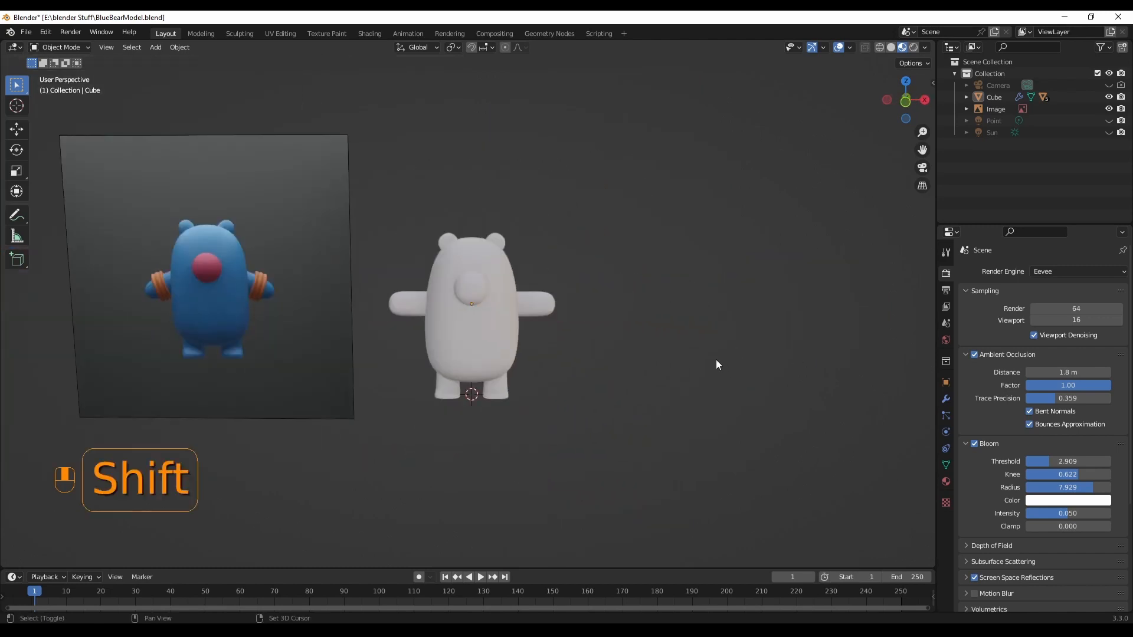
Step: Add a torus mesh at the 3D cursor between the bear's feet
key(shift+a)
mouse_move(716, 360)
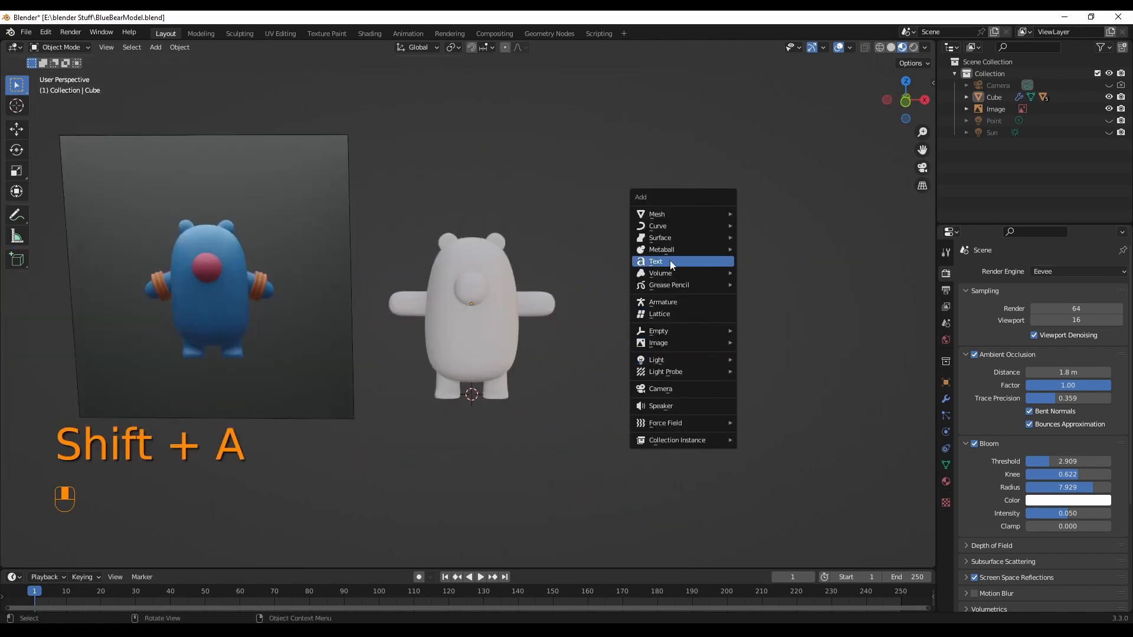
mouse_move(681, 214)
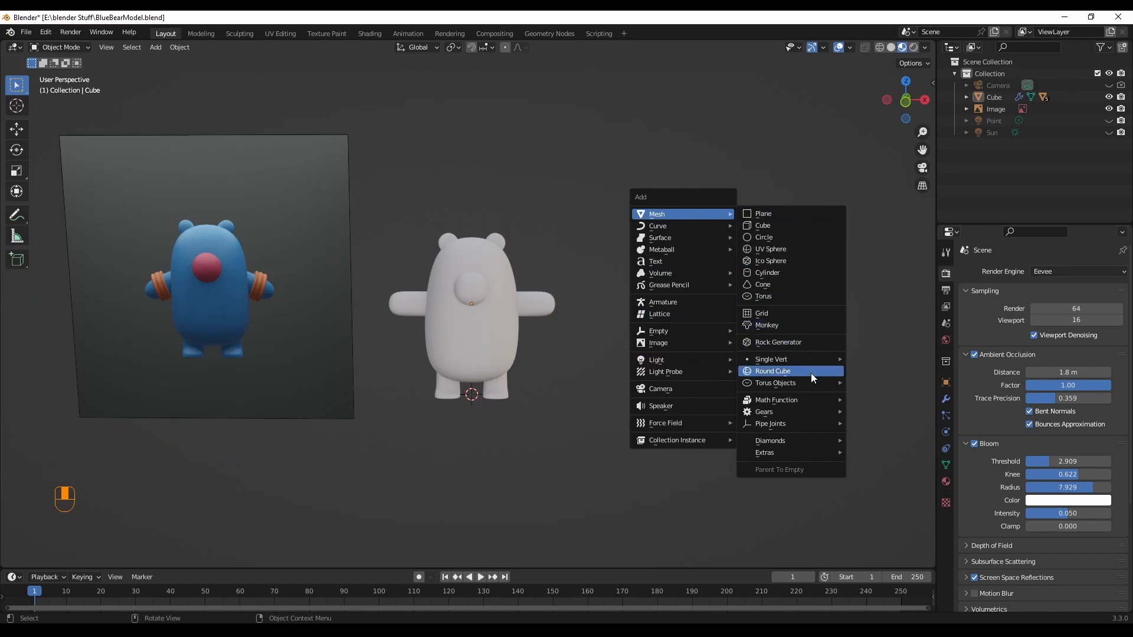
mouse_move(815, 382)
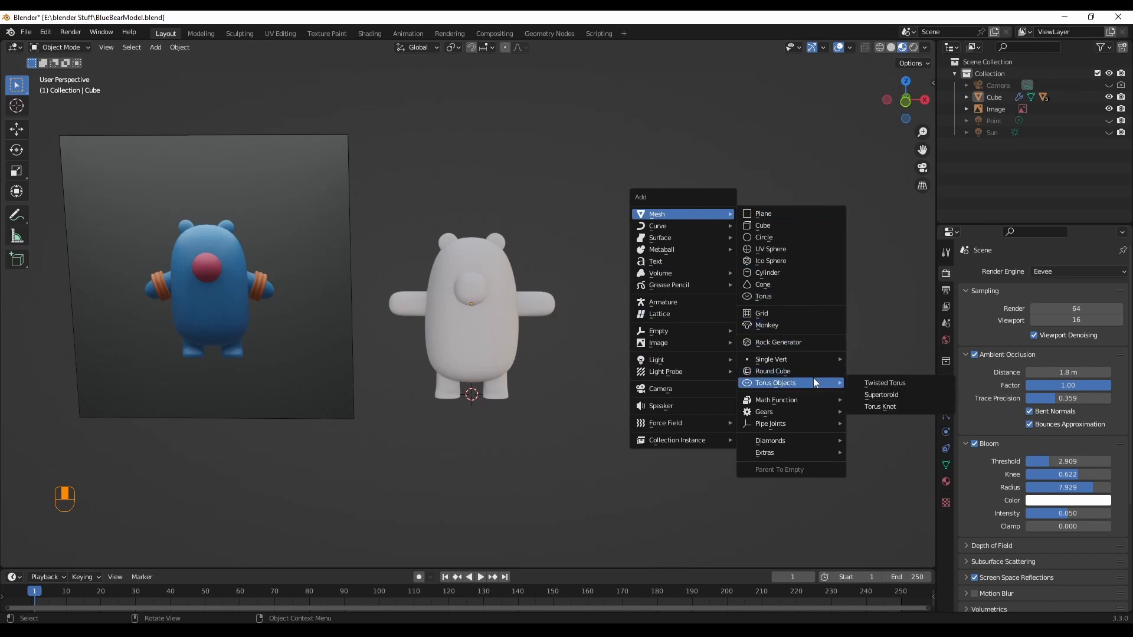
click(780, 296)
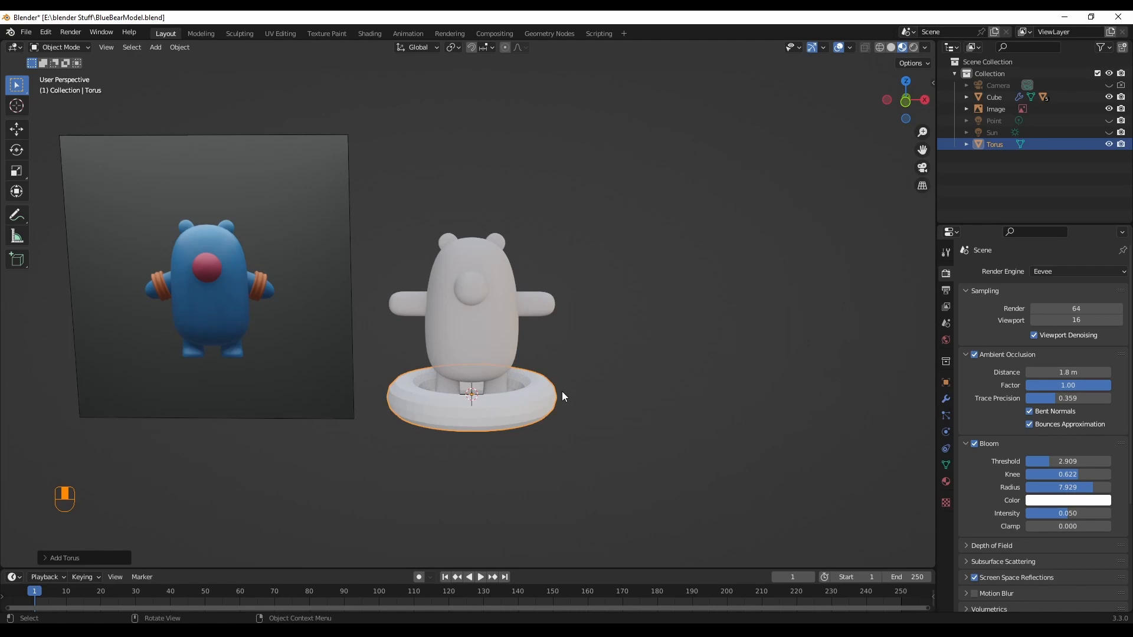
key(r)
key(x)
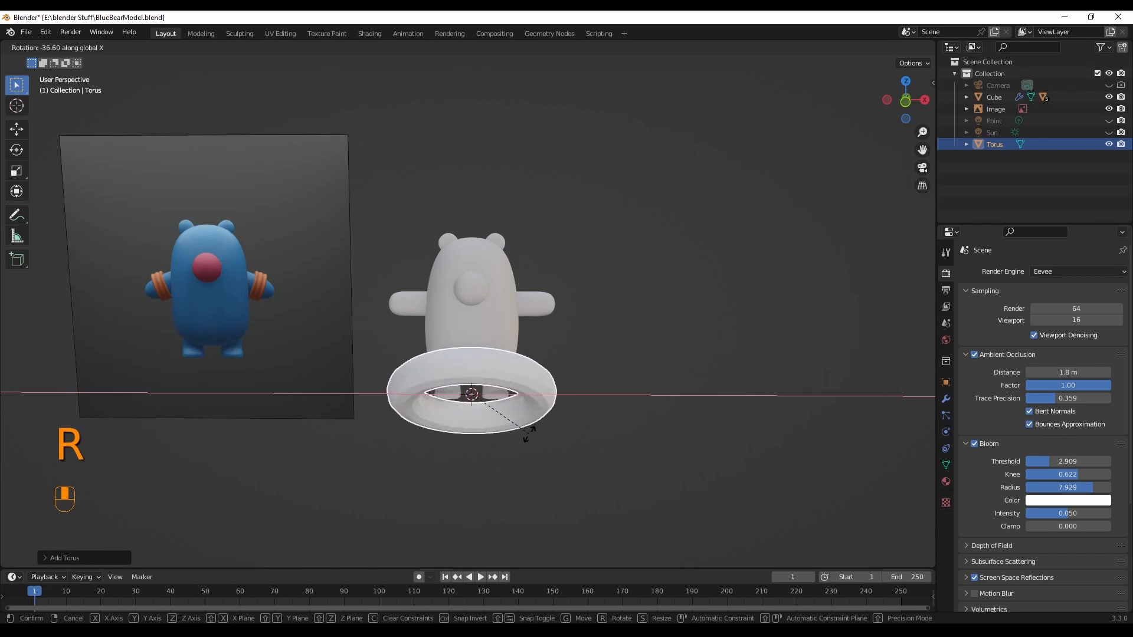
right_click(525, 433)
Step: Rotate the torus 90° around the global Y axis so it stands upright
key(r)
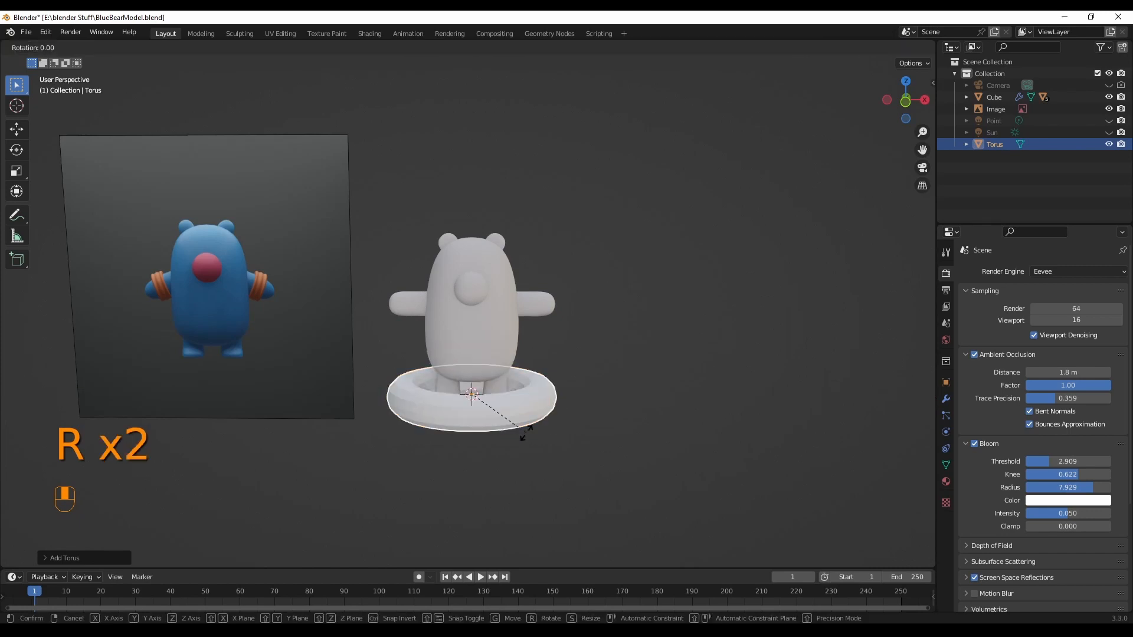
key(y)
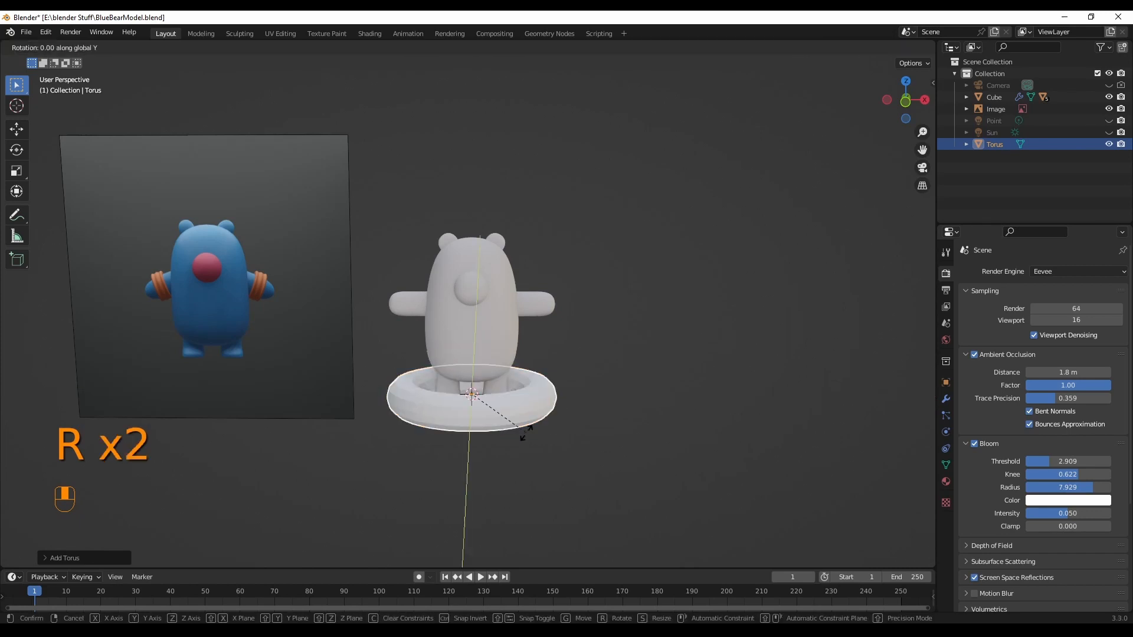
text(90)
click(526, 434)
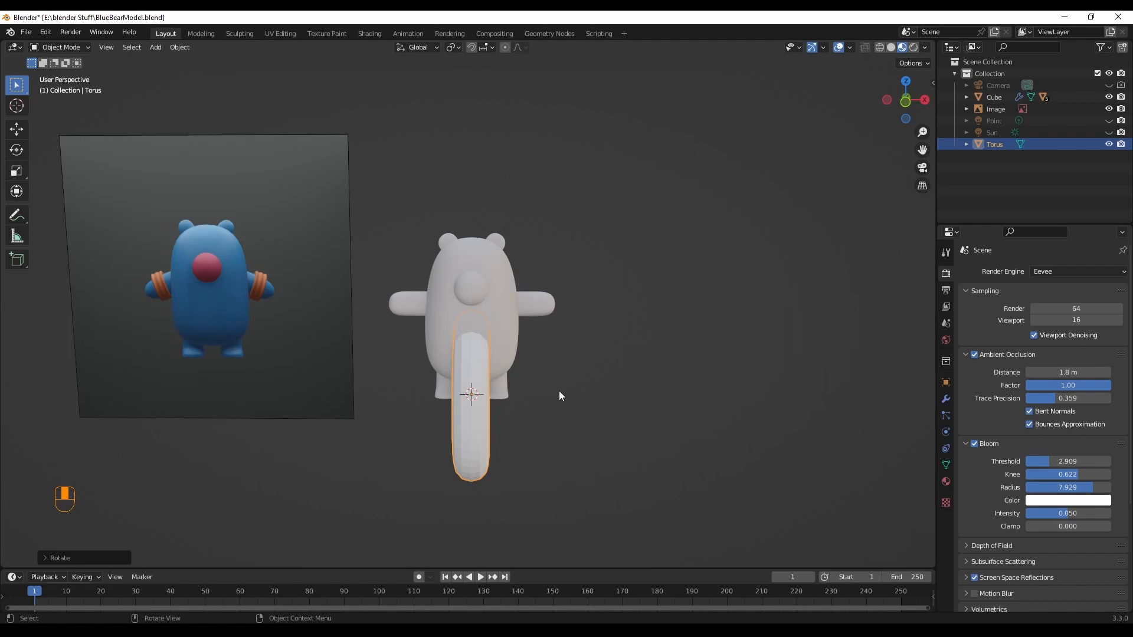
Step: Move the torus along the global X axis until it sits below the bear's arm on the positive X side
scroll(505, 441, up, 3)
scroll(505, 444, down, 2)
key(g)
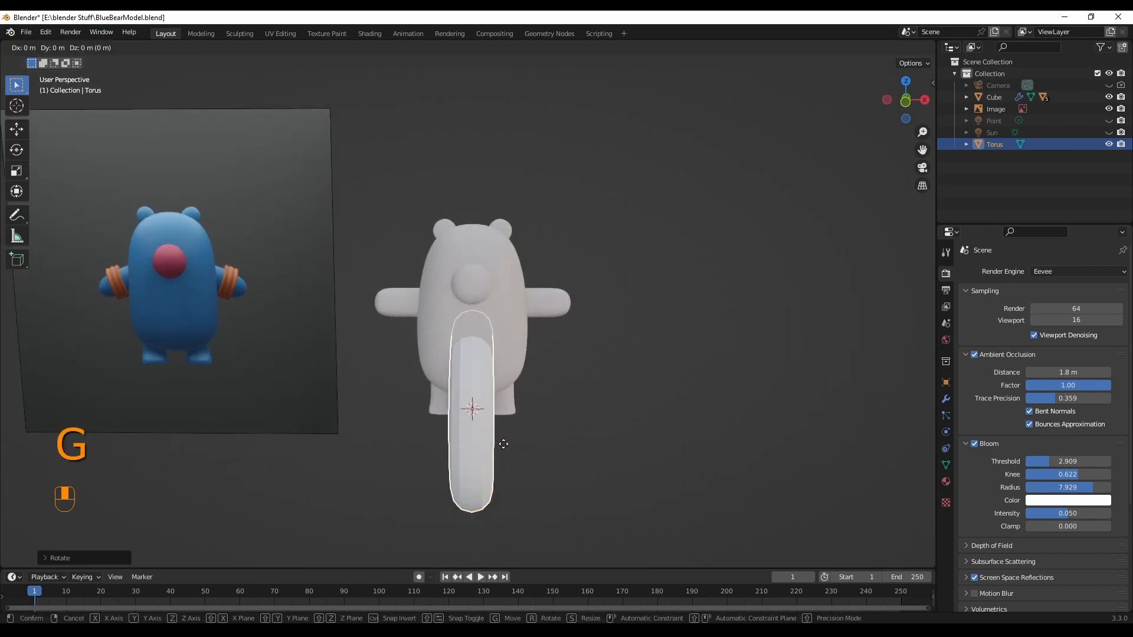
key(x)
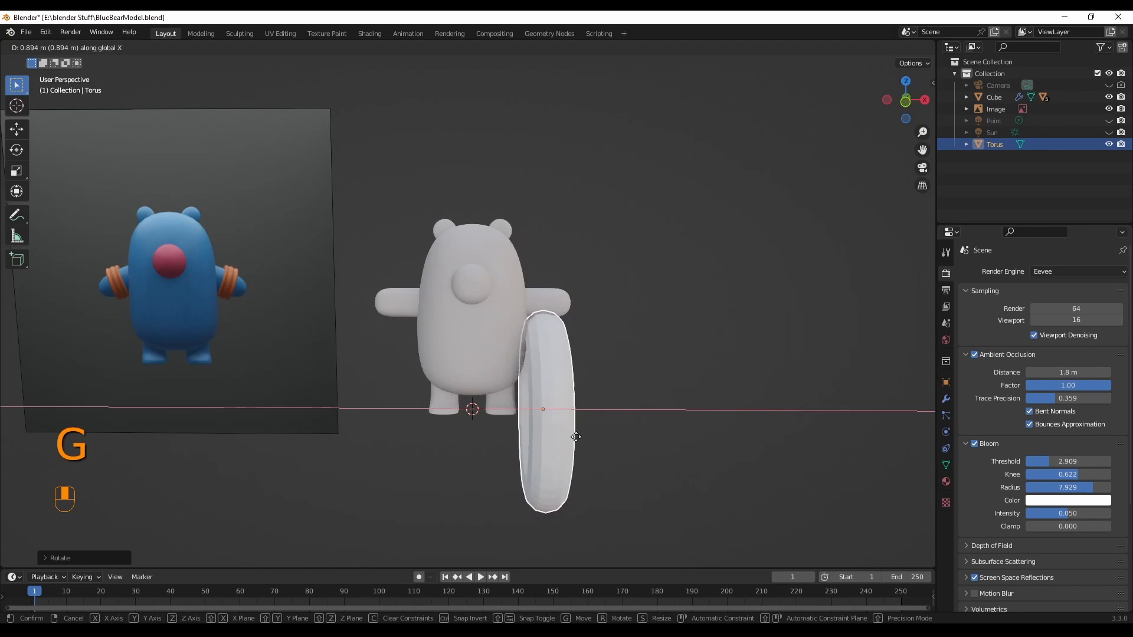
click(582, 437)
Step: Switch to the front orthographic view and enter Edit Mode on the torus
shift+middle_drag(656, 454, 604, 443)
key(grave)
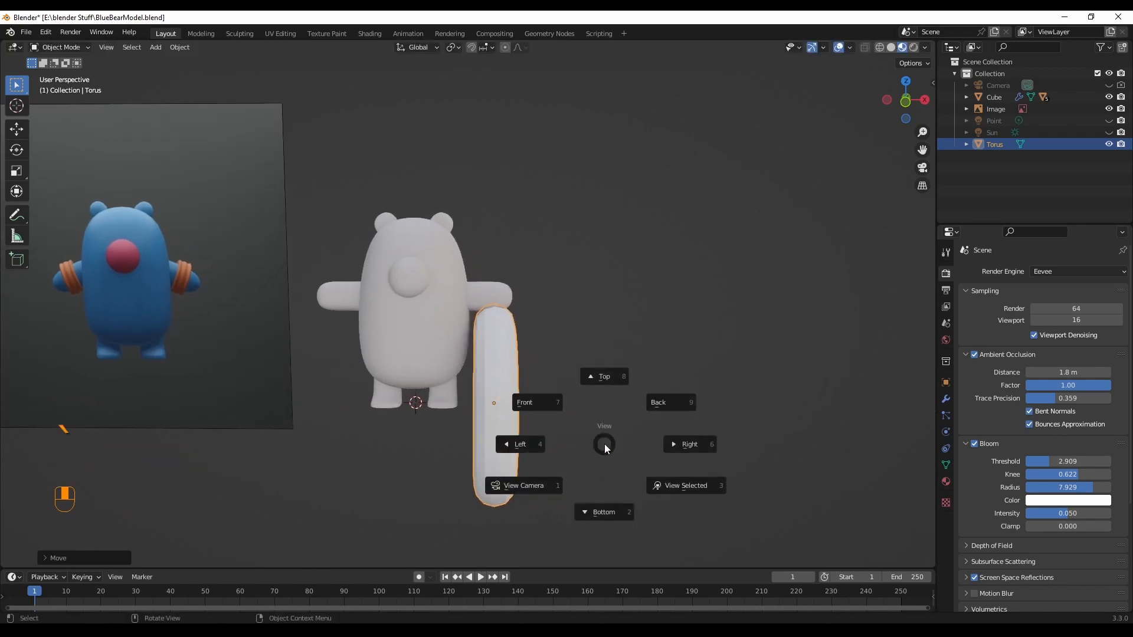
click(550, 416)
scroll(525, 451, up, 3)
scroll(525, 455, down, 4)
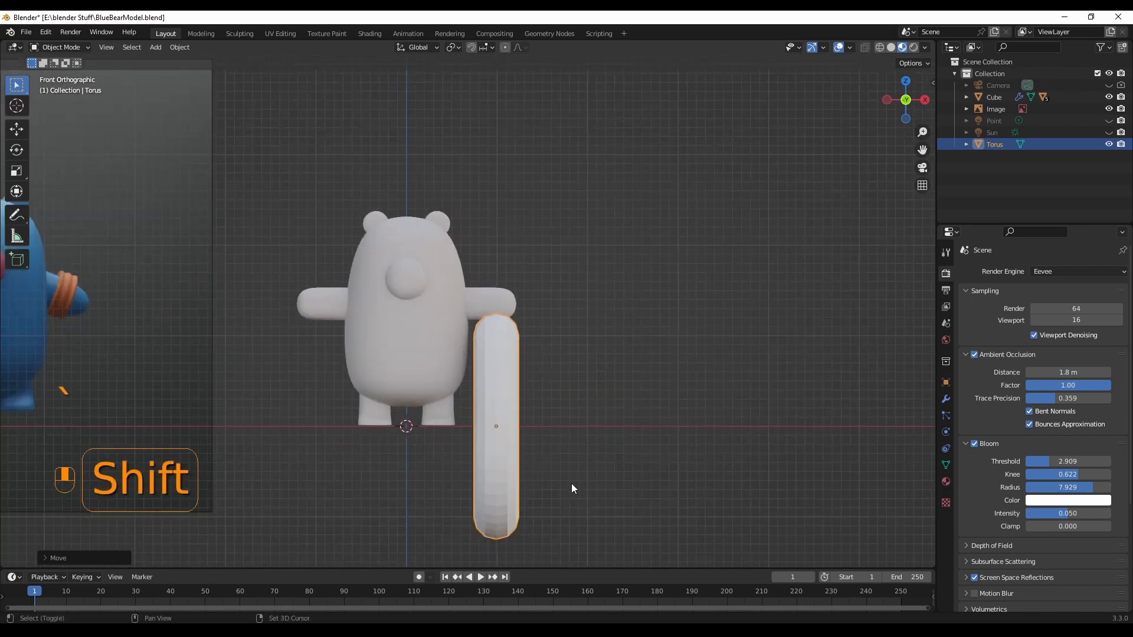
shift+middle_drag(571, 483, 600, 437)
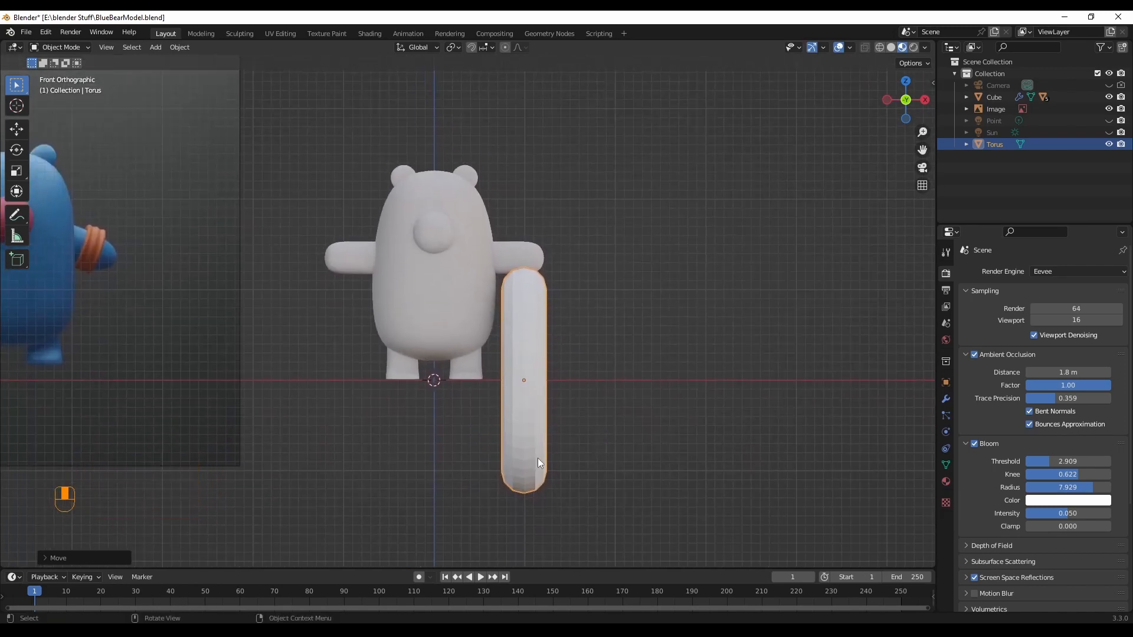
click(53, 50)
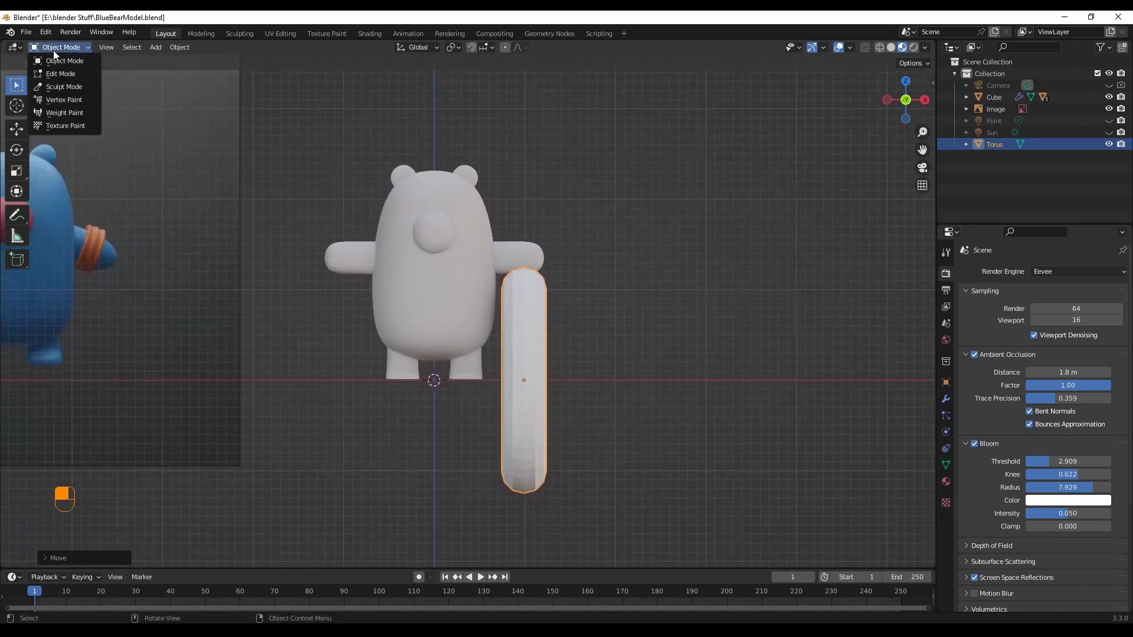
click(56, 72)
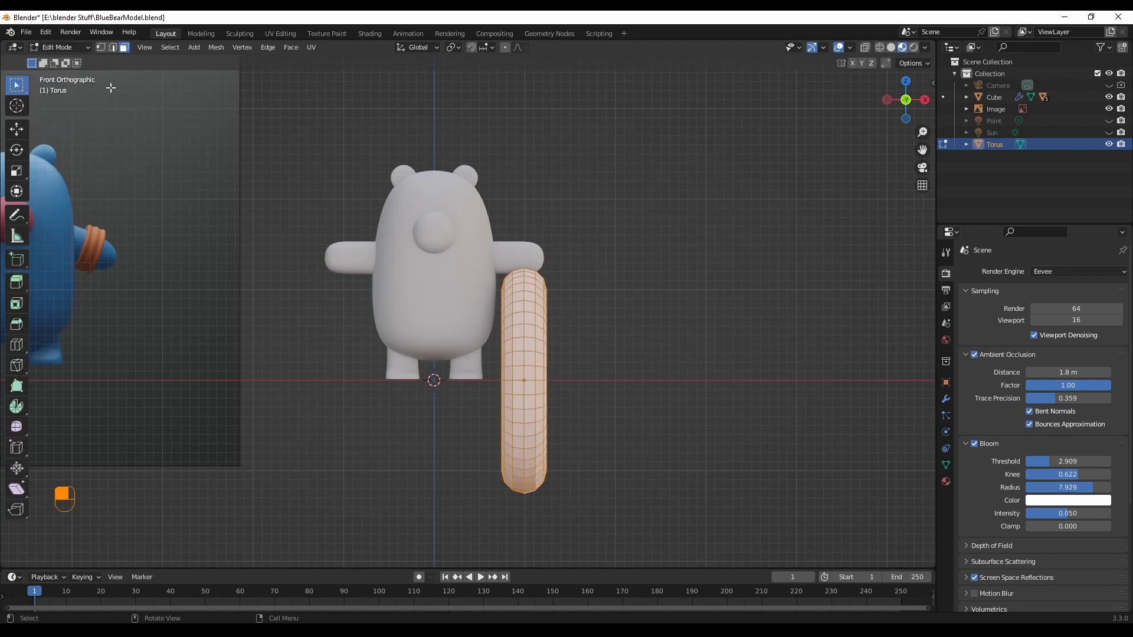
Step: Display the scene in wireframe shading and align the view to the front with the whole torus visible
click(879, 47)
middle_drag(672, 318, 647, 512)
key(grave)
click(594, 479)
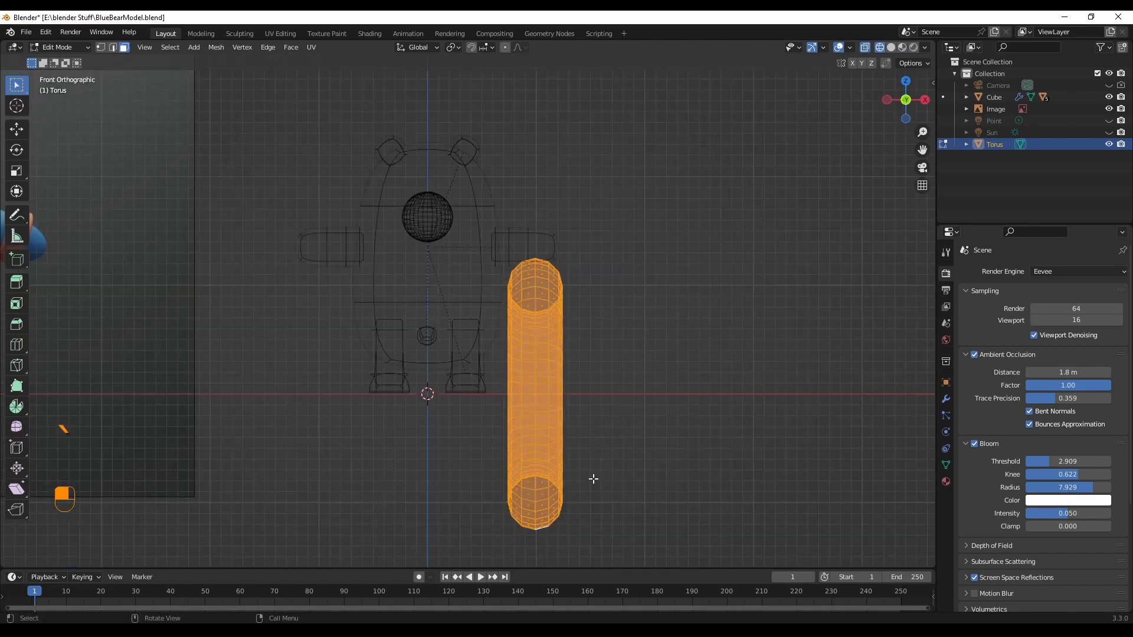
Step: Select the half of the torus on its negative X side and extrude it about 0.70 m toward the bear
click(448, 247)
drag(463, 220, 531, 549)
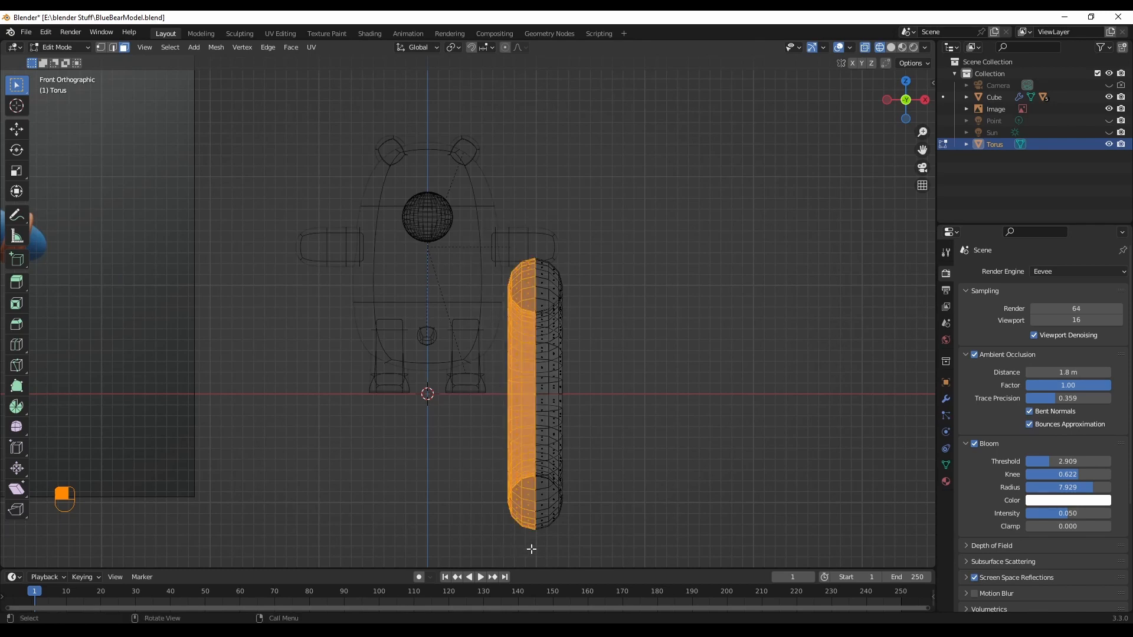
key(e)
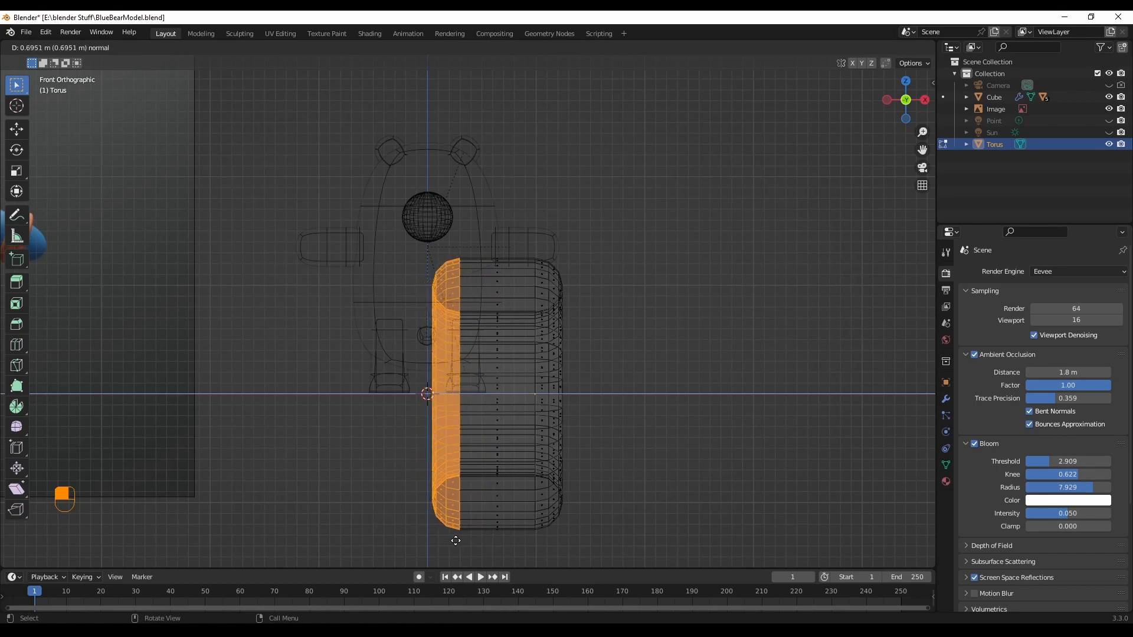
click(455, 541)
Step: Add one centred loop cut around the middle of the torus's extruded section
key(ctrl+r)
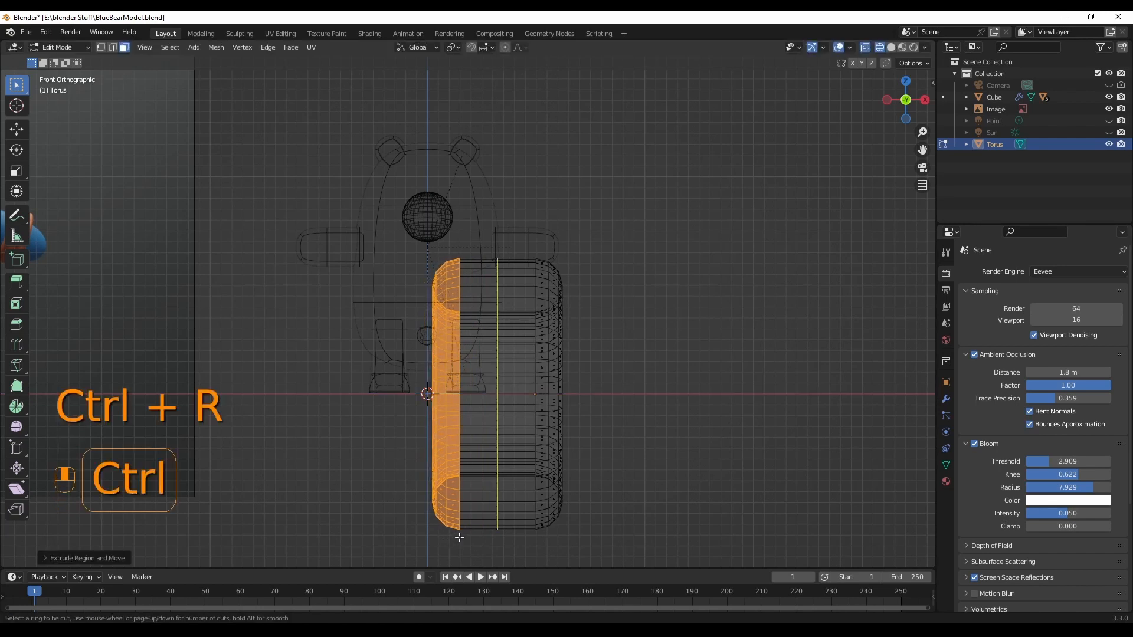
click(479, 520)
click(479, 521)
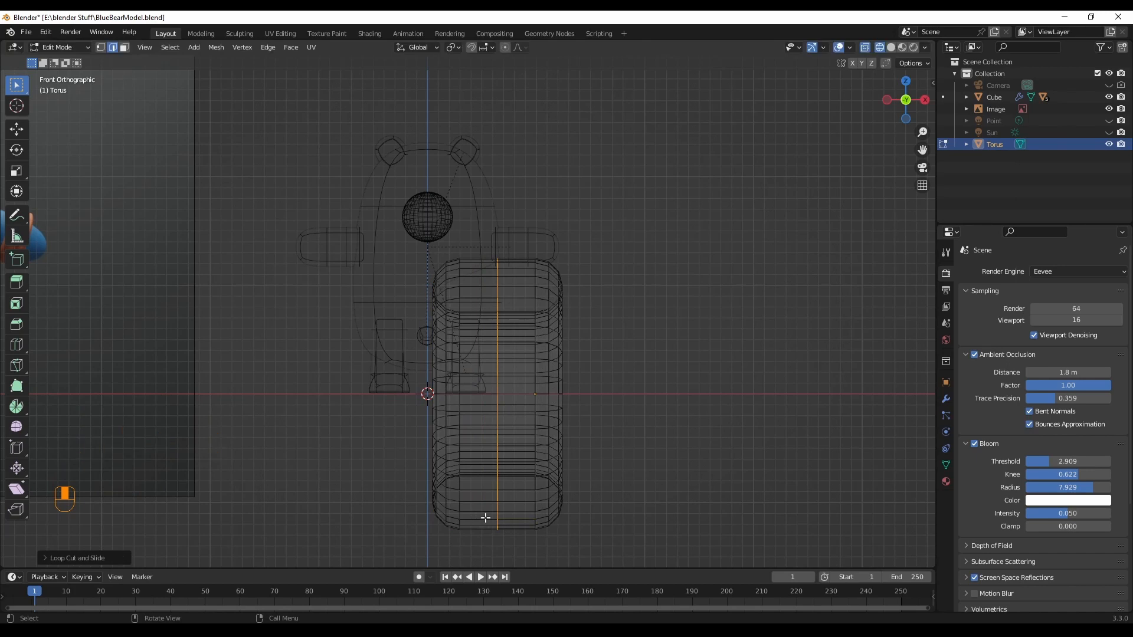
Step: Add a loop cut midway between the torus's central loop and its rounded end on the negative X side
scroll(664, 444, down, 1)
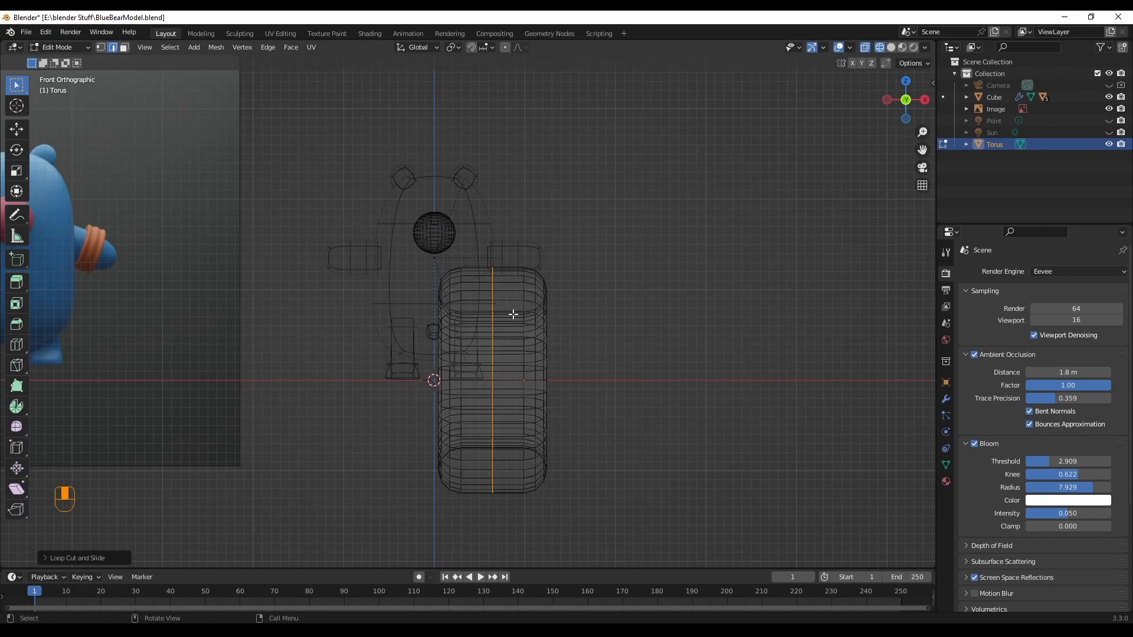
key(ctrl+r)
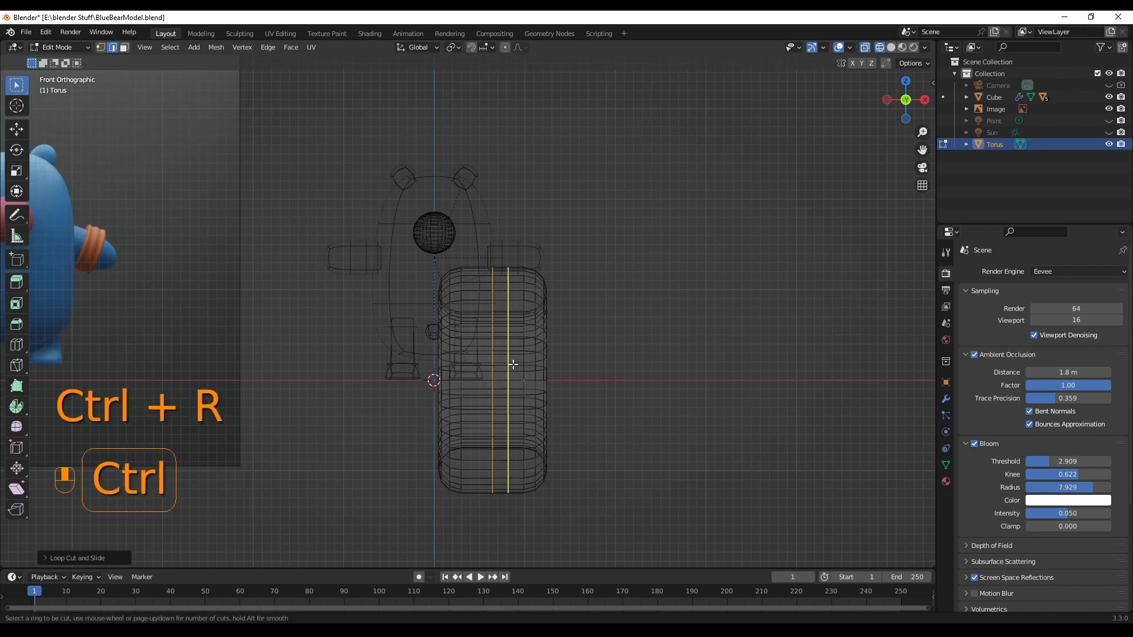
scroll(473, 378, up, 1)
scroll(473, 380, down, 1)
click(474, 381)
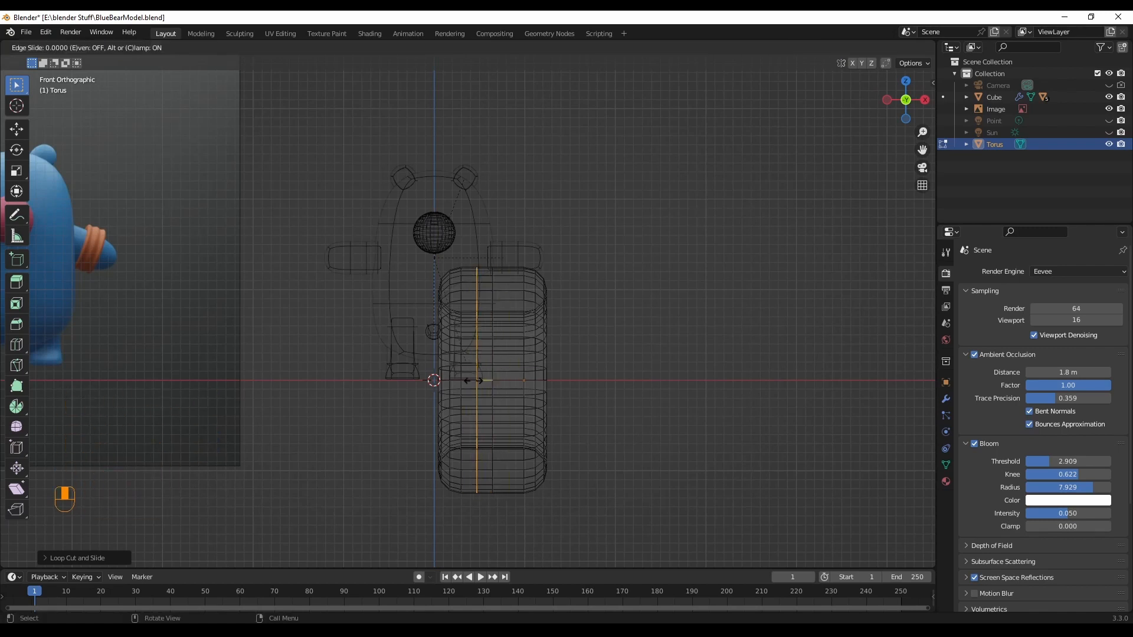
click(473, 380)
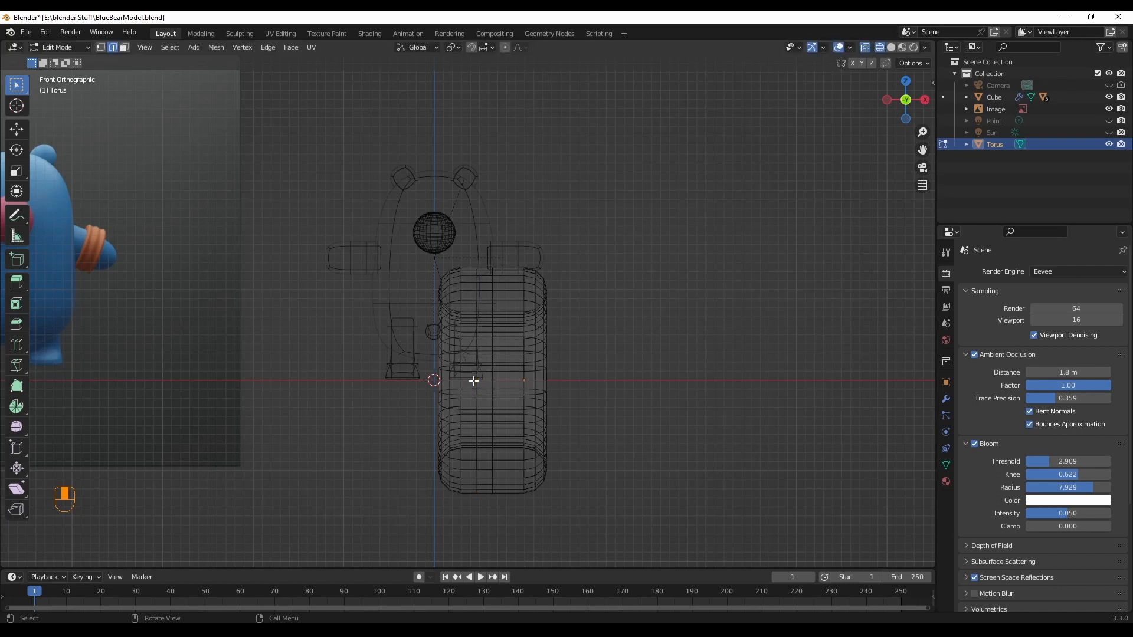
Step: Try a loop cut midway between the torus's central loop and its rounded end on the positive X side
key(ctrl+r)
click(504, 378)
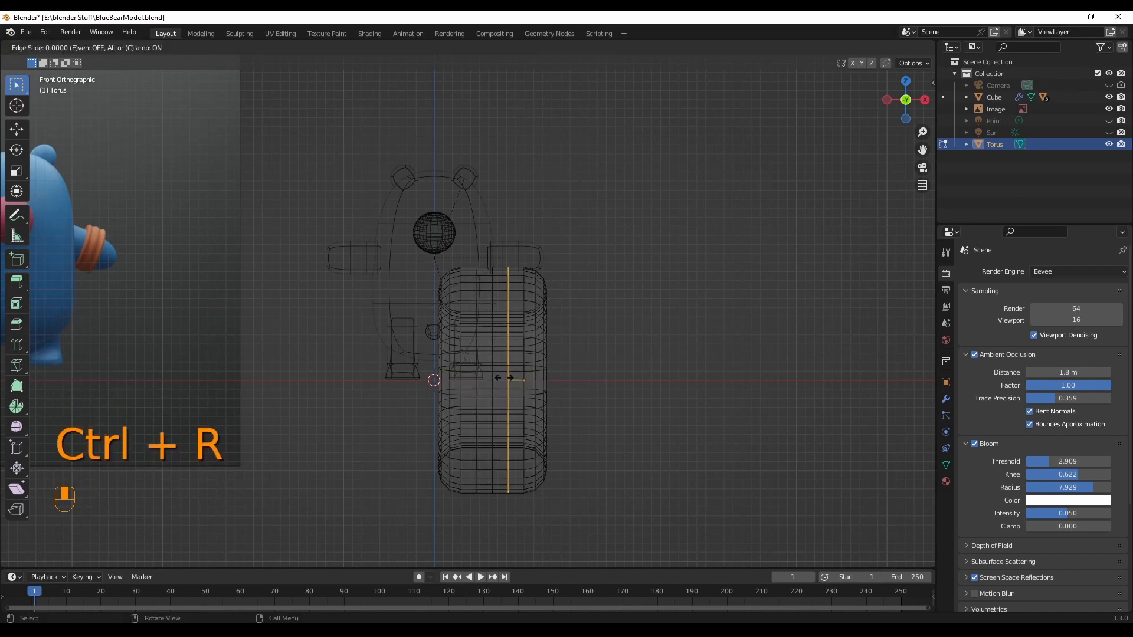
click(505, 377)
scroll(505, 380, up, 2)
key(alt+a)
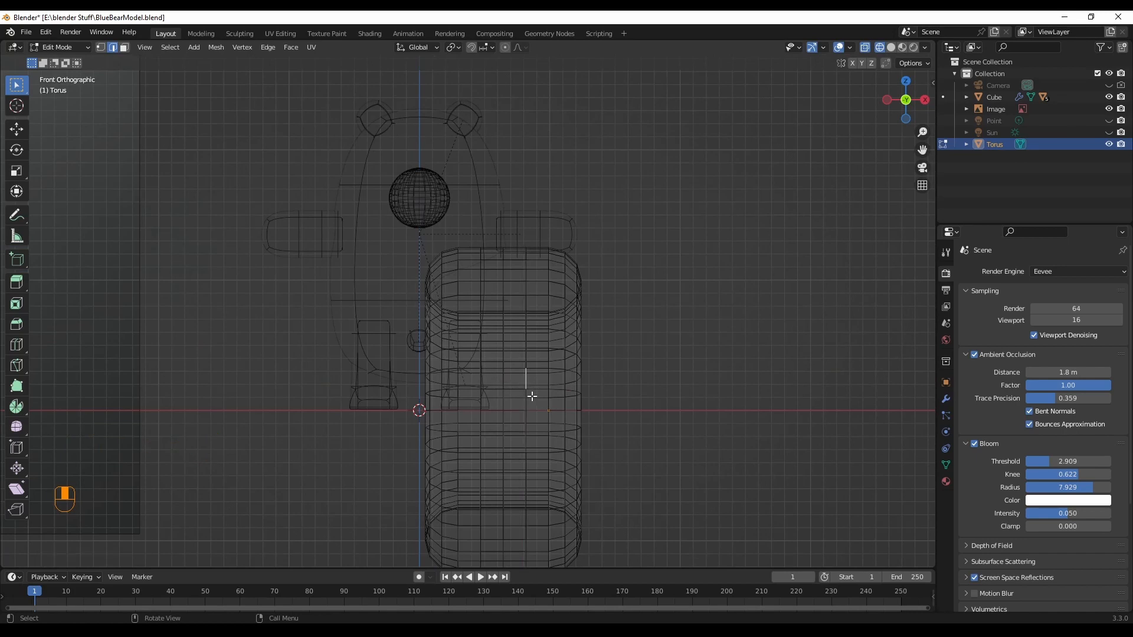
Step: Undo the latest loop cut and scale the loop on the negative X side down to about 0.87 to form a groove
key(ctrl+z)
key(ctrl+z)
key(ctrl+z)
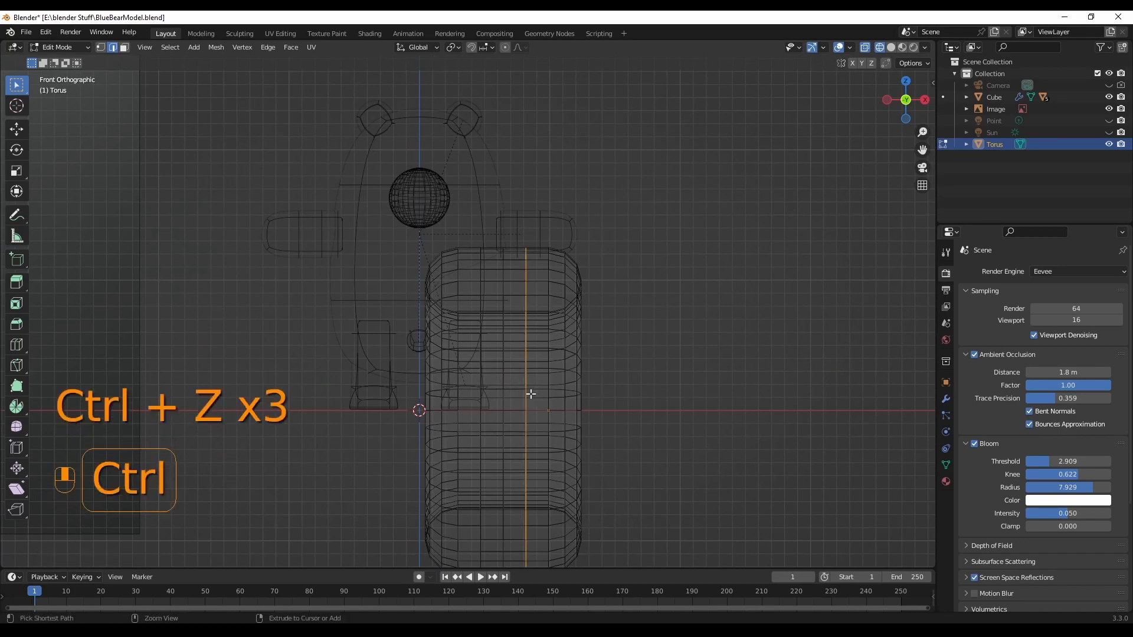
key(ctrl+z)
key(ctrl+z)
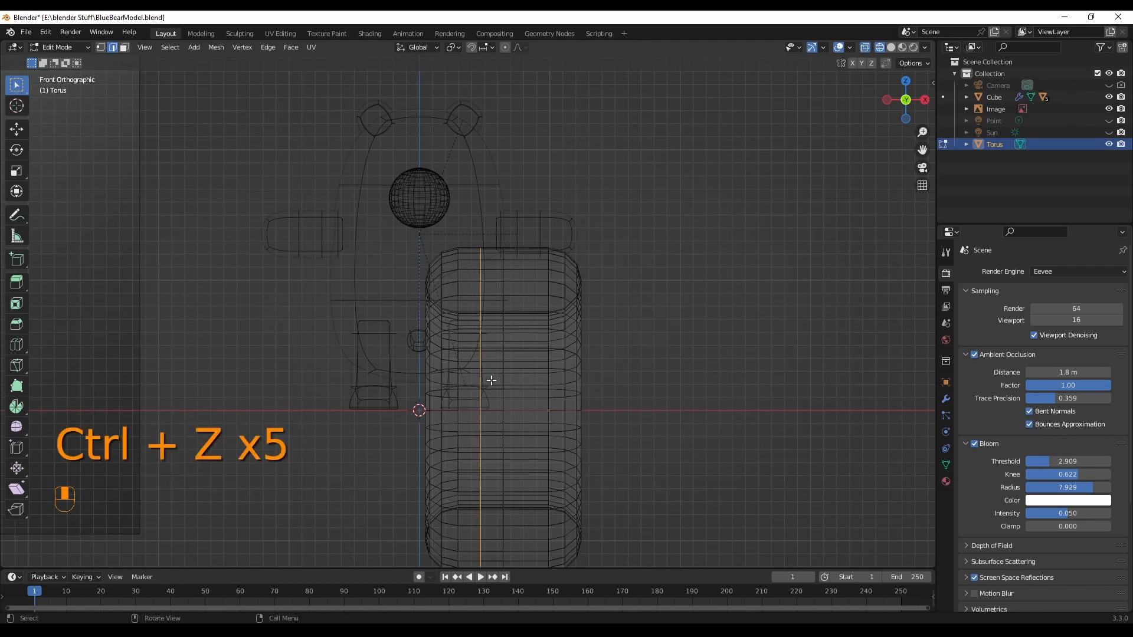
key(s)
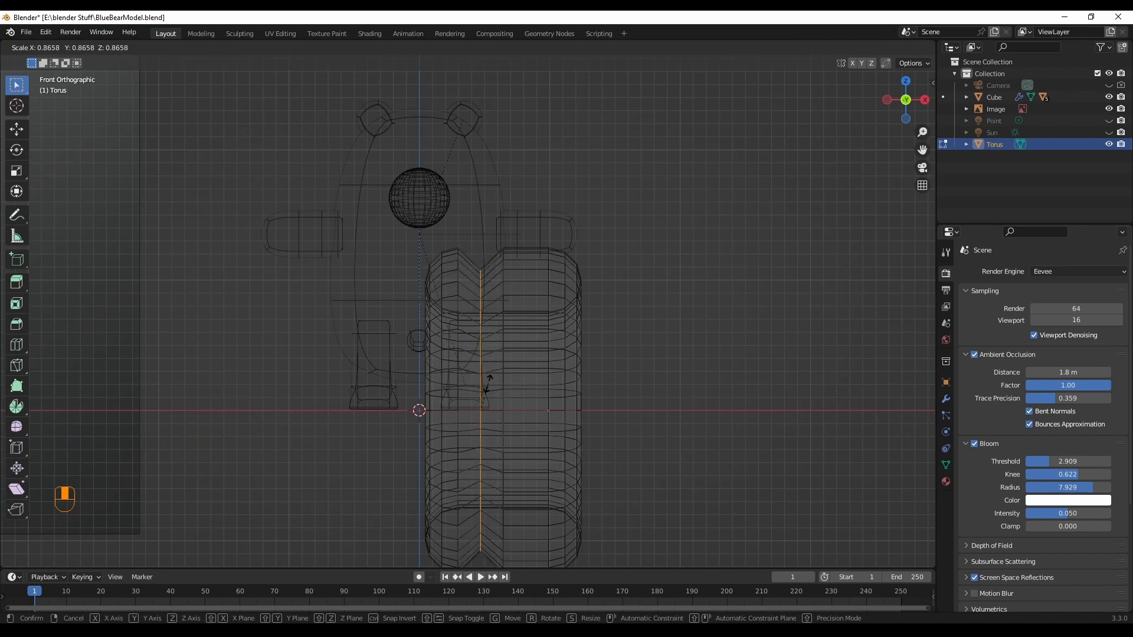
click(489, 384)
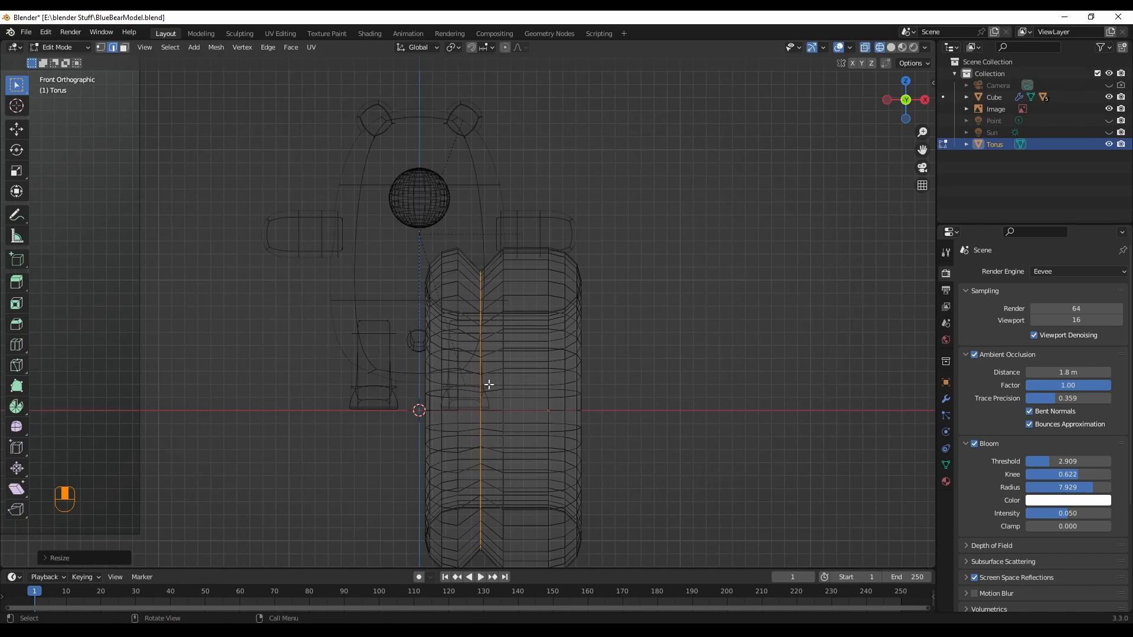
Step: Add a centred loop cut on the positive X side of the torus's central loop and scale it down to about 0.85
key(ctrl+r)
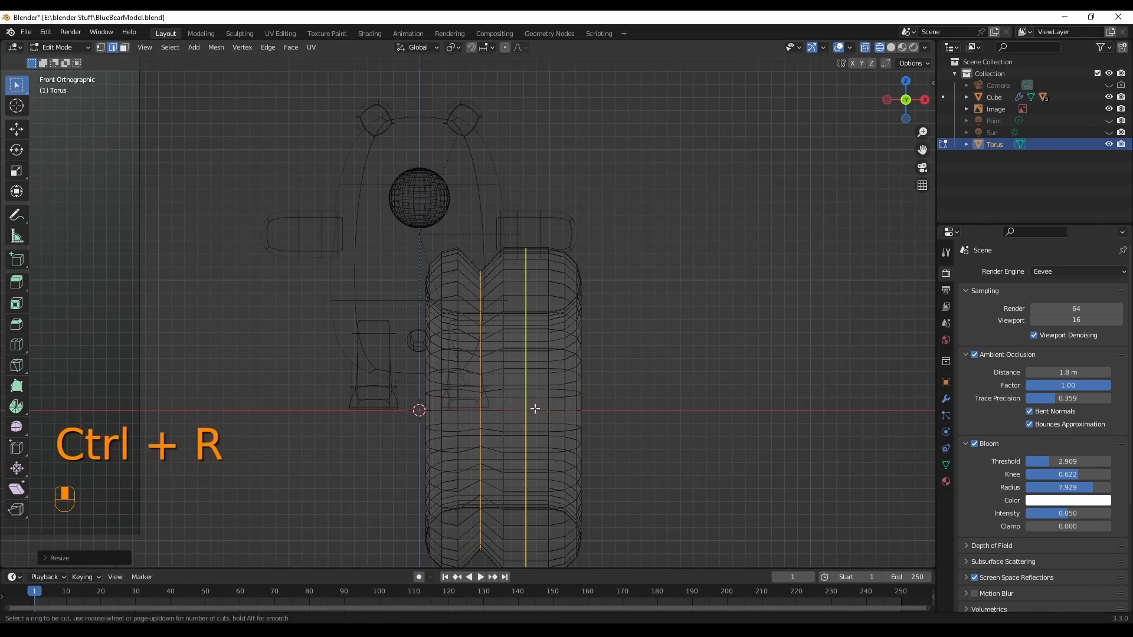
click(548, 410)
right_click(537, 409)
key(s)
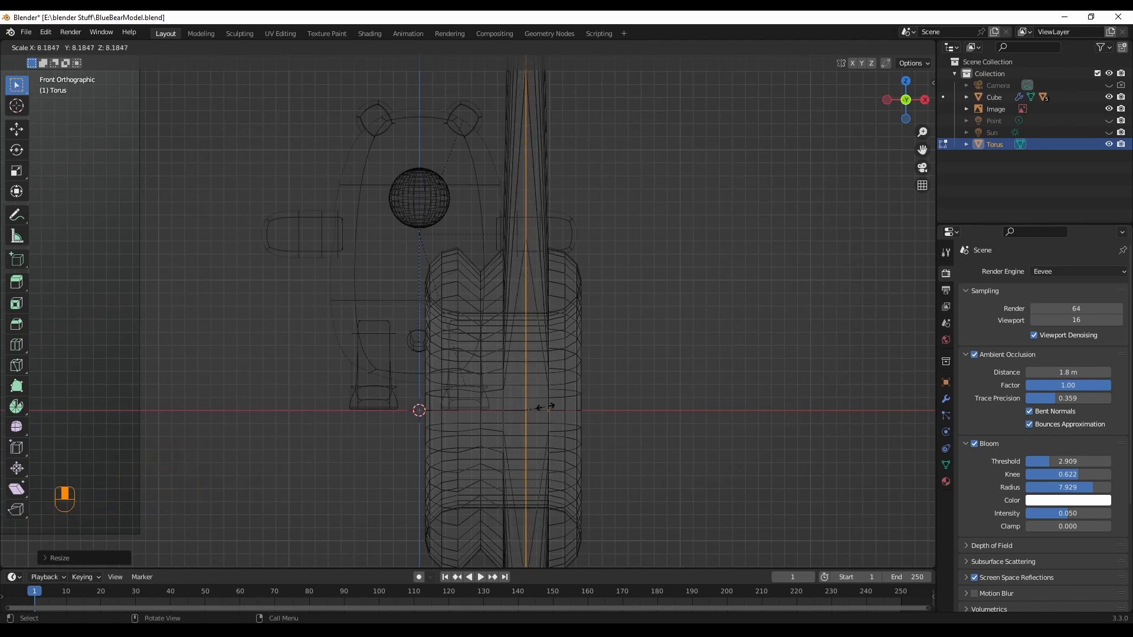
key(Escape)
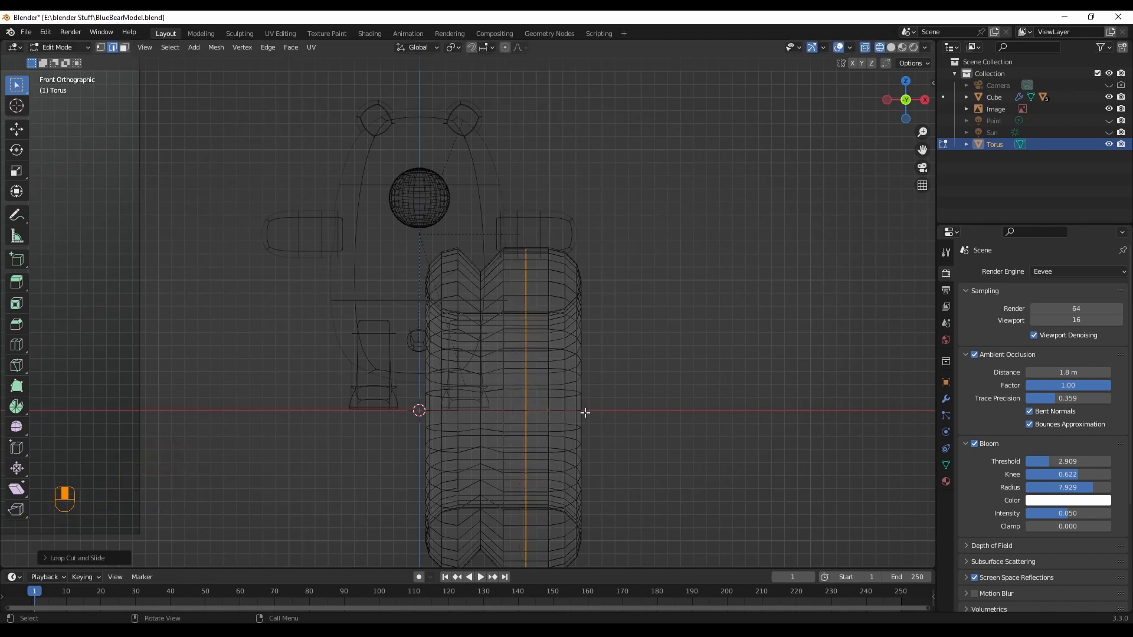
key(s)
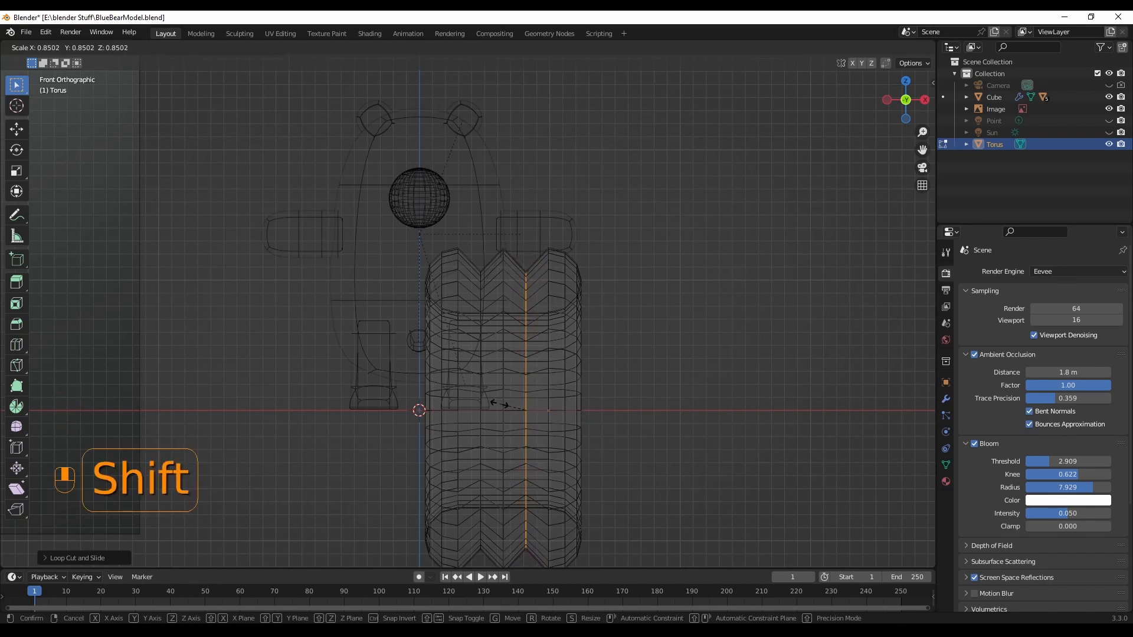
click(498, 404)
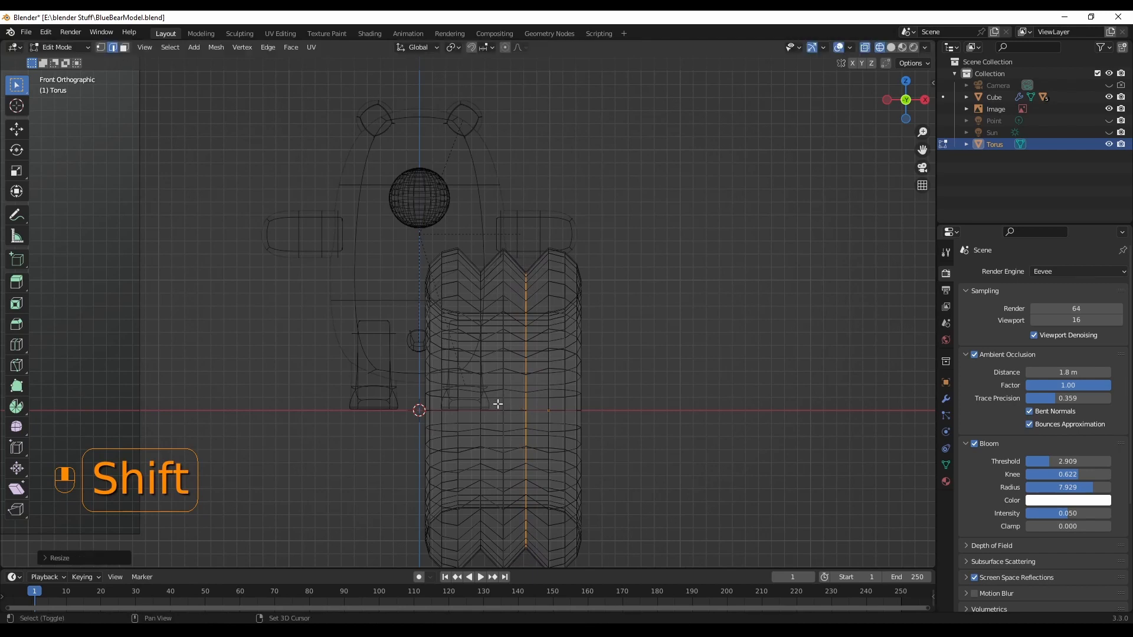
Step: Switch to solid shading, undo the second groove's scaling and rescale its loop inward to match the depth of the first groove
scroll(637, 422, down, 3)
scroll(544, 422, up, 2)
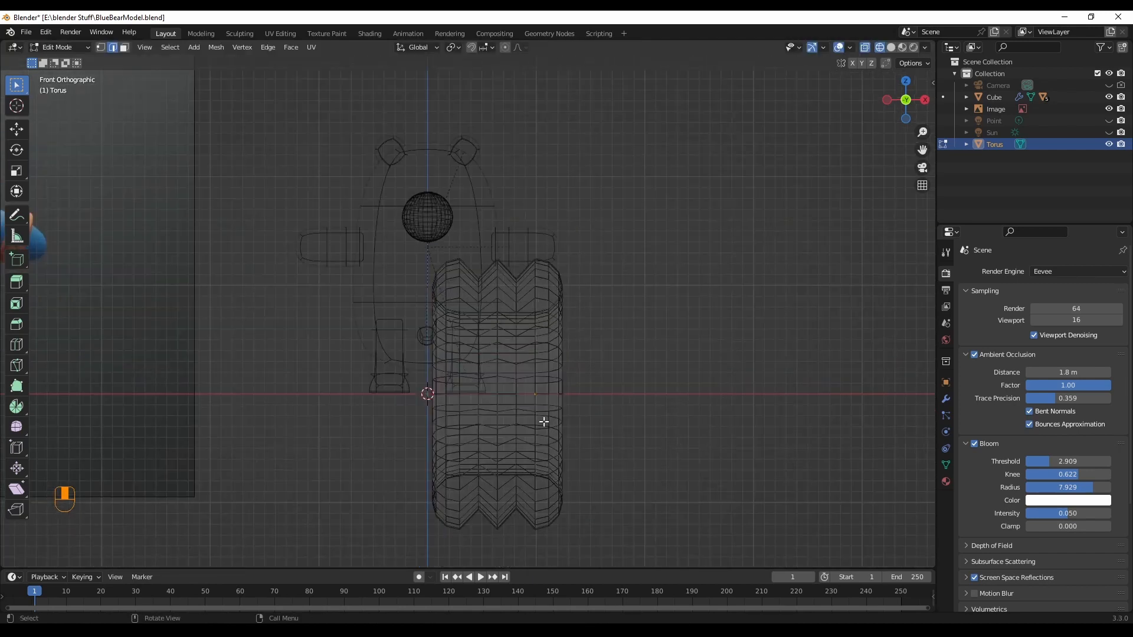
click(891, 47)
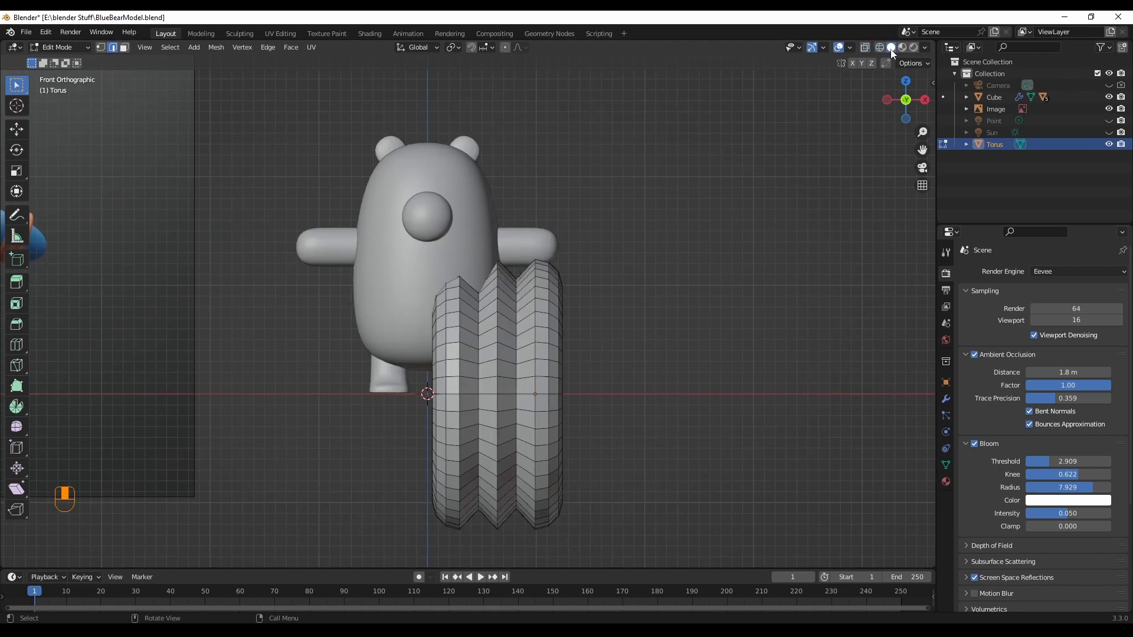
key(ctrl+z)
key(ctrl+z)
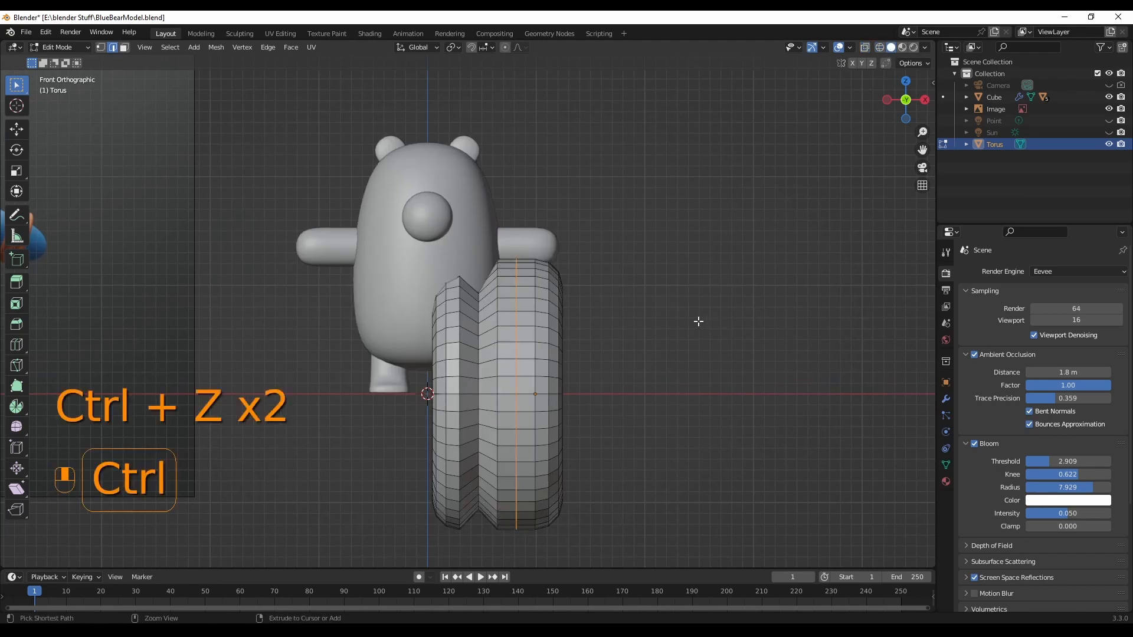
key(s)
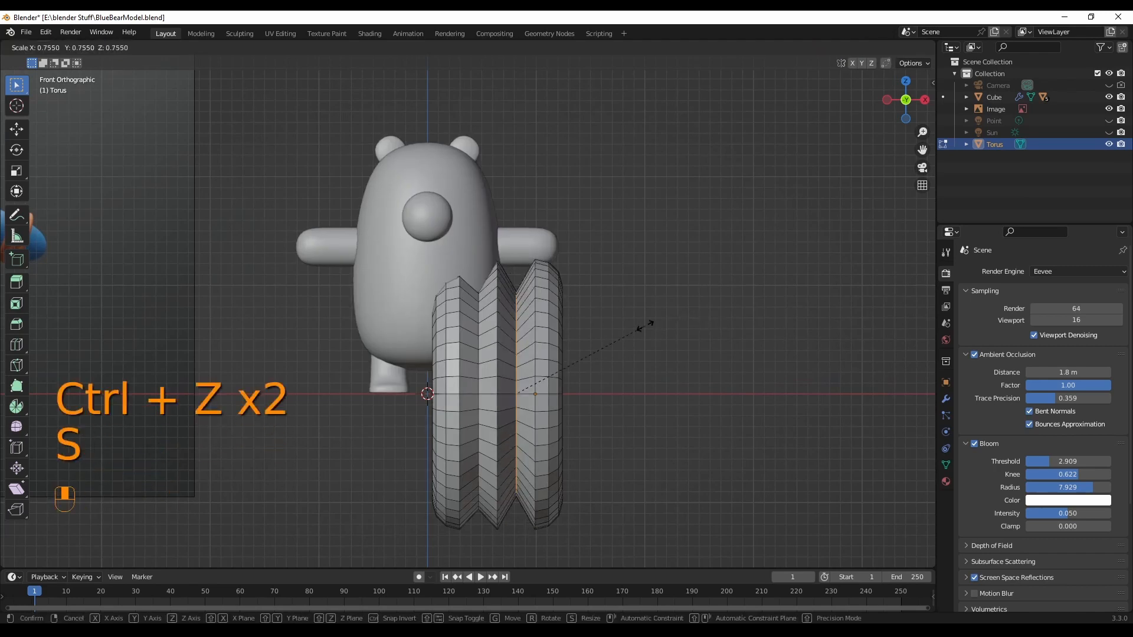
click(678, 357)
Step: Return to Object Mode and move the grooved torus along the global X axis until it is clear of the bear
key(Tab)
key(g)
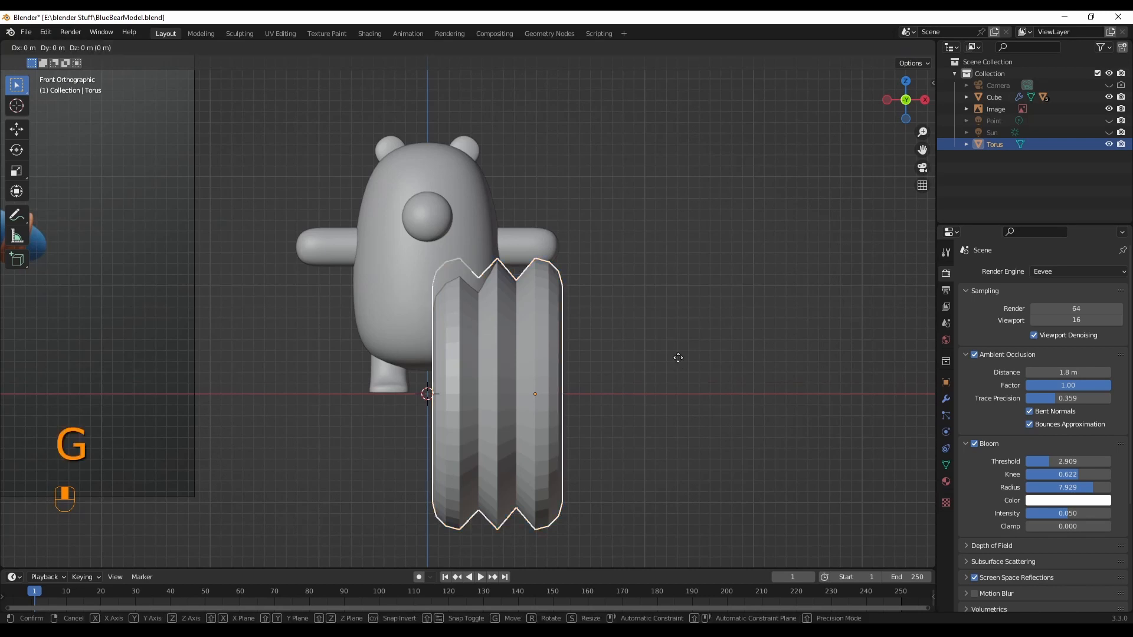
key(z)
middle_click(791, 358)
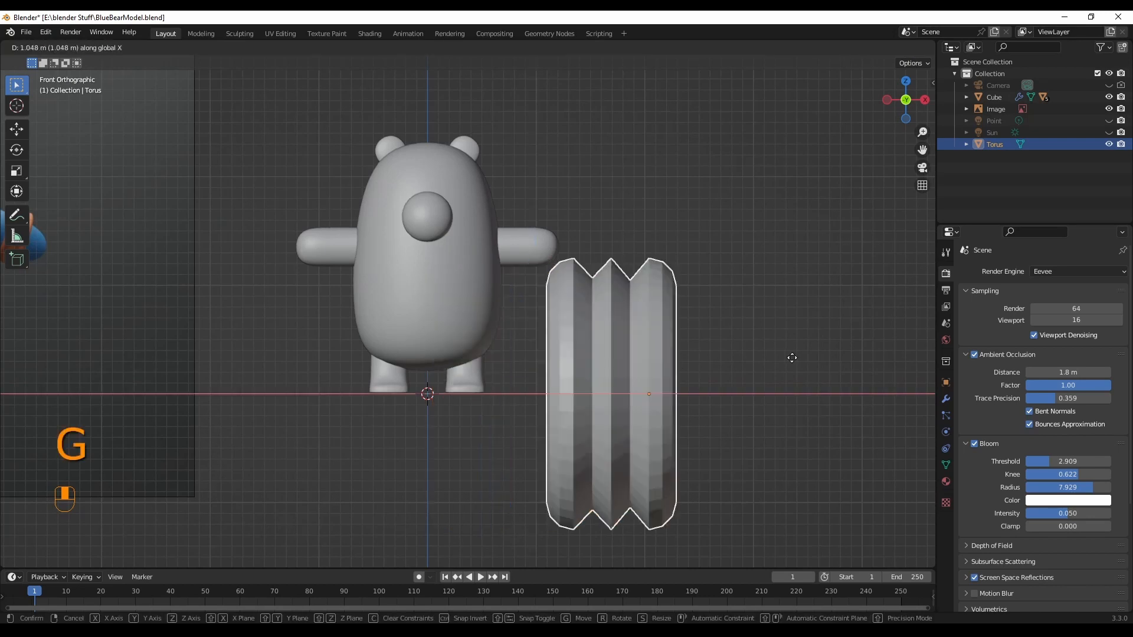
click(809, 368)
Step: Show the scene from the front in wireframe shading and enter Edit Mode on the grooved torus
middle_drag(810, 368, 785, 370)
key(grave)
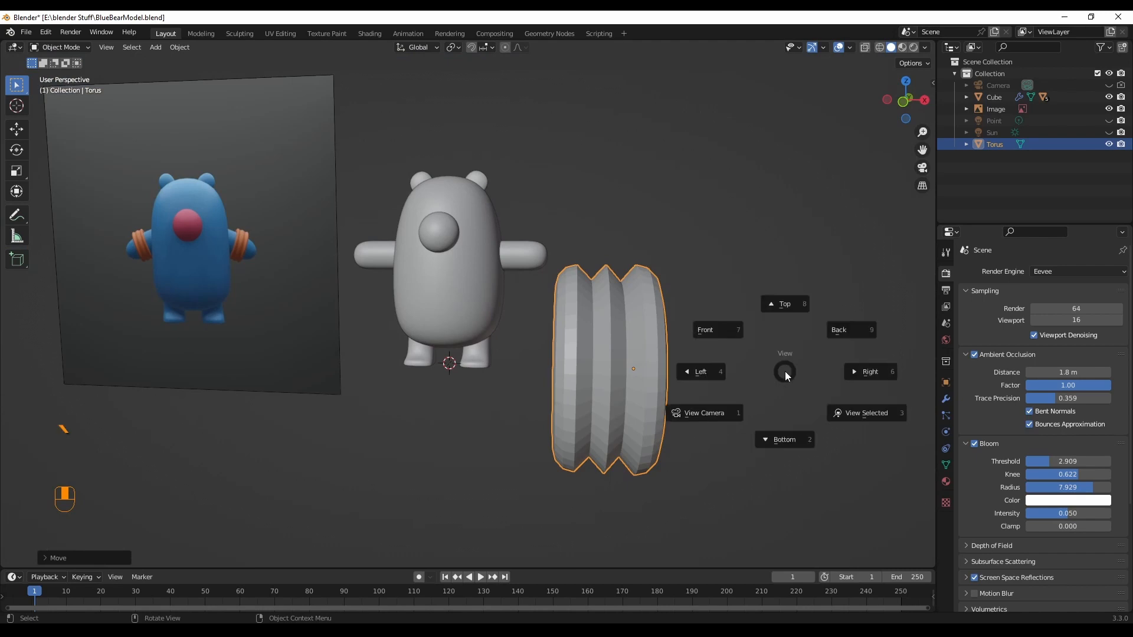
click(722, 330)
click(879, 47)
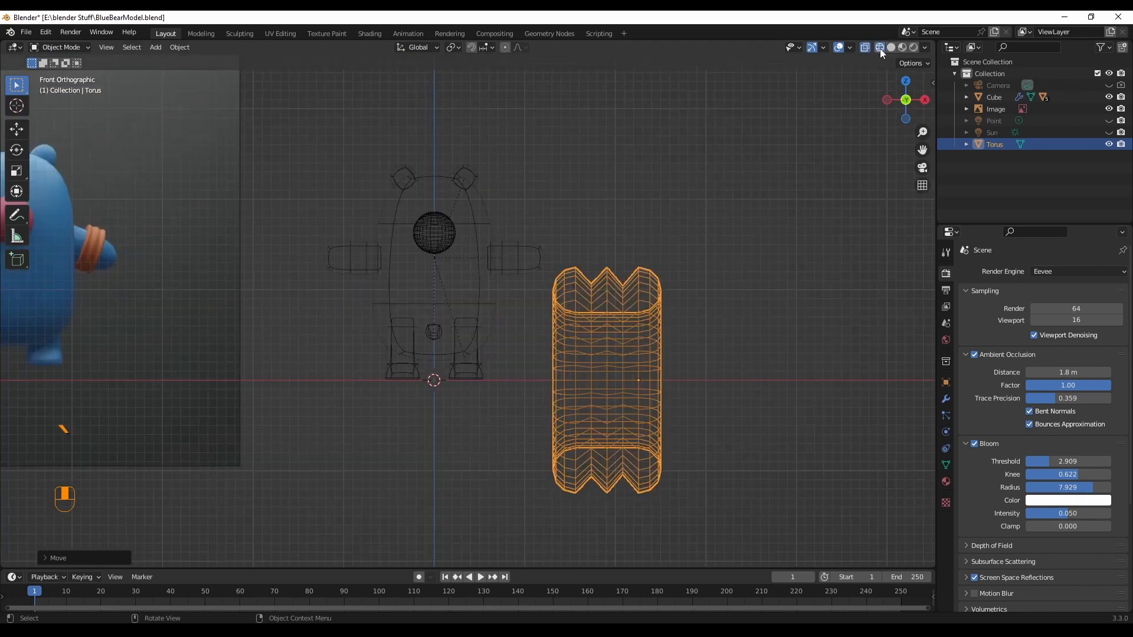
click(53, 47)
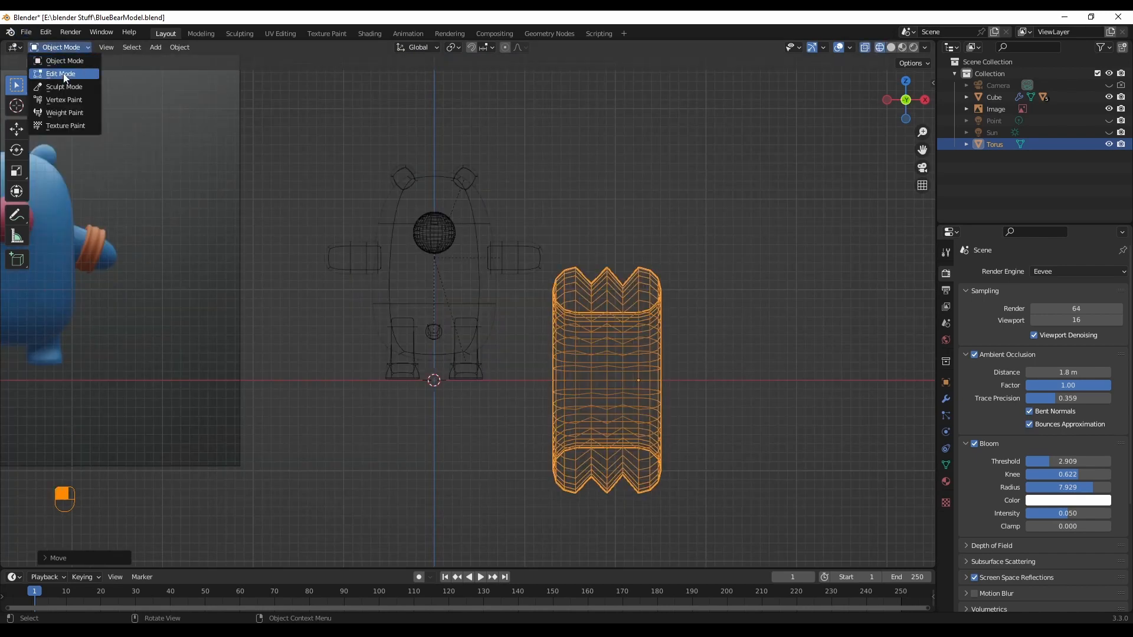
click(63, 75)
Step: Select the middle and positive X ridges of the torus and delete them, keeping only the ring nearest the bear
drag(736, 216, 608, 552)
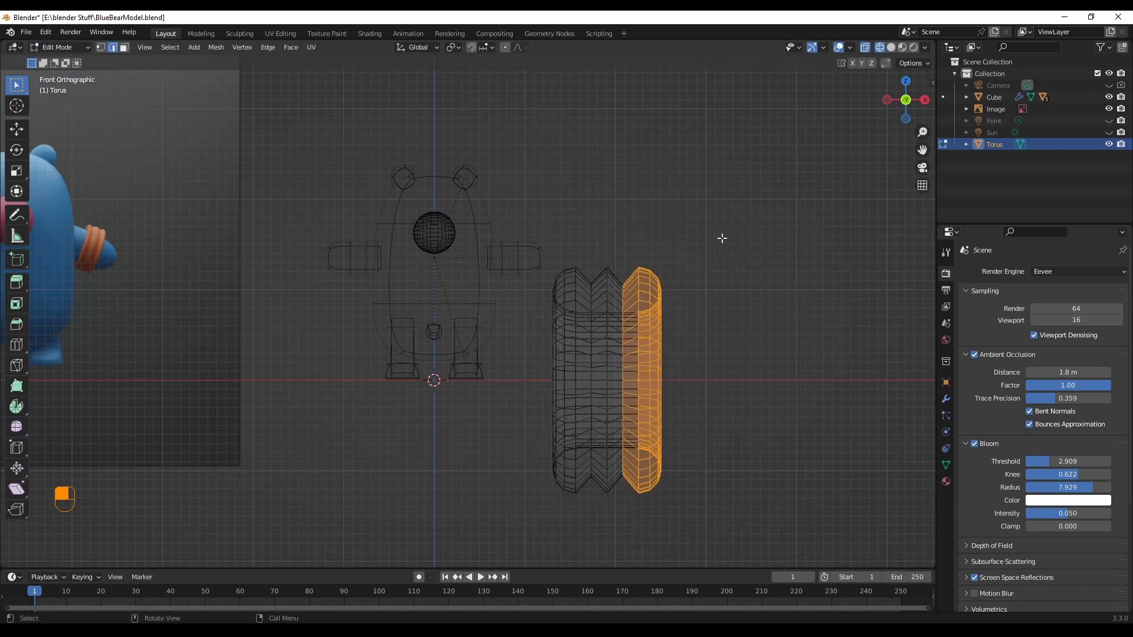
drag(721, 238, 602, 542)
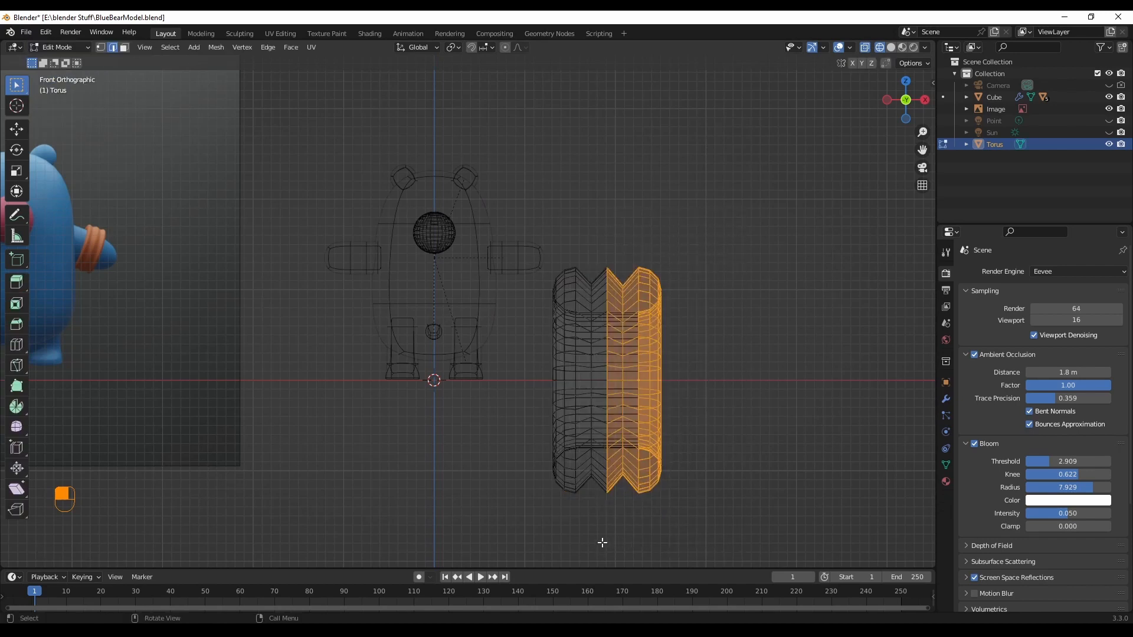
key(x)
click(704, 448)
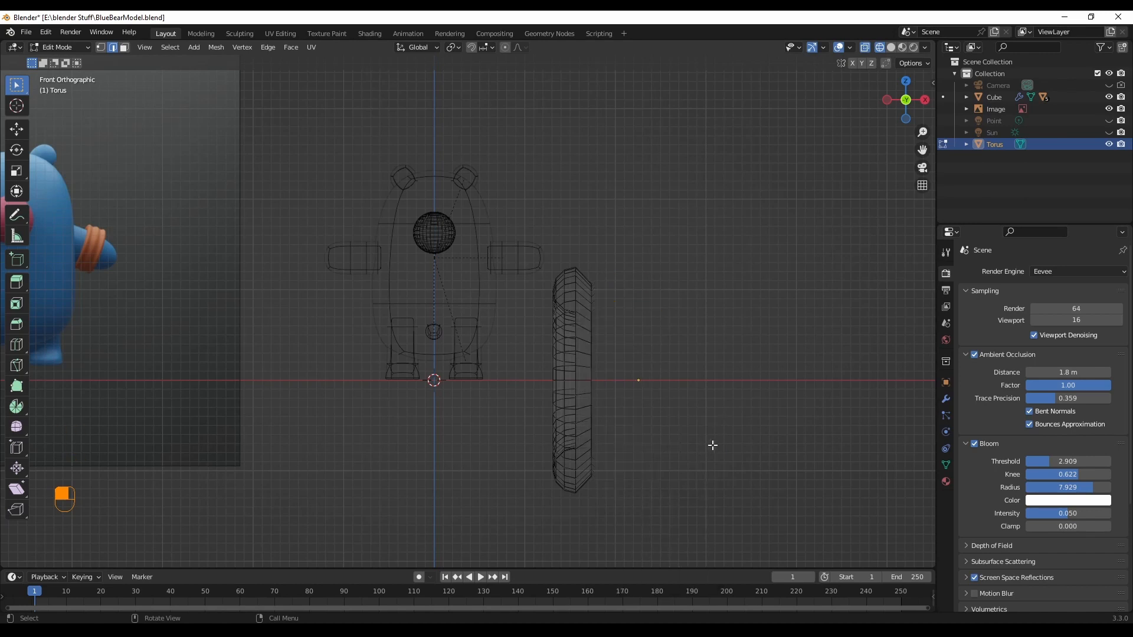
Step: Select the open edge loop on the ring's side facing away from the bear and fill it with a face
middle_drag(650, 297, 639, 356)
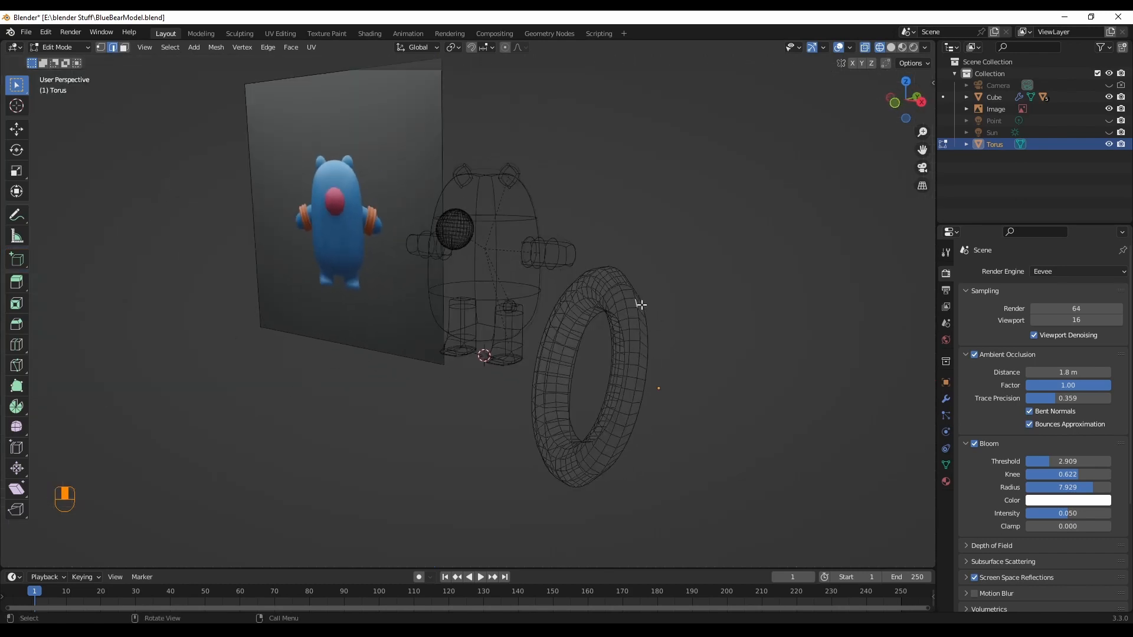
scroll(673, 331, up, 4)
shift+middle_drag(755, 359, 506, 343)
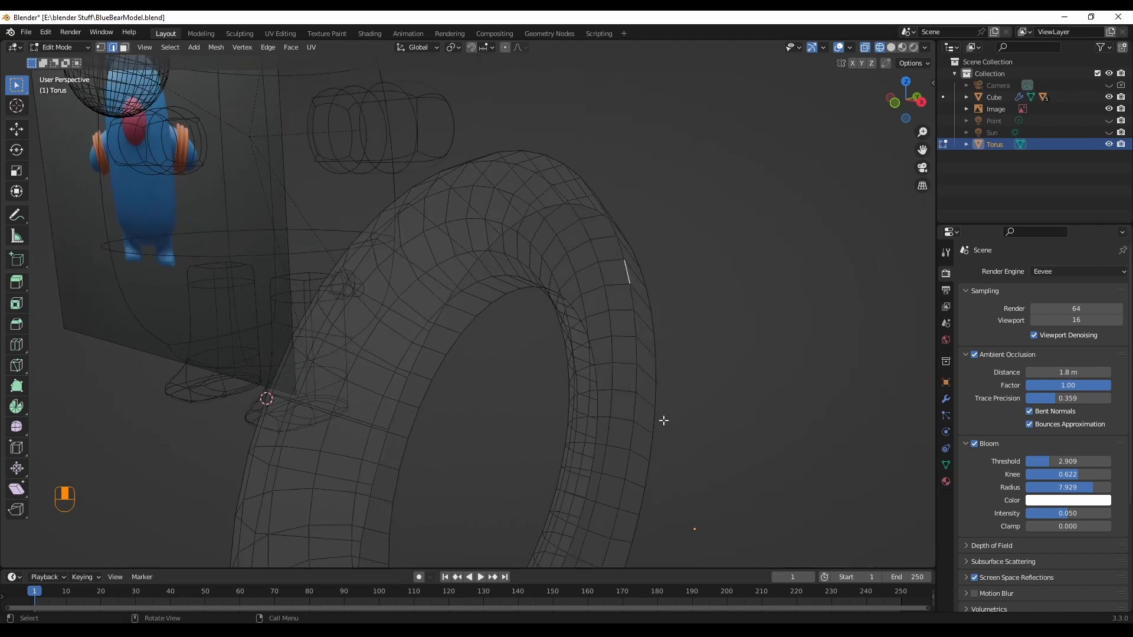
alt+shift+click(389, 518)
middle_drag(705, 482, 781, 503)
click(580, 330)
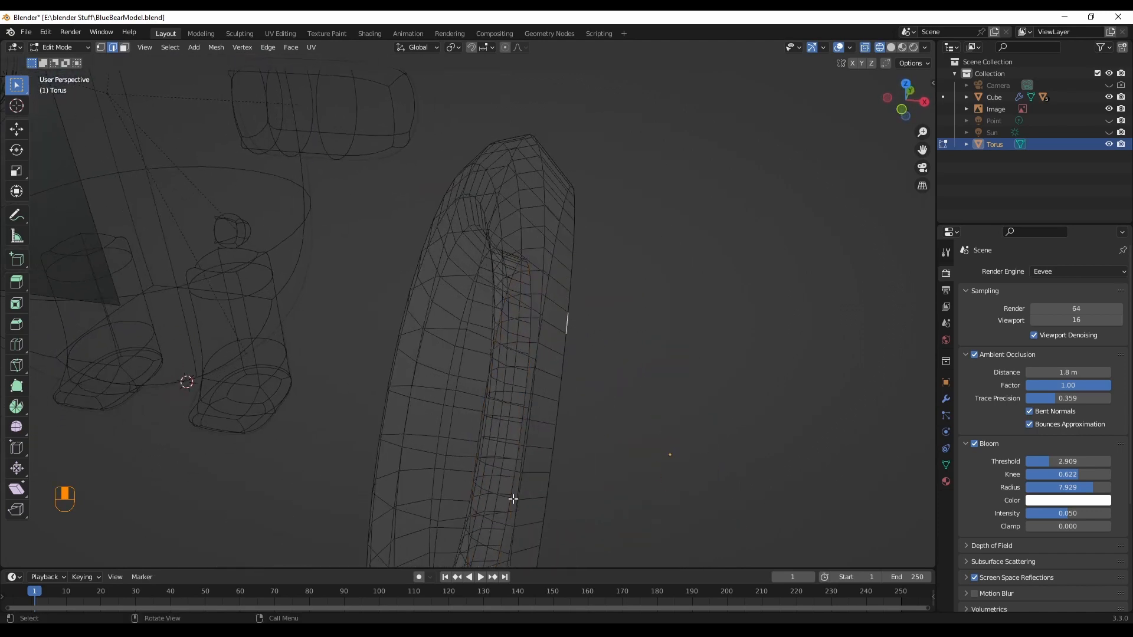
middle_drag(521, 493, 304, 383)
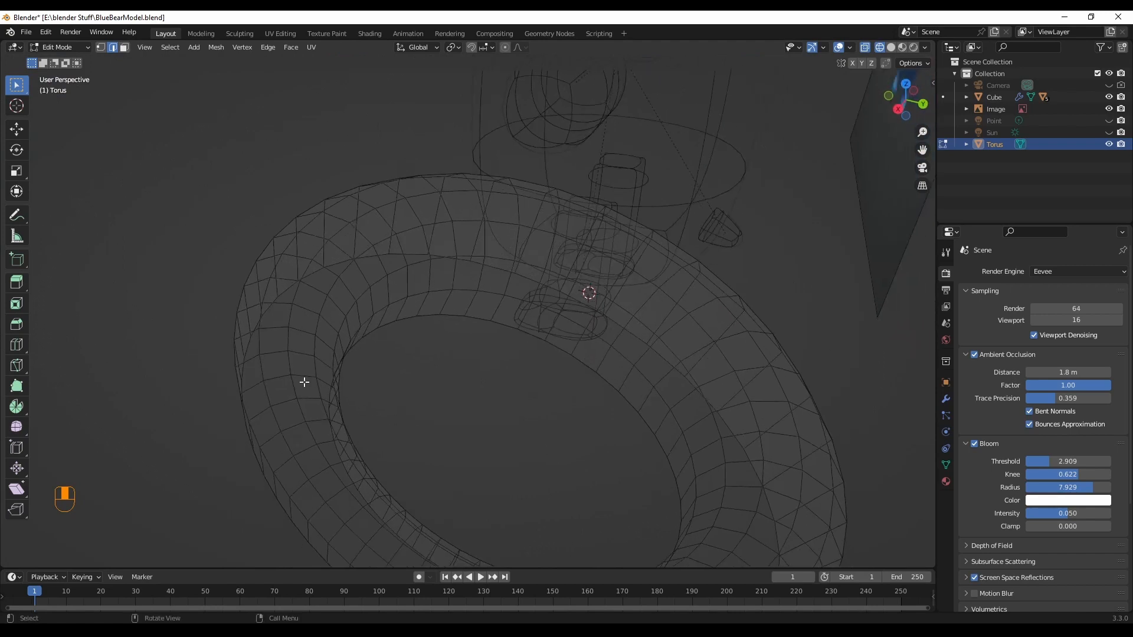
alt+click(266, 308)
middle_drag(624, 424, 770, 427)
scroll(770, 427, down, 3)
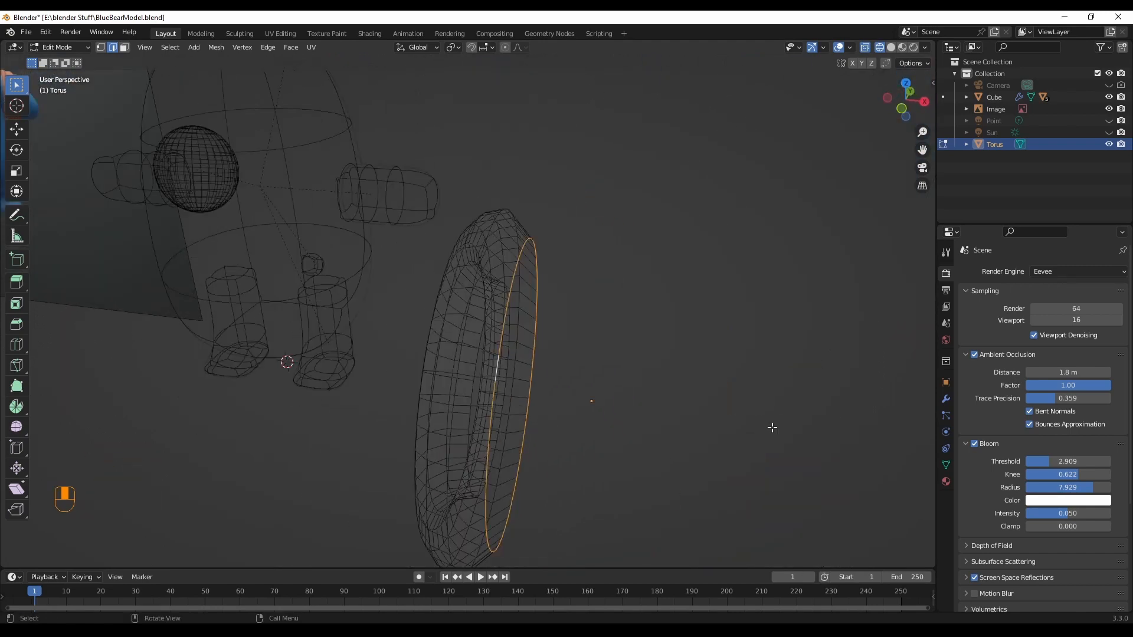
key(f)
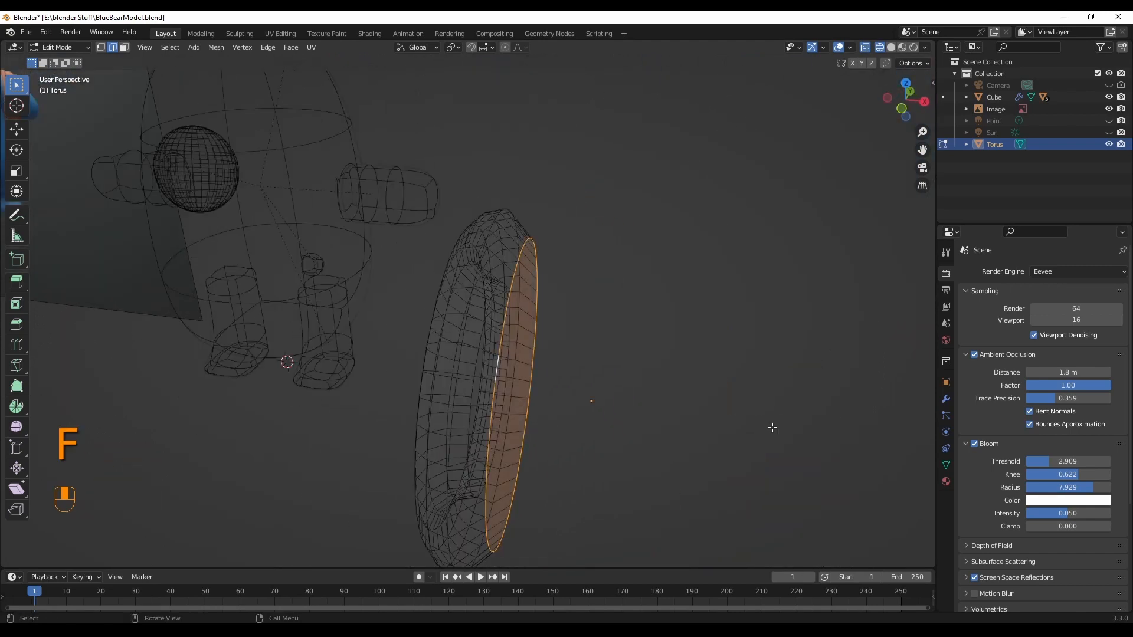
Step: Switch the scene to solid shading and return the ring to Object Mode
click(891, 49)
mouse_move(749, 356)
middle_down()
mouse_move(664, 445)
mouse_move(762, 489)
mouse_move(867, 372)
mouse_move(796, 370)
mouse_move(830, 362)
mouse_move(746, 374)
mouse_move(762, 371)
middle_up()
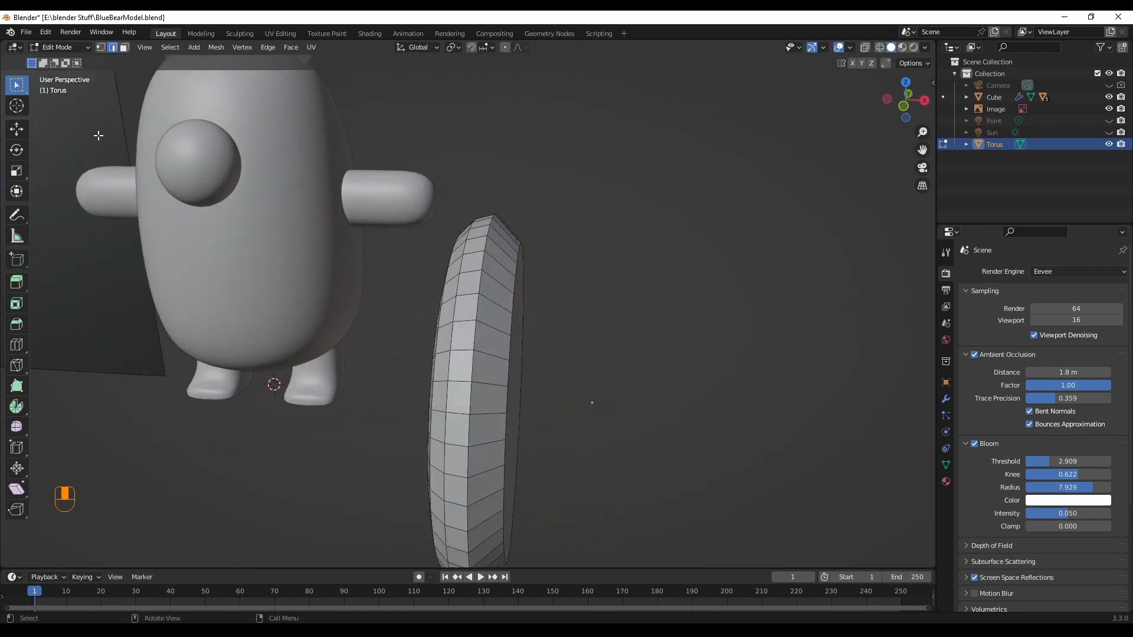
scroll(685, 394, down, 2)
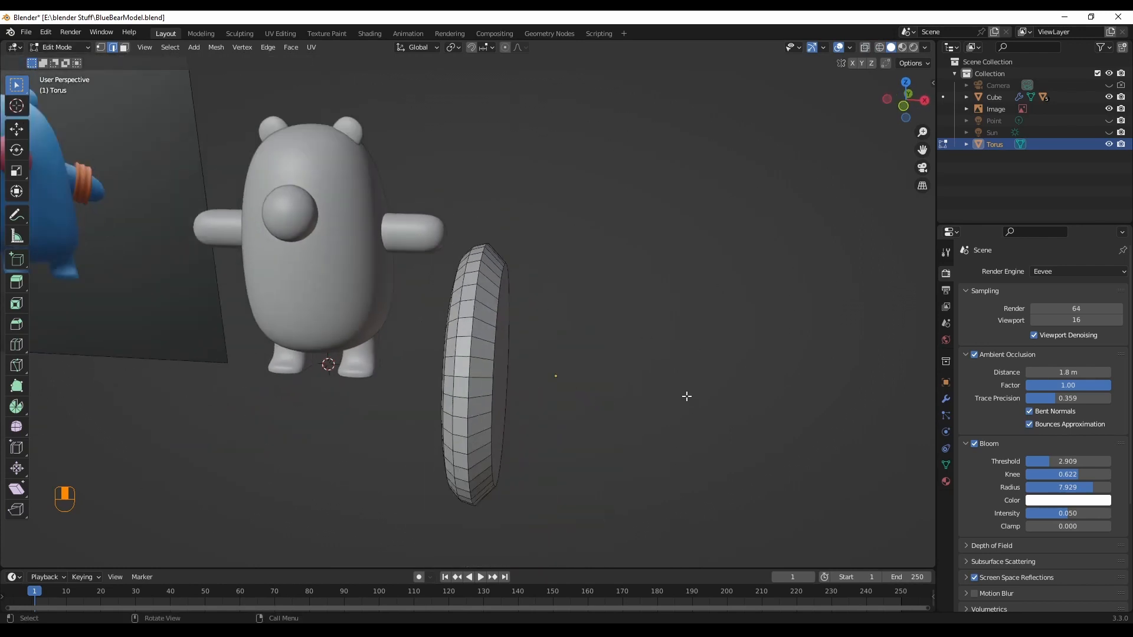
middle_drag(685, 395, 698, 397)
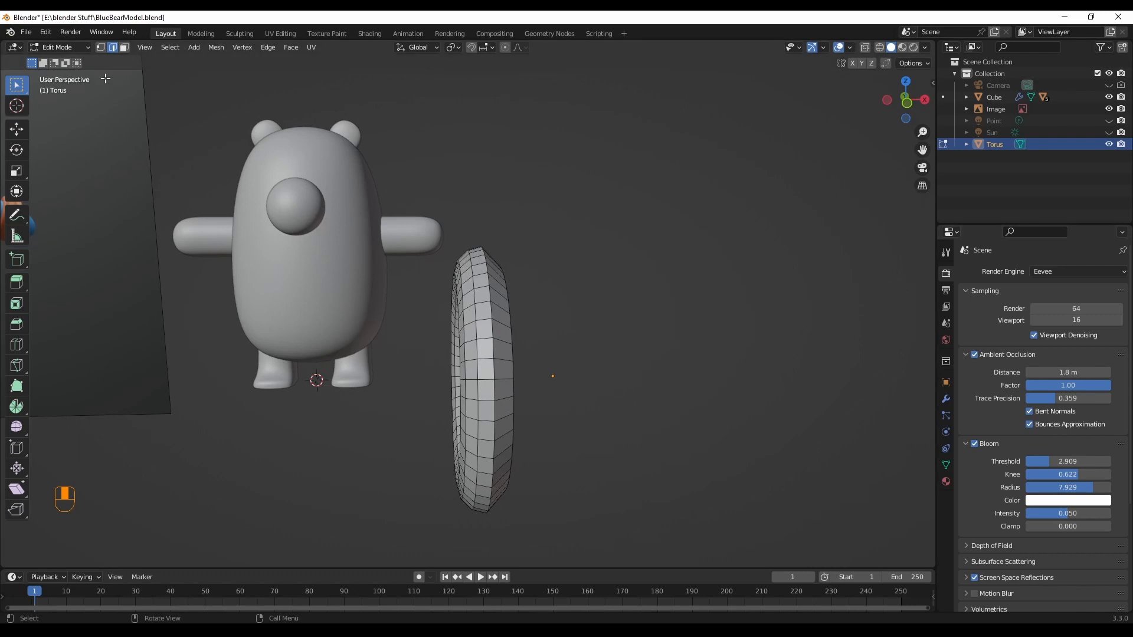
click(56, 46)
click(63, 55)
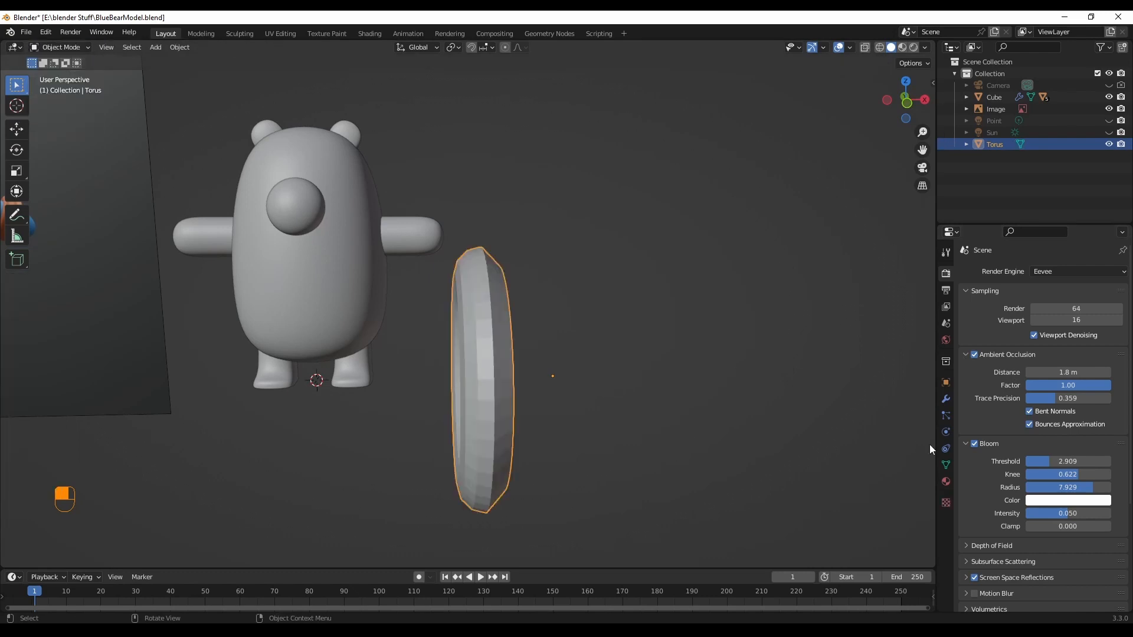
Step: Add a Subdivision Surface modifier to the ring, with viewport and render levels both set to 3
click(945, 399)
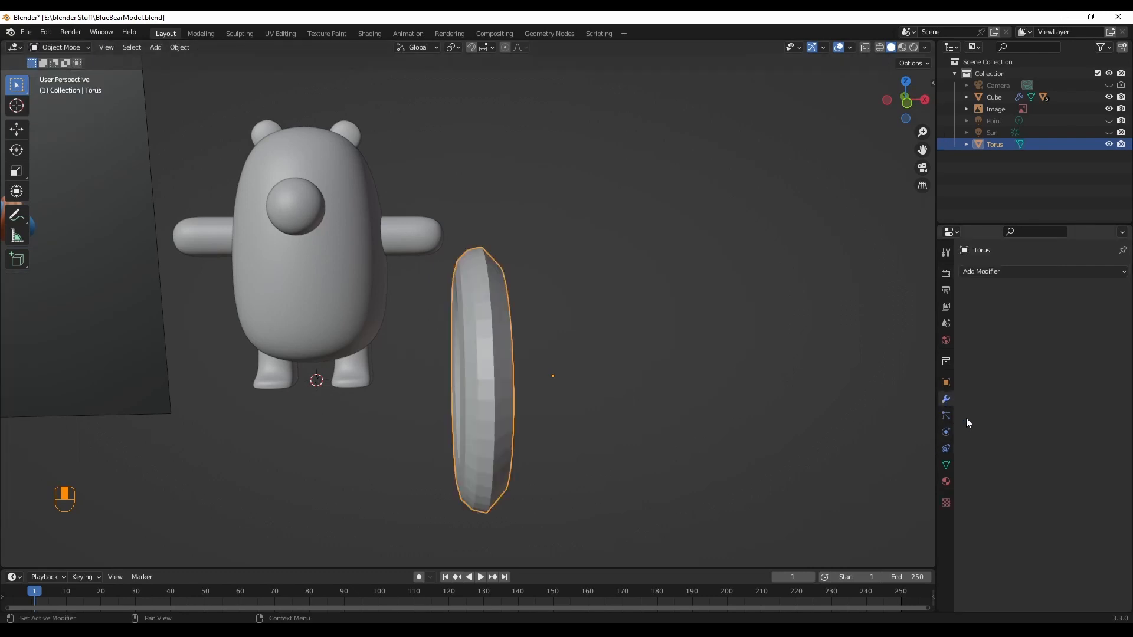
click(1005, 272)
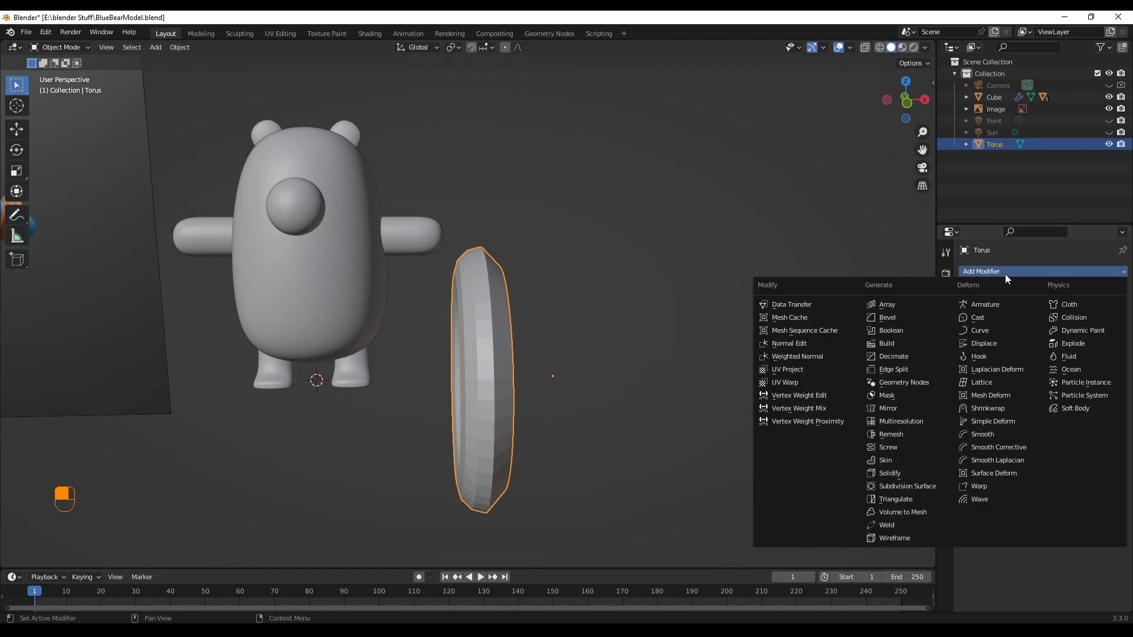
click(930, 487)
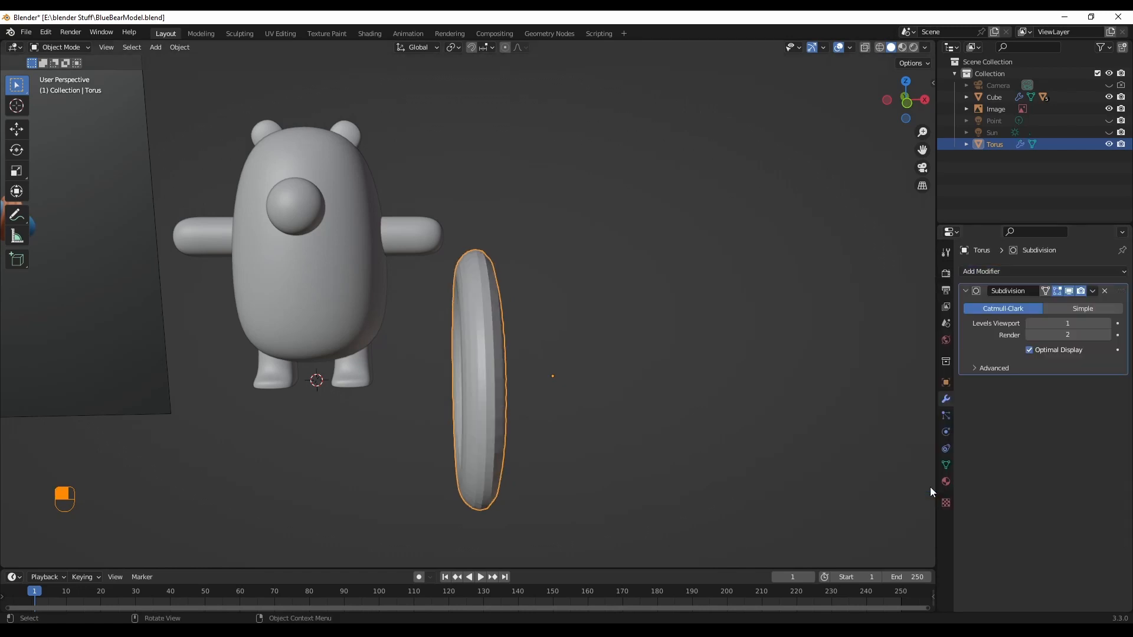
click(1108, 323)
click(1108, 324)
click(1108, 335)
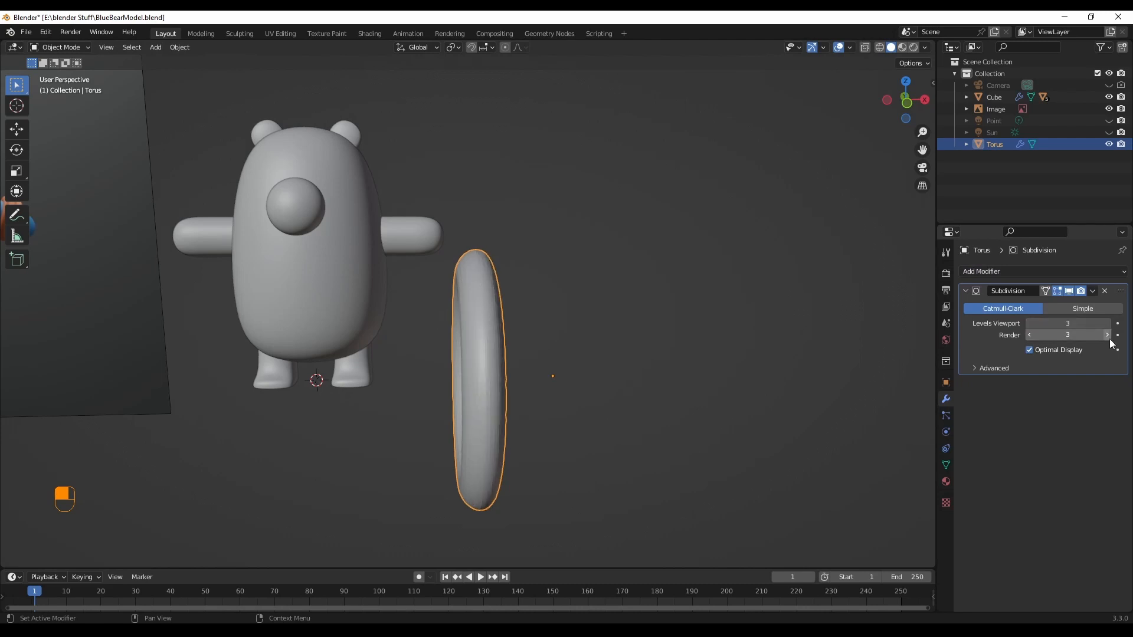
Step: Apply Shade Smooth to the subdivided ring
middle_drag(641, 382, 594, 397)
right_click(473, 407)
click(468, 393)
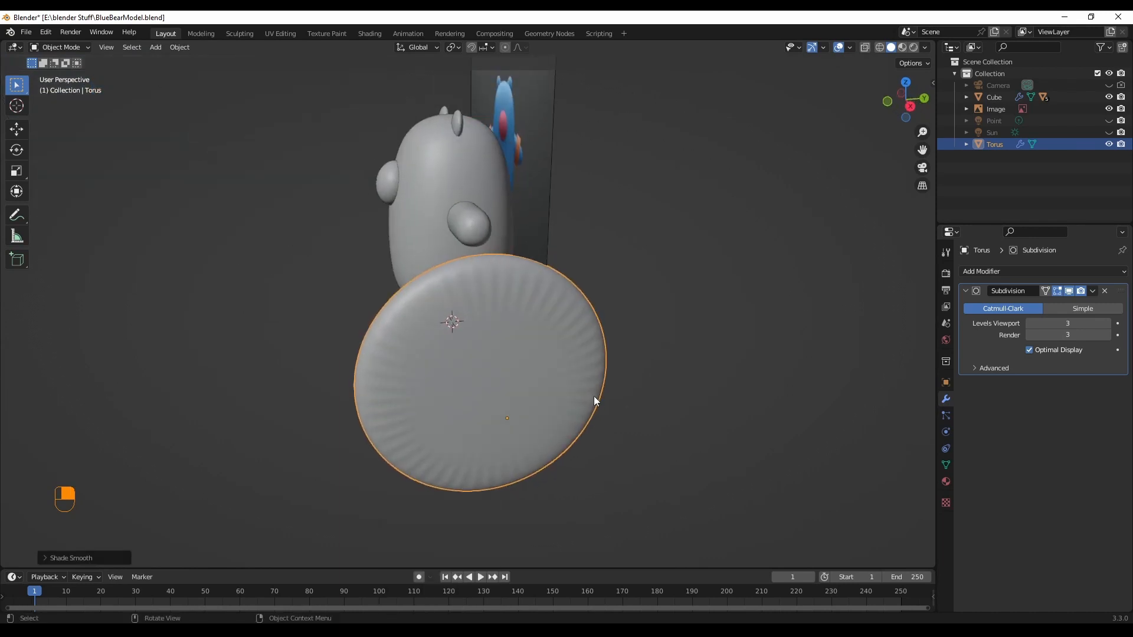
Step: Put the smooth-shaded ring back into Edit Mode
key(ctrl+r)
middle_drag(488, 374, 613, 386)
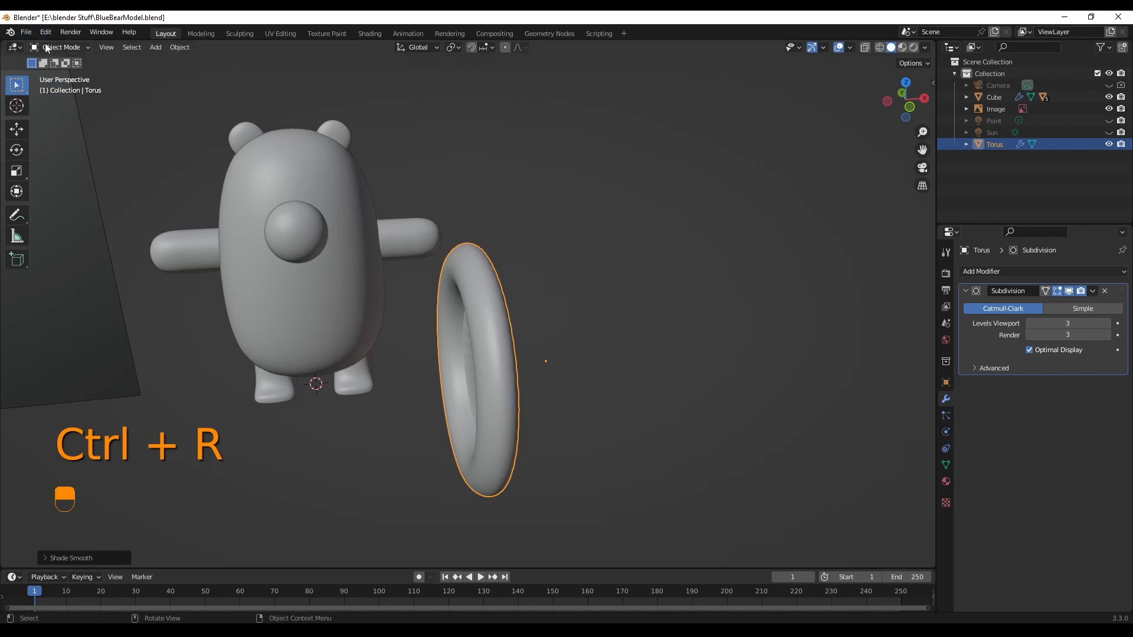
click(56, 47)
click(50, 60)
middle_drag(679, 316, 625, 302)
click(59, 48)
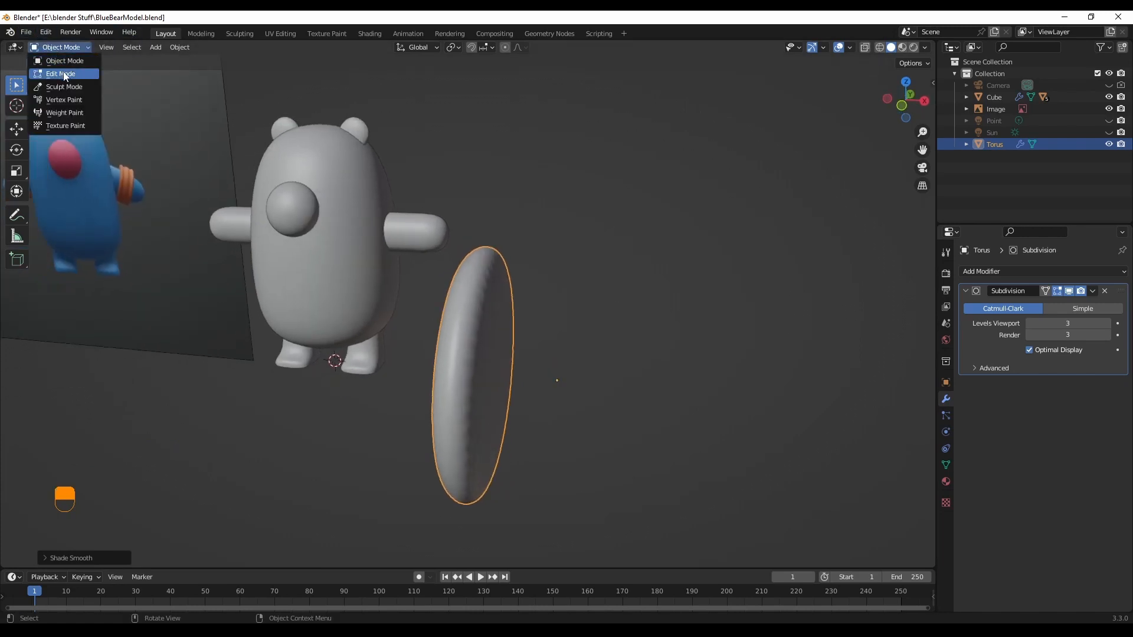
click(61, 73)
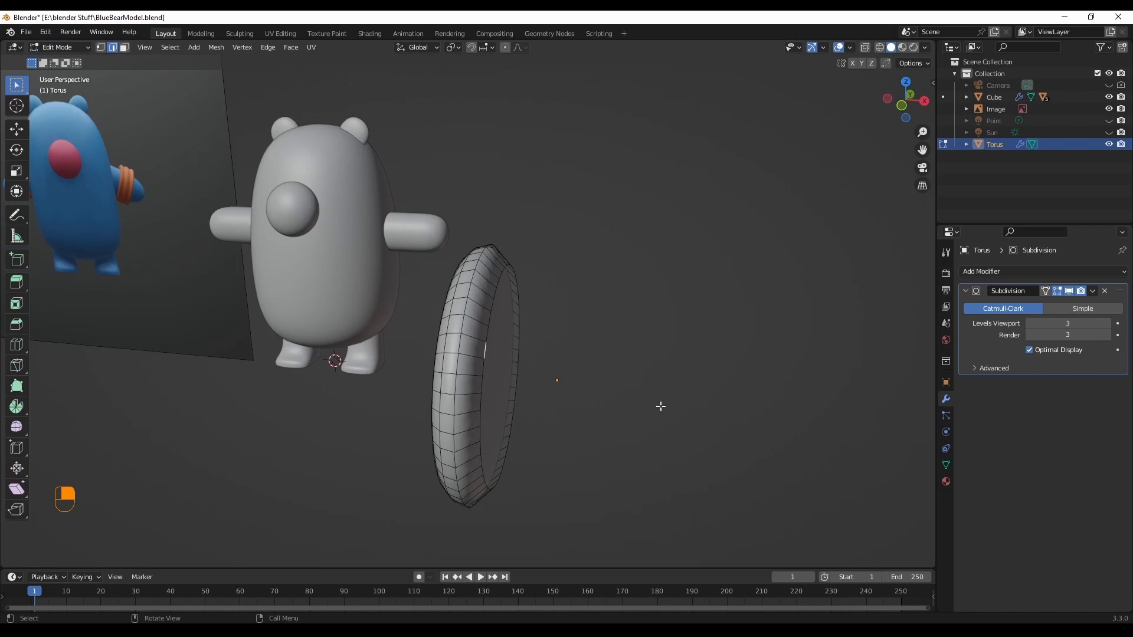
Step: Select the cap face on the ring's outer side in face selection and inset it slightly
scroll(521, 470, up, 2)
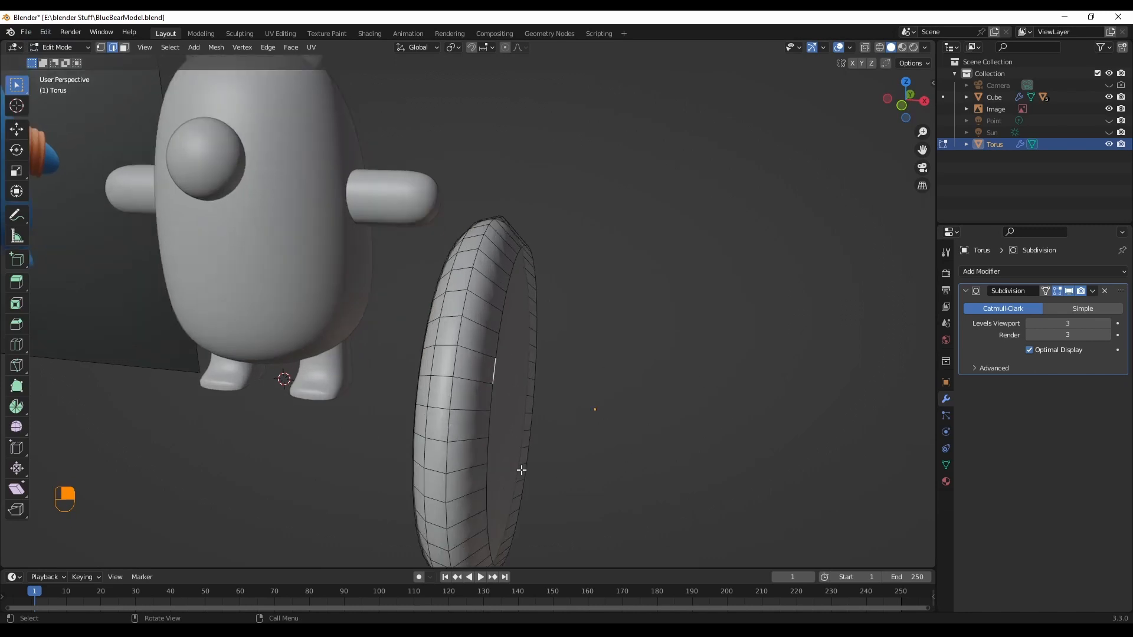
mouse_move(659, 465)
middle_down()
mouse_move(720, 536)
mouse_move(653, 463)
mouse_move(665, 463)
mouse_move(638, 475)
mouse_move(646, 474)
middle_up()
alt+click(604, 467)
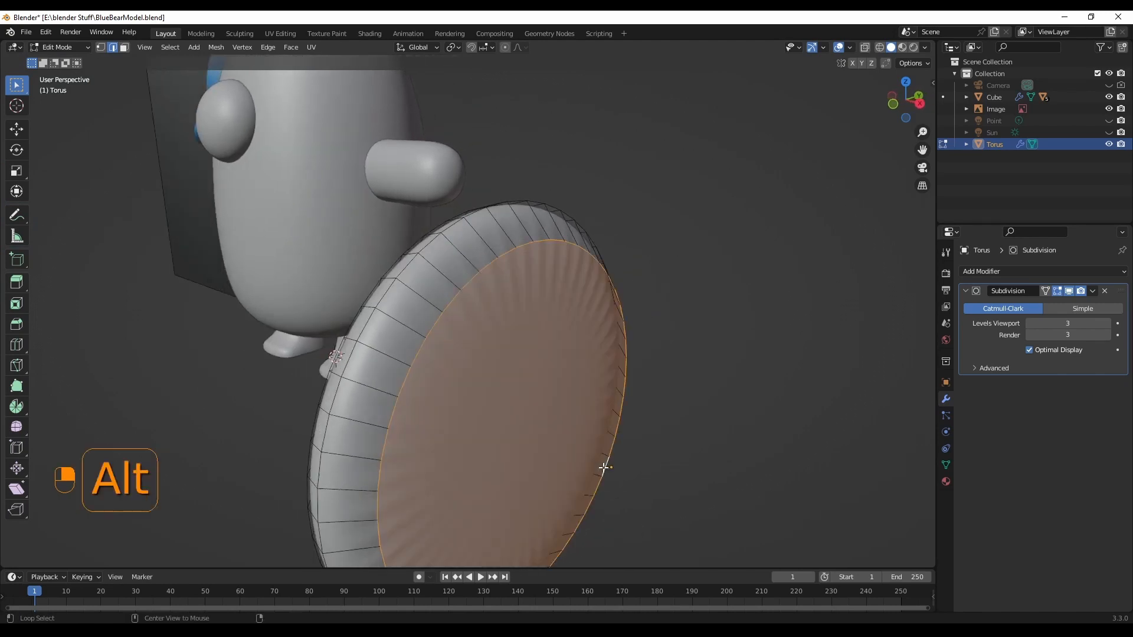
key(ctrl+r)
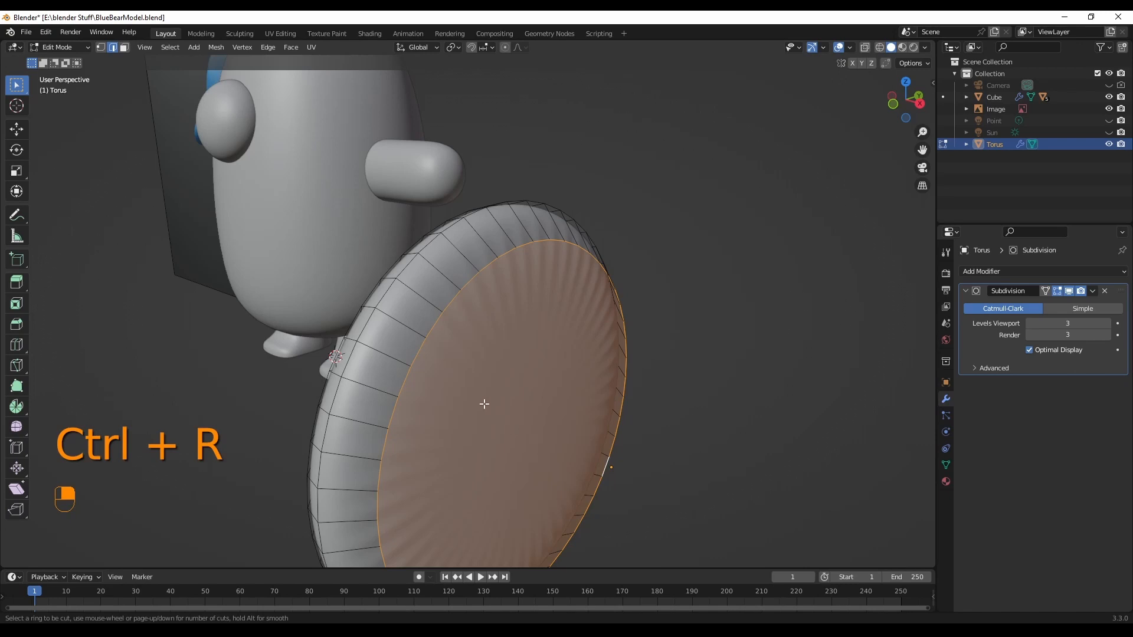
right_click(124, 47)
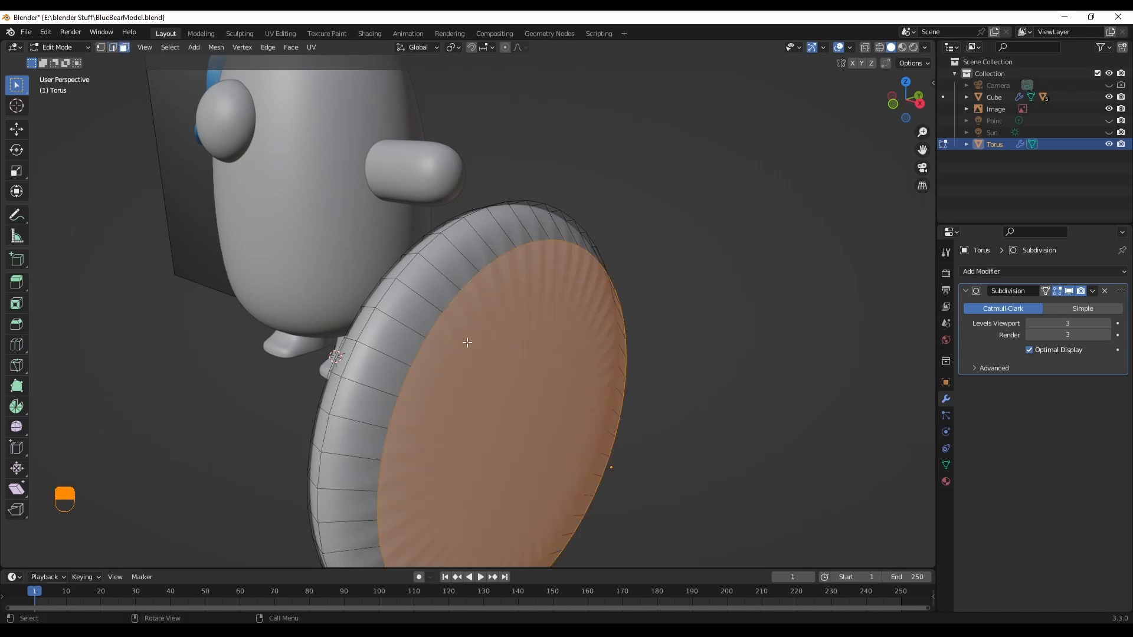
click(501, 364)
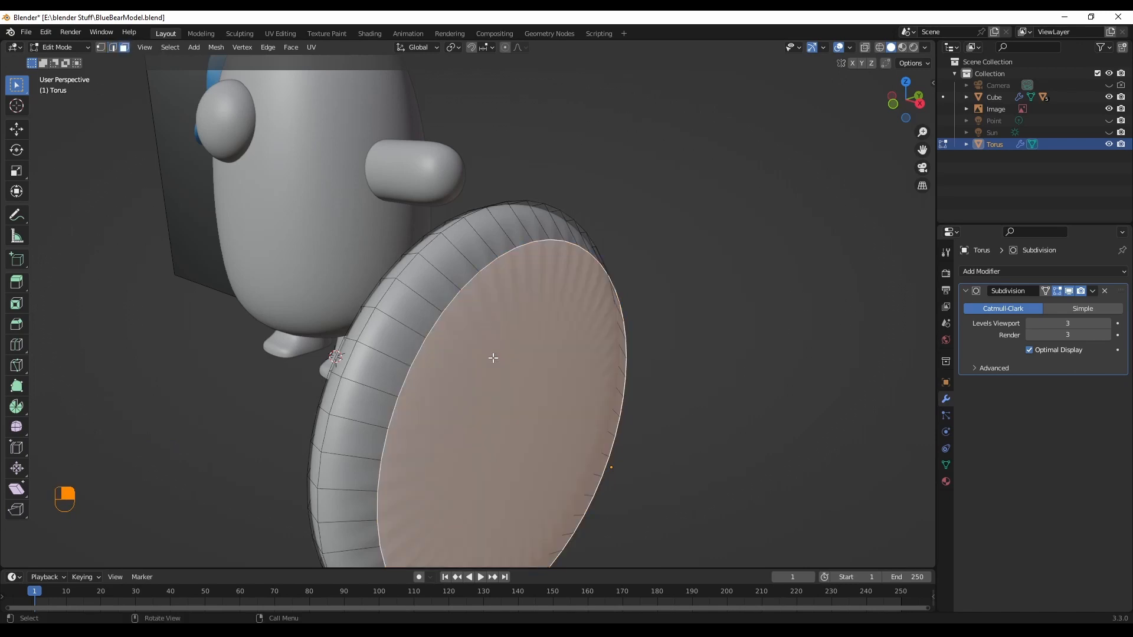
key(i)
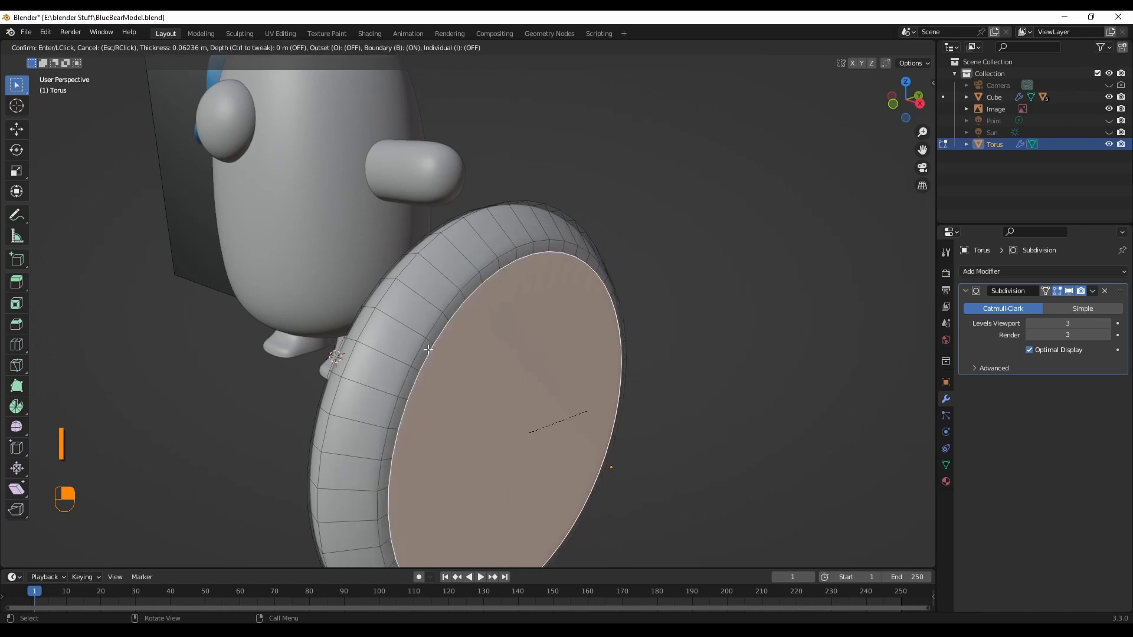
click(490, 388)
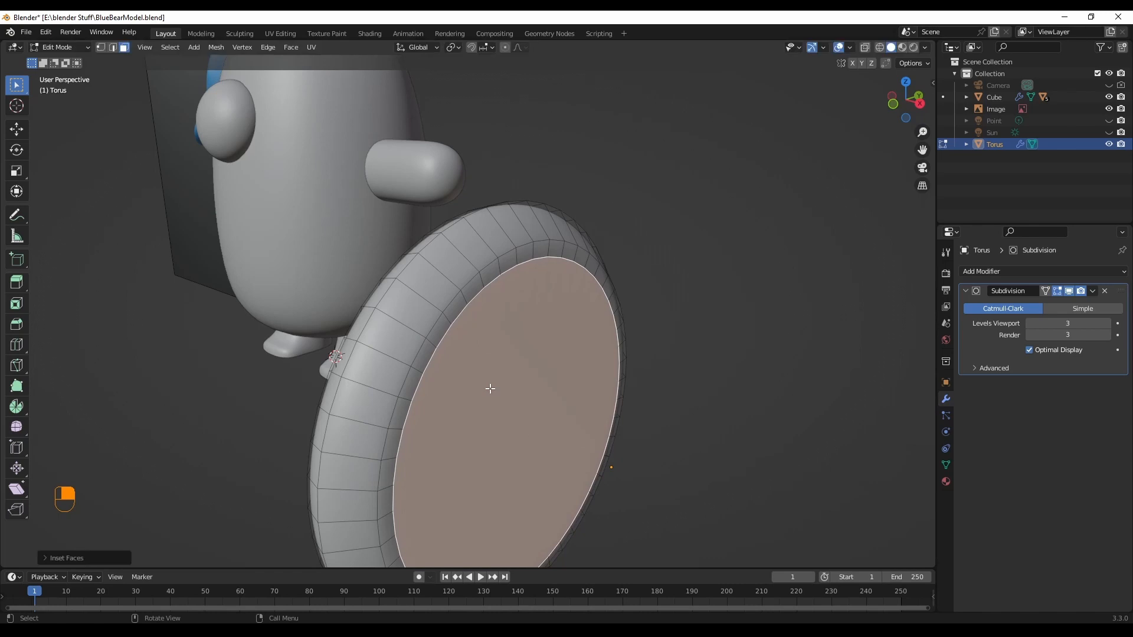
Step: Extrude the inset cap face a short distance outward along the global X axis, working in front view
middle_drag(682, 402, 759, 422)
key(grave)
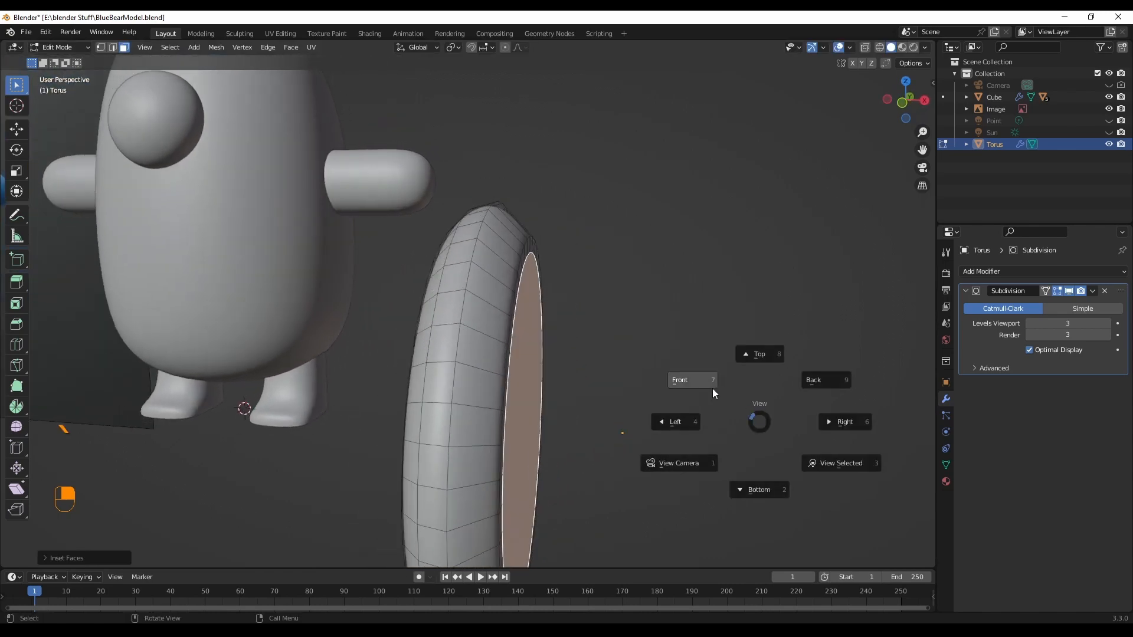
click(712, 389)
key(e)
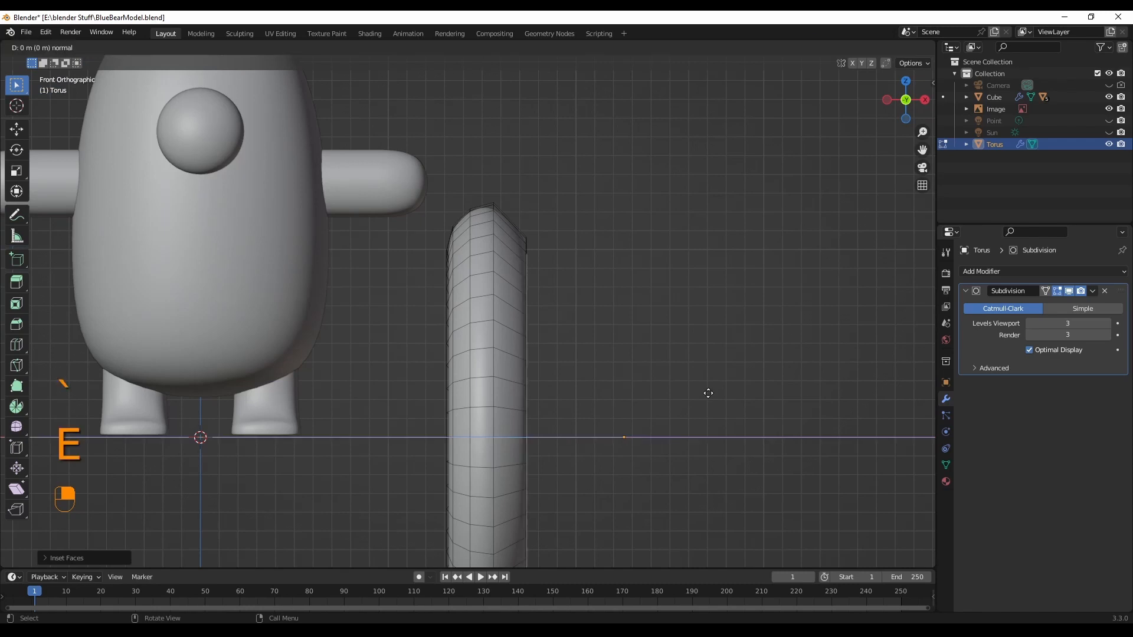
key(x)
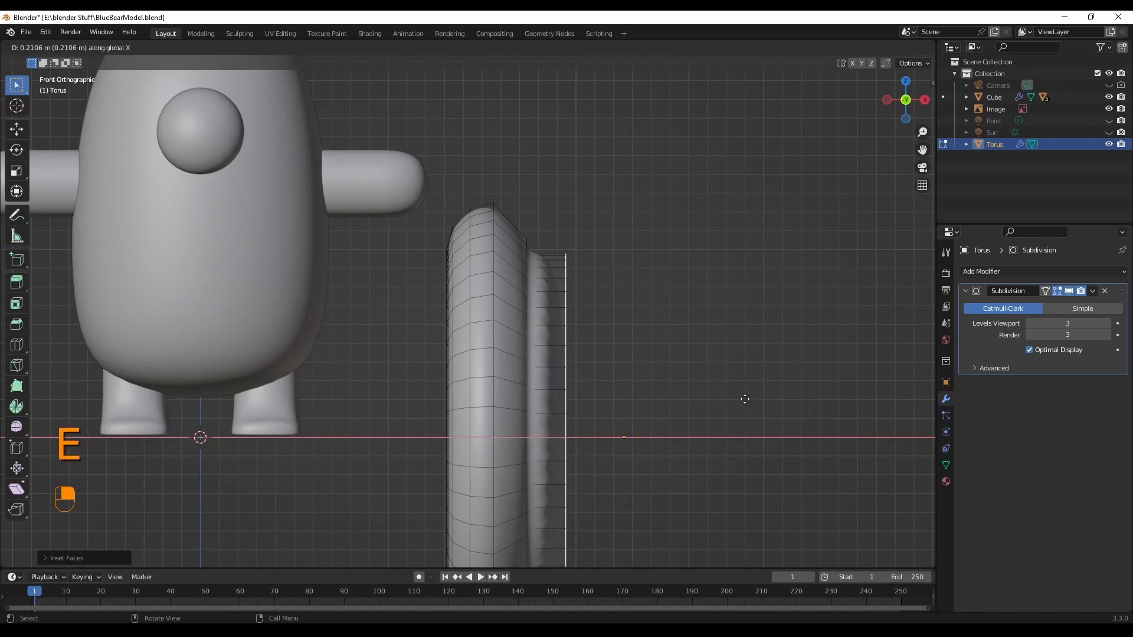
click(731, 398)
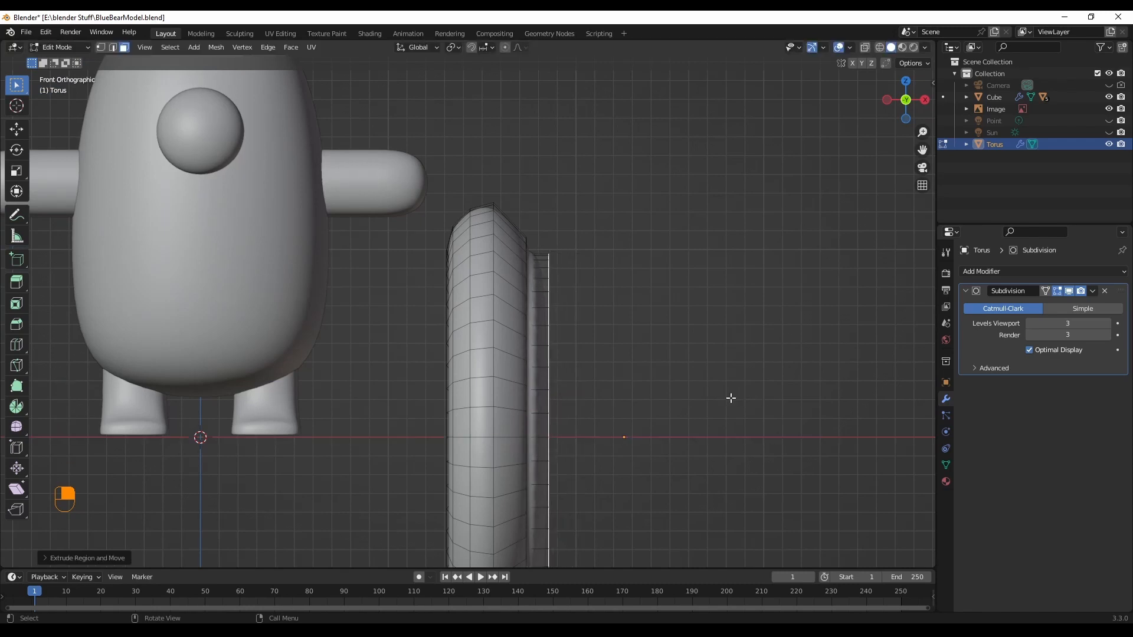
Step: Try a narrow inset on the extruded end face of the ring and undo it
middle_drag(730, 398, 706, 413)
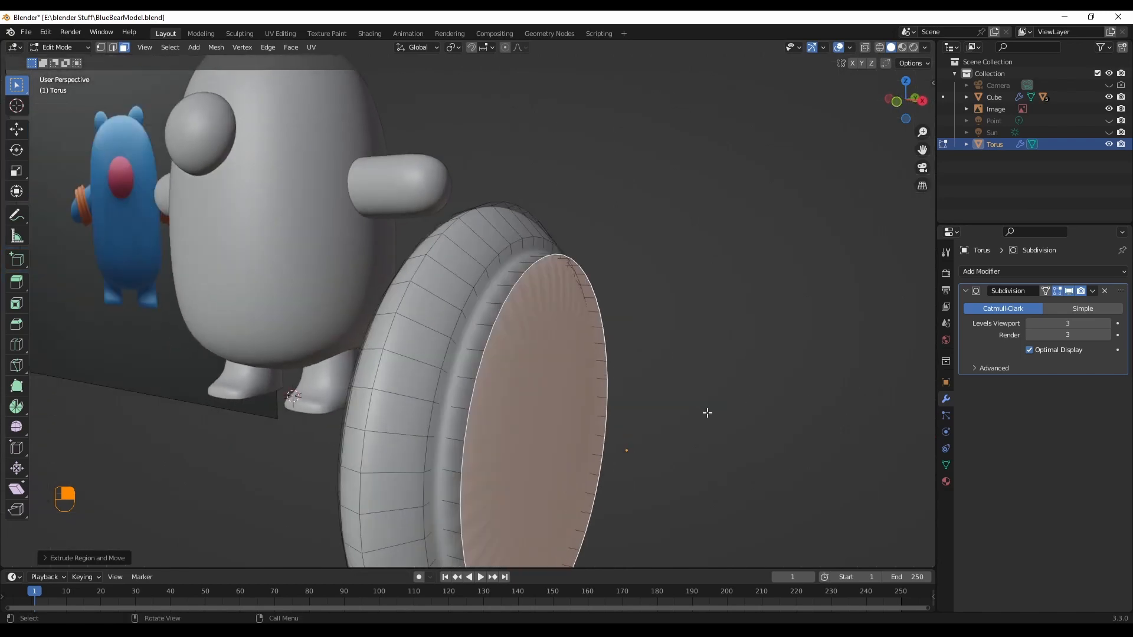
key(i)
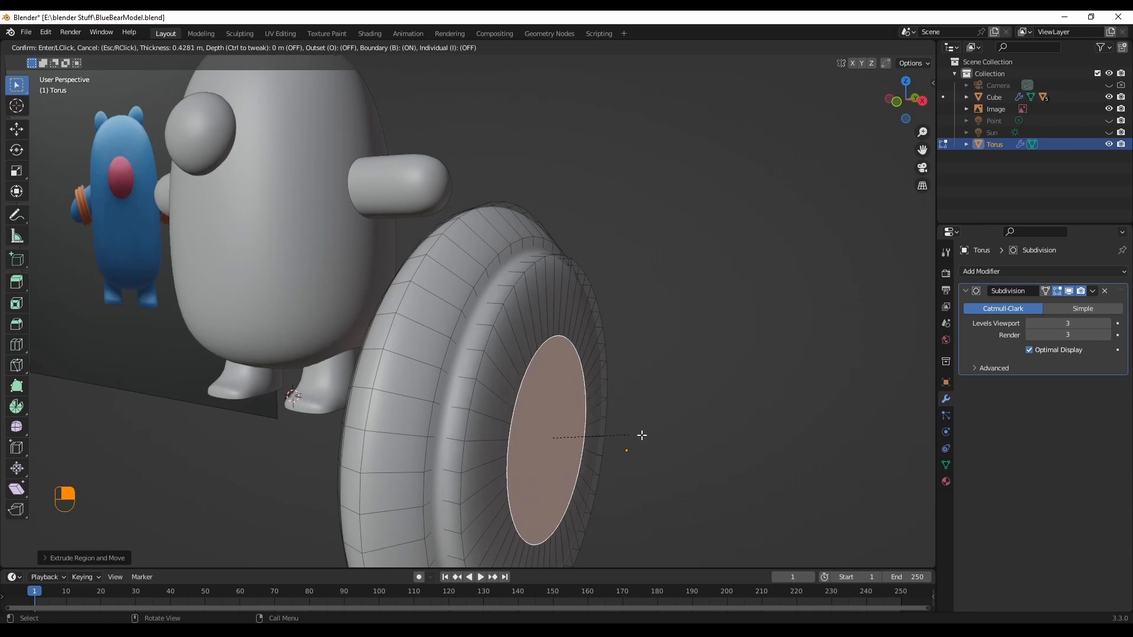
click(697, 439)
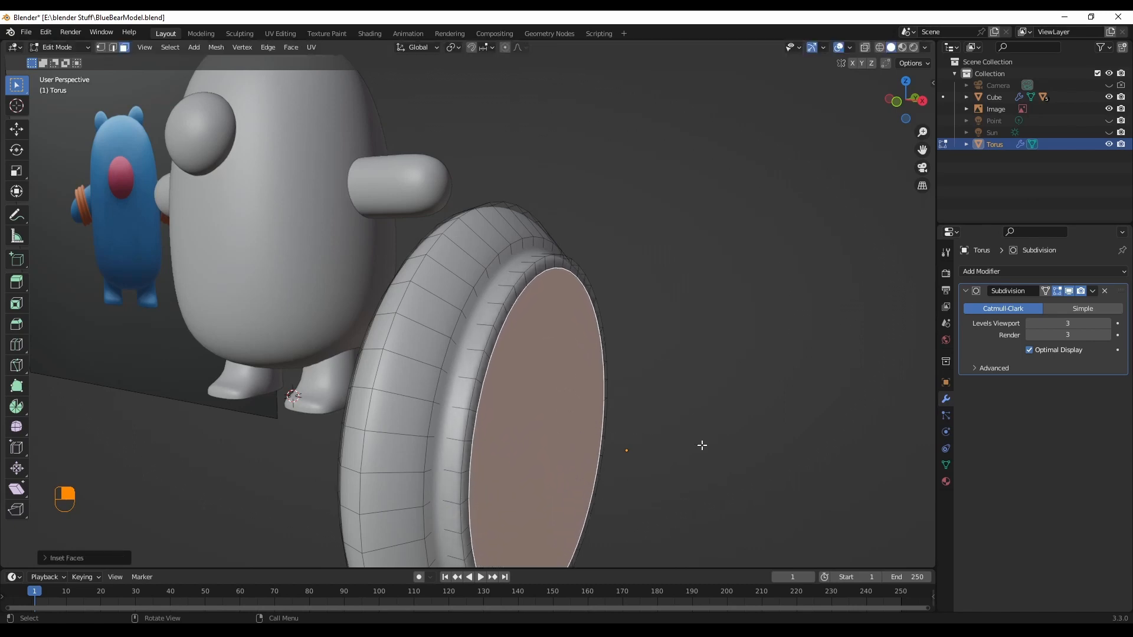
middle_drag(768, 408, 753, 443)
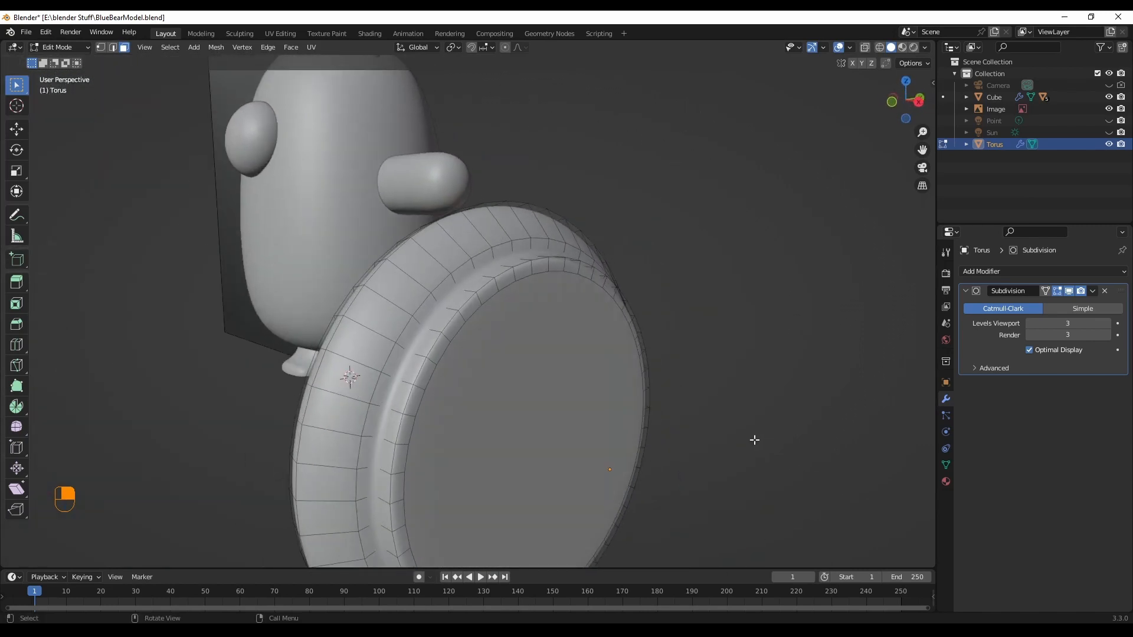
key(ctrl+z)
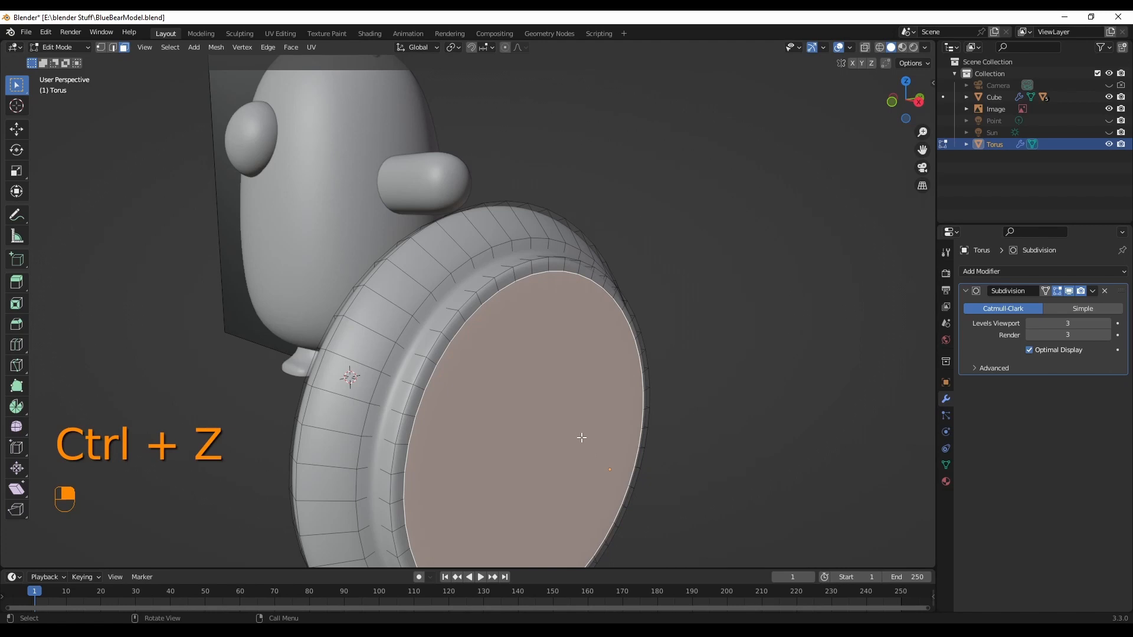
key(ctrl+z)
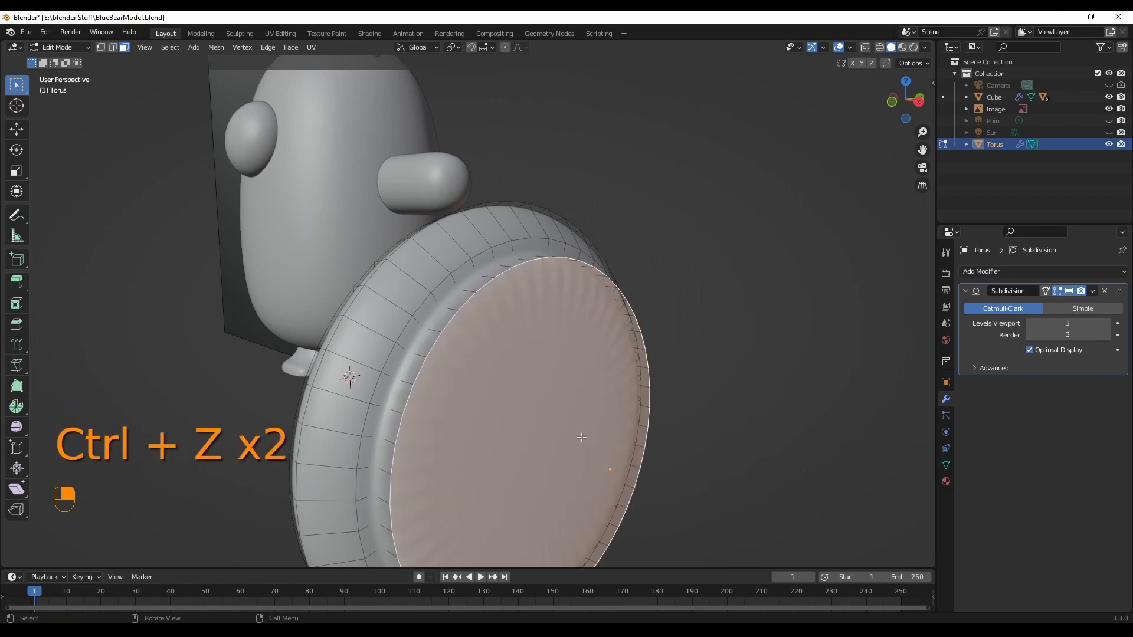
Step: Inset the ring's extruded end face slightly and return to Object Mode
key(i)
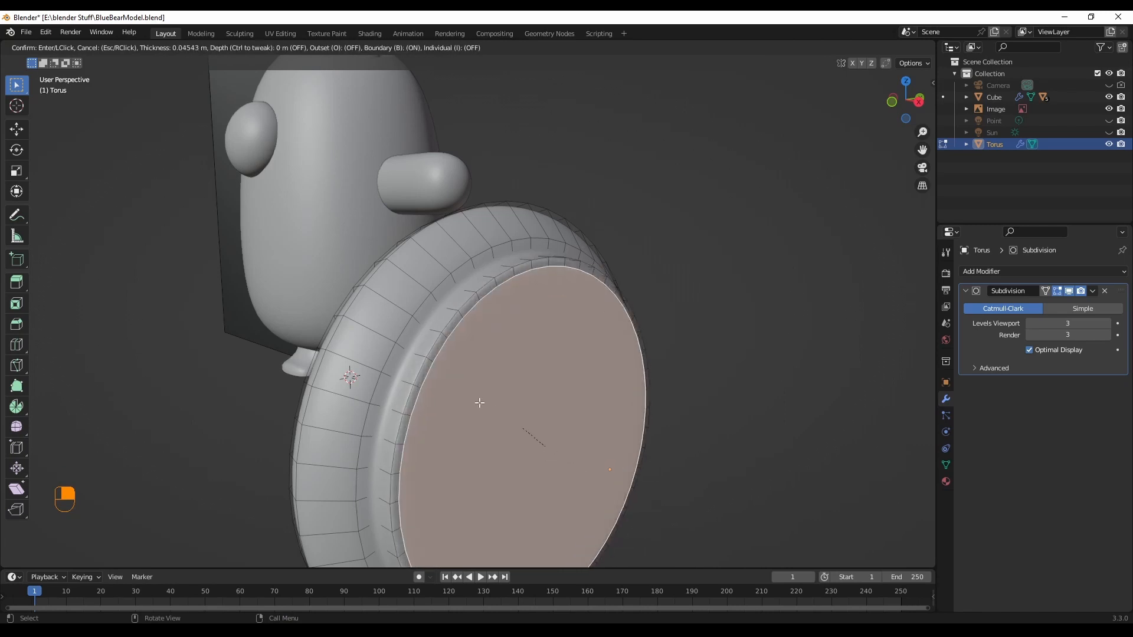
click(545, 448)
middle_drag(653, 455, 639, 371)
click(57, 48)
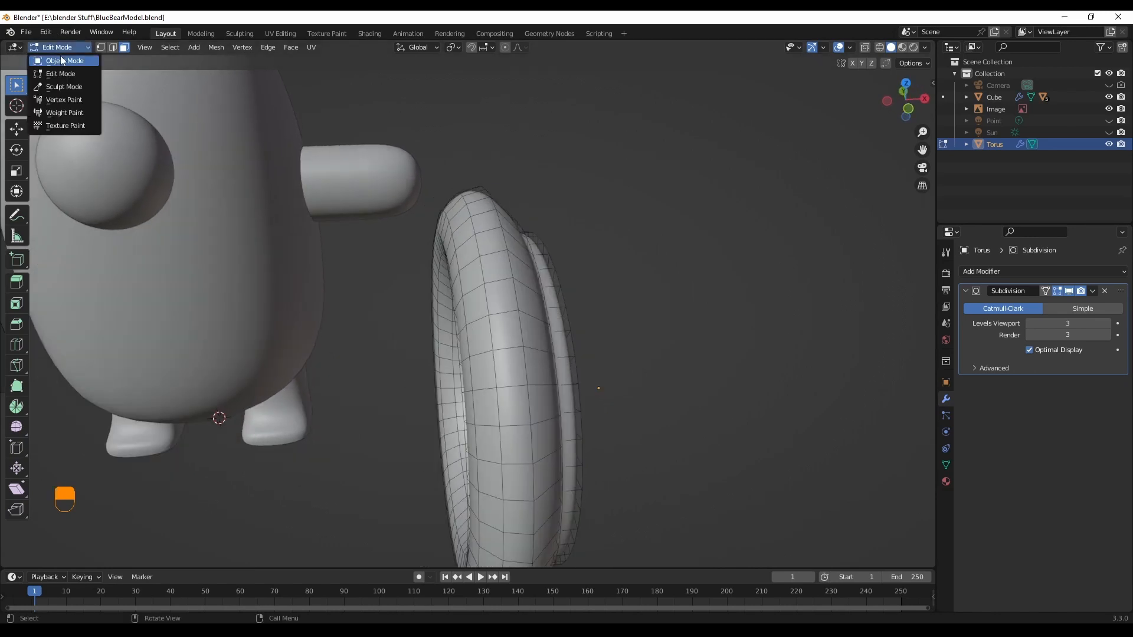
click(60, 55)
middle_drag(703, 342, 627, 397)
scroll(698, 378, down, 4)
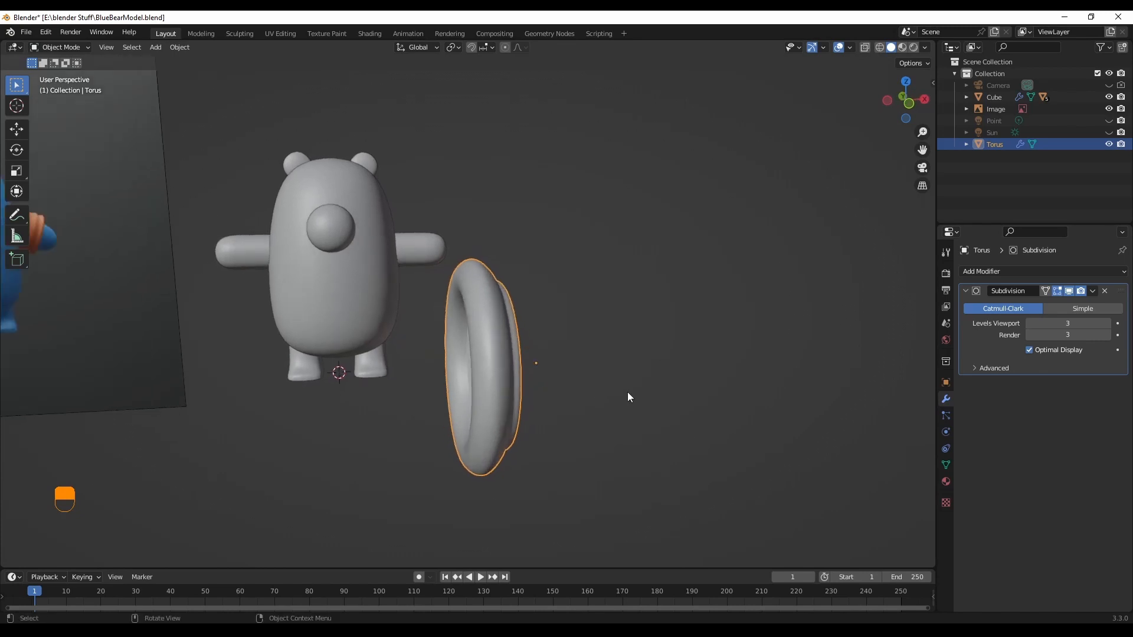
Step: Duplicate the ring and move the copy about 0.43 m along the global X axis, working in front view
key(shift+d)
right_click(791, 398)
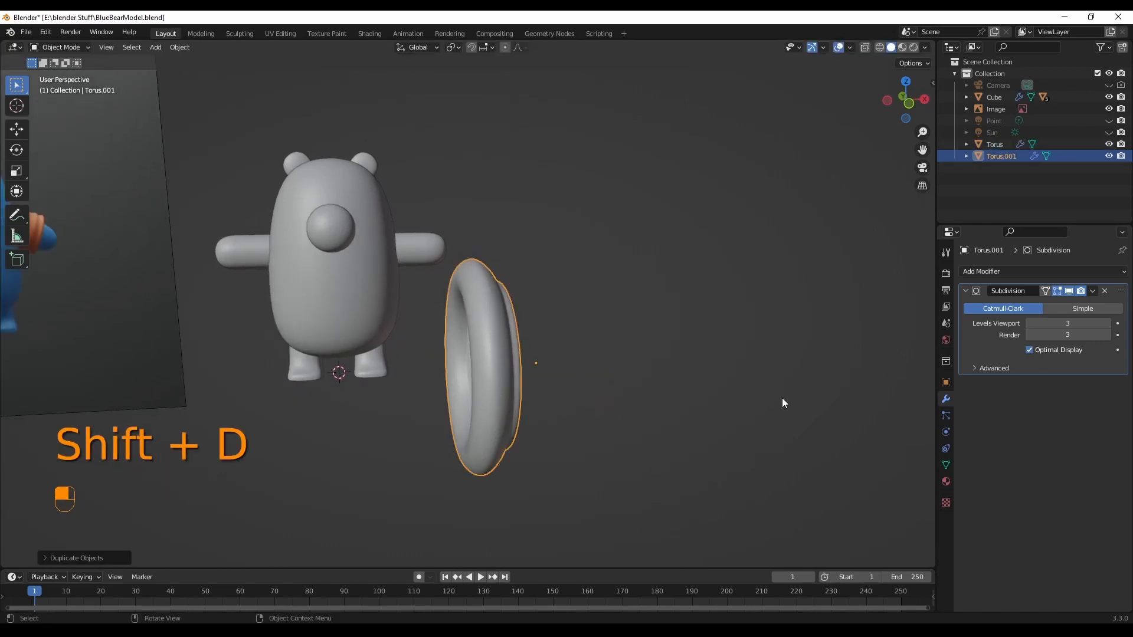
middle_drag(781, 397, 809, 406)
key(grave)
click(759, 387)
key(grave)
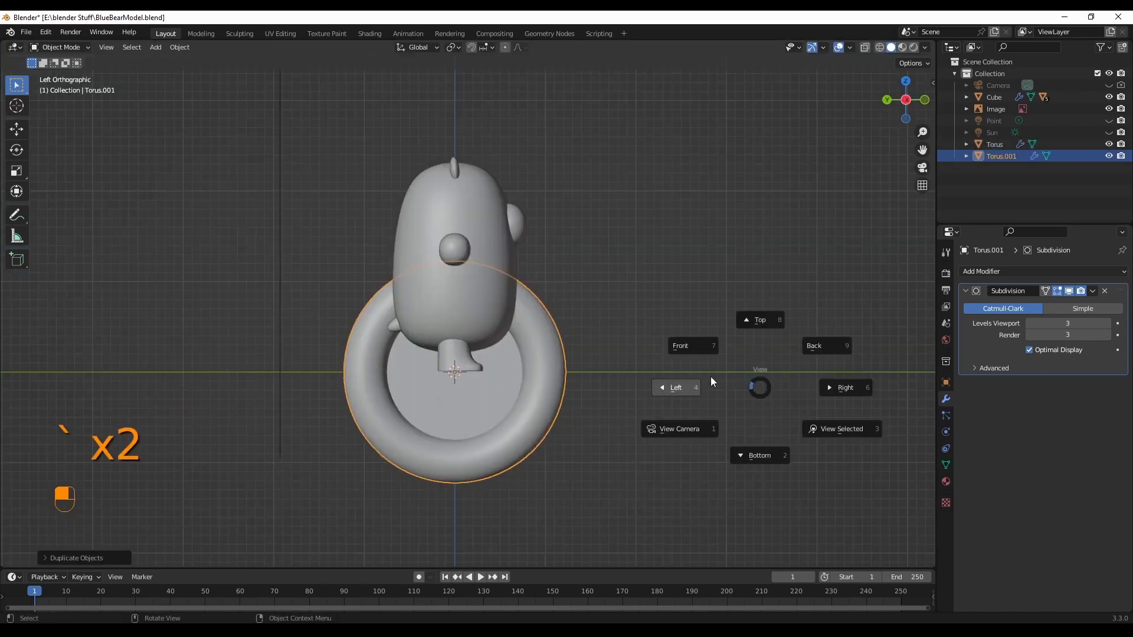
click(698, 348)
key(g)
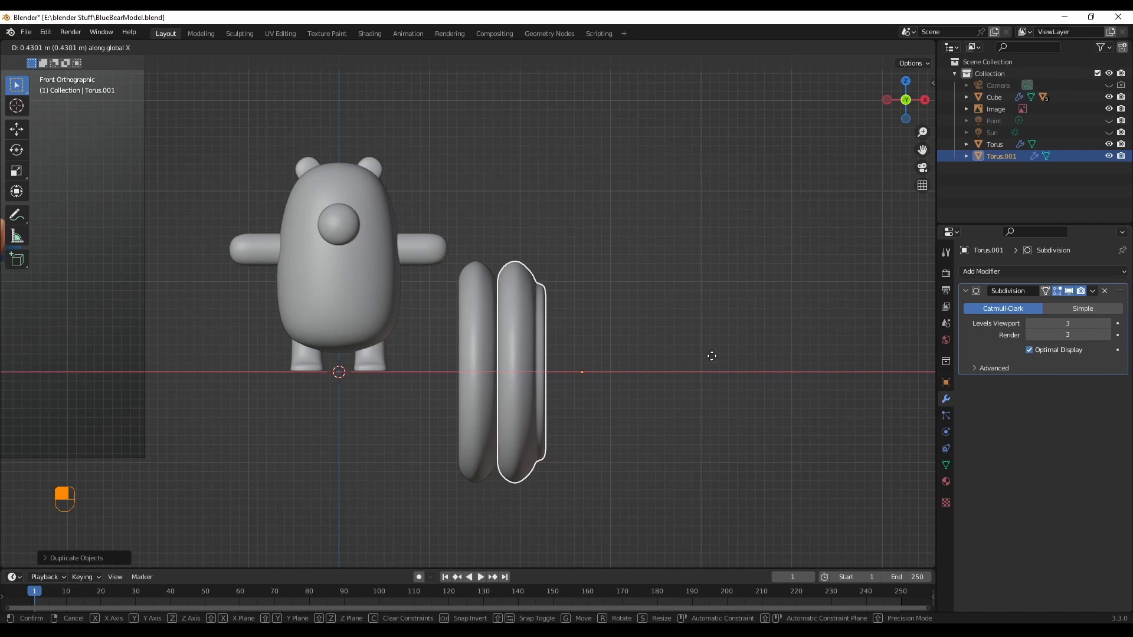
click(711, 356)
mouse_move(712, 356)
middle_down()
mouse_move(716, 462)
mouse_move(603, 335)
mouse_move(716, 354)
mouse_move(706, 329)
mouse_move(780, 312)
mouse_move(732, 343)
mouse_move(606, 371)
mouse_move(699, 384)
mouse_move(710, 358)
middle_up()
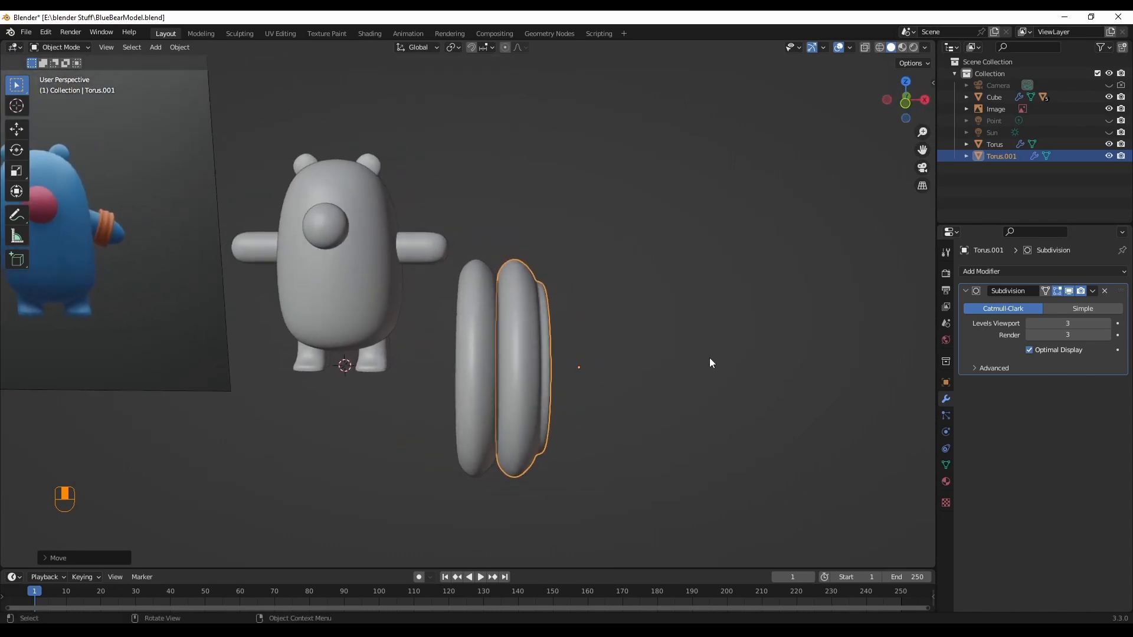
Step: Duplicate the second ring and place the copy next to it along the global X axis, fine-tuning the spacing in front view
key(shift+d)
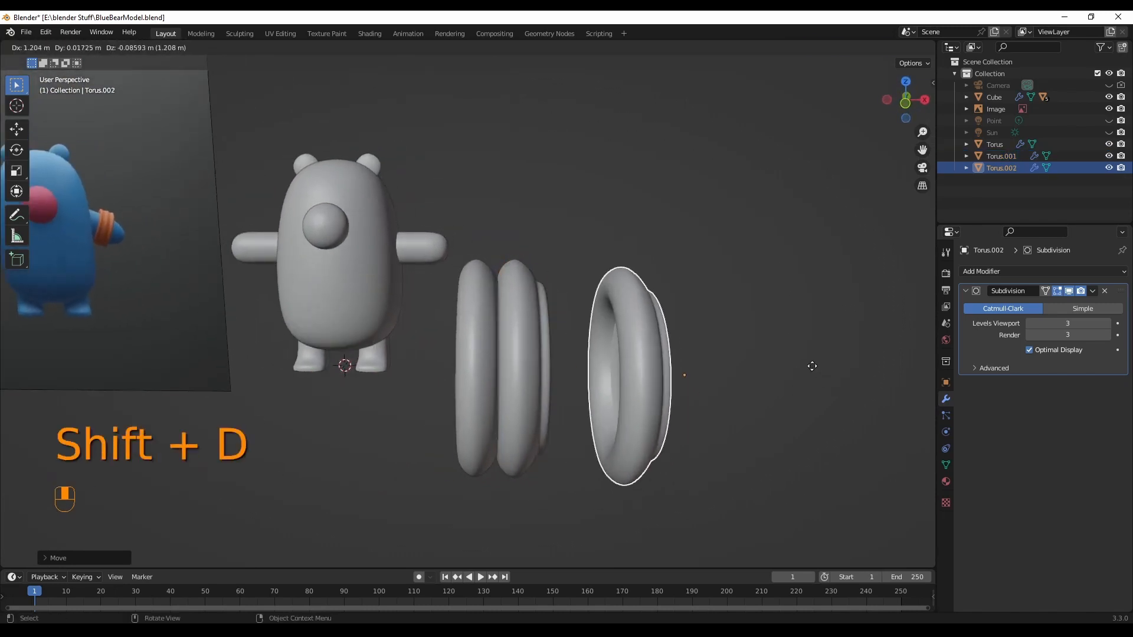
right_click(811, 367)
key(g)
key(x)
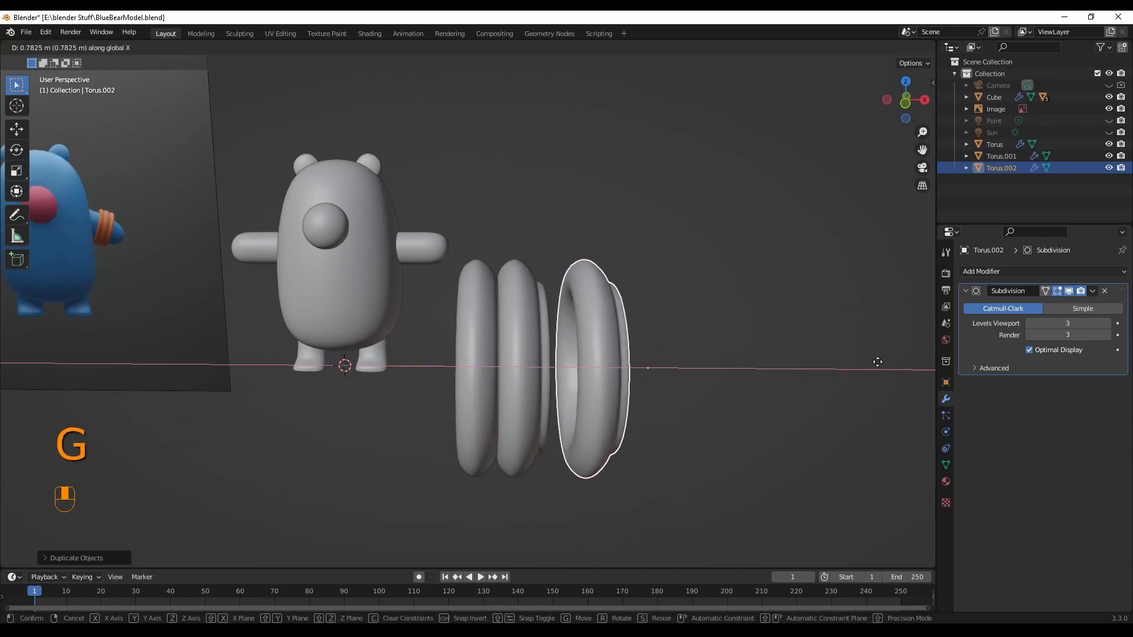
click(847, 356)
key(grave)
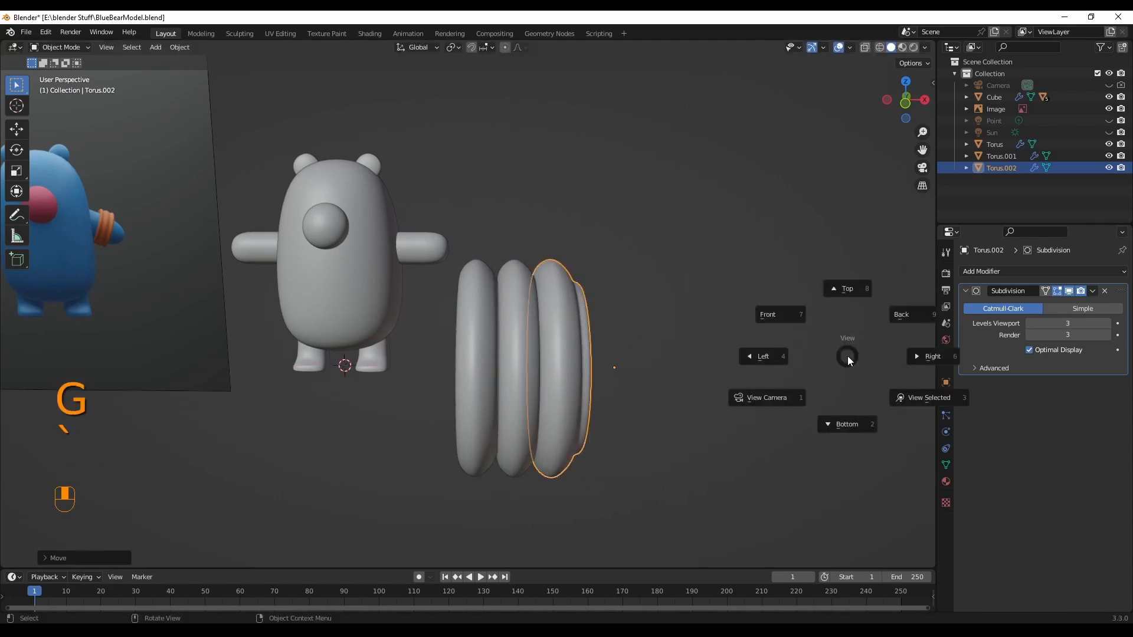
click(811, 331)
key(g)
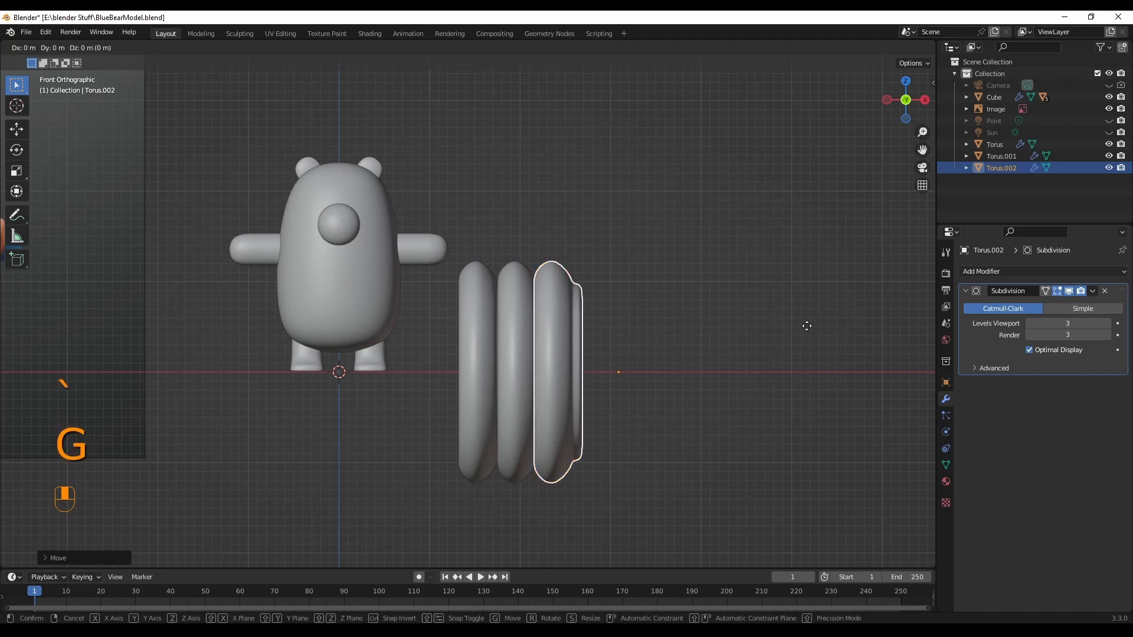
key(x)
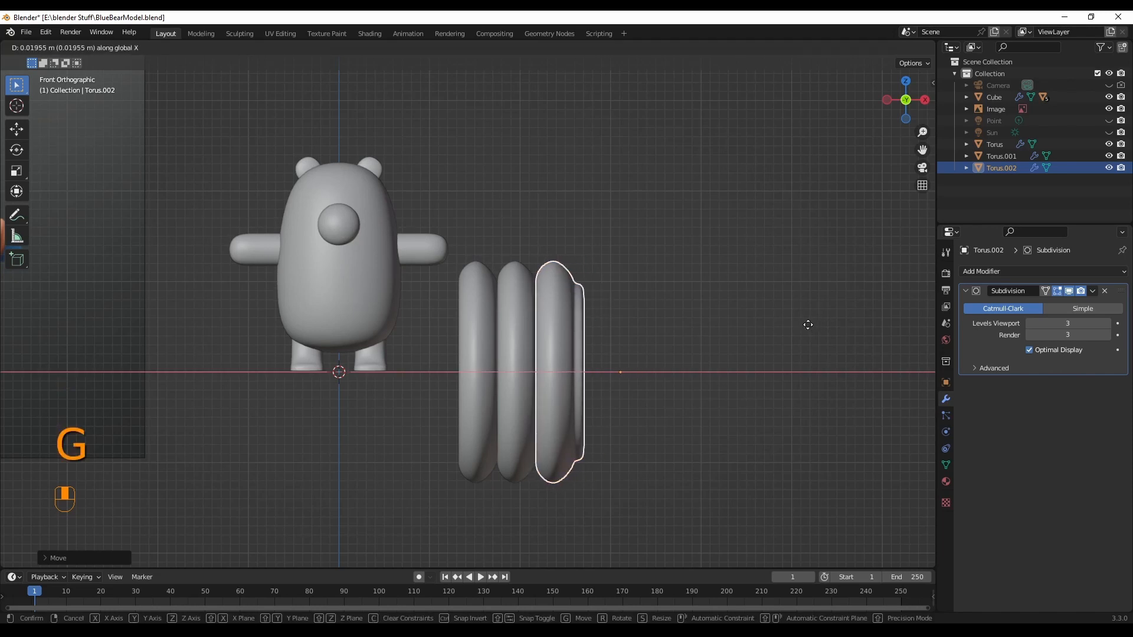
click(809, 328)
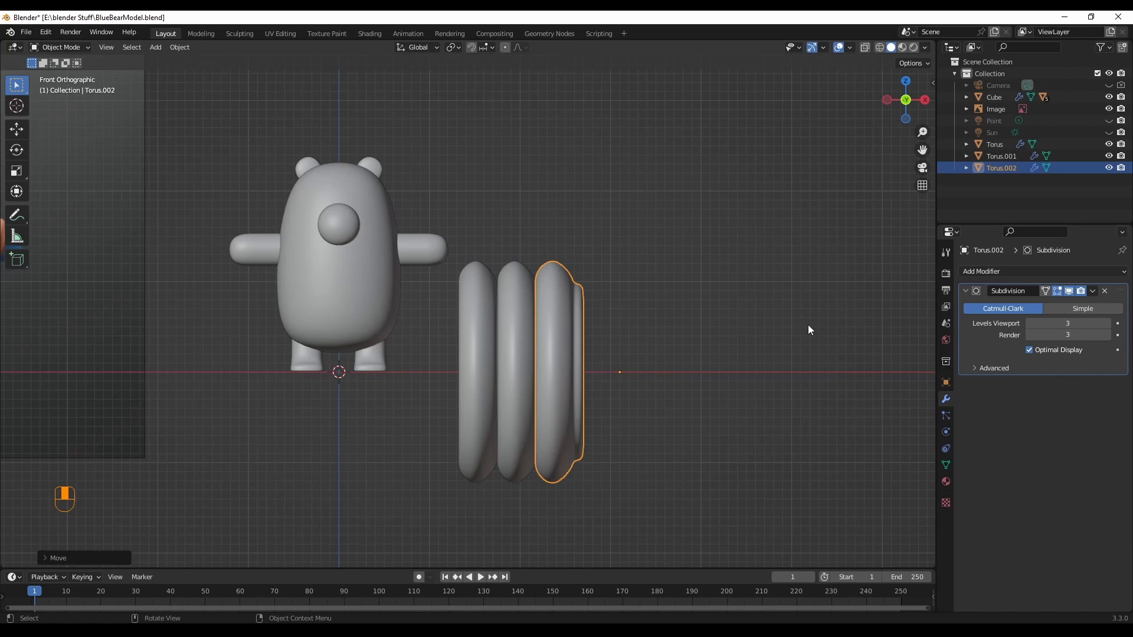
Step: Rotate the third ring 180° in front view and move it about -1.43 m along global X, back against the second ring
key(r)
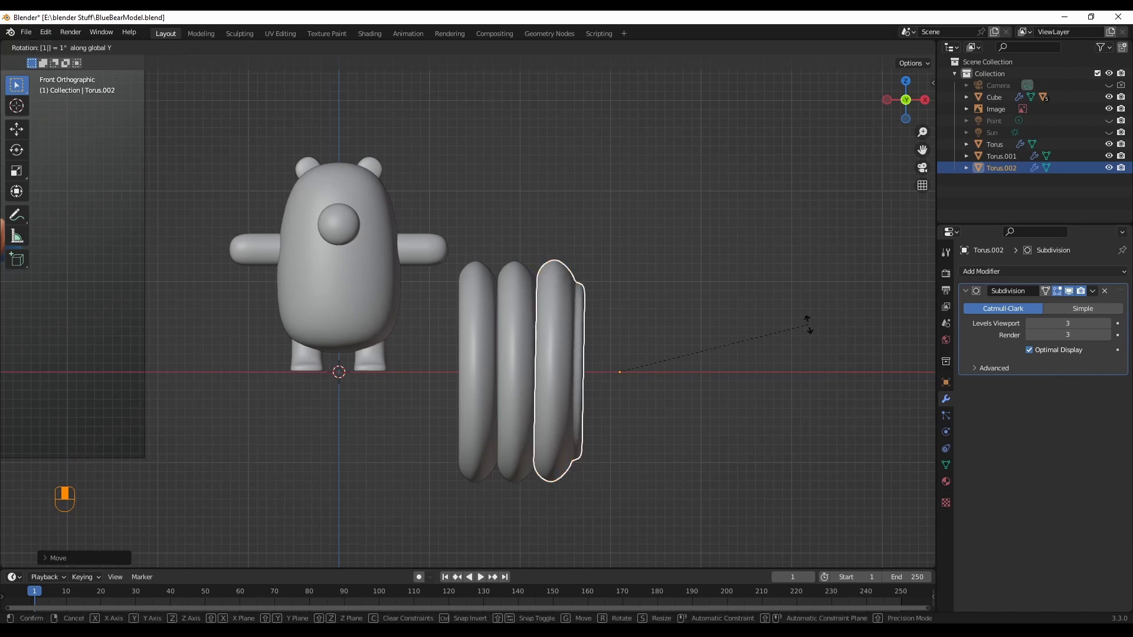
text(180)
key(Return)
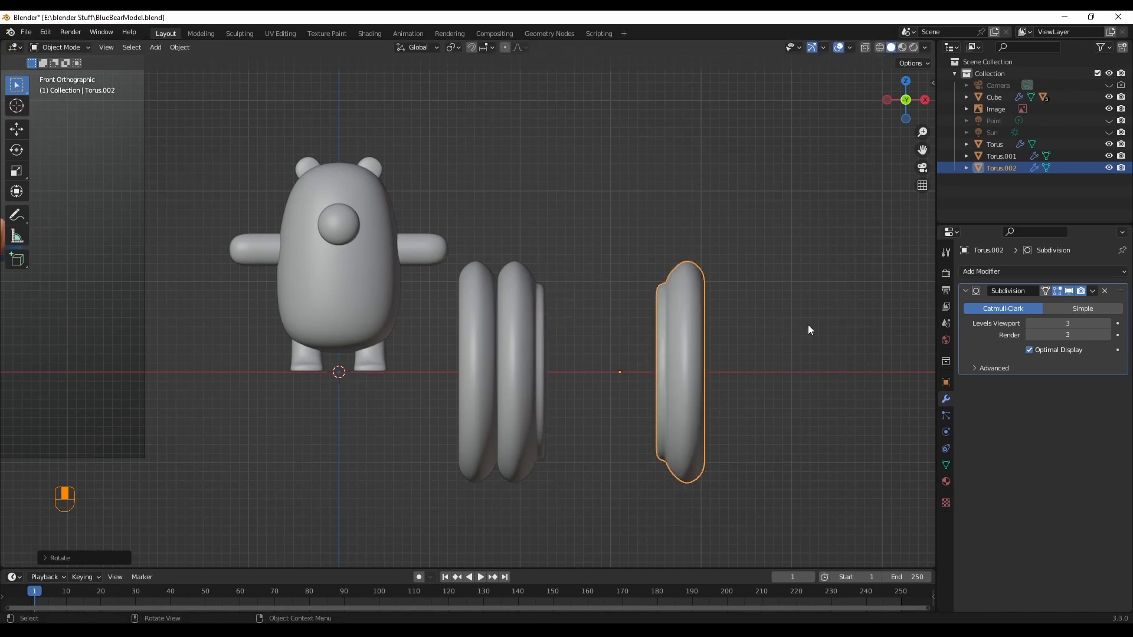
key(g)
key(z)
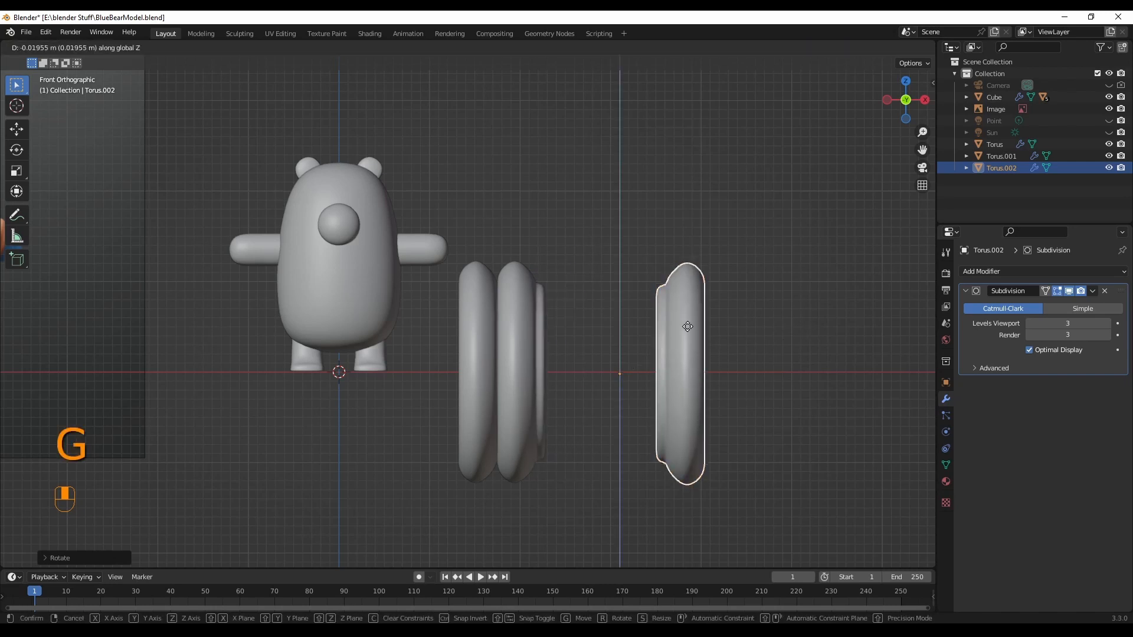
key(y)
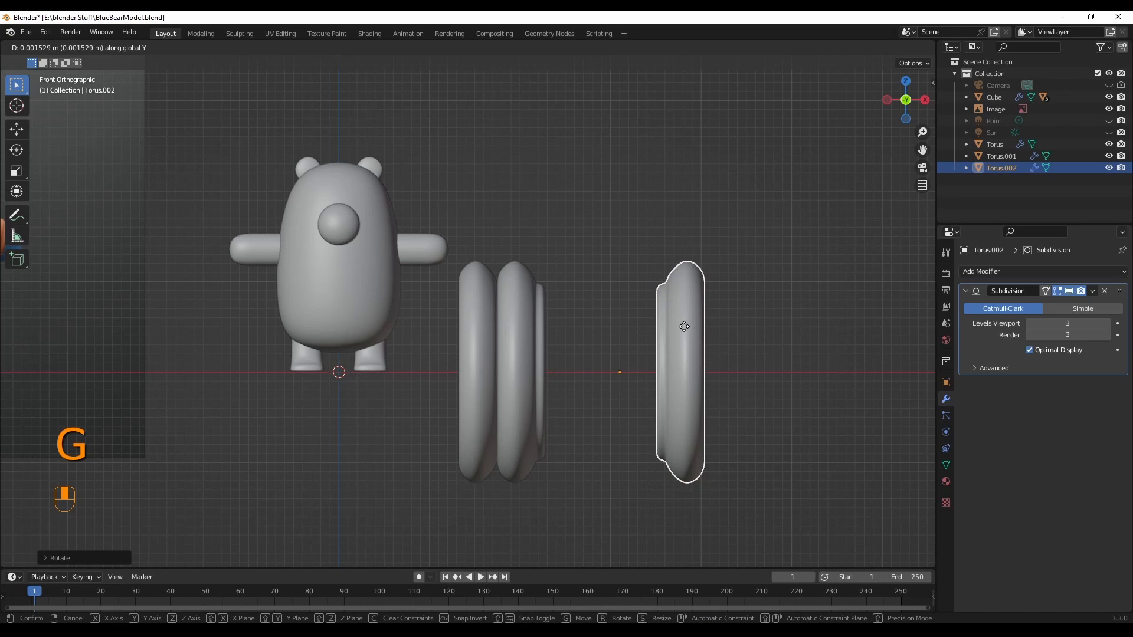
key(x)
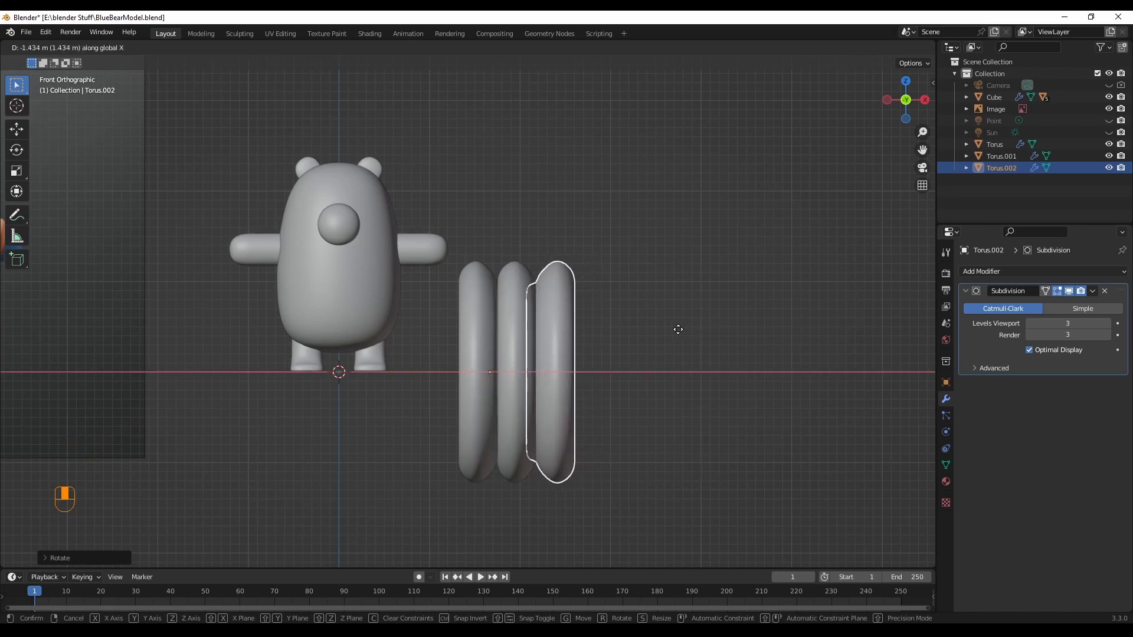
click(677, 329)
middle_drag(703, 363, 561, 380)
Step: Delete the cap face of the middle ring in Edit Mode and return to Object Mode
click(702, 371)
click(634, 387)
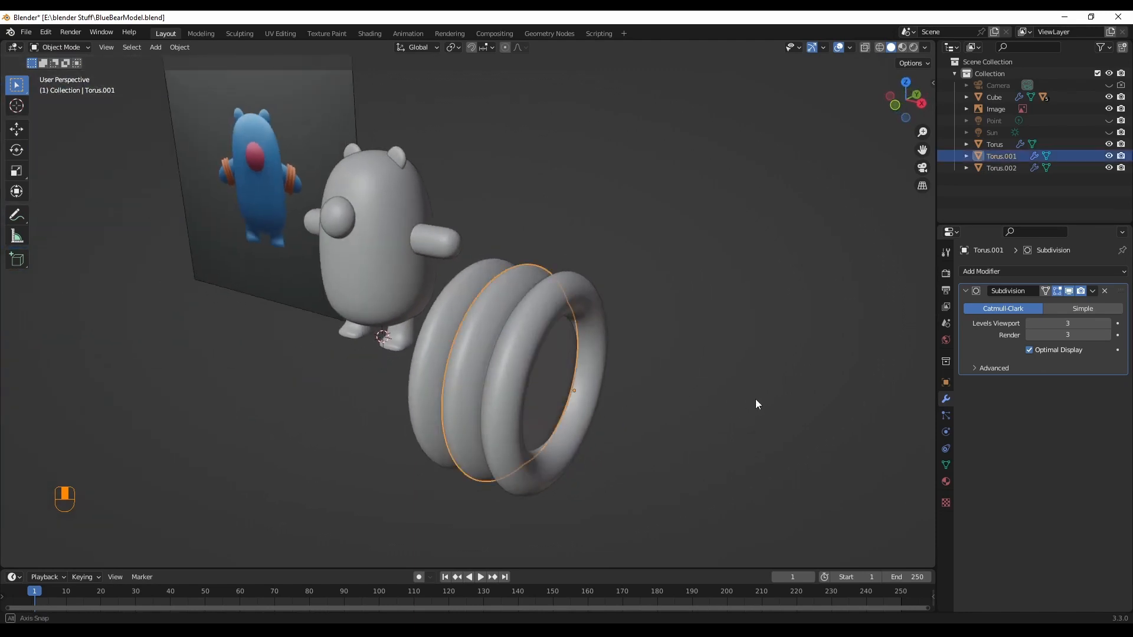
middle_drag(754, 398, 354, 255)
click(61, 48)
click(61, 48)
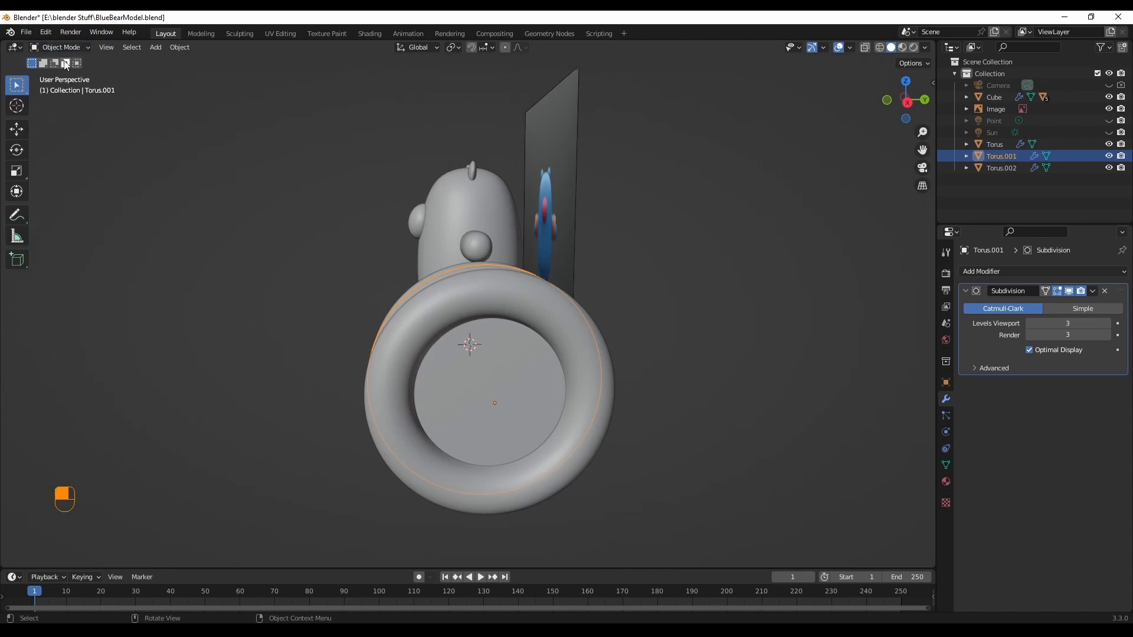
click(61, 48)
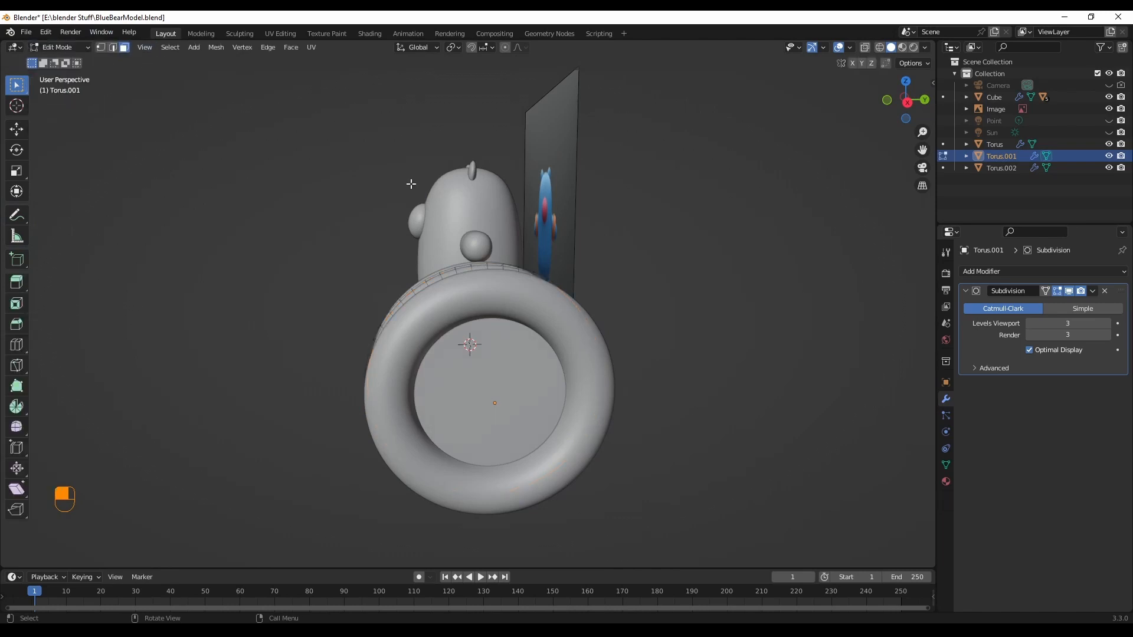
click(549, 391)
middle_drag(549, 391, 796, 401)
key(x)
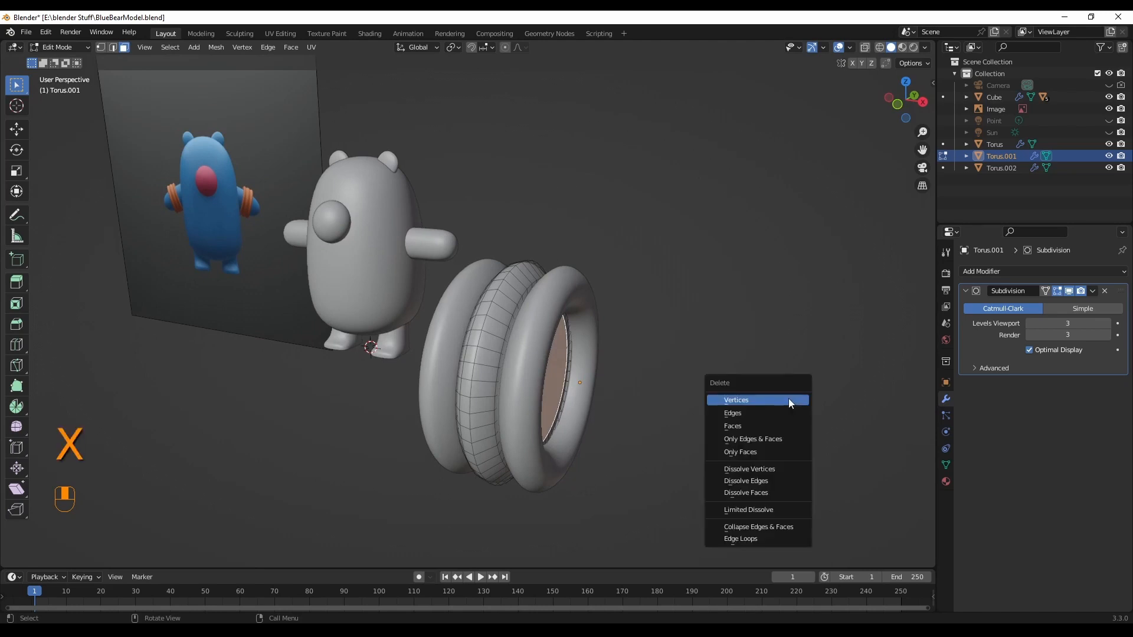
click(780, 421)
middle_drag(780, 421, 511, 406)
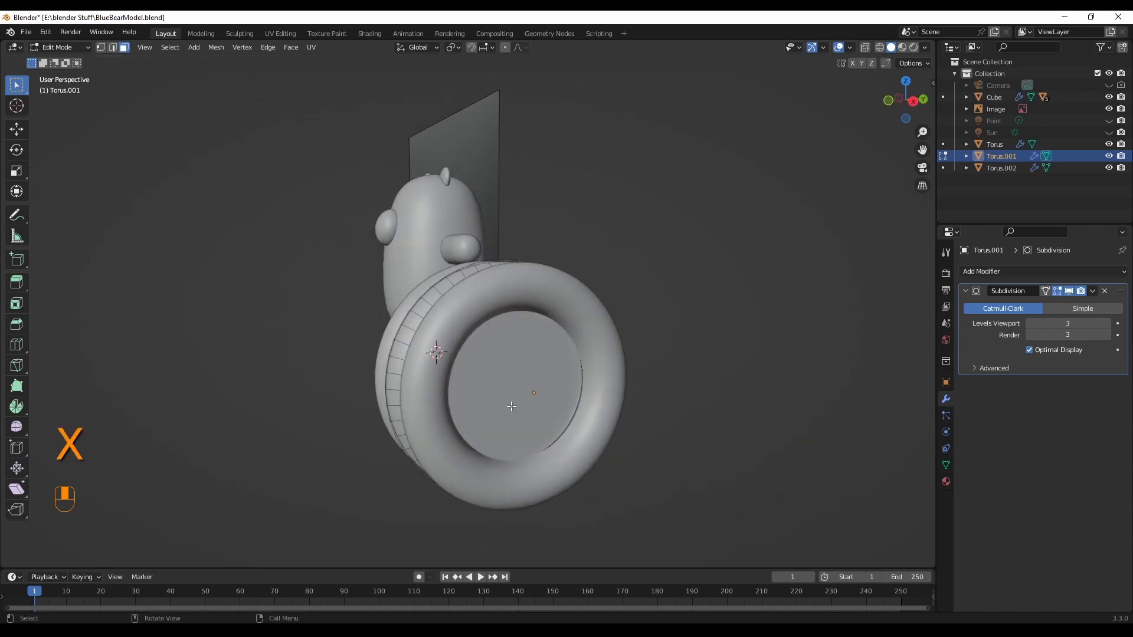
click(75, 49)
click(61, 59)
Step: Delete the cap face inside the third, outermost ring in Edit Mode and return to Object Mode
click(603, 444)
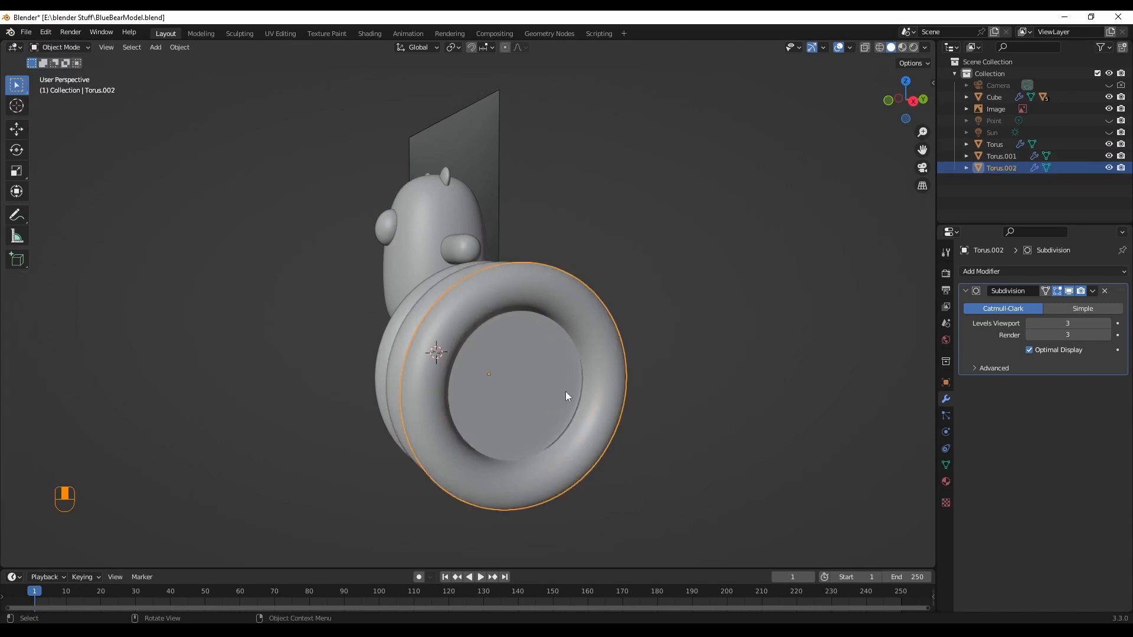
click(62, 47)
click(61, 72)
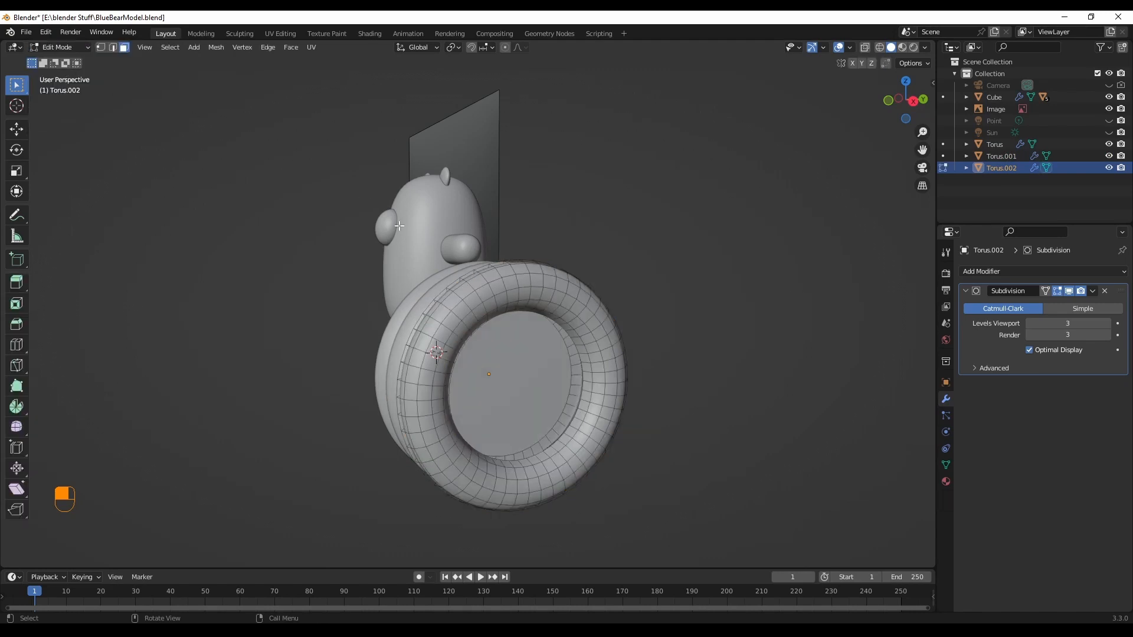
click(511, 359)
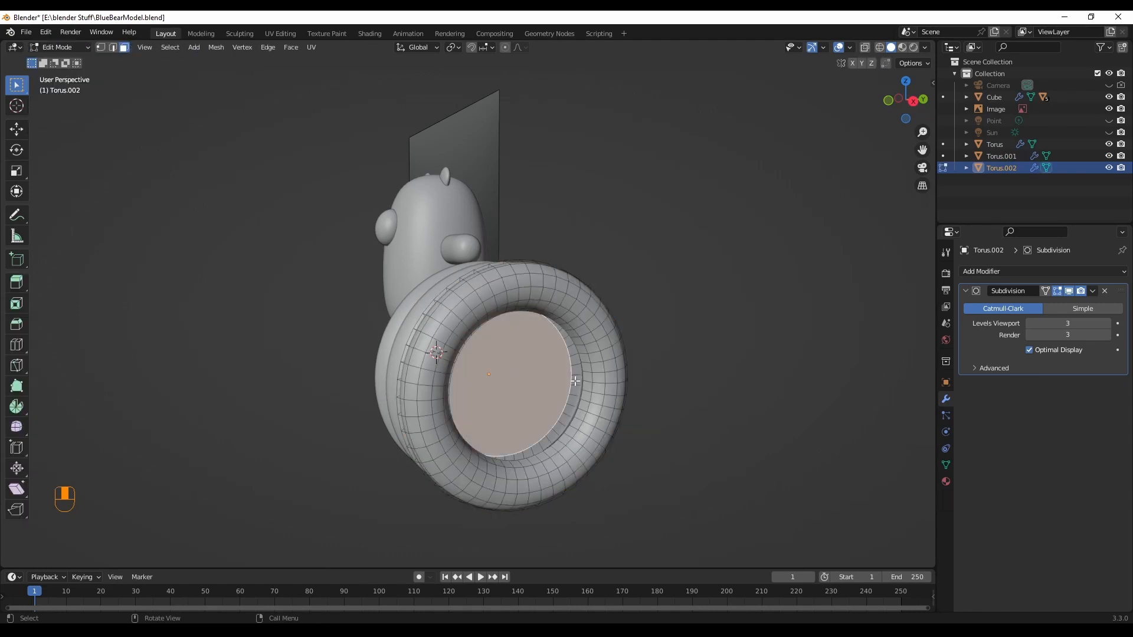
key(x)
click(575, 382)
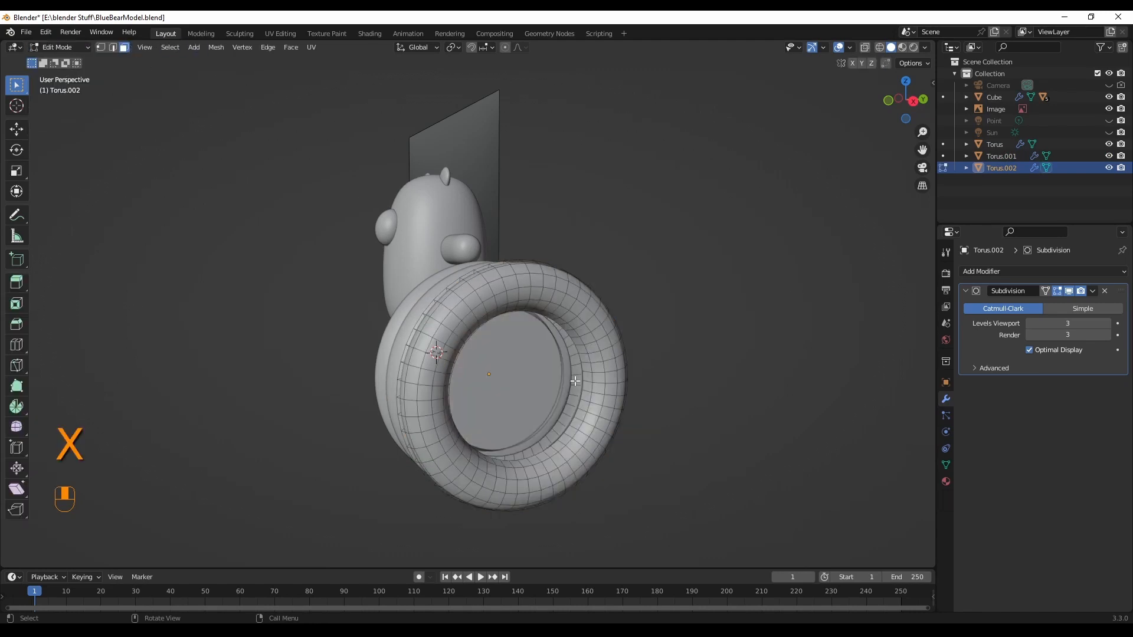
middle_drag(614, 387, 807, 409)
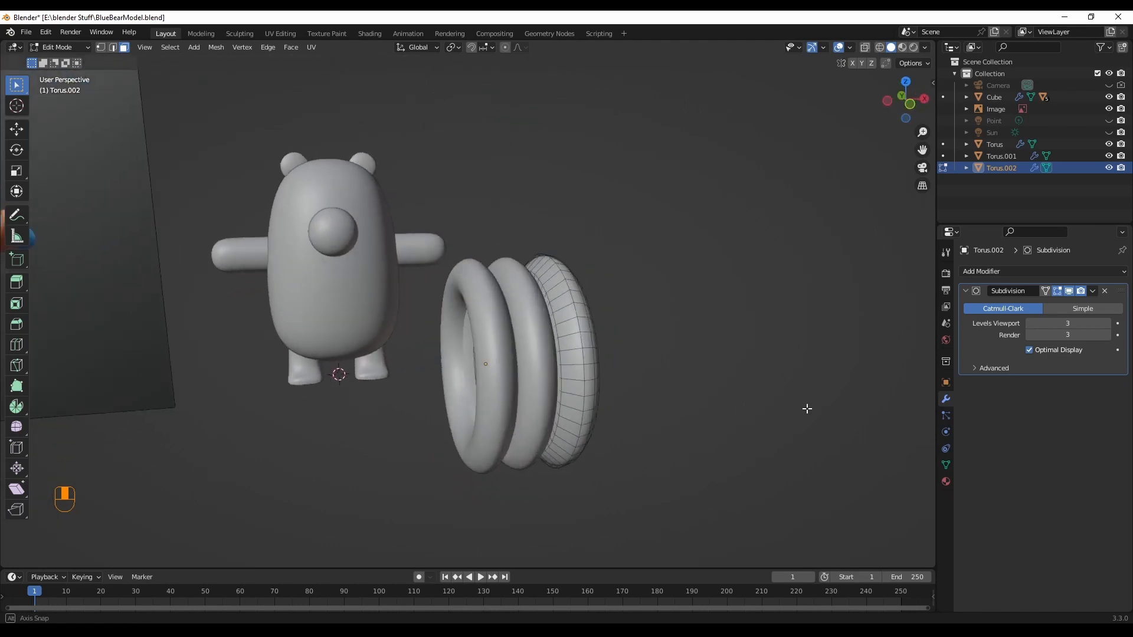
click(59, 47)
click(54, 56)
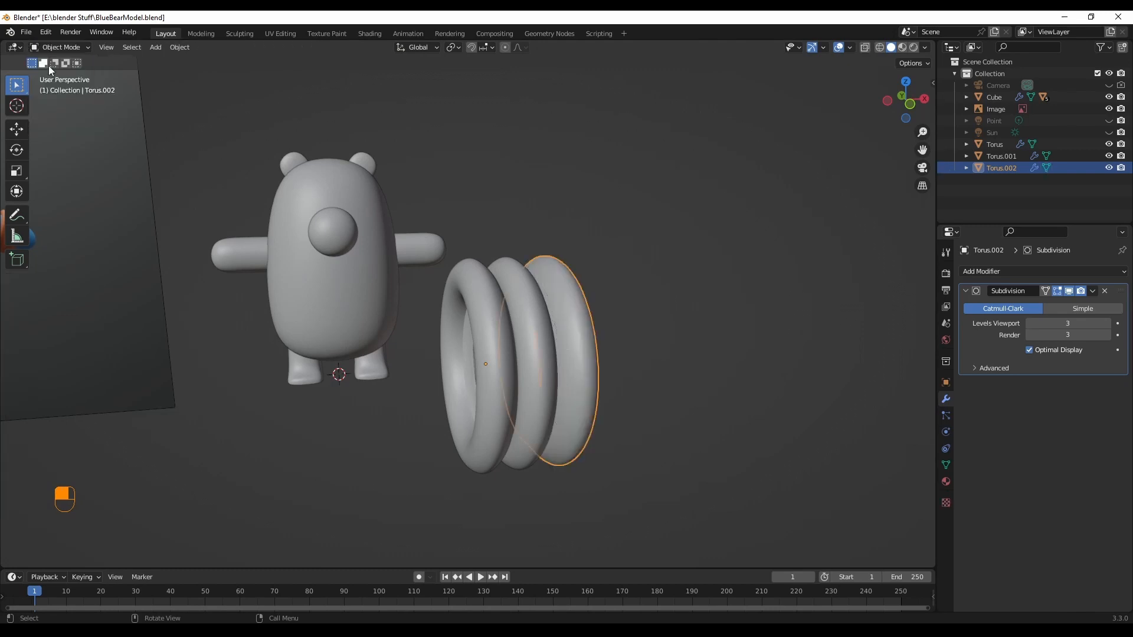
Step: Delete the cap face inside the first ring, nearest the bear, in Edit Mode and return to Object Mode
click(495, 367)
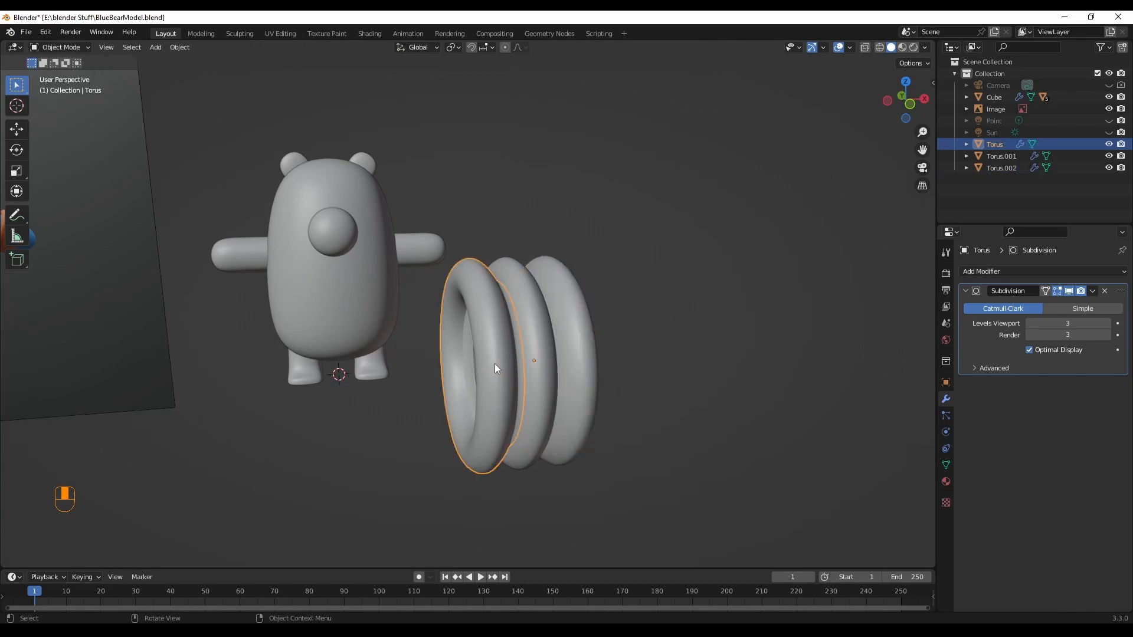
click(74, 50)
click(70, 71)
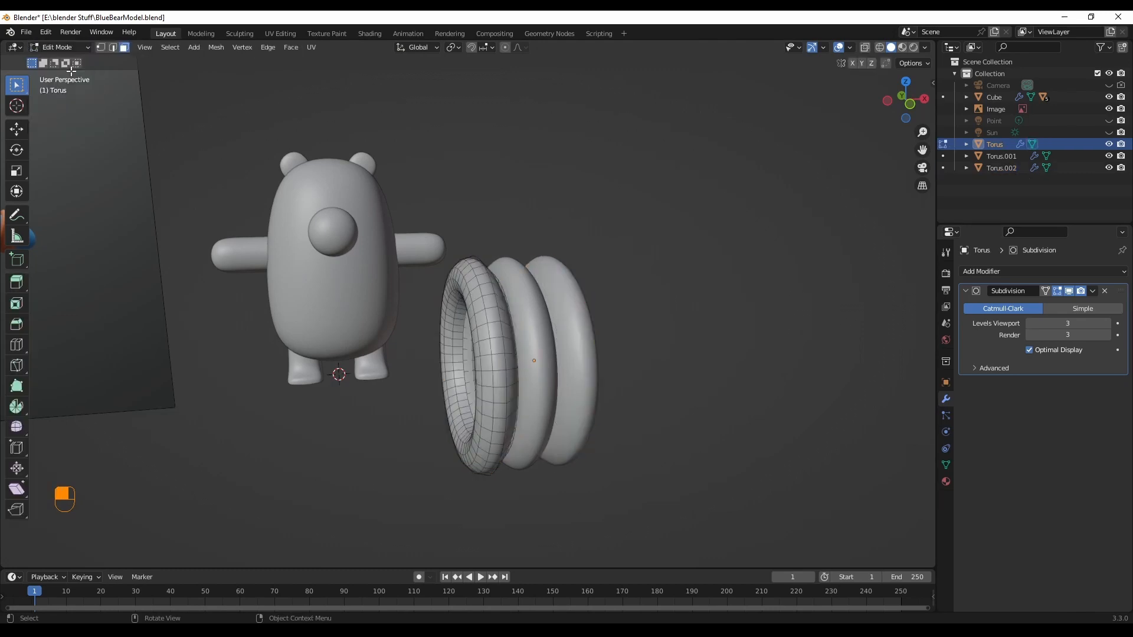
middle_drag(583, 390, 552, 382)
click(479, 375)
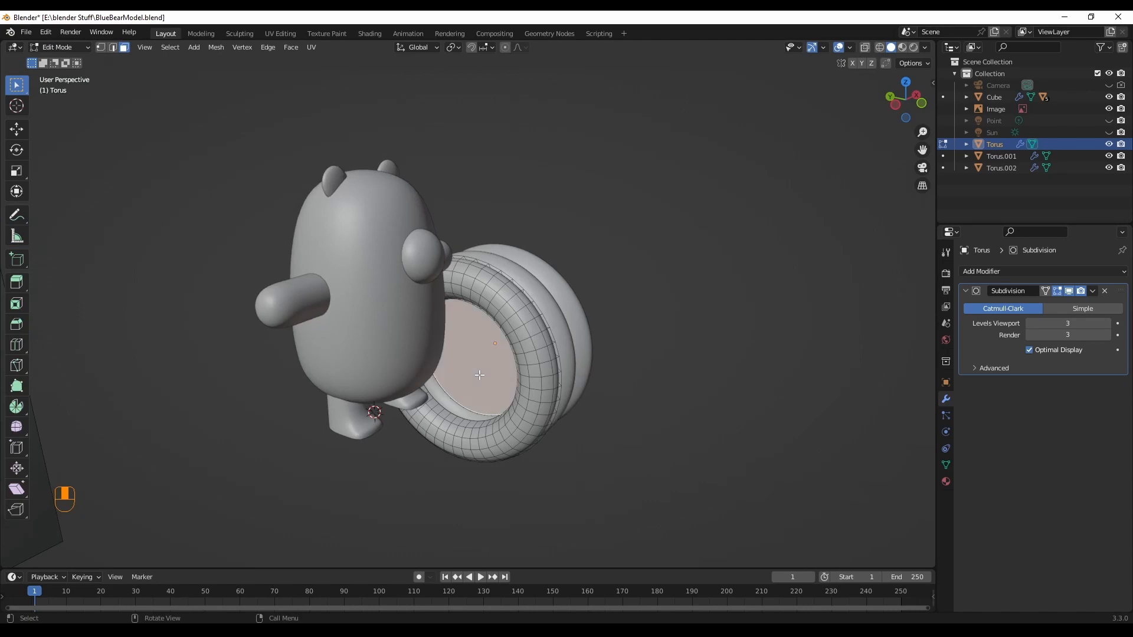
key(x)
click(479, 374)
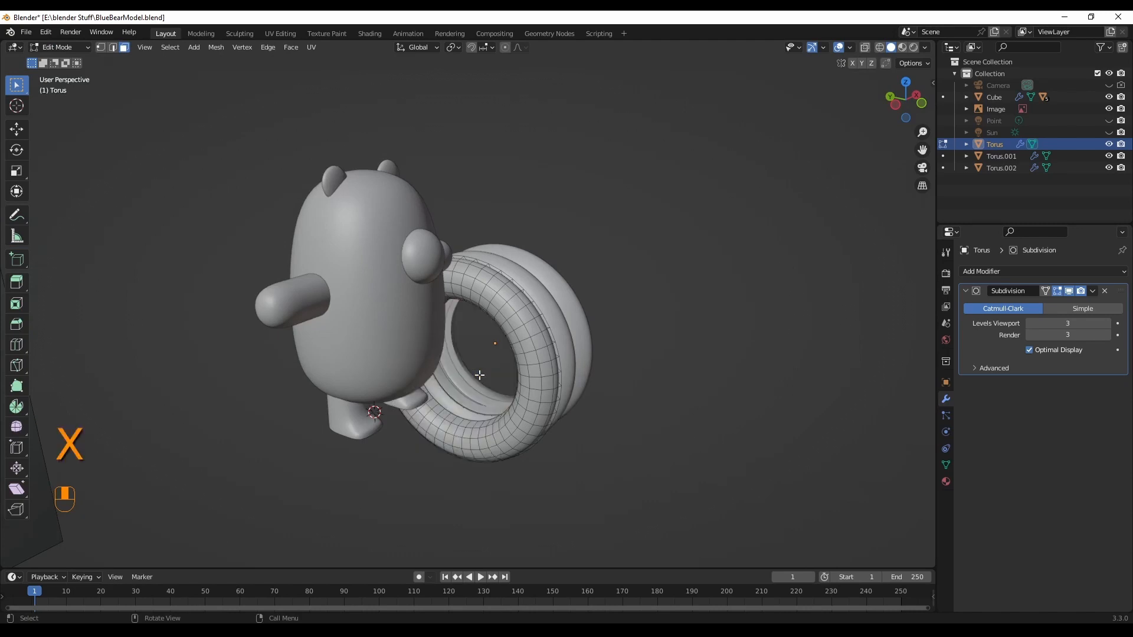
middle_drag(717, 346, 673, 360)
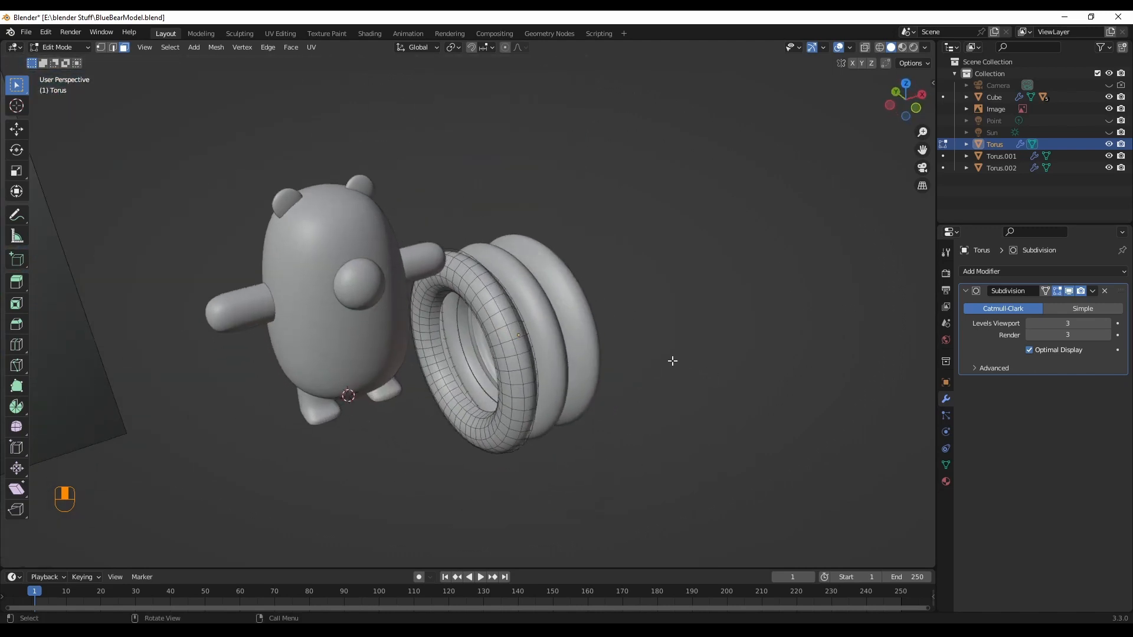
click(59, 47)
click(56, 61)
Step: Select all three torus rings, with the ring nearest the bear active, and join them into one object
click(706, 282)
middle_drag(705, 282, 684, 399)
middle_drag(600, 371, 528, 378)
click(487, 387)
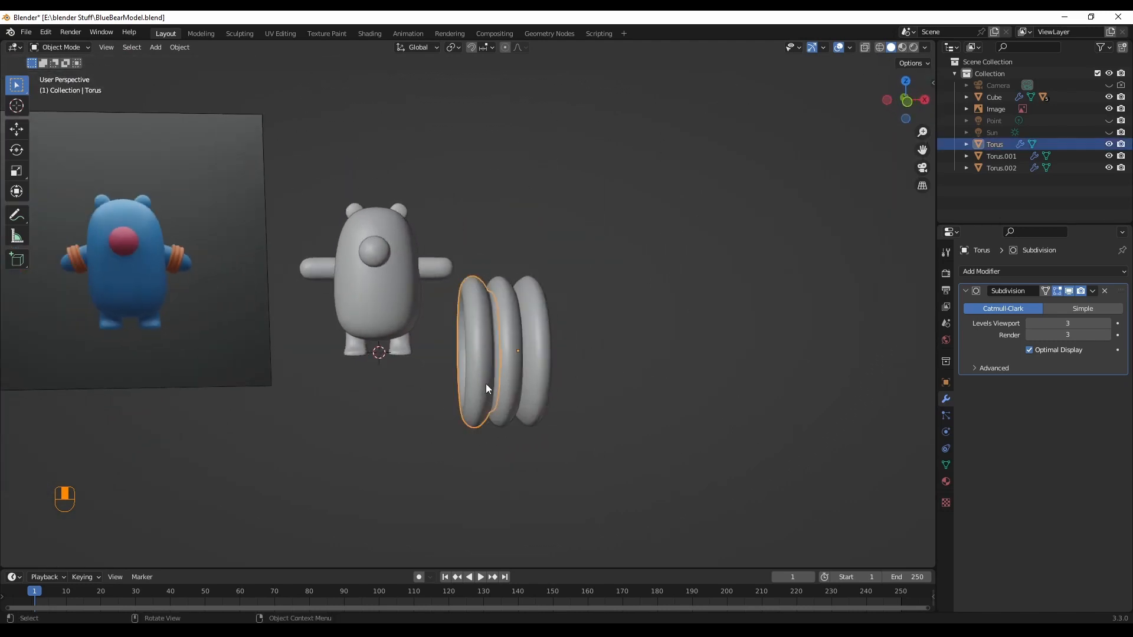
click(584, 375)
click(536, 382)
shift+click(511, 387)
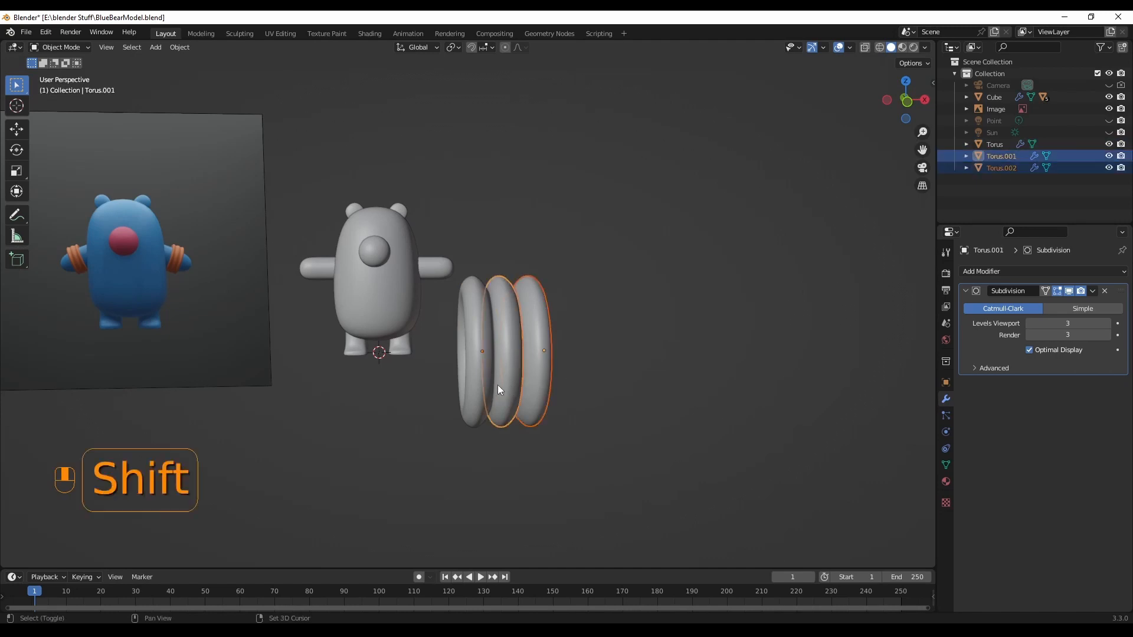
shift+click(480, 384)
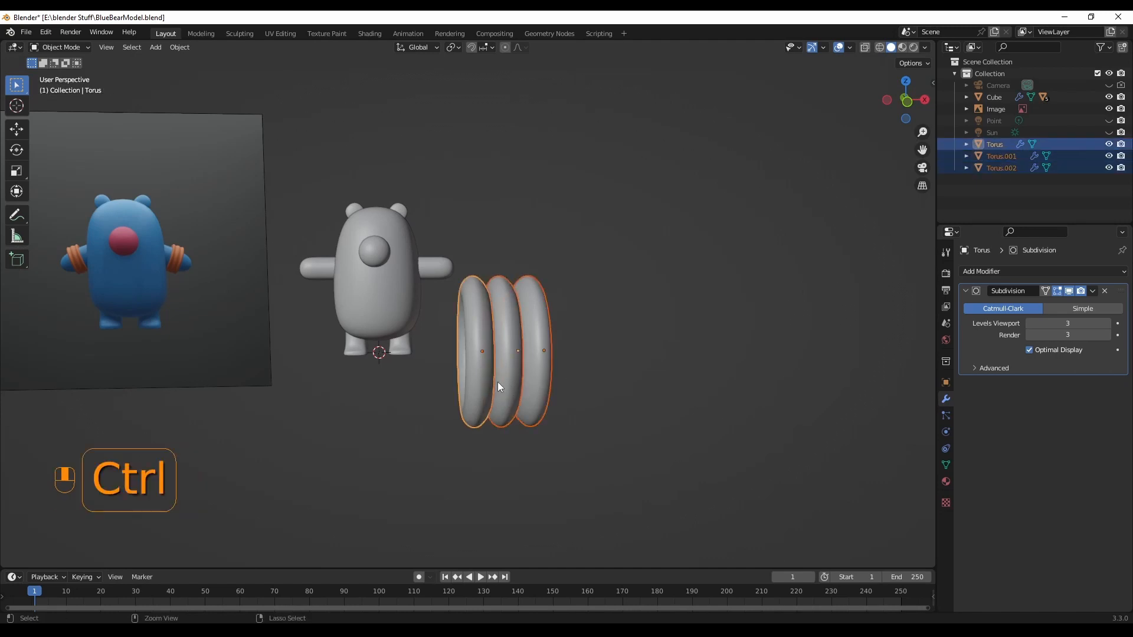
key(ctrl+j)
Step: Scale the joined rings down and fit them around the bear's arm on the +X side, checking the placement in front view
middle_drag(625, 366, 508, 380)
click(508, 380)
middle_drag(599, 371, 599, 313)
key(grave)
click(546, 285)
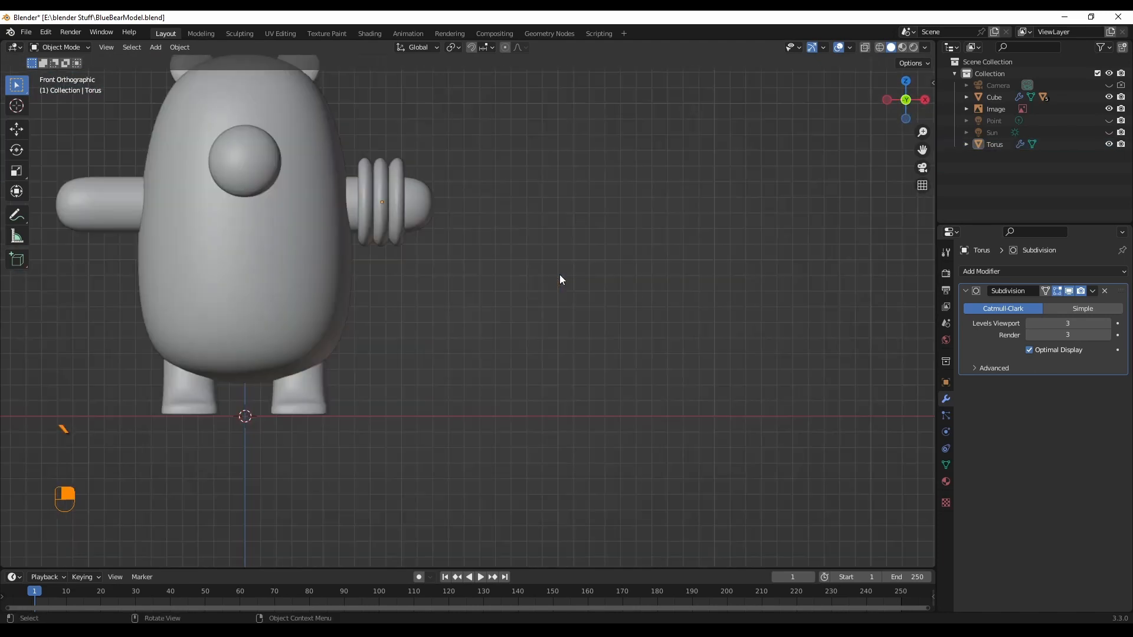
click(497, 287)
click(378, 318)
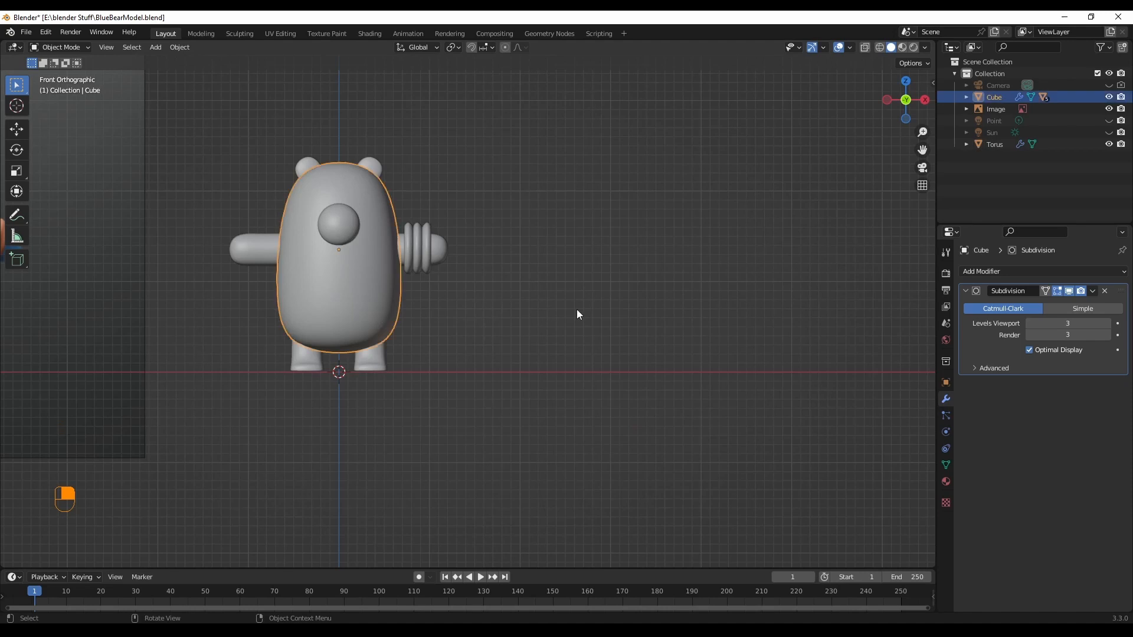
click(592, 298)
Step: Add an X-axis Mirror modifier to the joined rings, using the bear's body as the mirror object
middle_drag(593, 298, 512, 302)
click(508, 302)
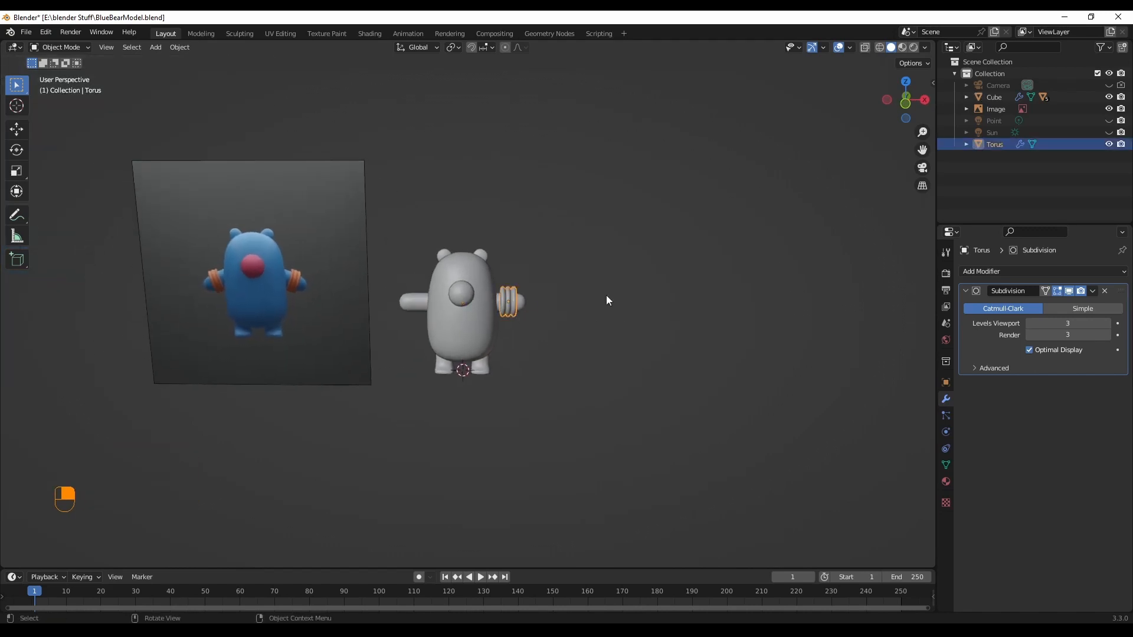
click(1000, 273)
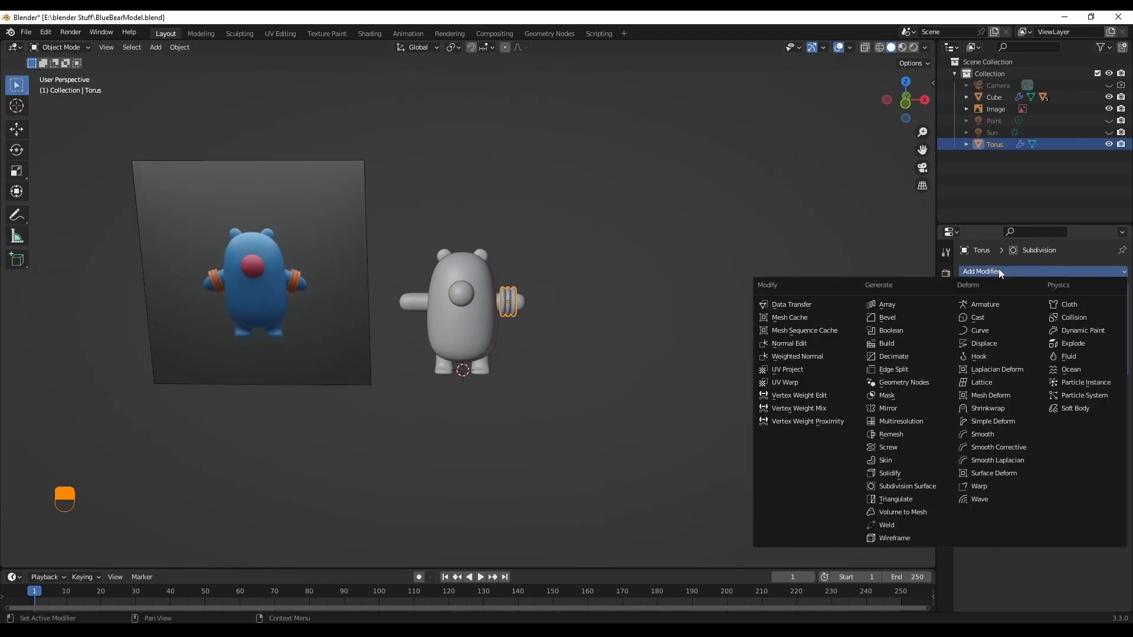
click(929, 411)
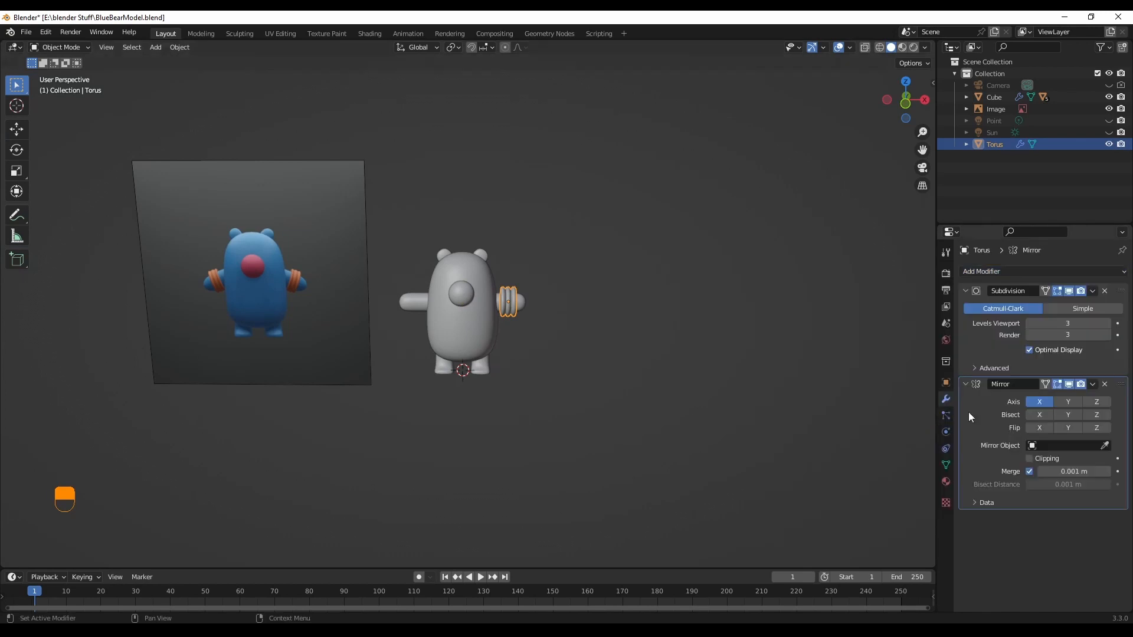
click(1104, 445)
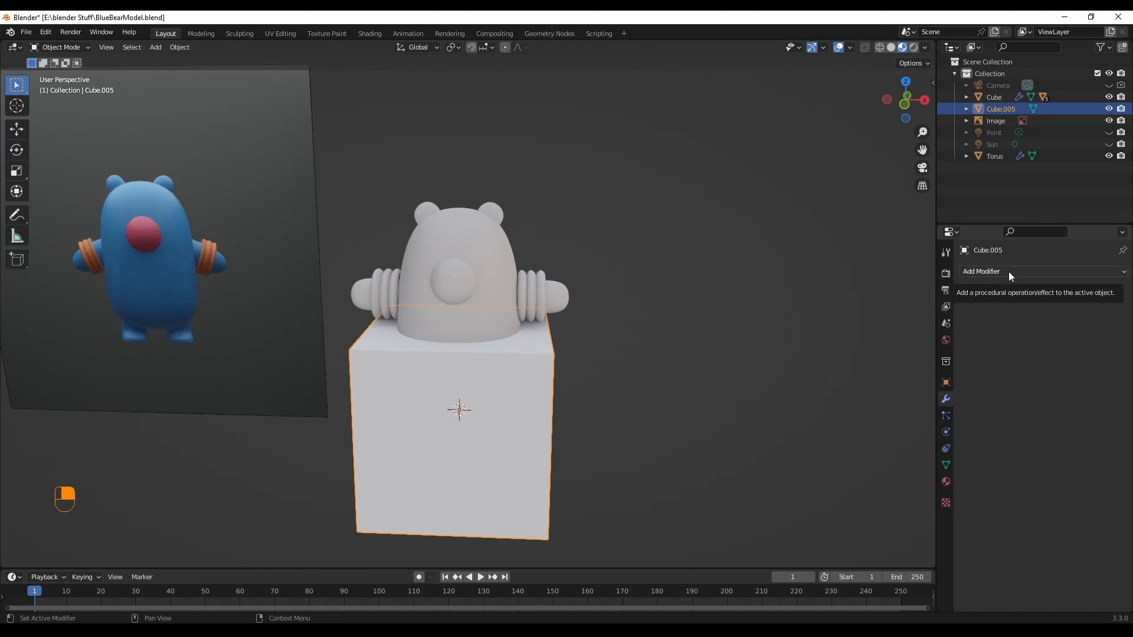
Step: Give the new cube a Subdivision Surface modifier with viewport and render levels of 3, and shade it smooth
click(1008, 272)
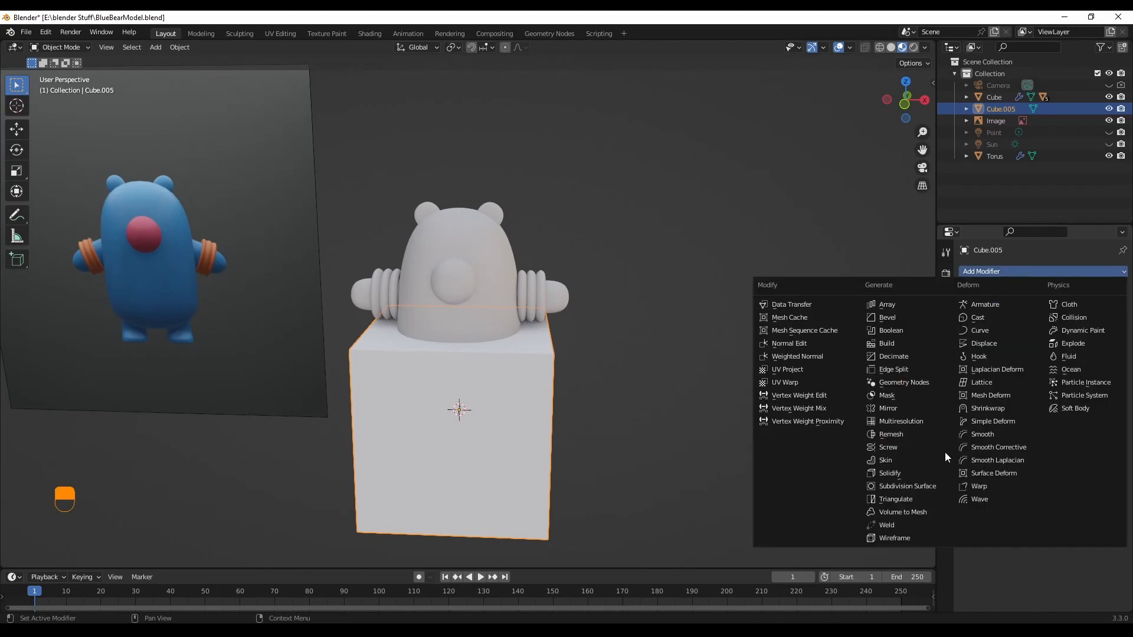
click(932, 484)
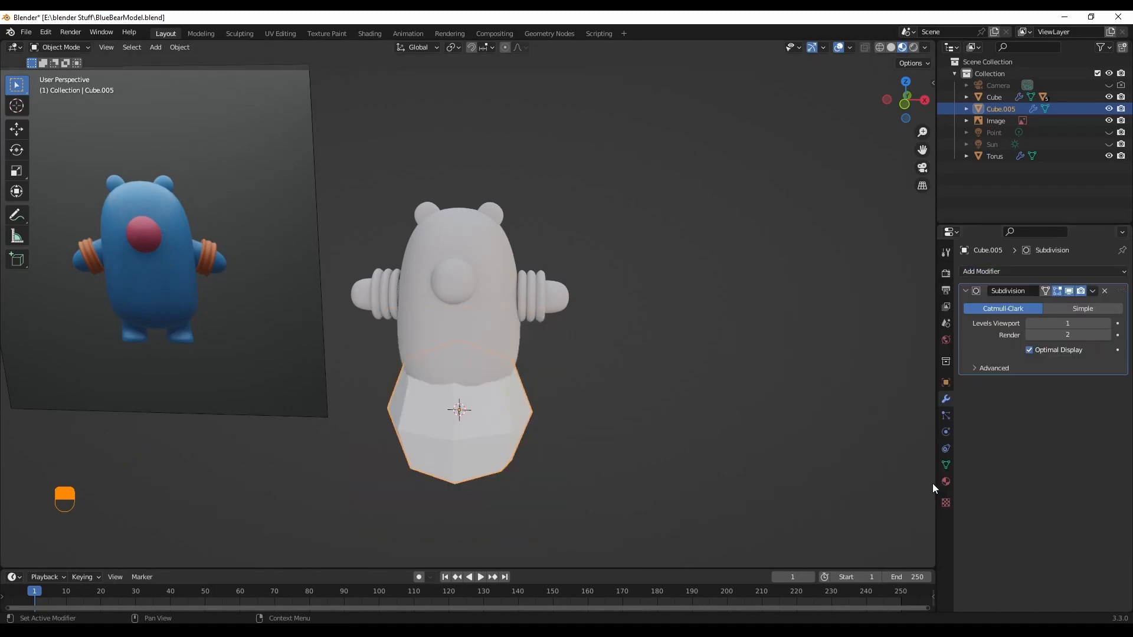
click(1107, 323)
click(1107, 324)
click(1108, 335)
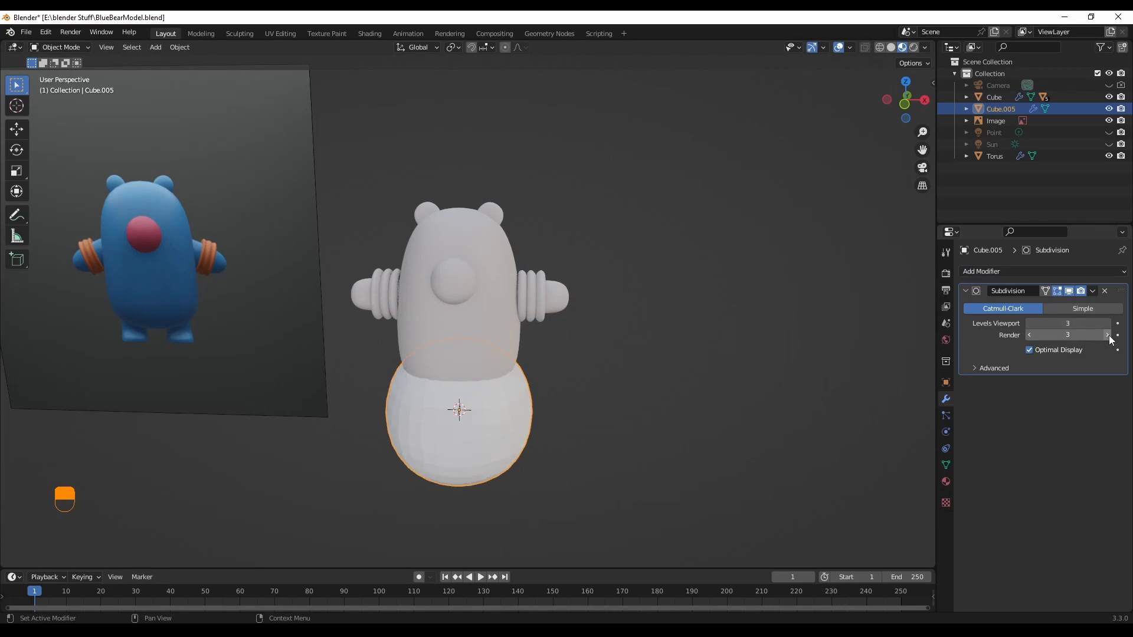
click(1028, 337)
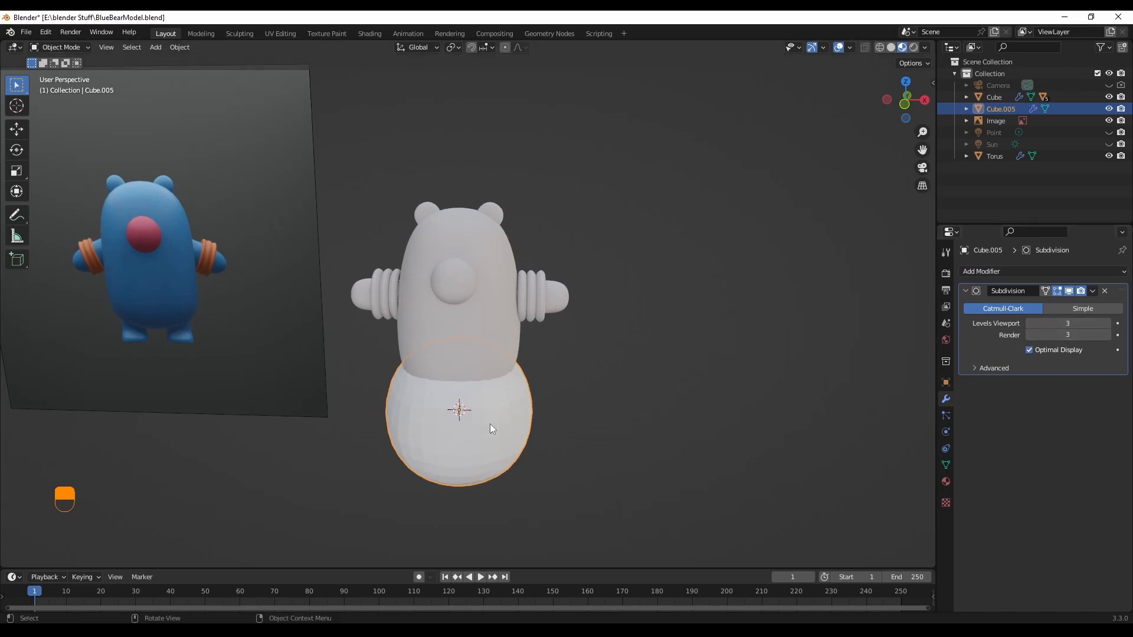
right_click(490, 424)
click(474, 372)
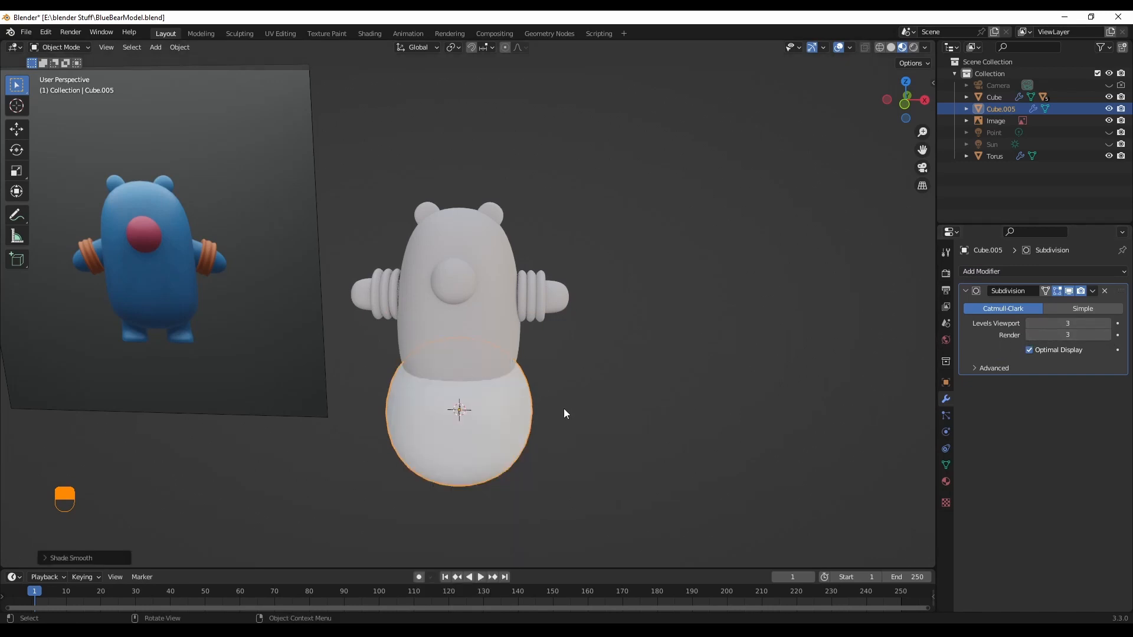
Step: Scale the new smoothed cube down to about 0.14 of its size
mouse_move(649, 412)
middle_down()
mouse_move(499, 391)
mouse_move(567, 401)
mouse_move(448, 405)
mouse_move(706, 422)
mouse_move(353, 439)
mouse_move(448, 416)
mouse_move(683, 405)
mouse_move(669, 418)
middle_up()
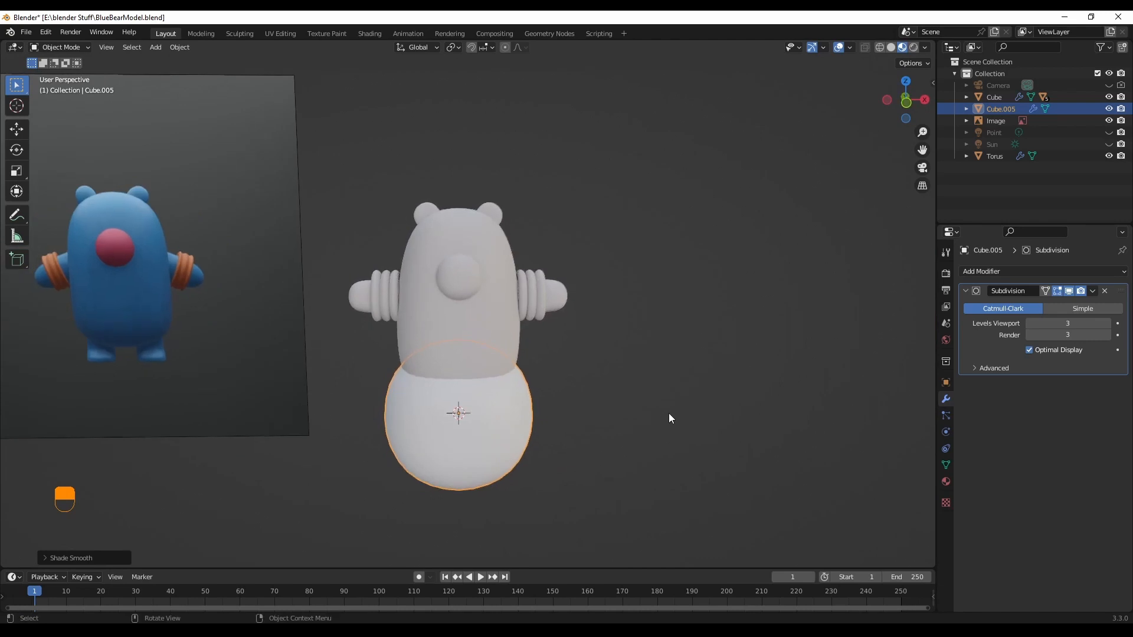
key(s)
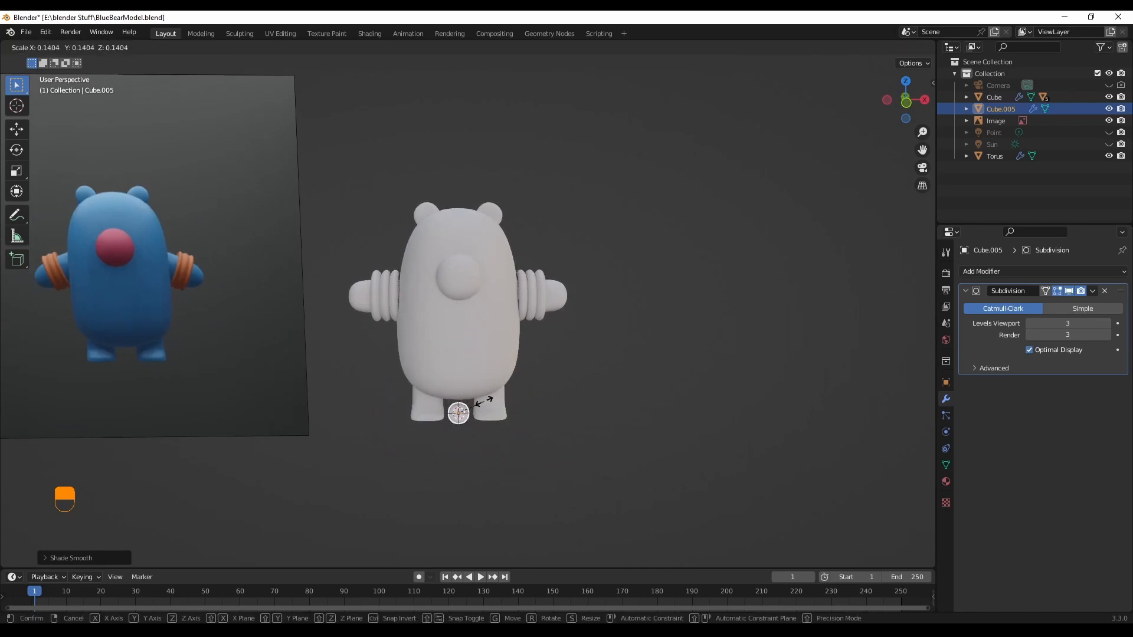
click(483, 401)
Step: Raise the small cube along global Z to snout height and move it forward along global Y onto the snout's front
middle_drag(637, 415, 553, 408)
key(g)
key(z)
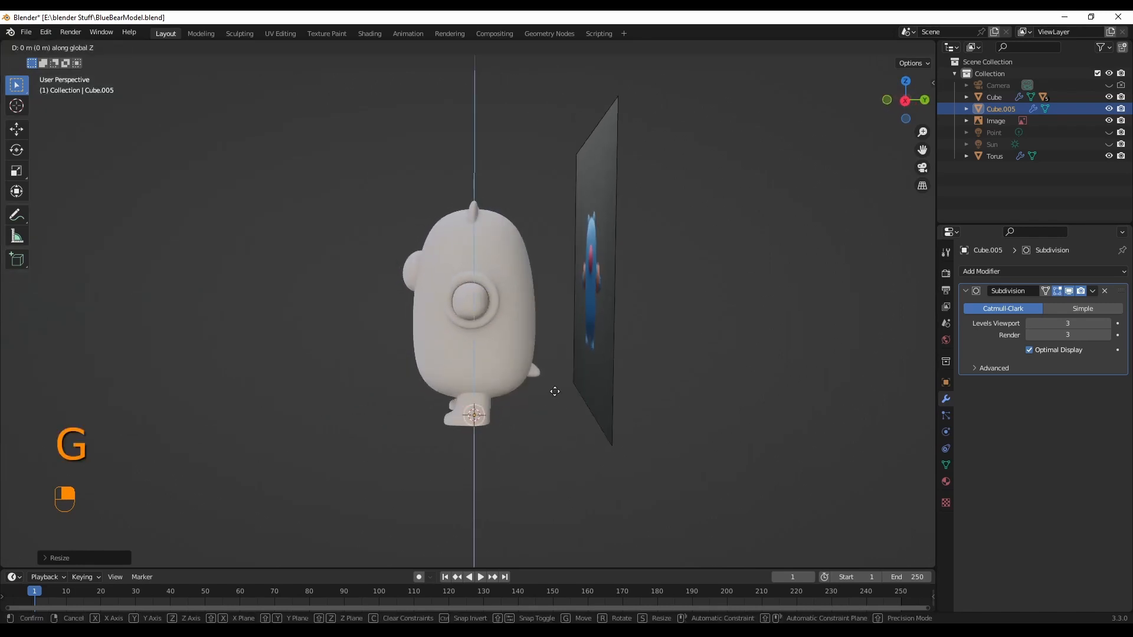
click(559, 257)
key(g)
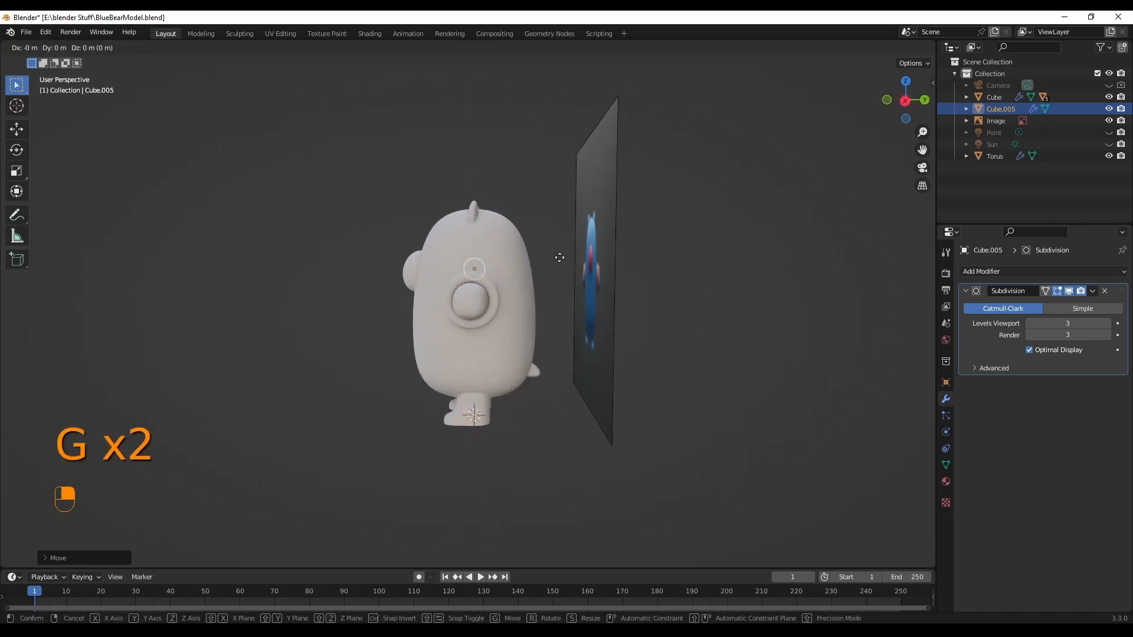
key(x)
key(y)
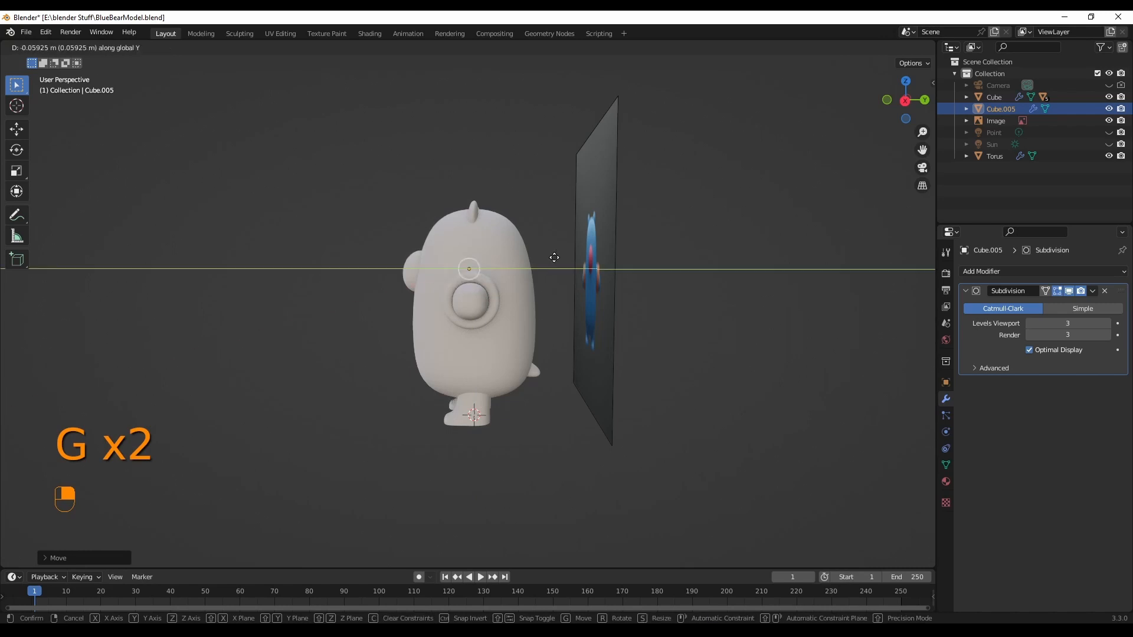
click(496, 340)
Step: Select the small cube on the snout and enter Edit Mode
middle_drag(495, 340, 664, 356)
scroll(437, 294, up, 2)
scroll(438, 293, up, 3)
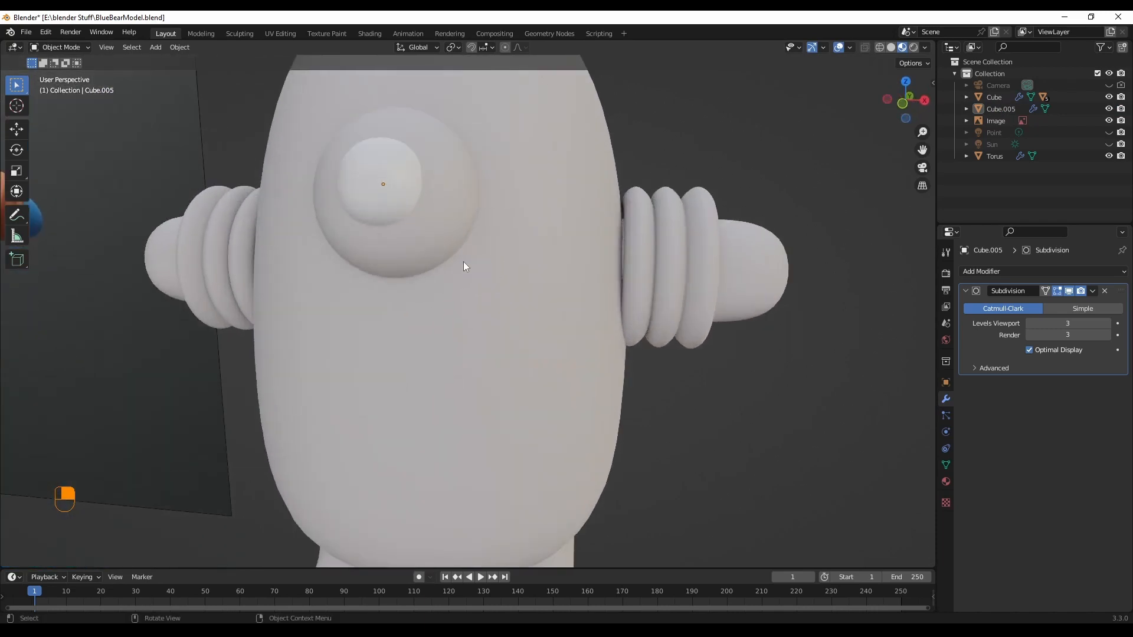
shift+middle_drag(463, 261, 551, 334)
click(516, 293)
middle_drag(515, 293, 632, 317)
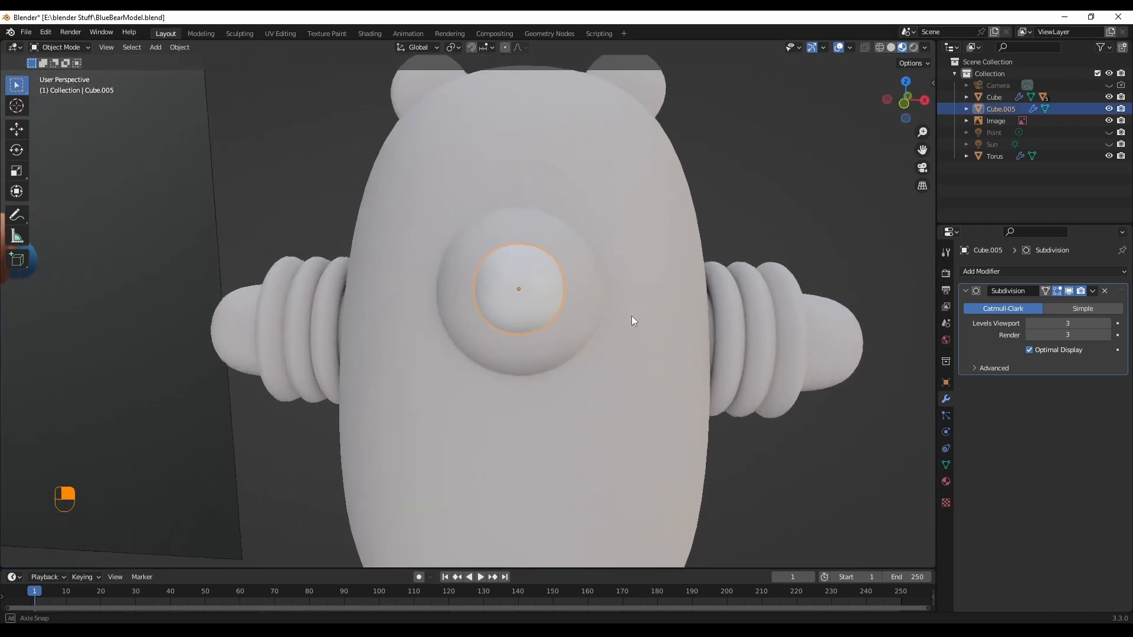
click(77, 47)
click(73, 72)
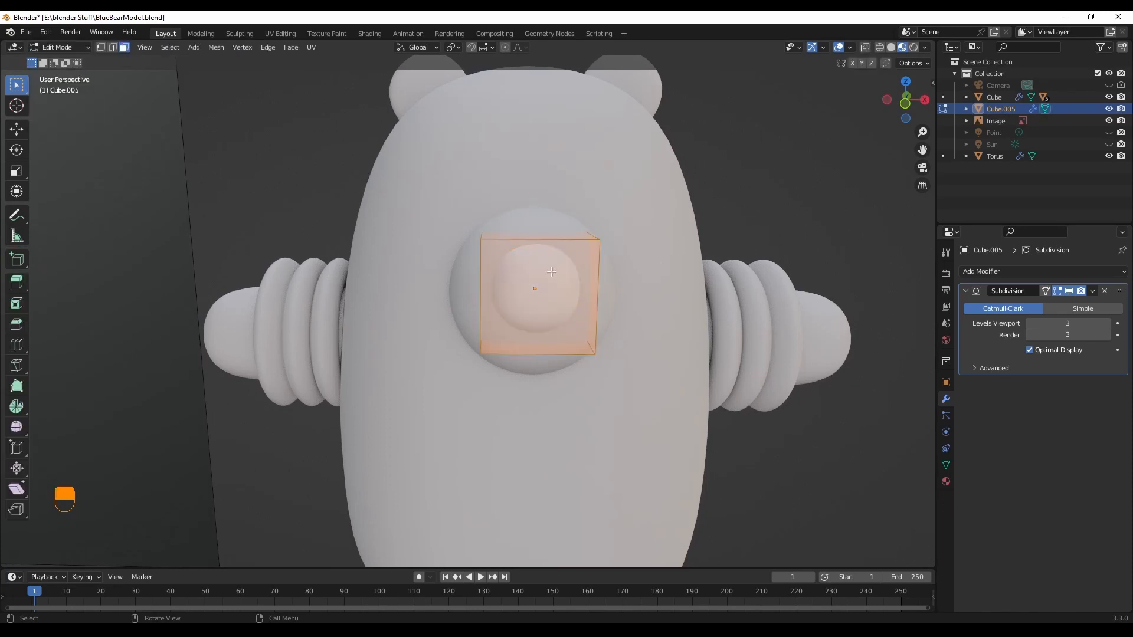
Step: Add a horizontal loop cut to the small cube in wireframe view, slide it close to the upper edge, and return to solid shading
middle_drag(662, 271, 655, 267)
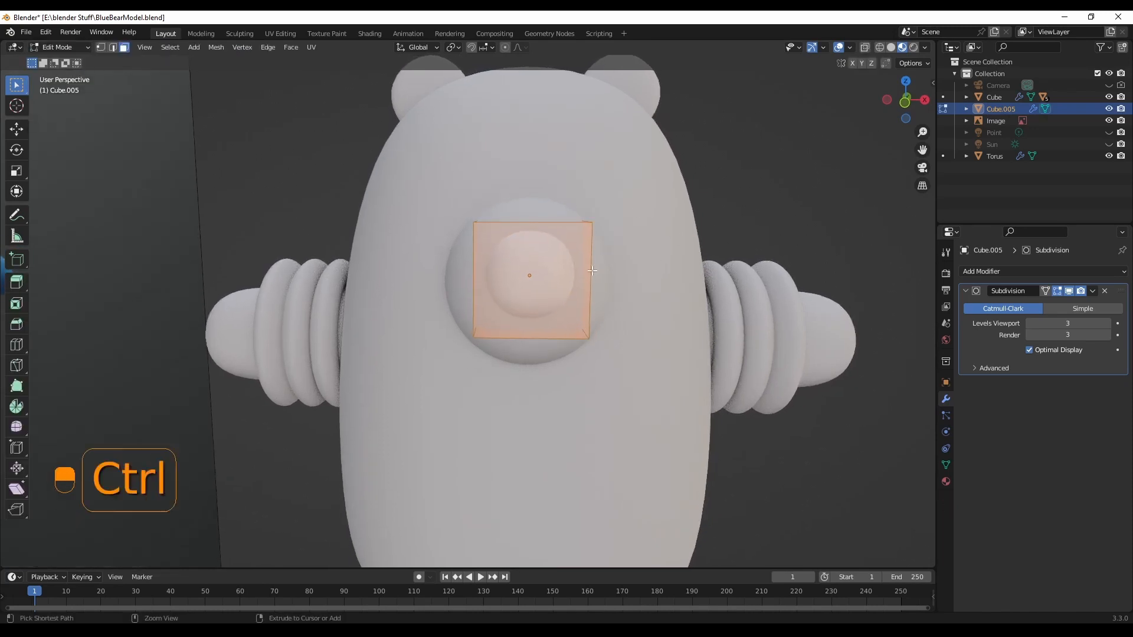
key(ctrl+r)
right_click(564, 269)
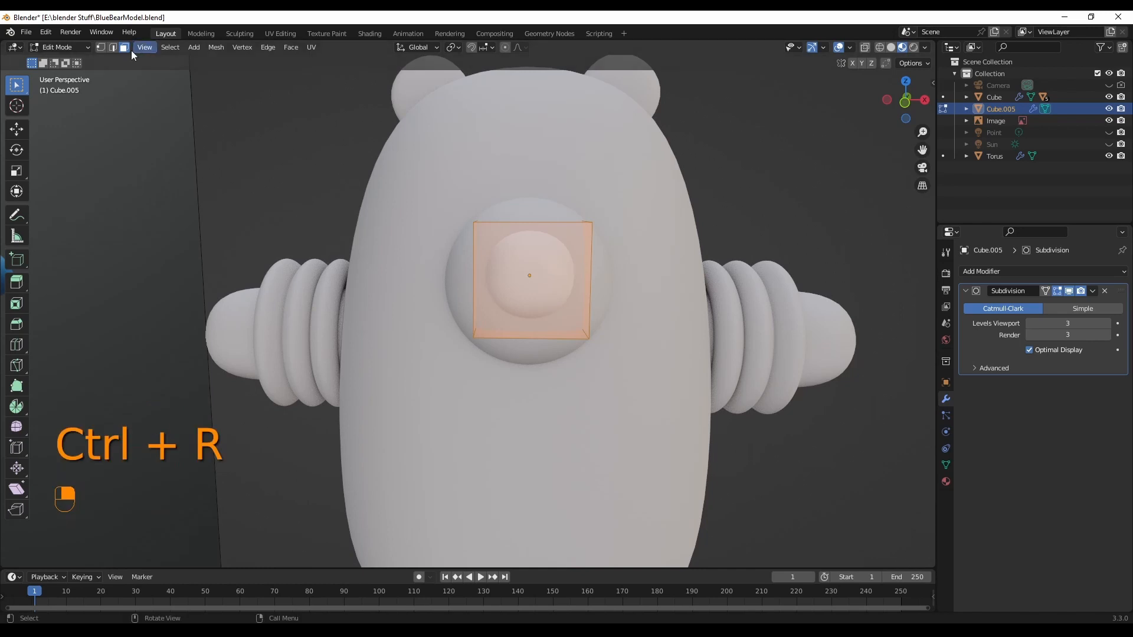
click(112, 48)
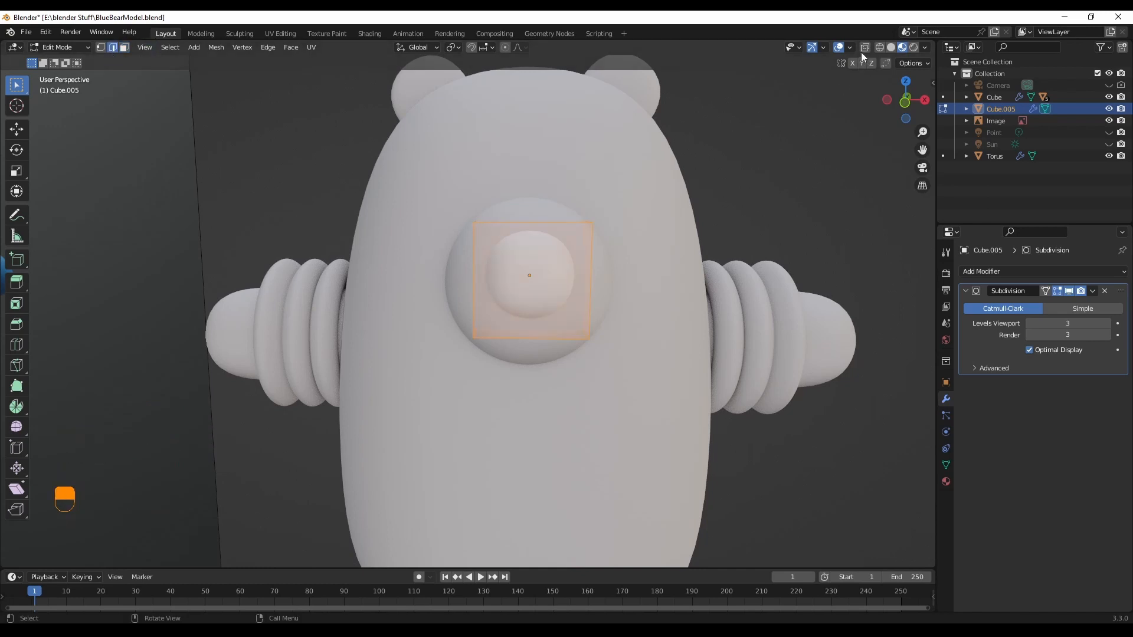
click(880, 47)
key(ctrl+r)
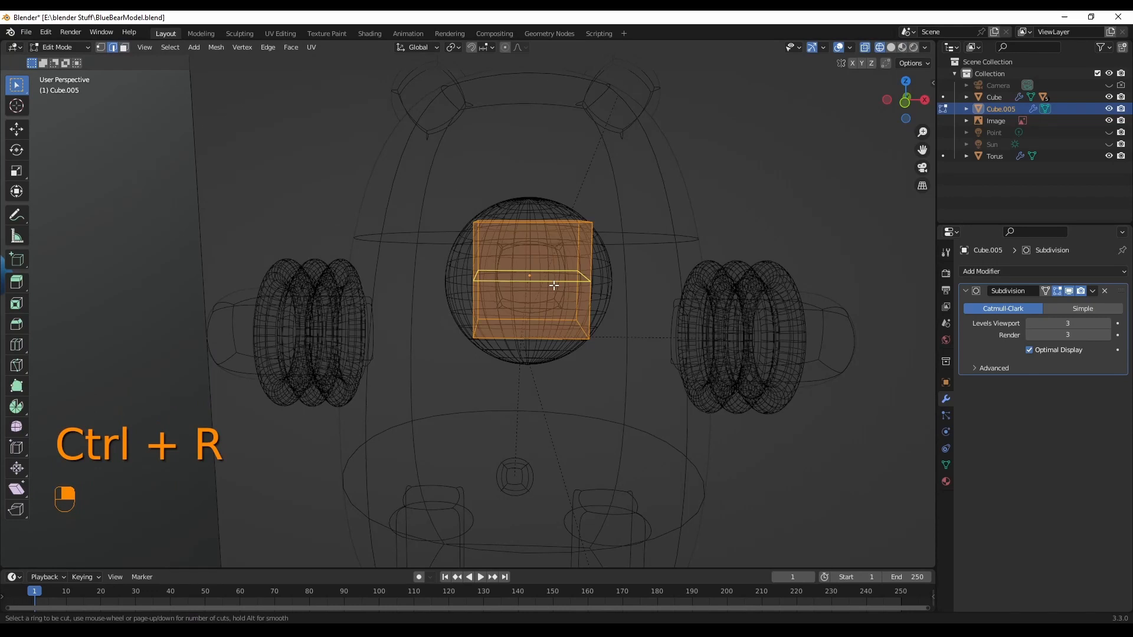
click(554, 285)
mouse_move(567, 240)
mouse_down()
mouse_move(567, 249)
mouse_move(576, 241)
mouse_up()
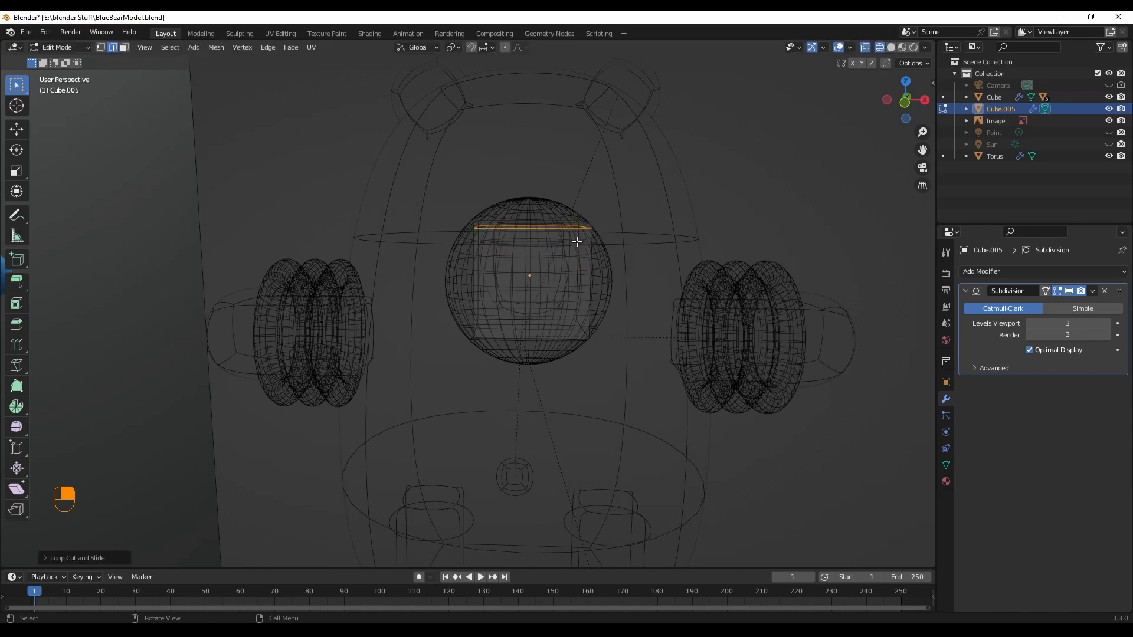
click(892, 49)
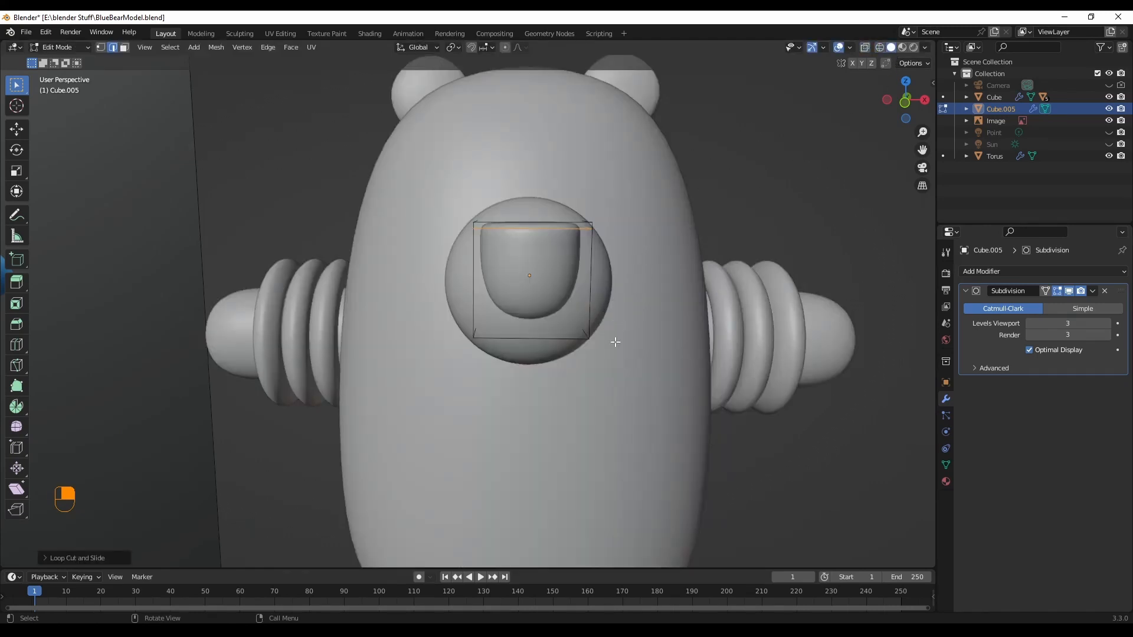
Step: Select the cube's lower edges in front wireframe view and scale them inward, tapering the nose almost to a point
key(grave)
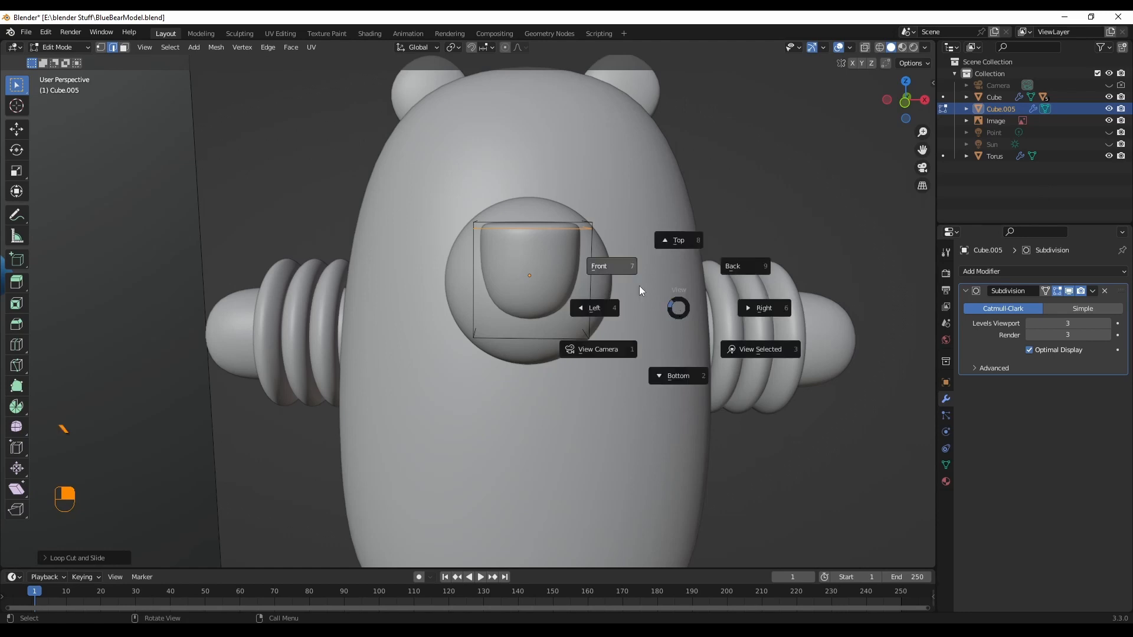
click(625, 272)
click(879, 48)
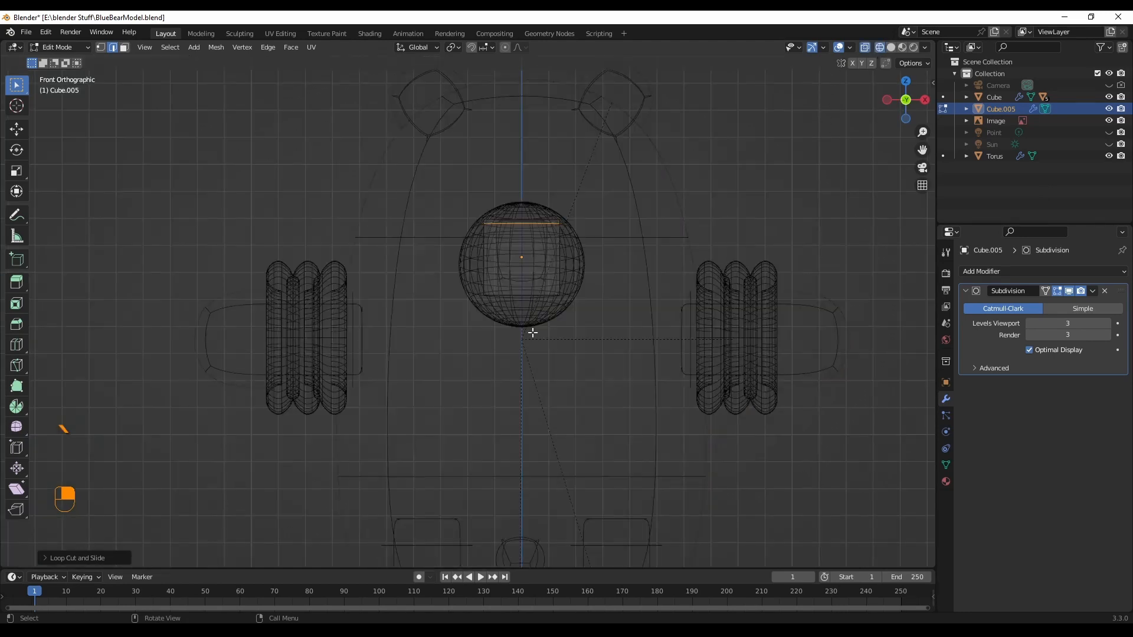
drag(466, 276, 603, 315)
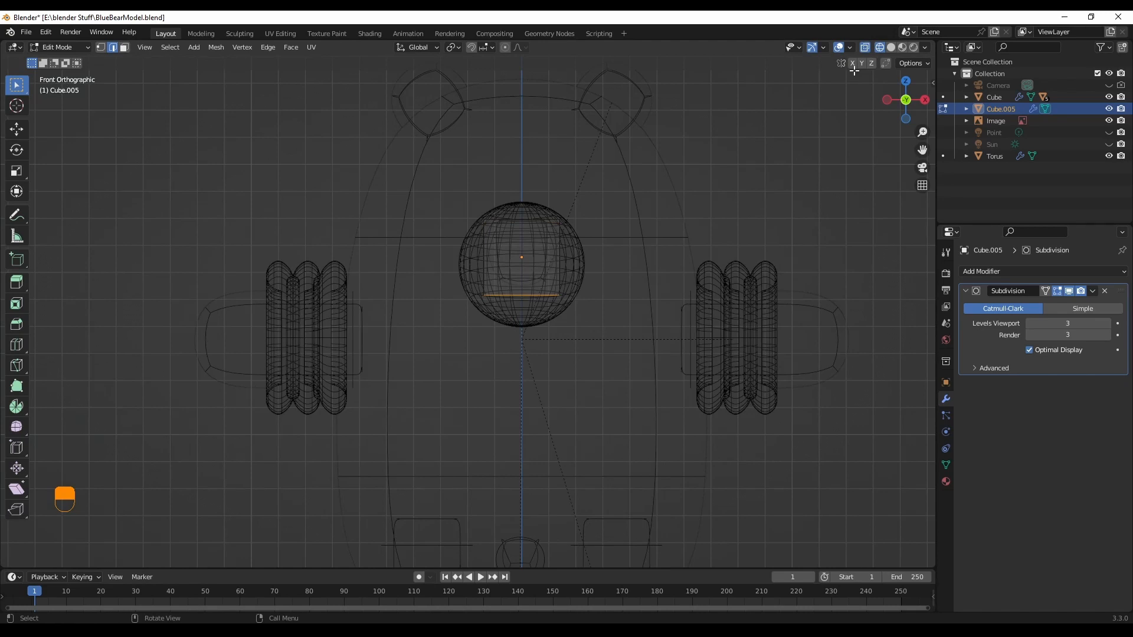
click(891, 47)
key(s)
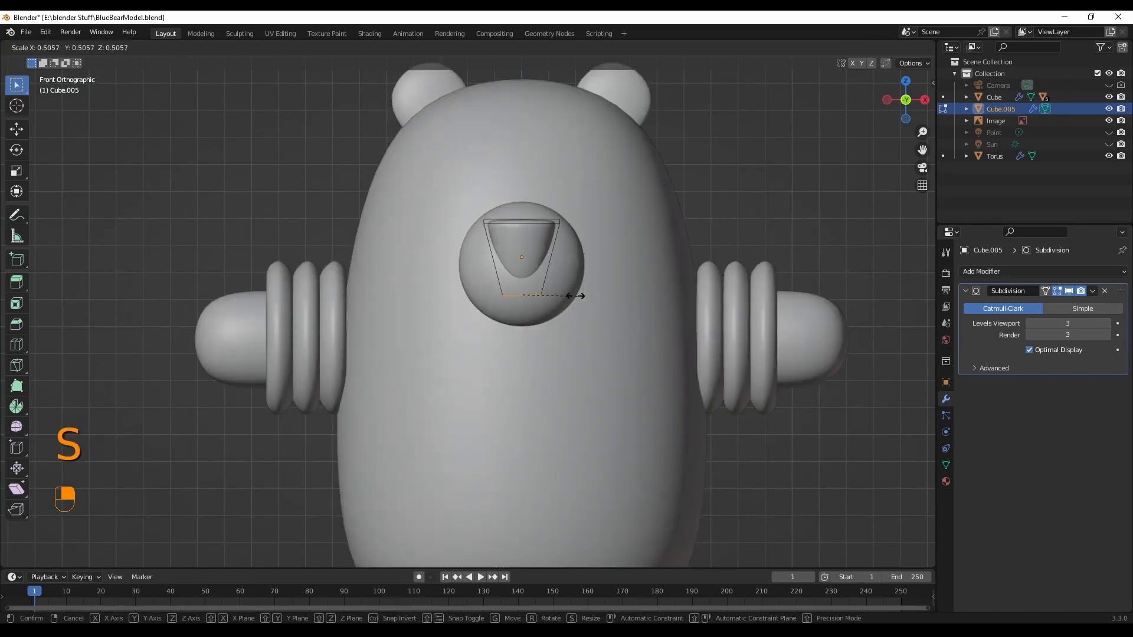
click(539, 301)
Step: Select the nose's upper front edge and move it slightly up and back toward the snout in left orthographic view
middle_drag(637, 278, 691, 289)
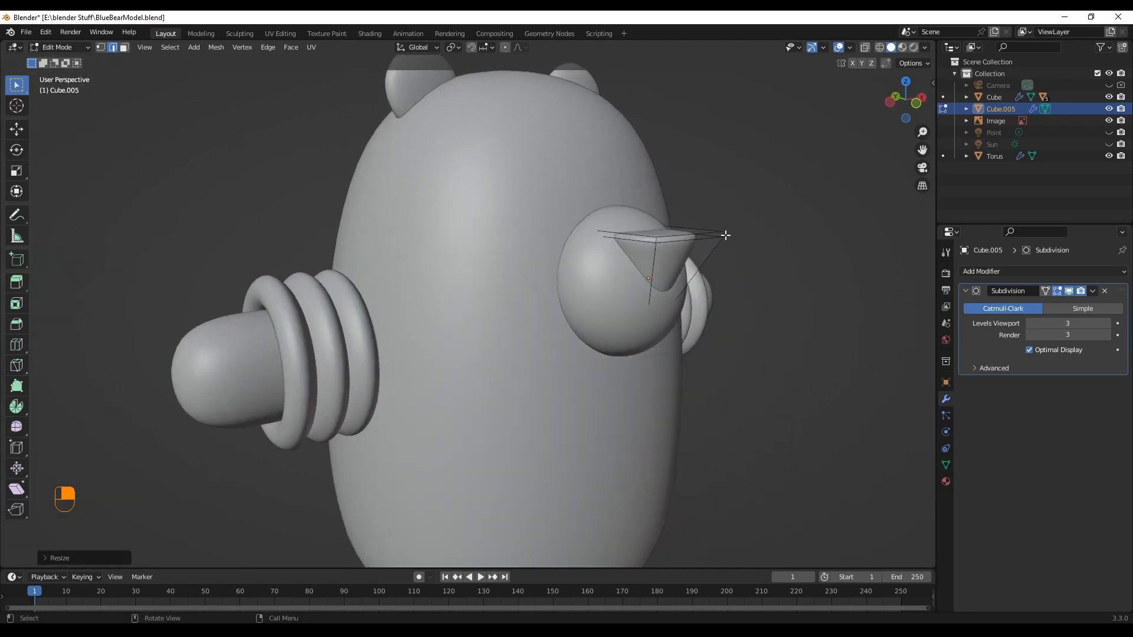
shift+click(699, 238)
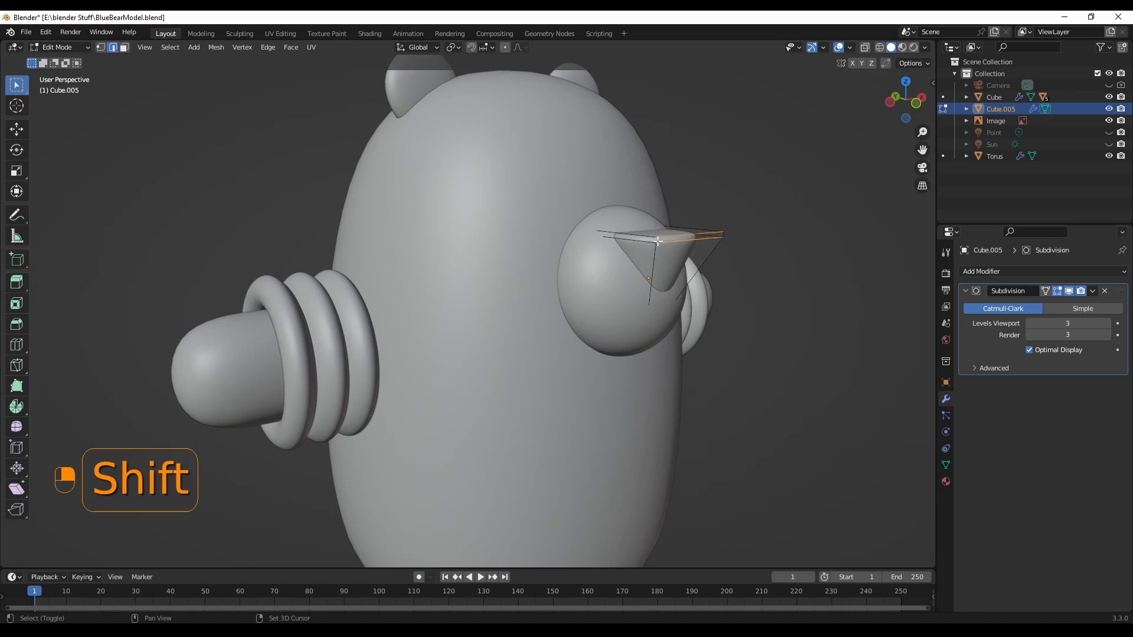
middle_drag(658, 240, 688, 243)
scroll(404, 294, up, 5)
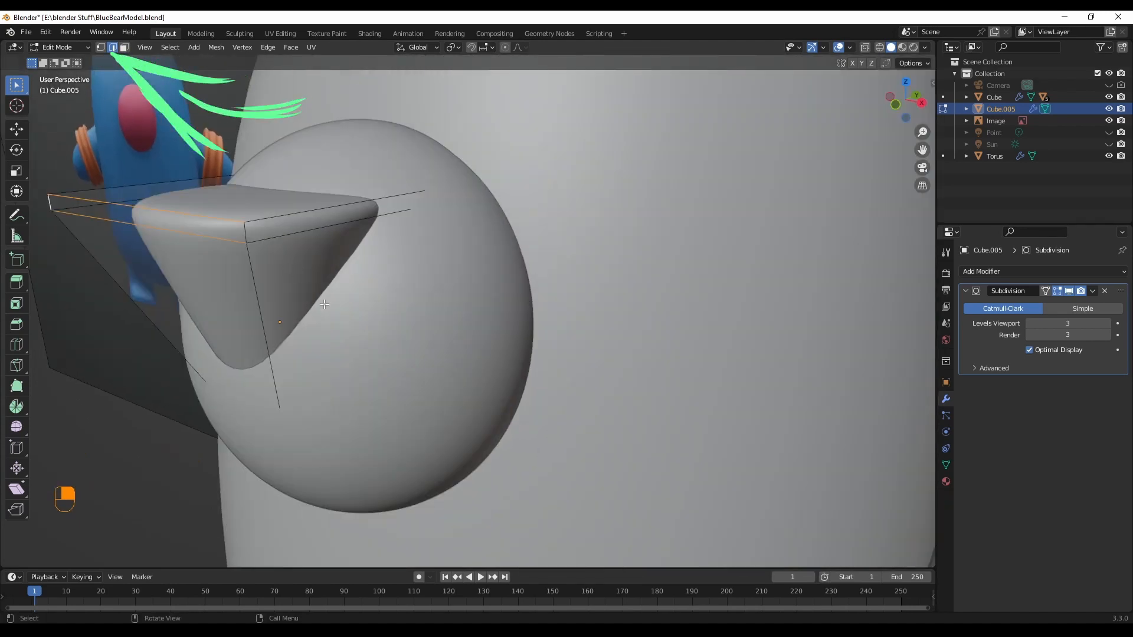
middle_drag(273, 304, 791, 252)
key(grave)
click(742, 258)
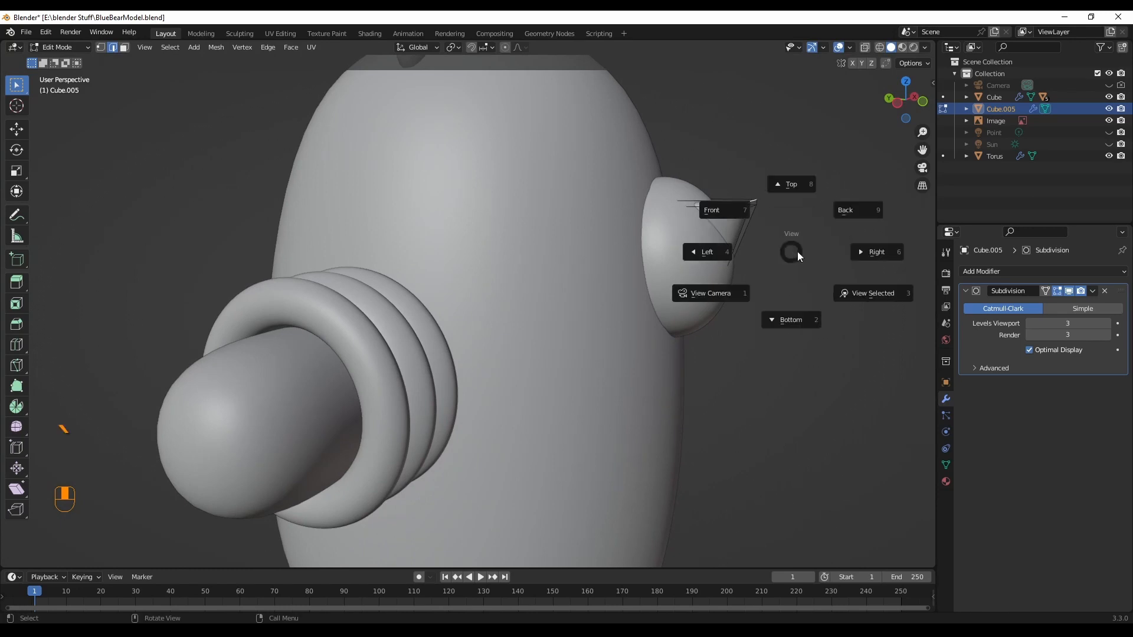
click(701, 252)
scroll(778, 224, down, 3)
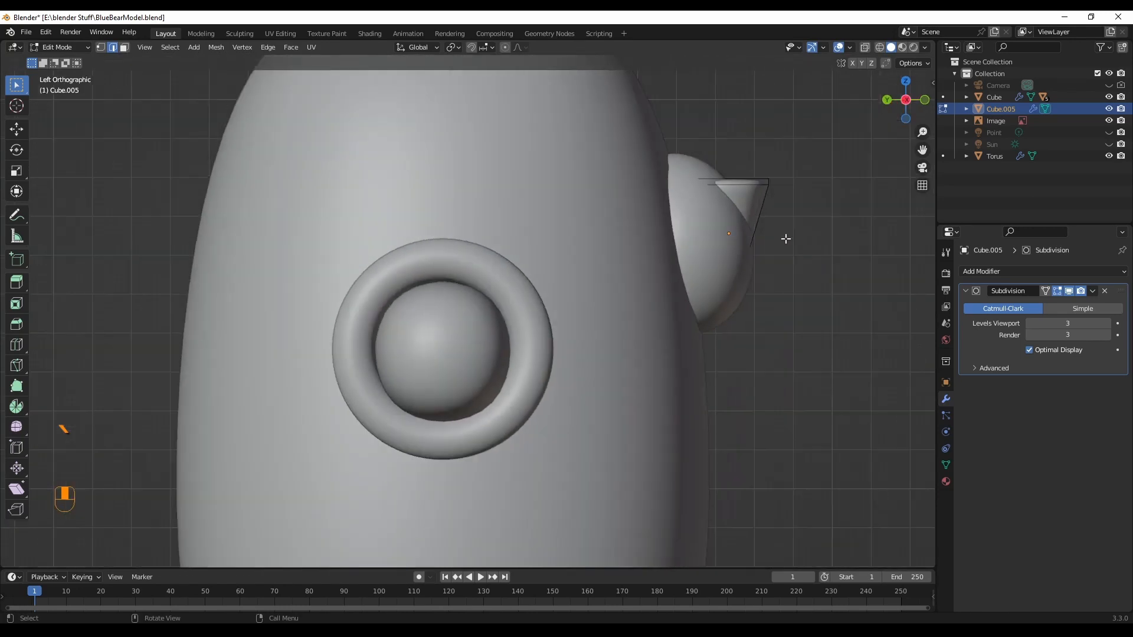
shift+middle_drag(784, 238, 628, 262)
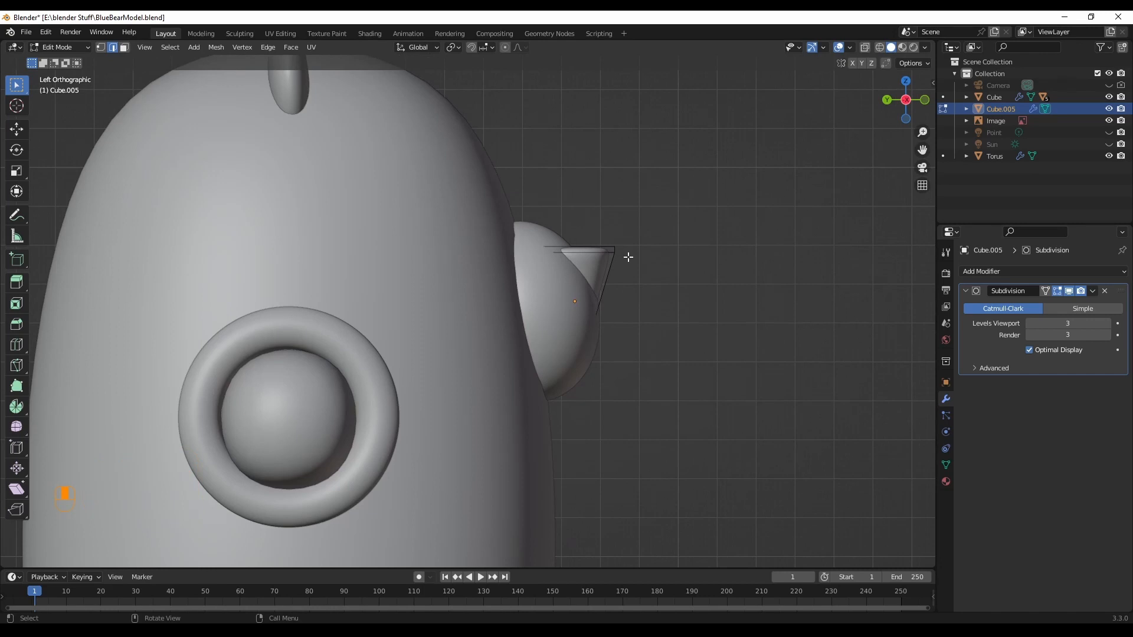
key(g)
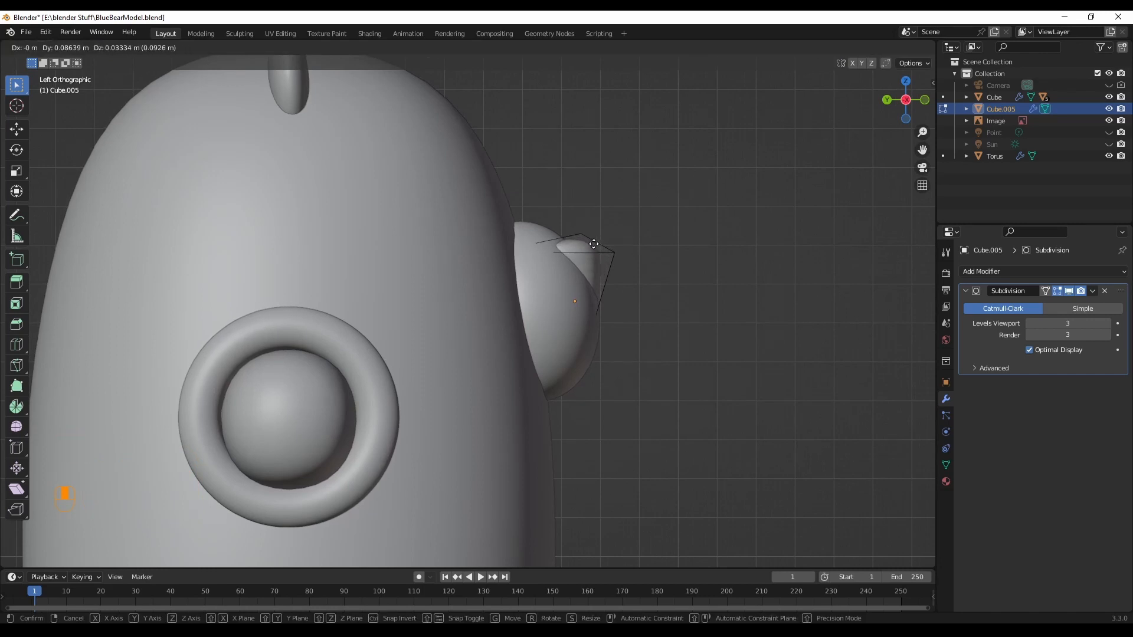
click(588, 241)
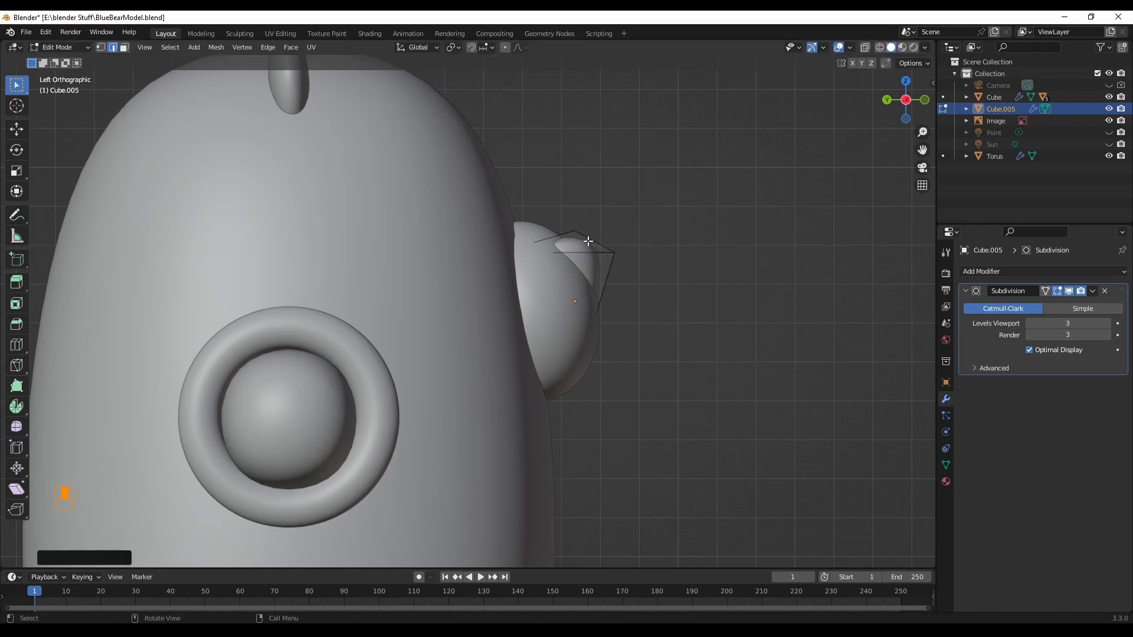
Step: Return to Object Mode, deselect the nose, and switch the viewport to Material Preview shading
middle_drag(589, 245, 655, 329)
scroll(681, 320, down, 3)
scroll(681, 320, down, 2)
click(65, 46)
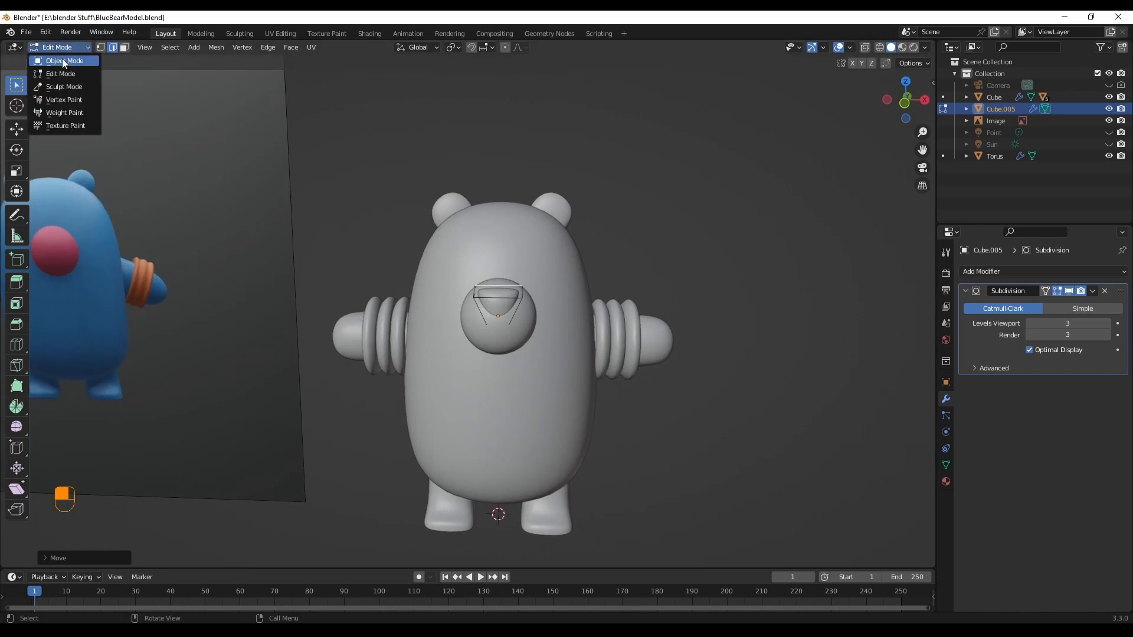
click(62, 58)
click(780, 281)
middle_drag(784, 270, 716, 274)
click(902, 47)
Step: Select the nose on the snout and assign it the existing material named Material
click(470, 321)
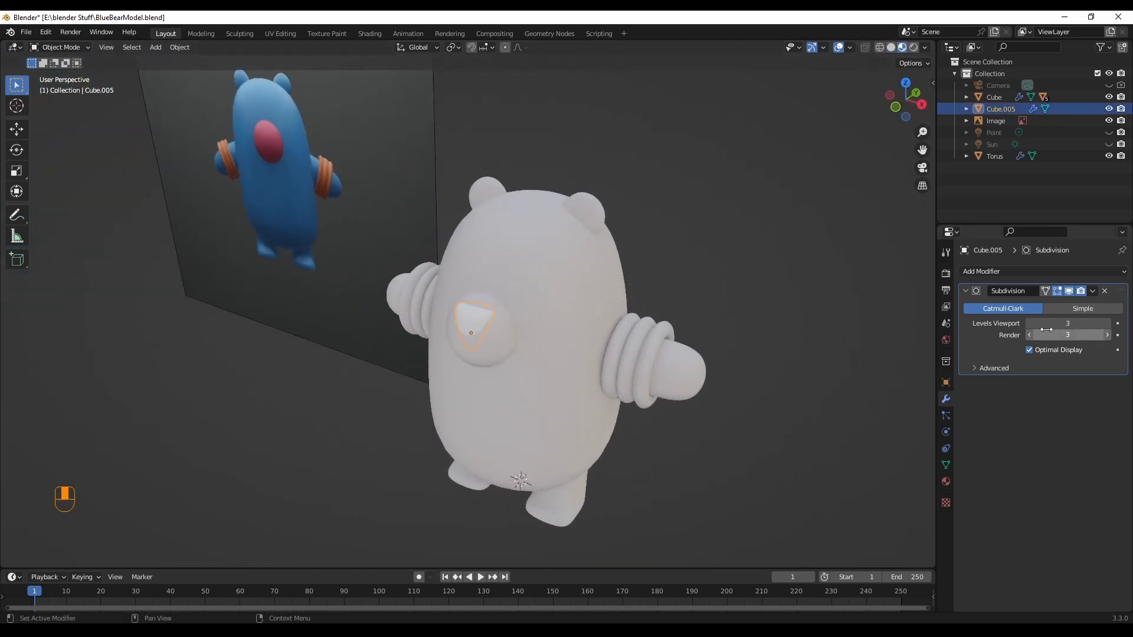
click(945, 482)
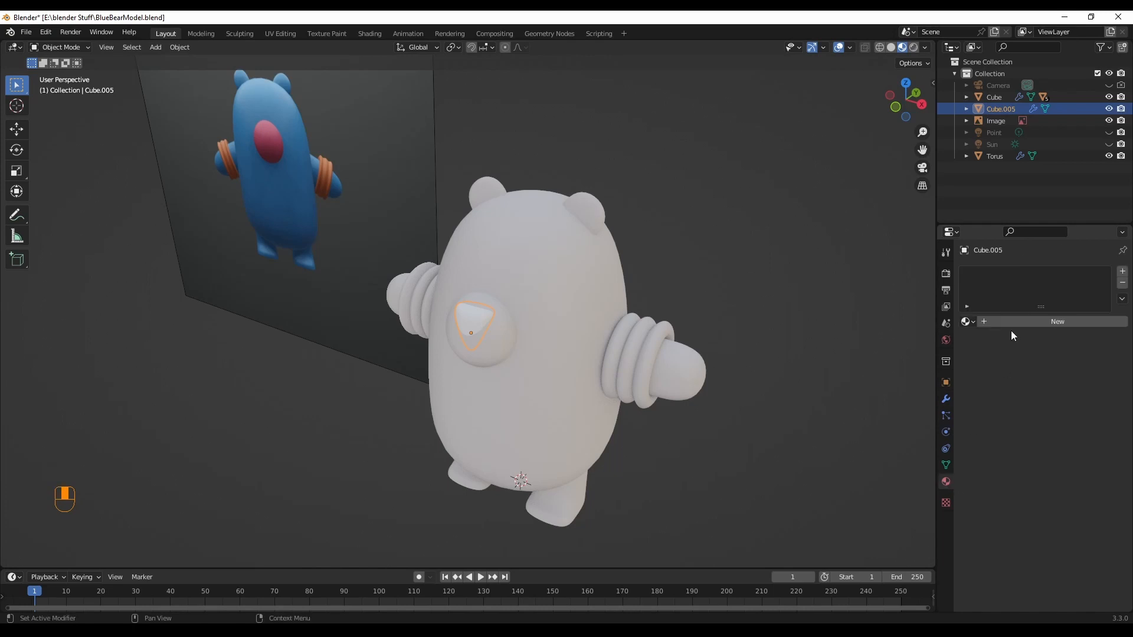
click(967, 322)
click(982, 352)
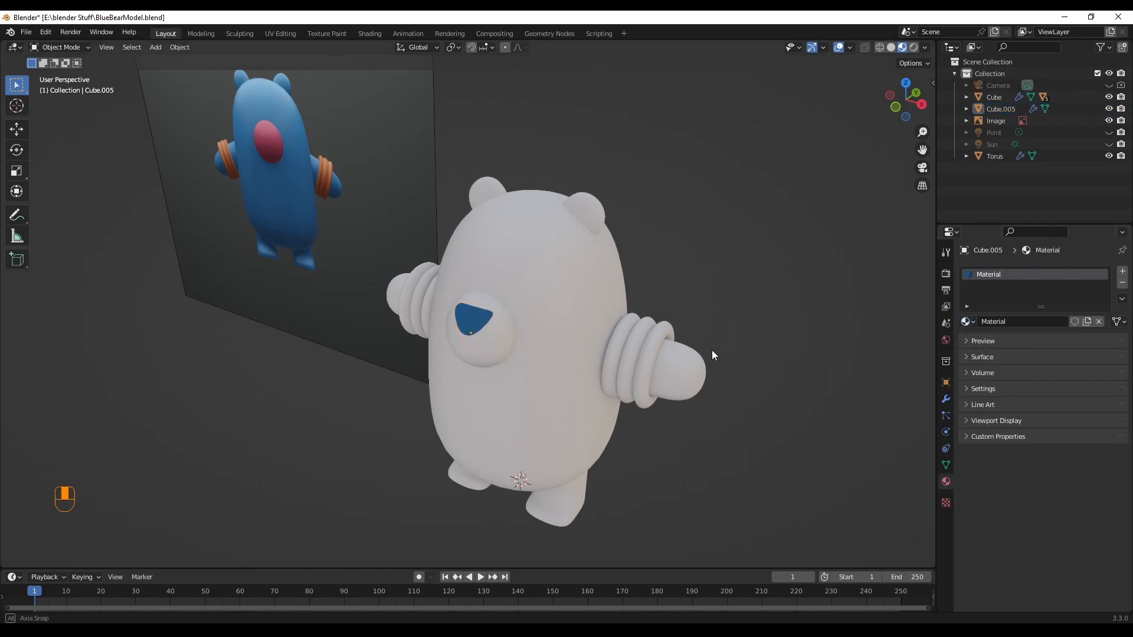
Step: Replace the nose's material with the existing BasicBlue material
middle_drag(712, 352, 764, 353)
click(967, 321)
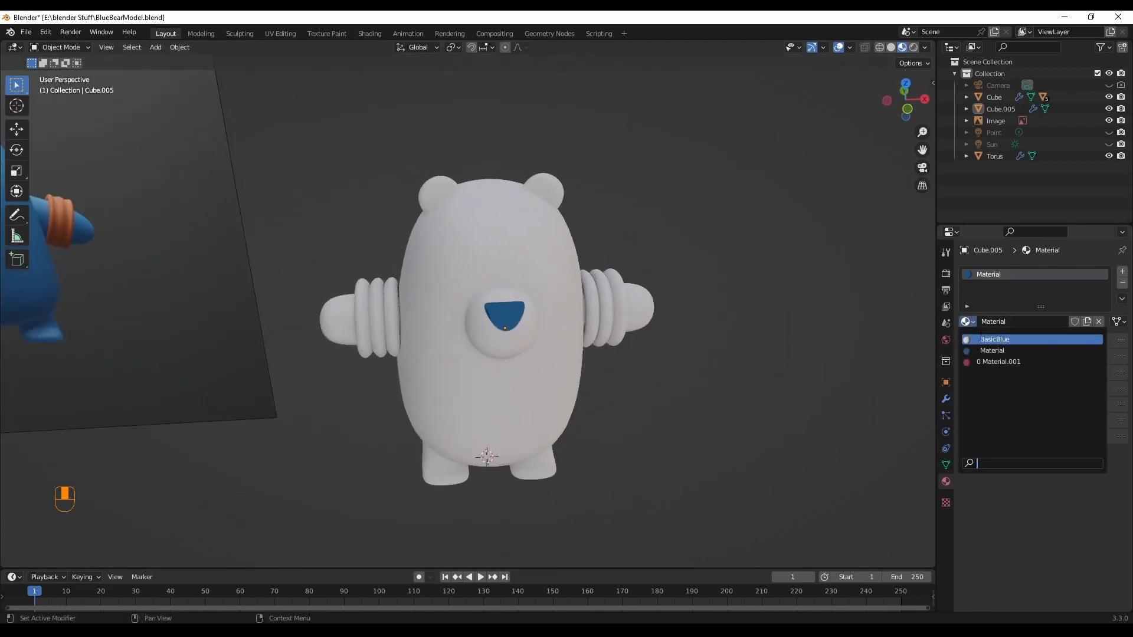
click(982, 339)
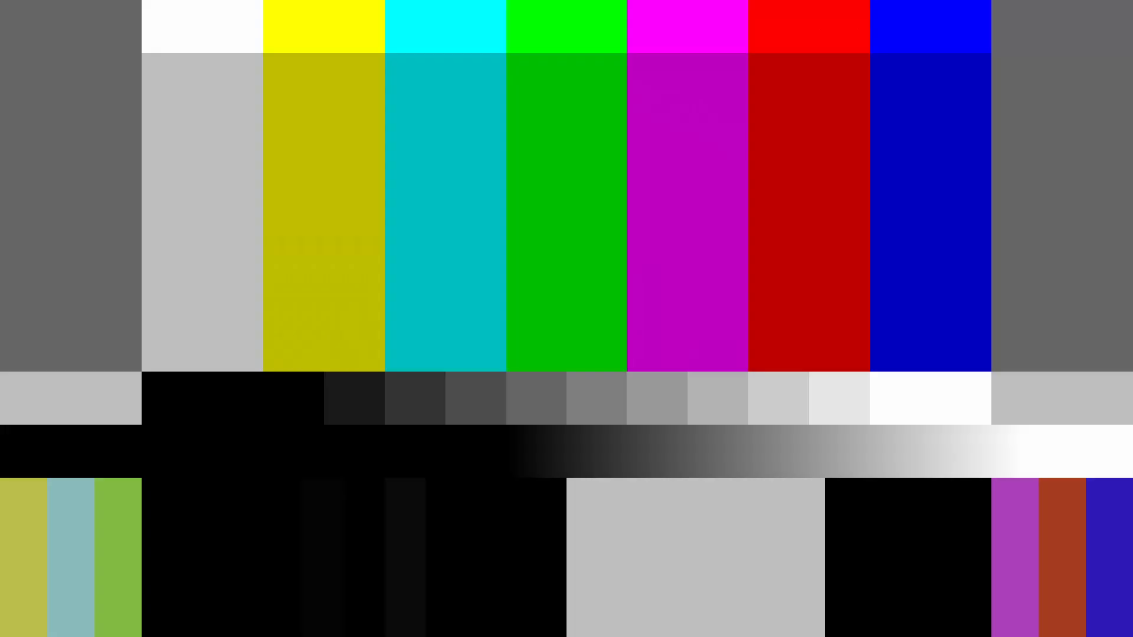